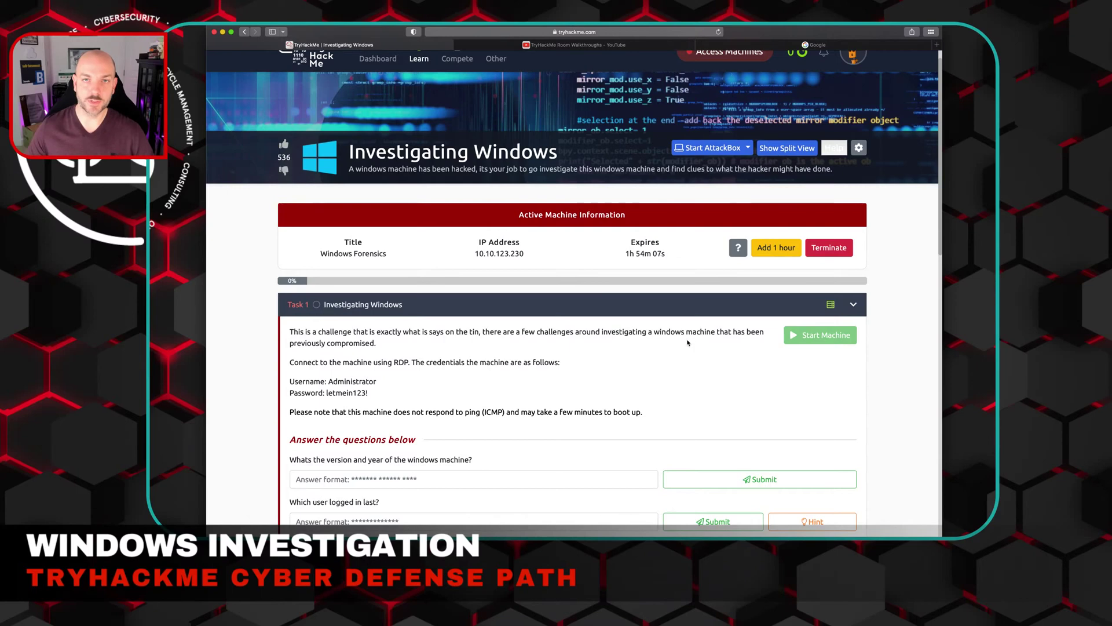
Step: Review the task description and all questions of the Investigating Windows room
{"action": "scroll", "coordinate": [666, 358], "scroll_direction": "down", "scroll_amount": 2}
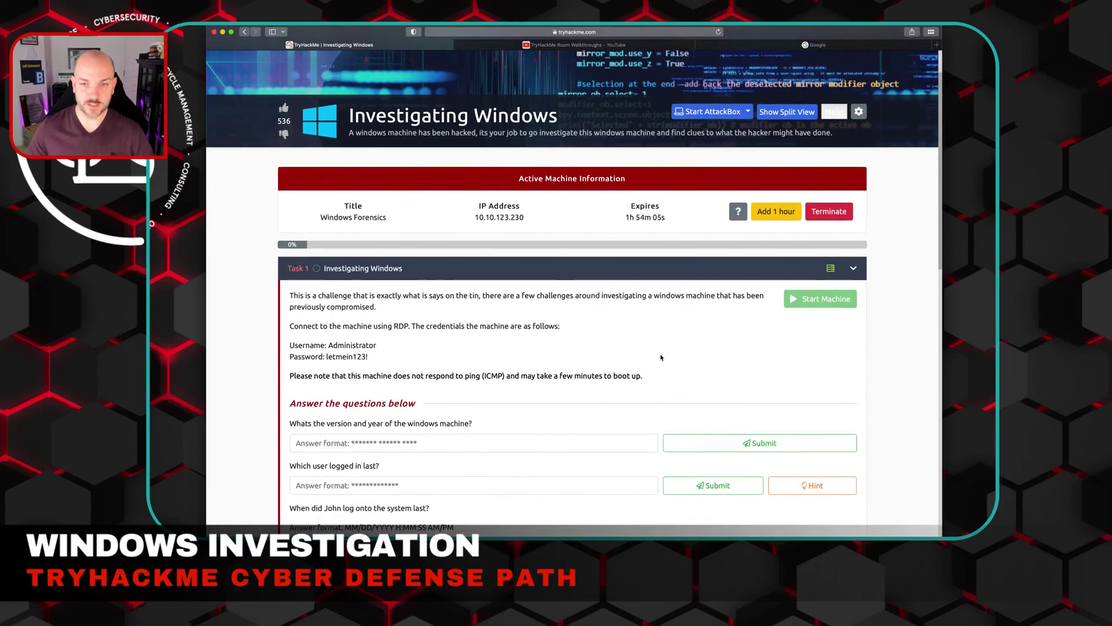
{"action": "scroll", "coordinate": [661, 357], "scroll_direction": "down", "scroll_amount": 3}
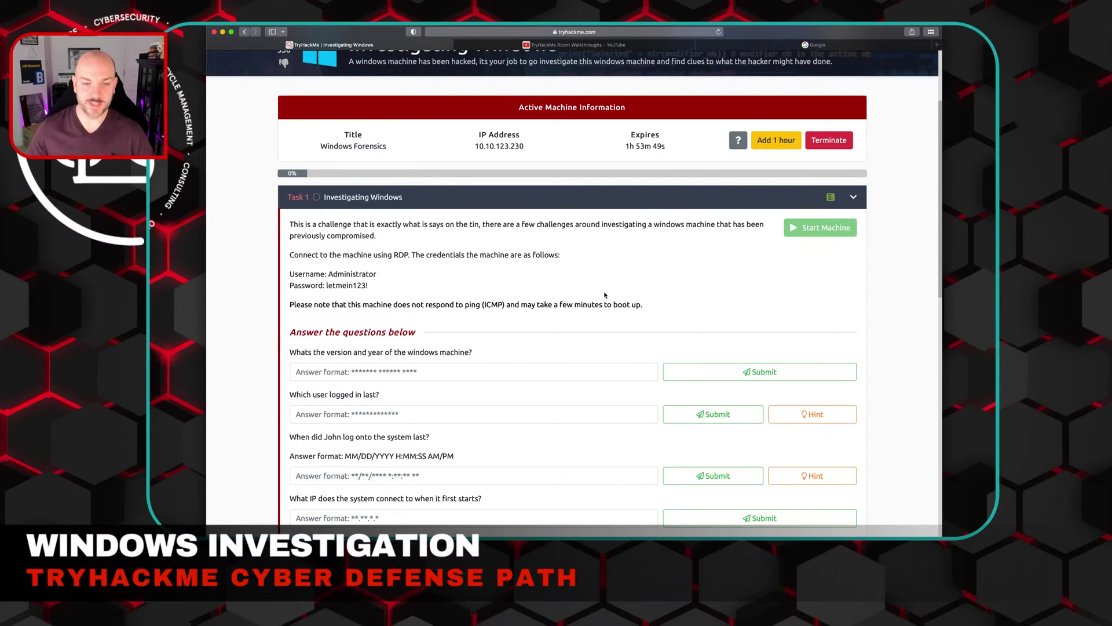
{"action": "scroll", "coordinate": [605, 295], "scroll_direction": "down", "scroll_amount": 15}
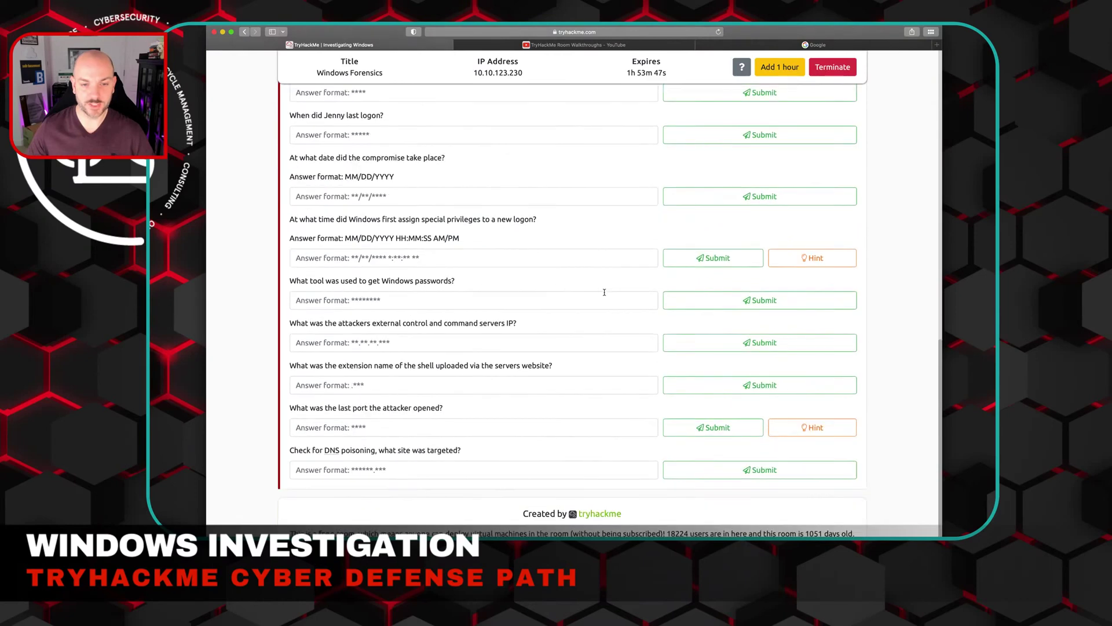
{"action": "scroll", "coordinate": [604, 292], "scroll_direction": "up", "scroll_amount": 20}
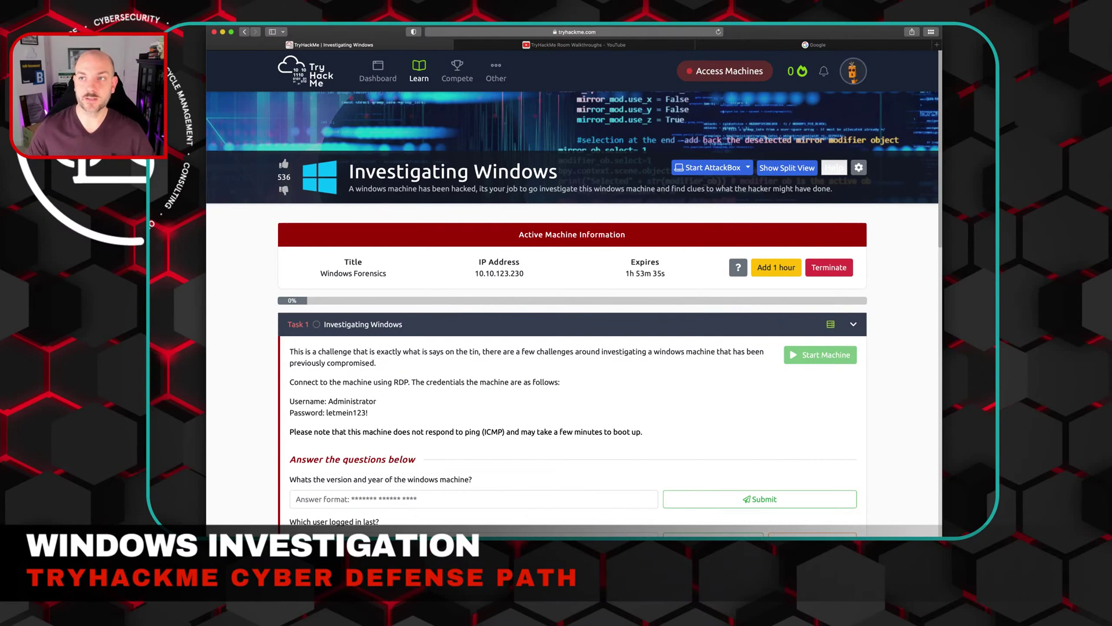
{"action": "key", "text": "super+Tab"}
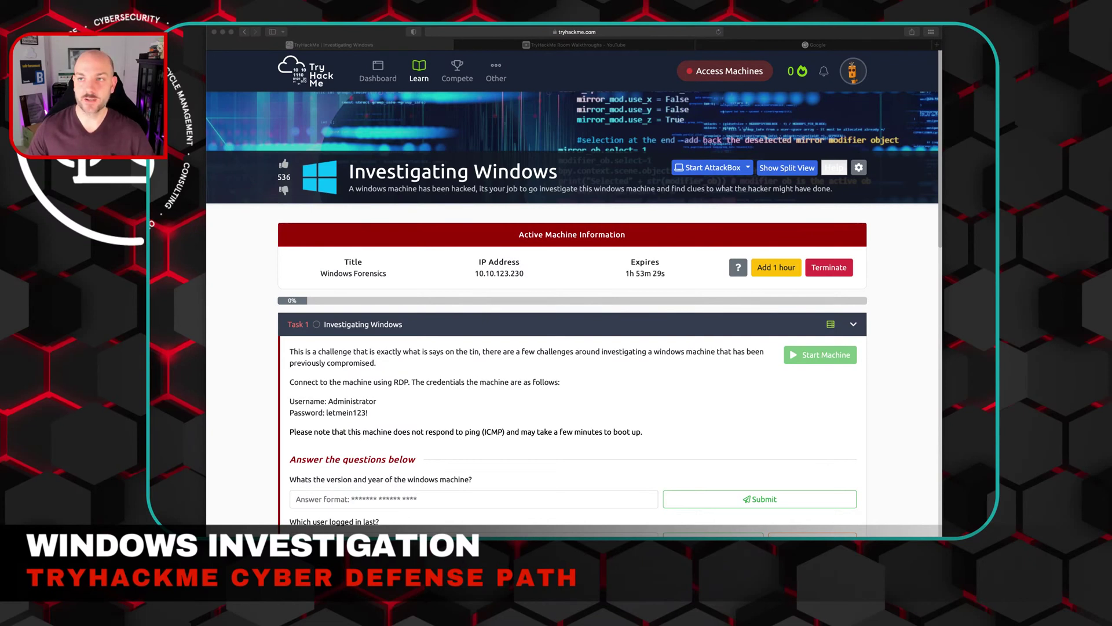
{"action": "key", "text": "super+Tab"}
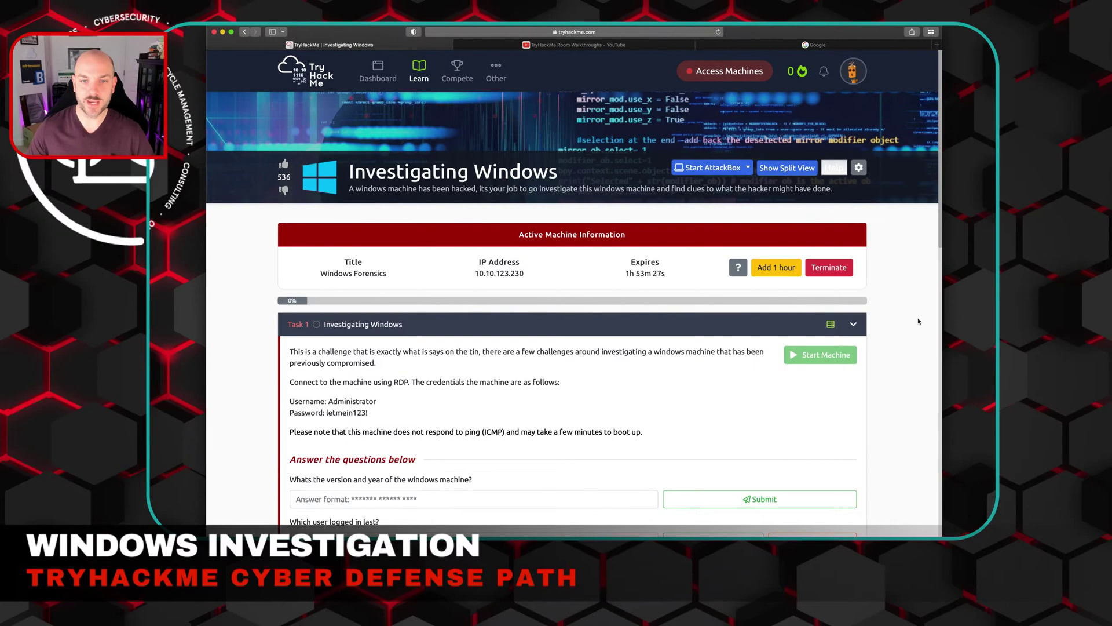
Step: Show the target machine in split view, open it full screen in its own tab, and decline network discoverability
{"action": "left_click", "coordinate": [783, 168]}
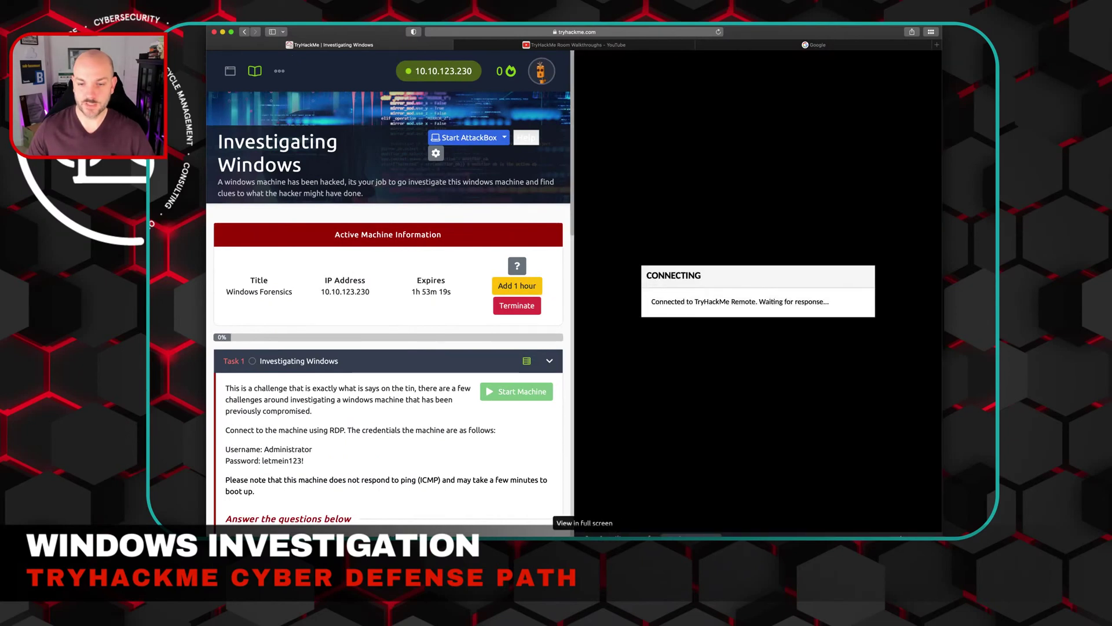
{"action": "left_click", "coordinate": [585, 536]}
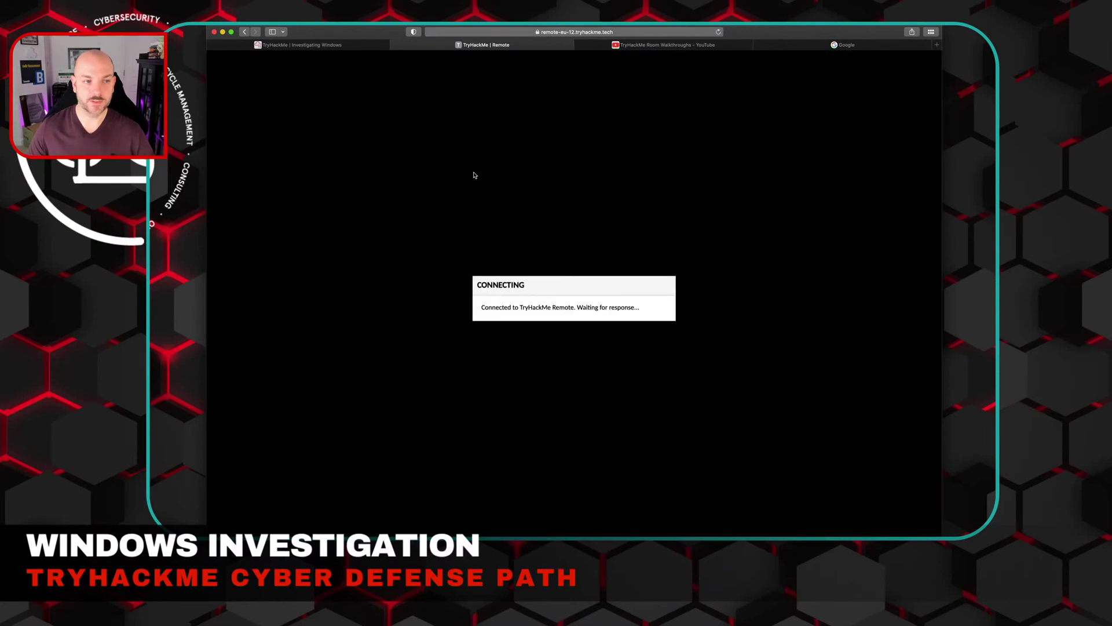
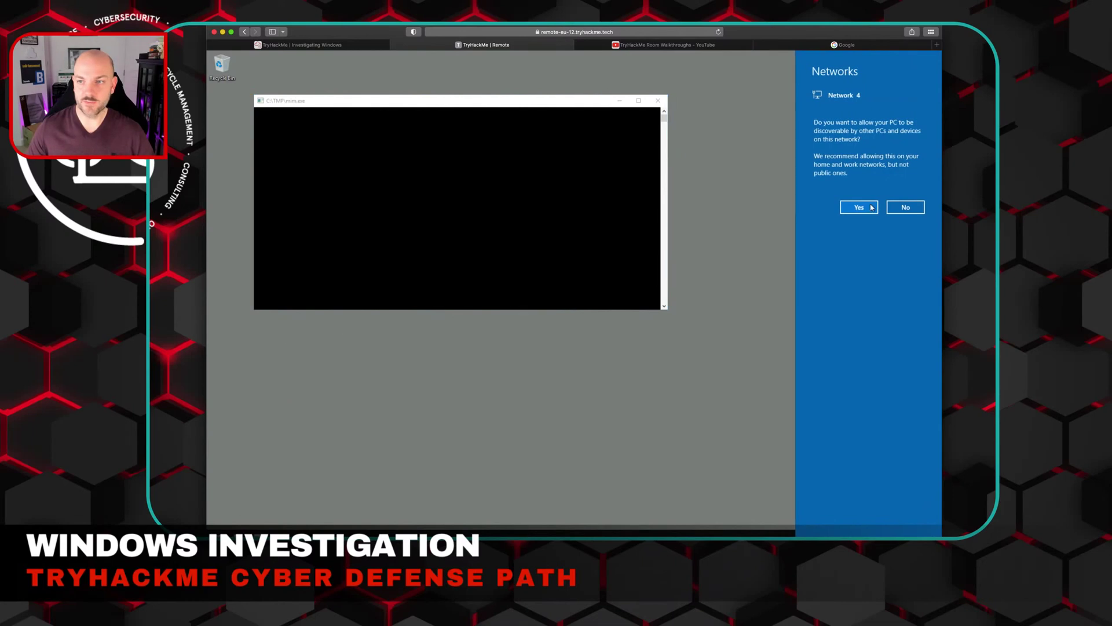
{"action": "left_click", "coordinate": [901, 209]}
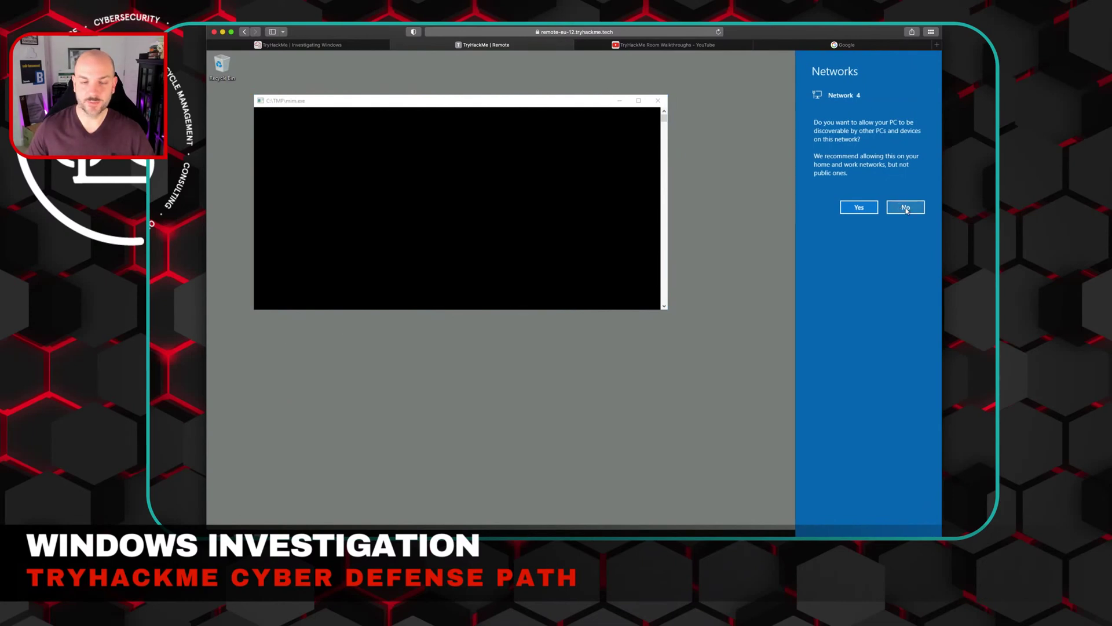
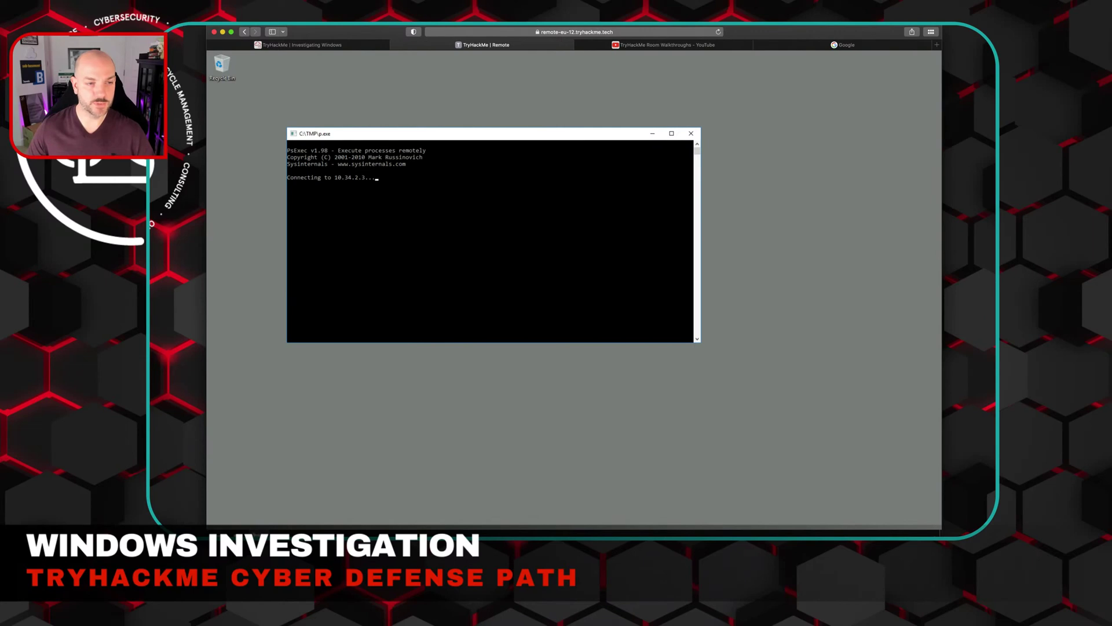
{"action": "mouse_move", "coordinate": [259, 533]}
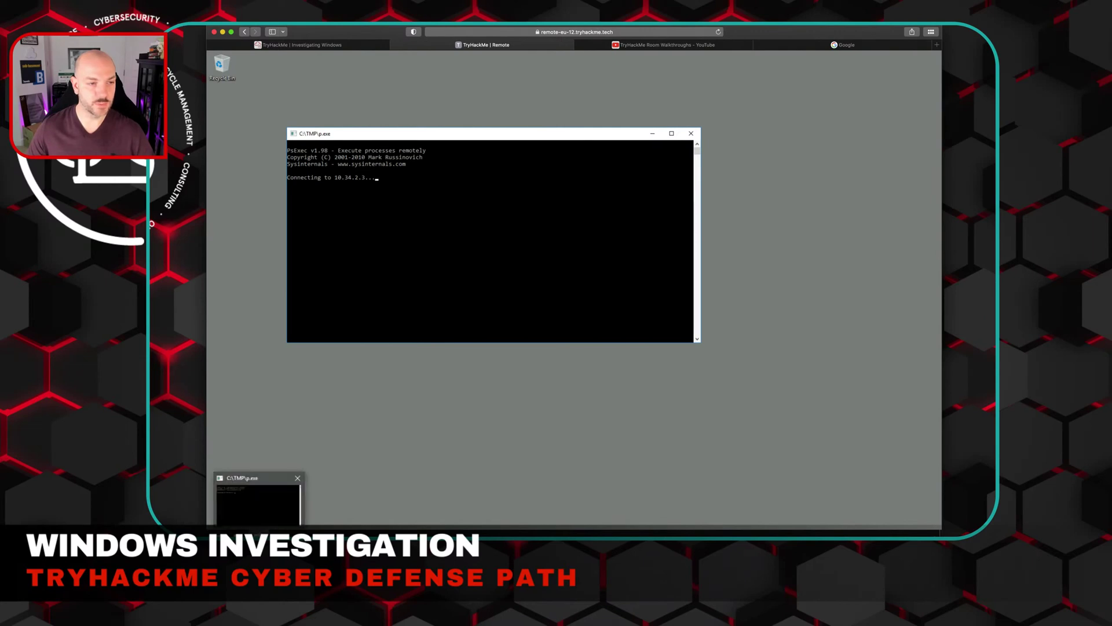
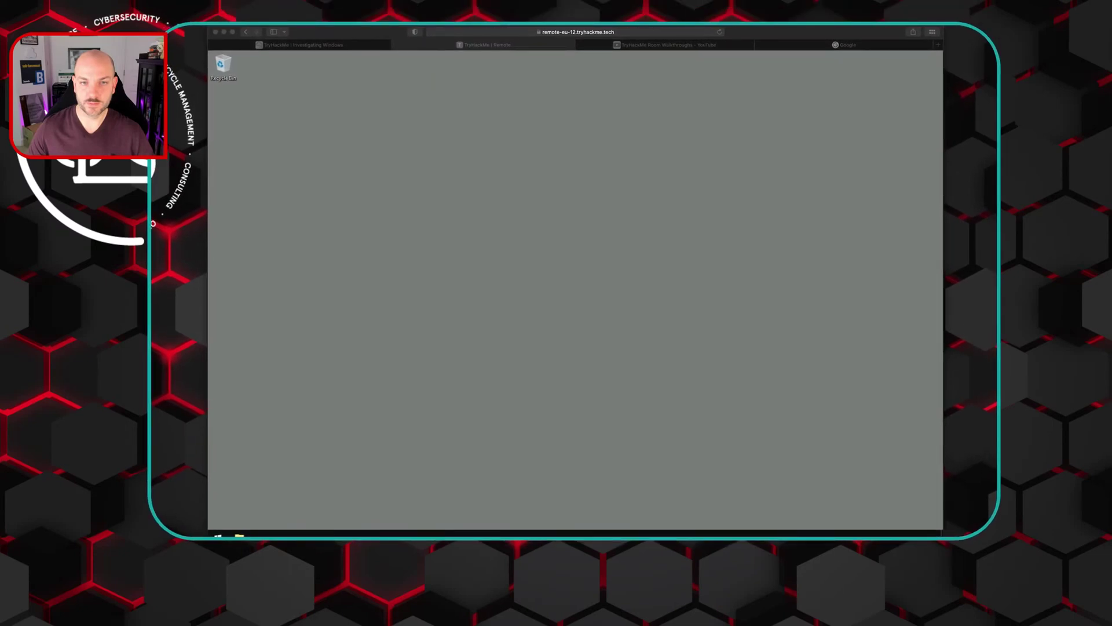
{"action": "left_click", "coordinate": [241, 366]}
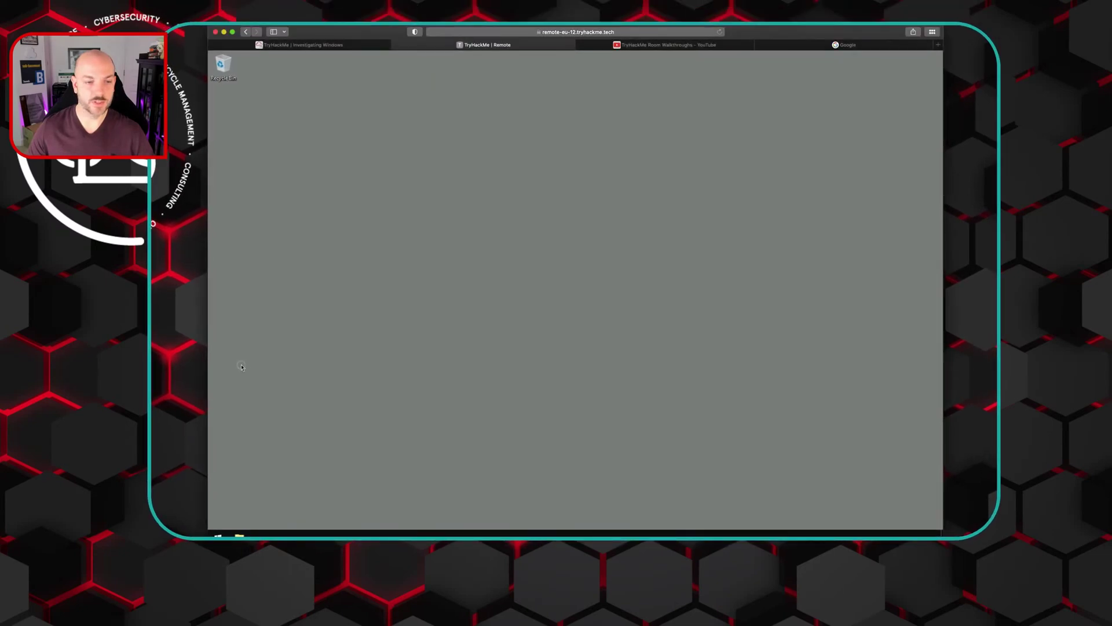
Step: Return to the Investigating Windows room page, exit split view and show the first questions
{"action": "left_click", "coordinate": [309, 46]}
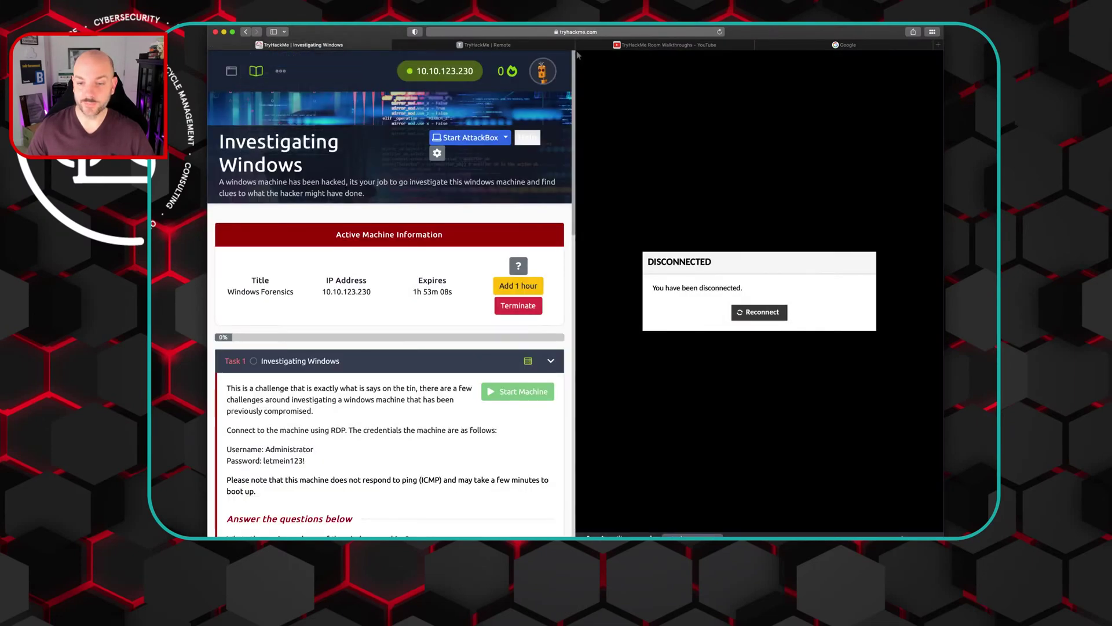
{"action": "left_click", "coordinate": [636, 523]}
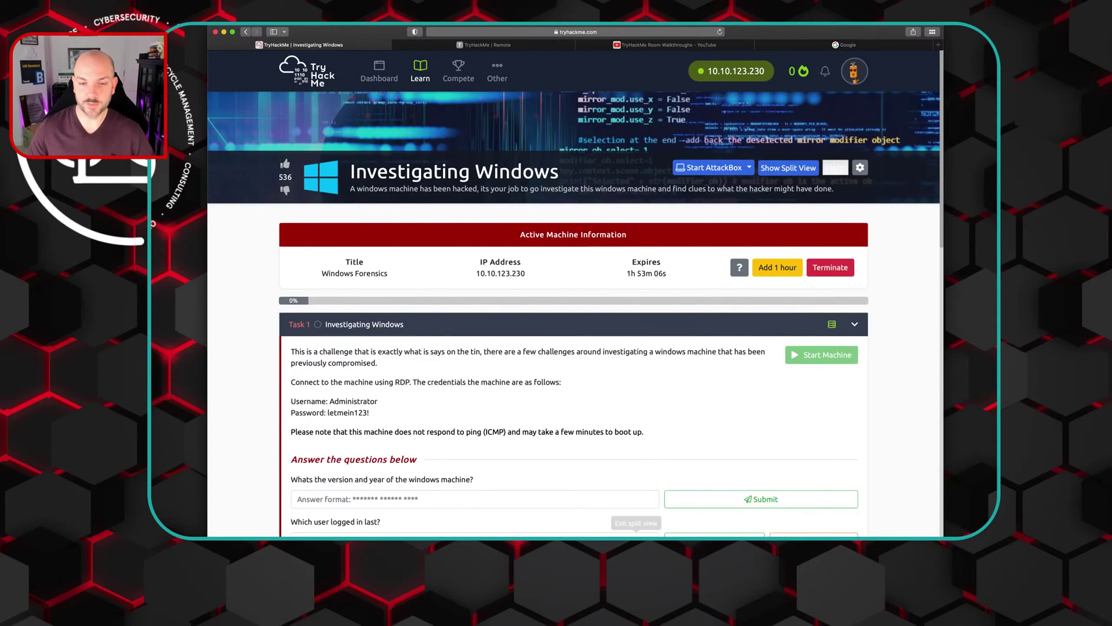
{"action": "scroll", "coordinate": [523, 428], "scroll_direction": "down", "scroll_amount": 2}
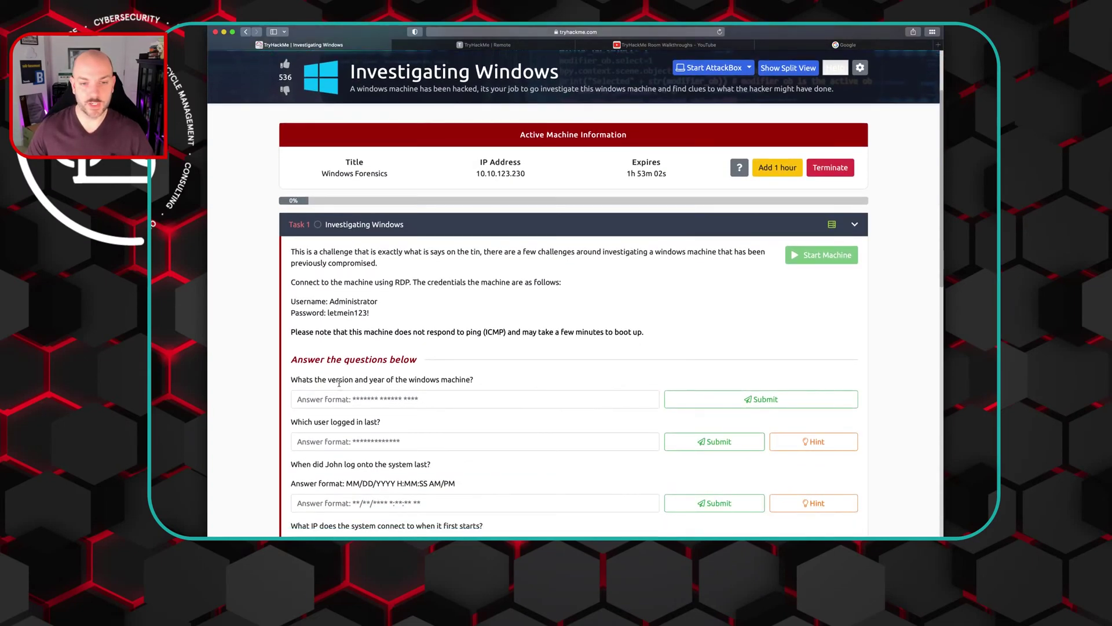
Step: Switch back to the remote Windows machine and open Server Manager
{"action": "left_click", "coordinate": [479, 46]}
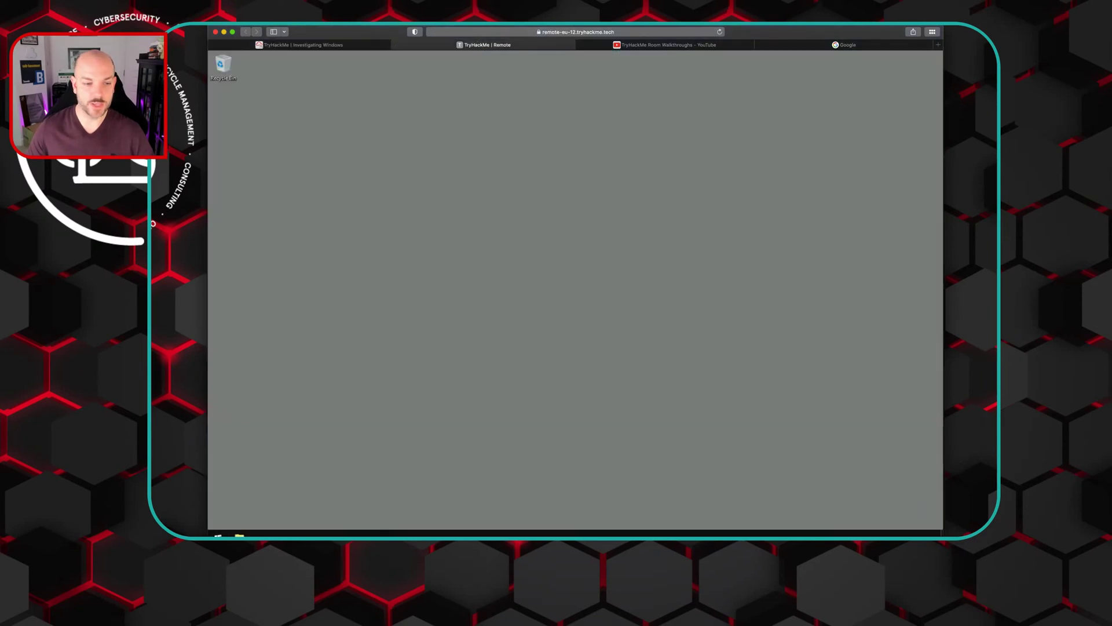
{"action": "left_click", "coordinate": [218, 535]}
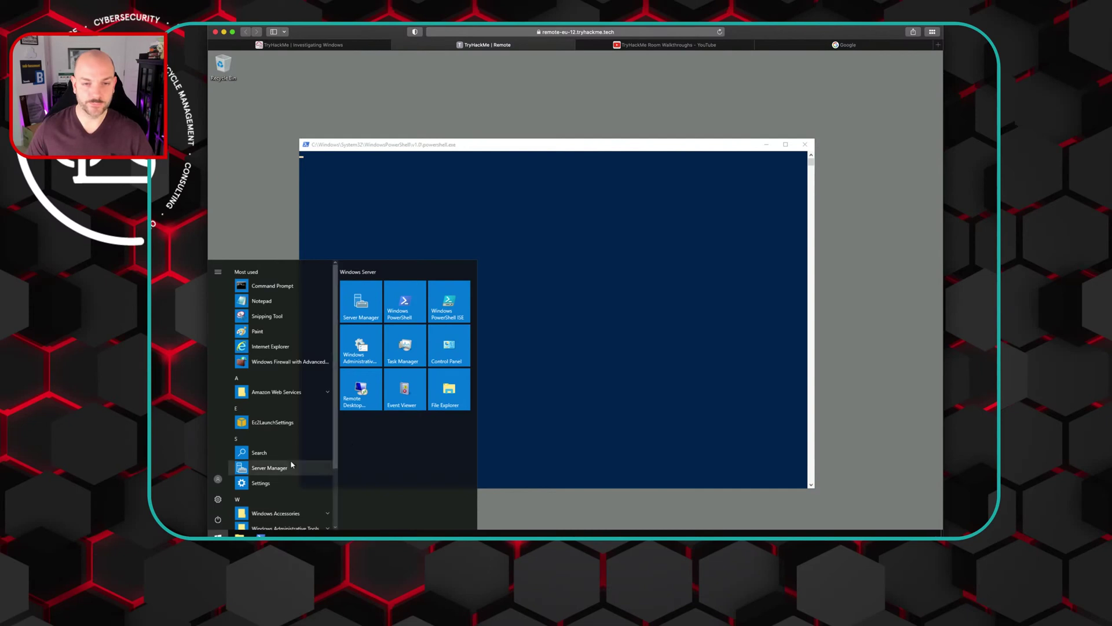
{"action": "left_click", "coordinate": [368, 301]}
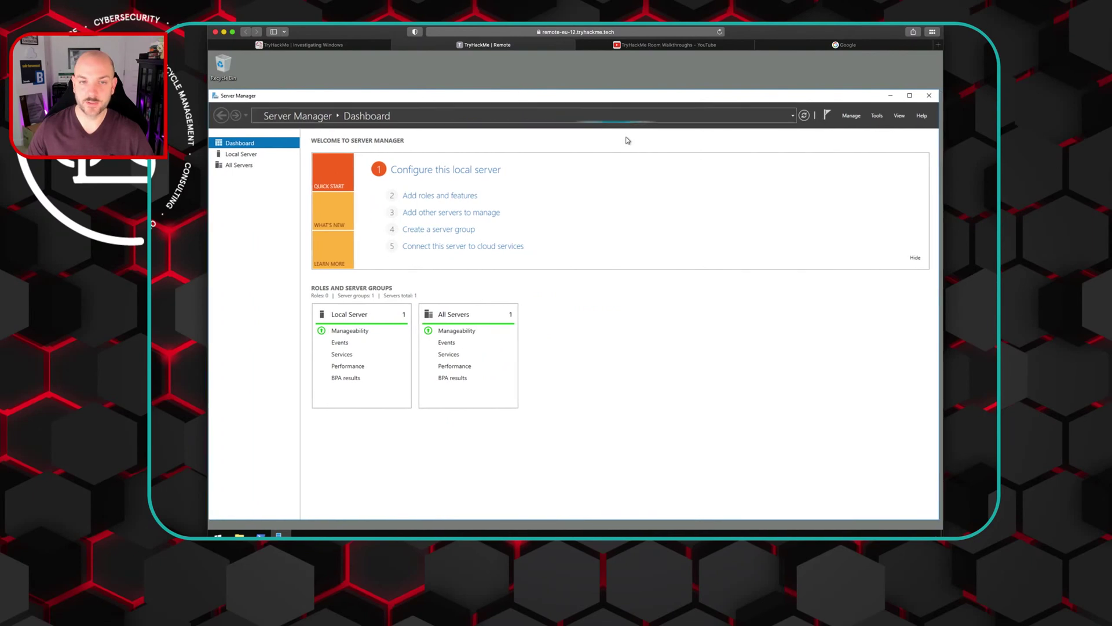
Step: Open Computer Management from Server Manager and look into its System Tools
{"action": "left_click", "coordinate": [877, 116]}
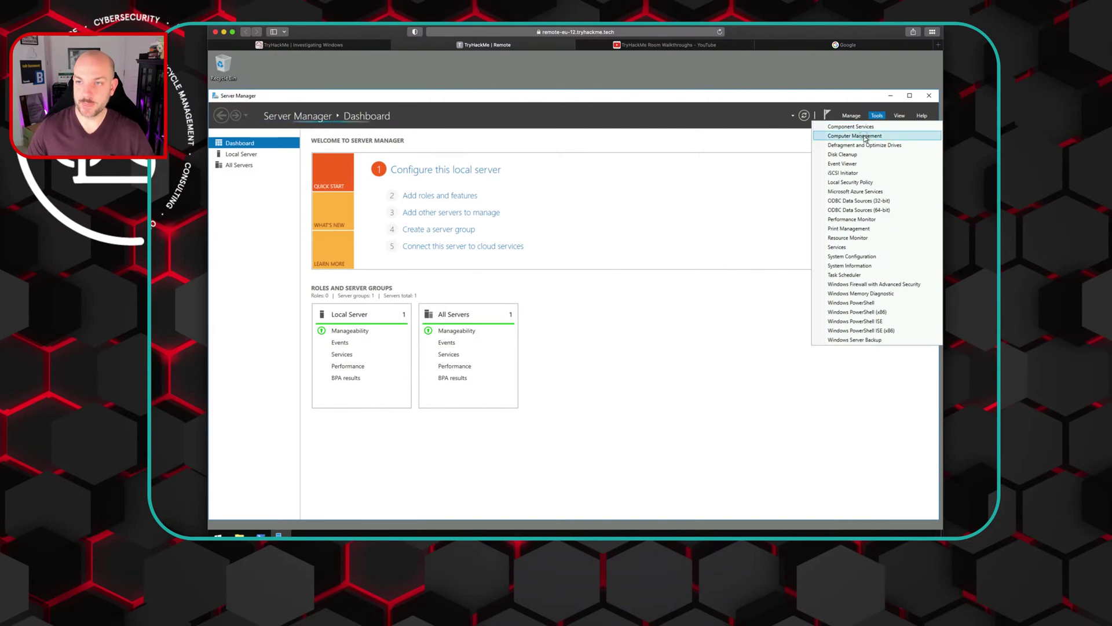
{"action": "left_click", "coordinate": [866, 136]}
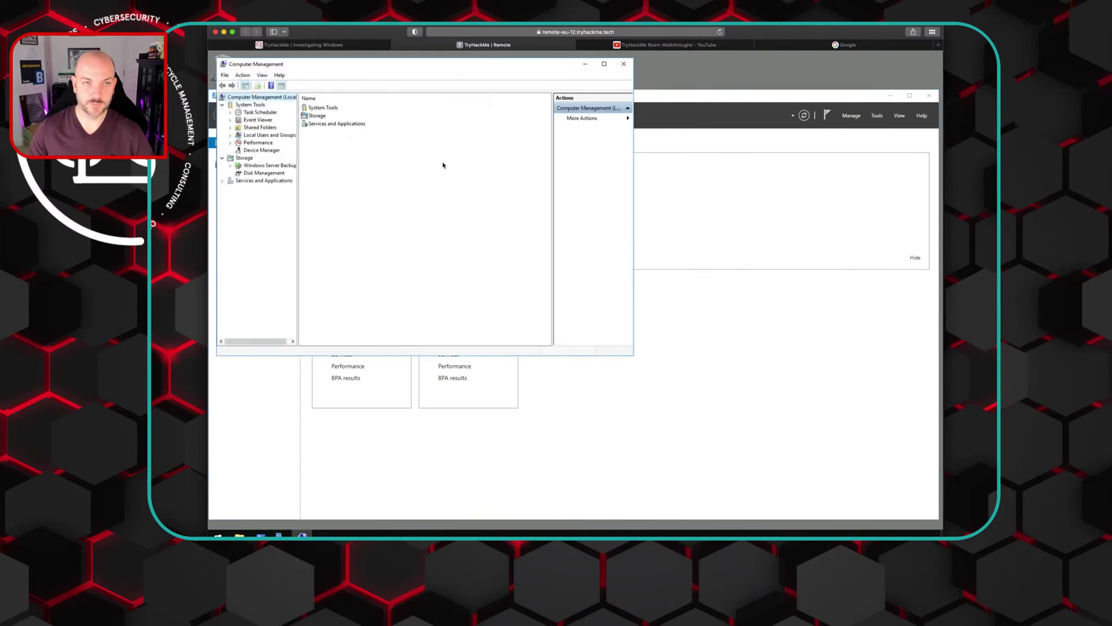
{"action": "left_click_drag", "start_coordinate": [360, 66], "coordinate": [469, 92]}
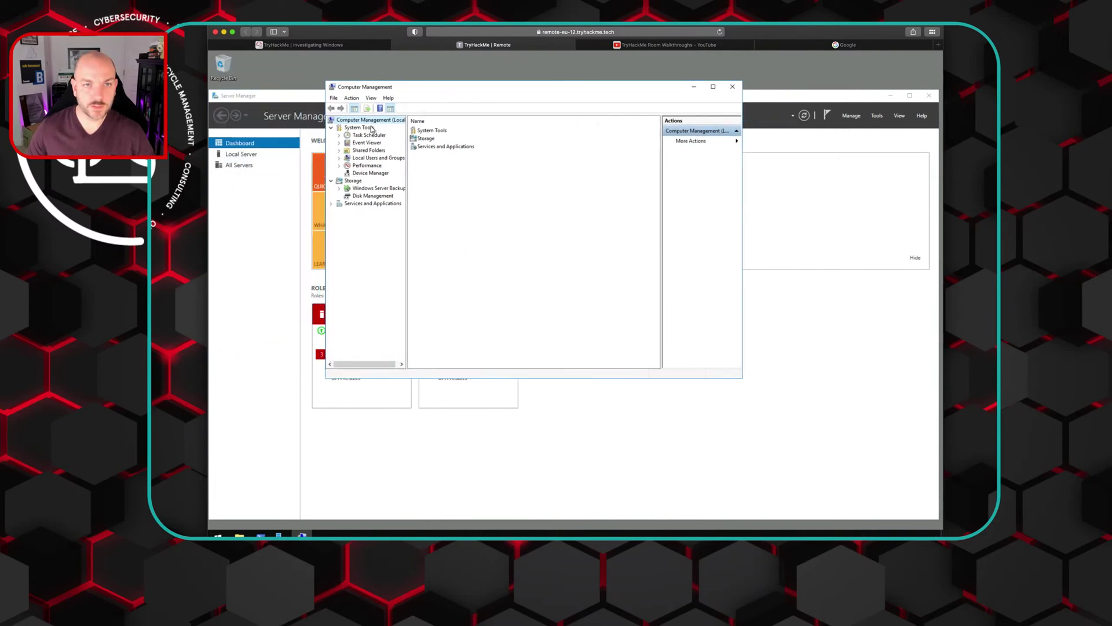
{"action": "left_click", "coordinate": [371, 128]}
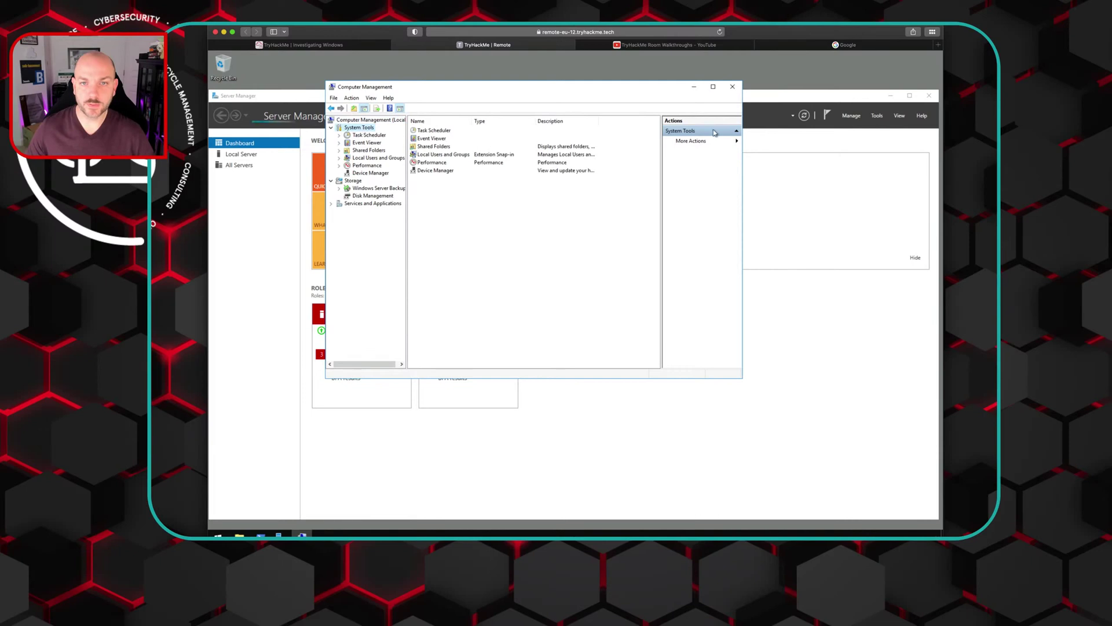
Step: Check the OS name in System Information and submit "Windows Server 2016" as the answer to the room's version and year question
{"action": "left_click", "coordinate": [877, 116]}
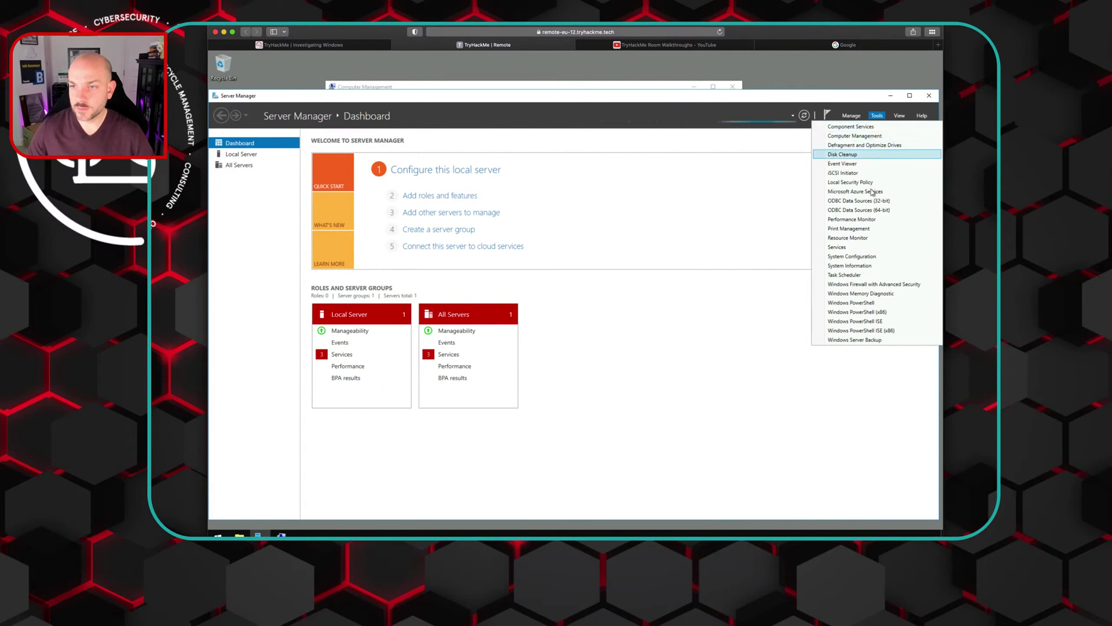
{"action": "left_click", "coordinate": [856, 266]}
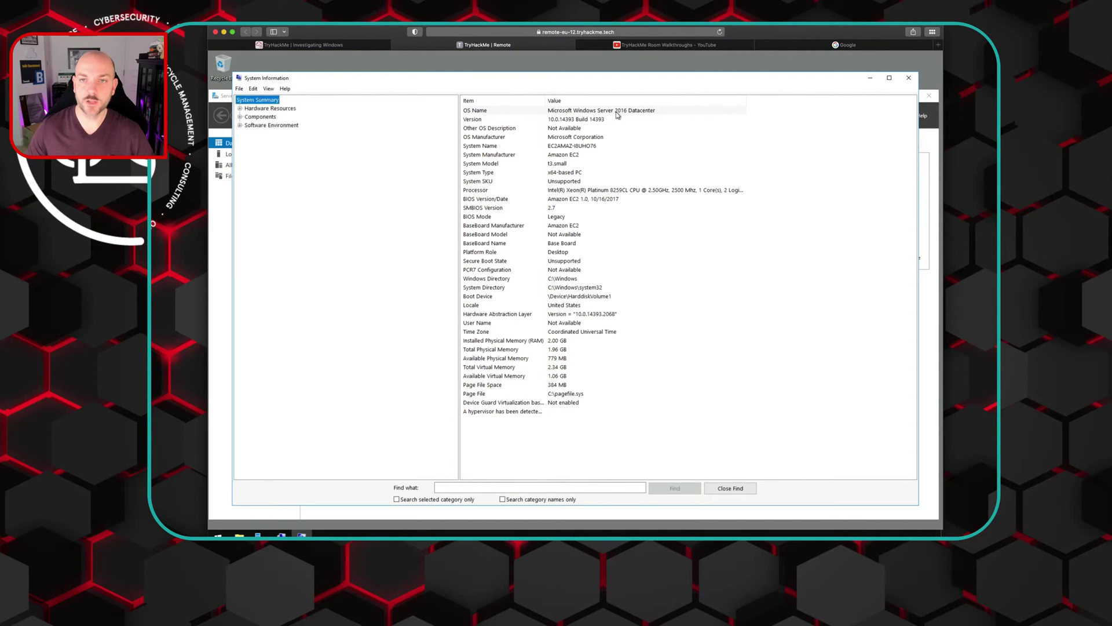
{"action": "left_click", "coordinate": [335, 48]}
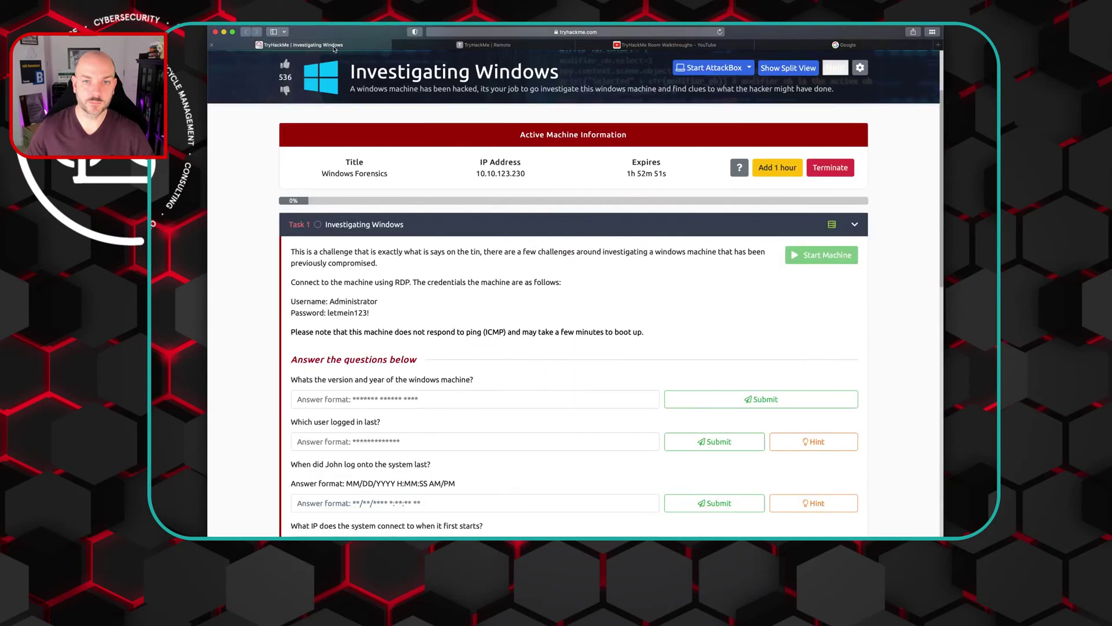
{"action": "left_click", "coordinate": [377, 400]}
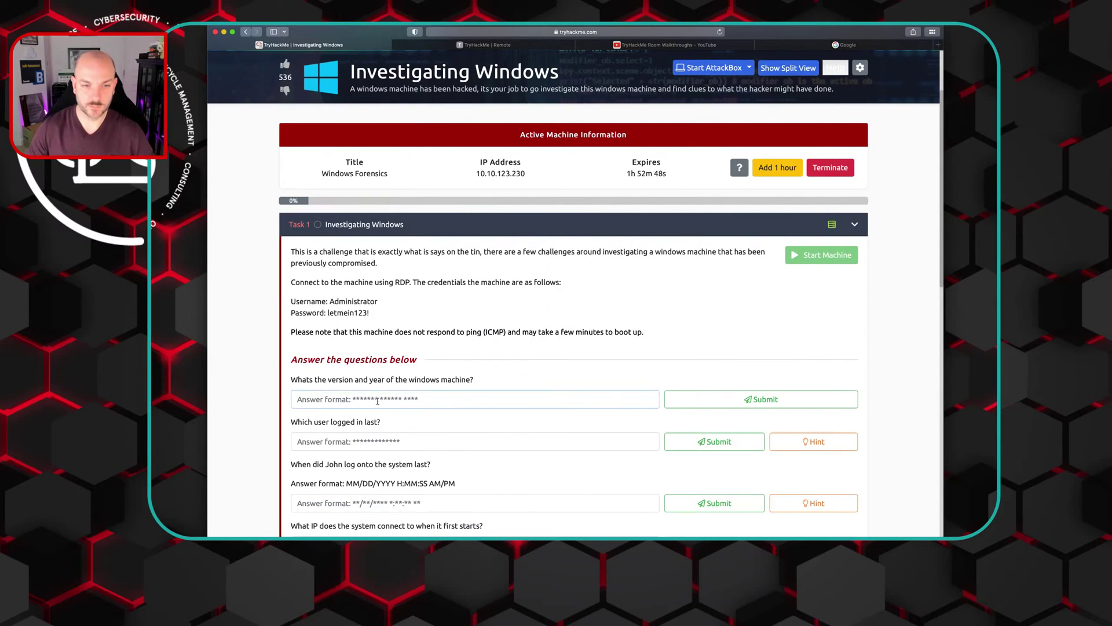
{"action": "type", "text": "Windows Serve"}
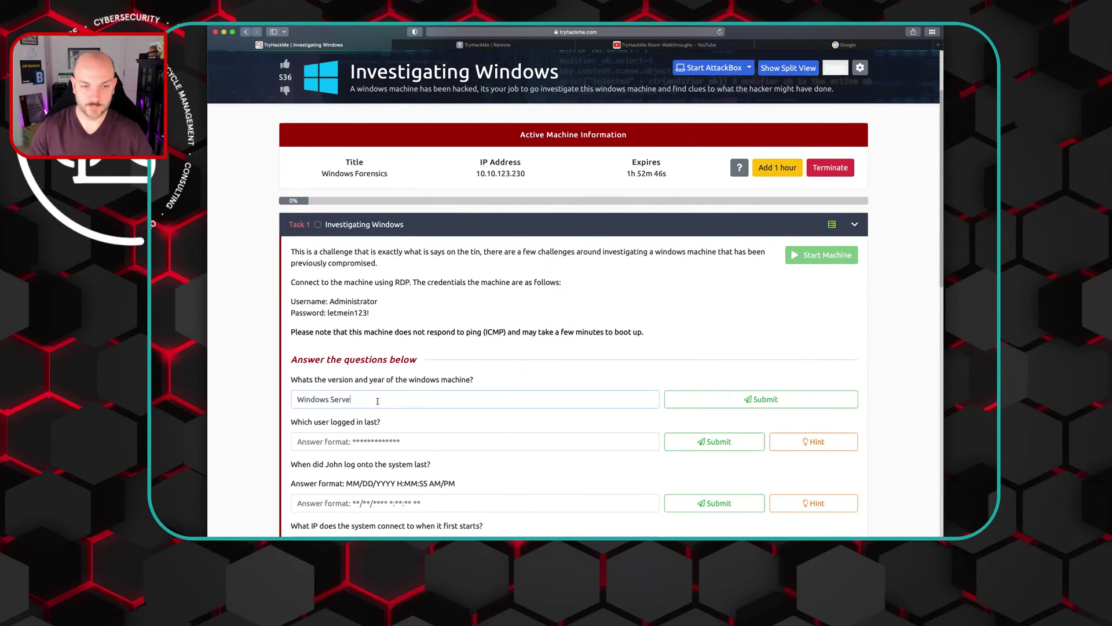
{"action": "type", "text": "r 2016"}
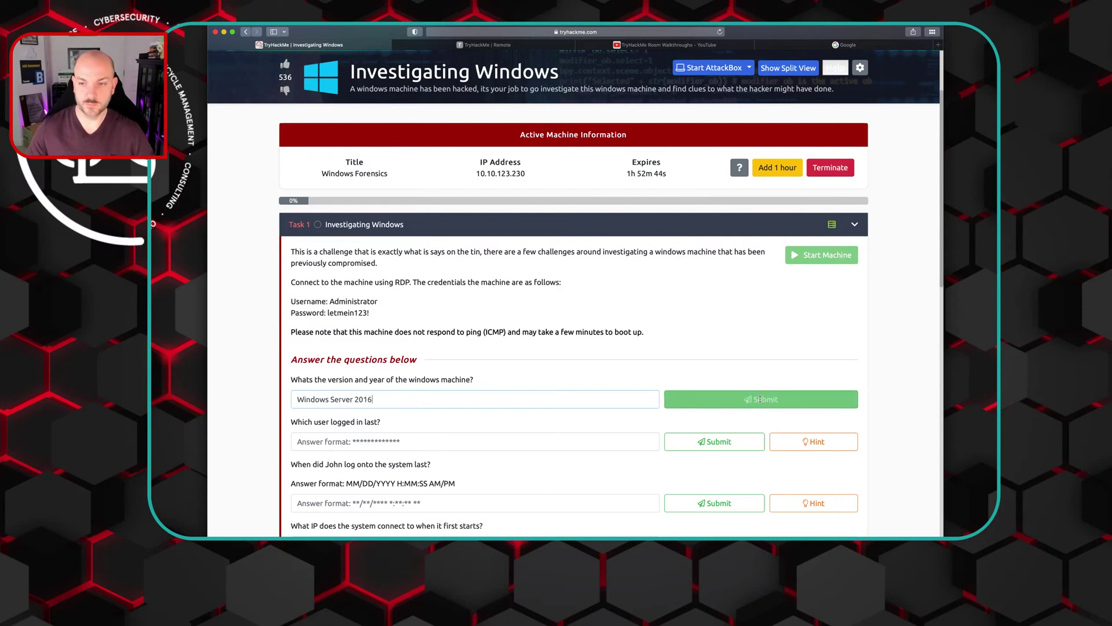
{"action": "left_click", "coordinate": [760, 399]}
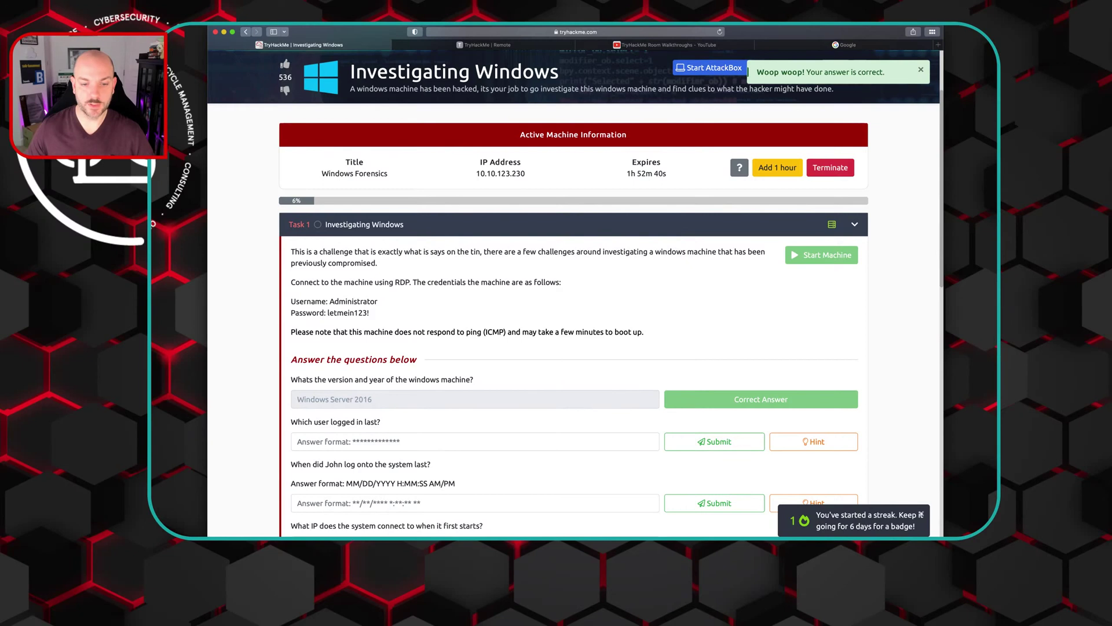
Step: Return to the remote Windows machine and open Windows PowerShell
{"action": "key", "text": "super+Tab"}
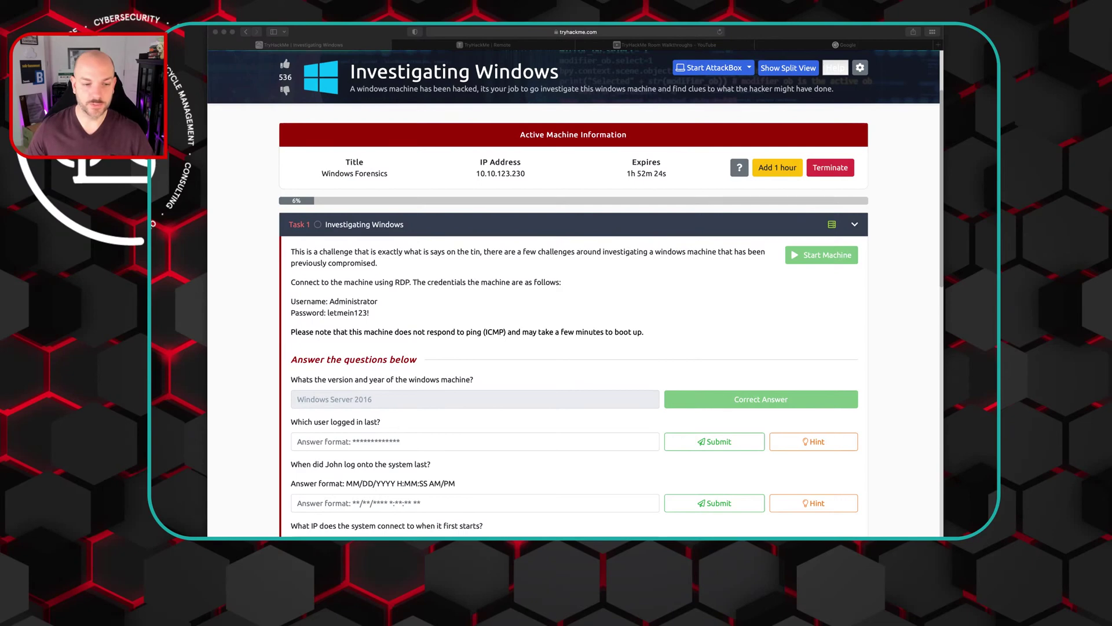
{"action": "left_click", "coordinate": [578, 244]}
{"action": "left_click", "coordinate": [528, 42]}
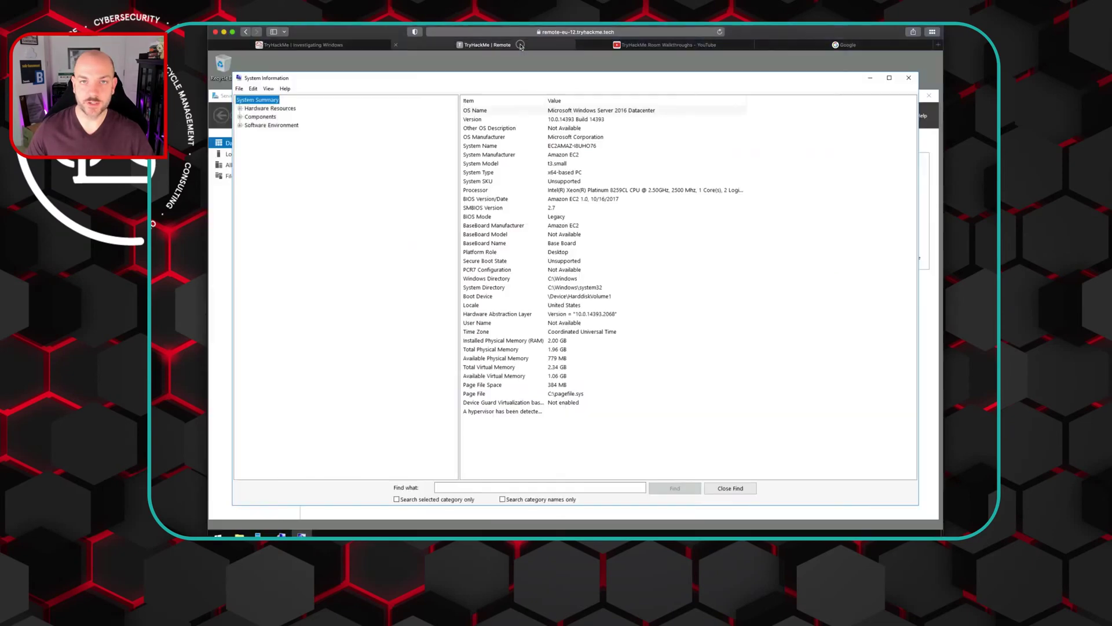
{"action": "left_click", "coordinate": [218, 534]}
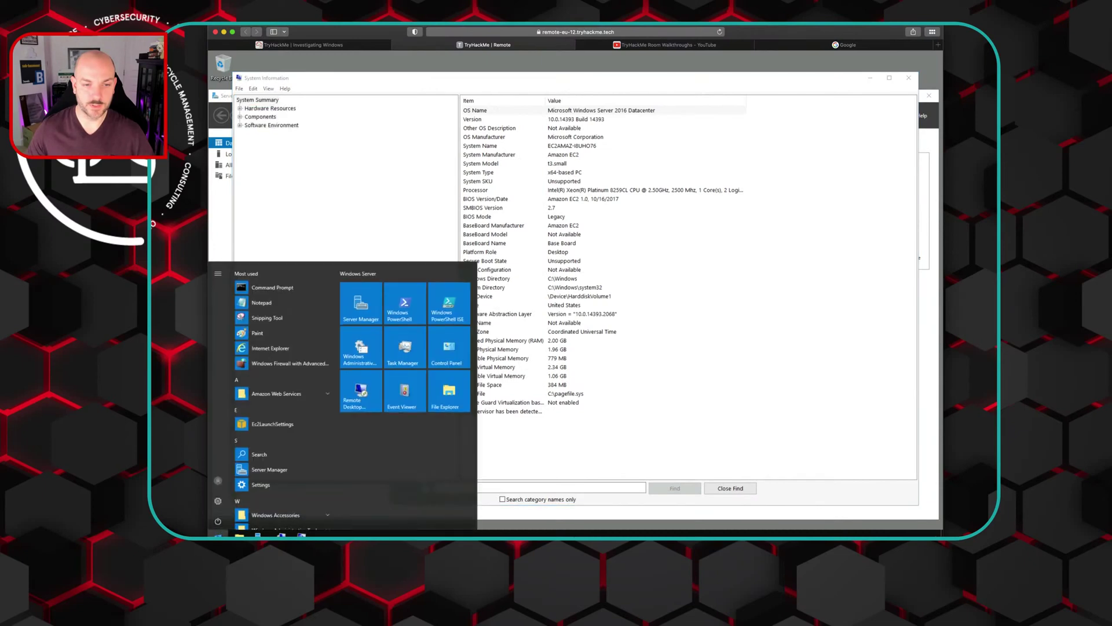
{"action": "left_click", "coordinate": [405, 306]}
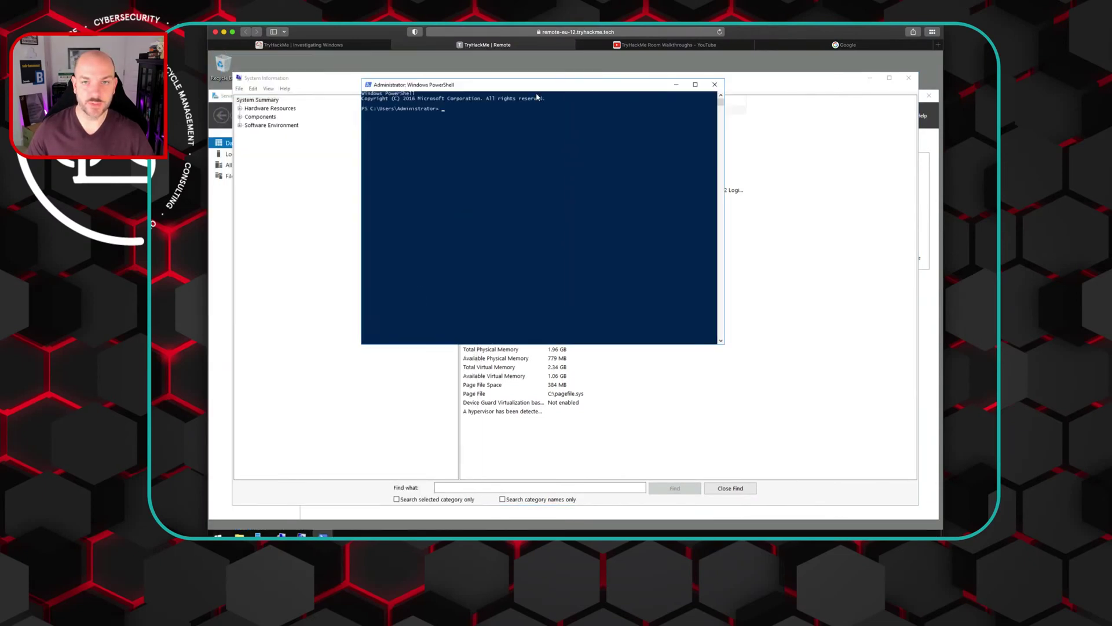
Step: Run systeminfo in PowerShell and review the OS name and version details in its output
{"action": "type", "text": "system"}
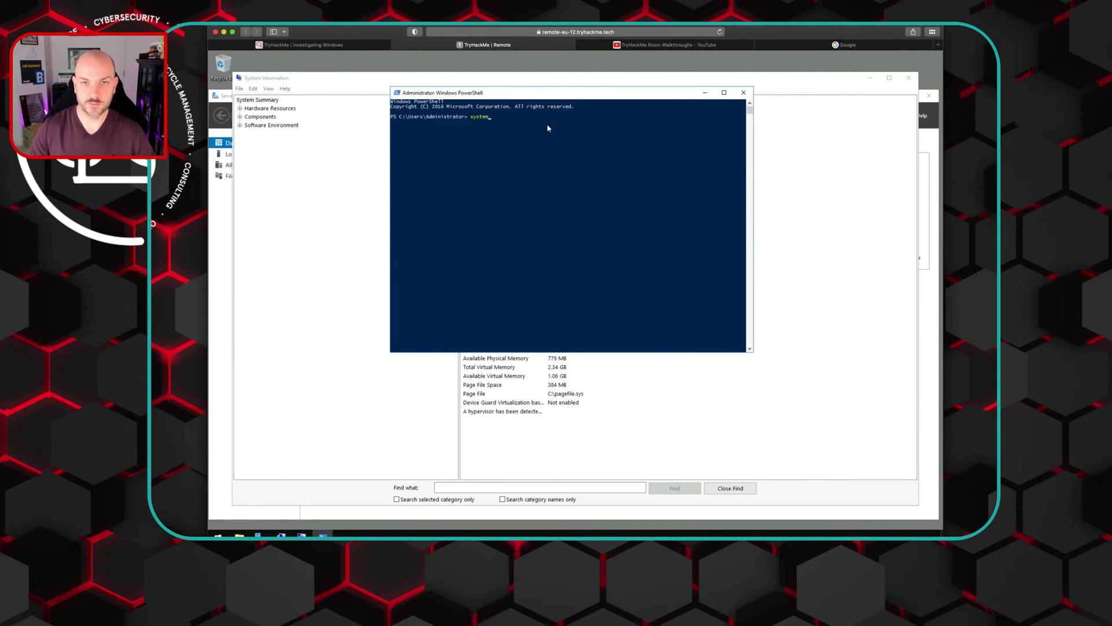
{"action": "type", "text": "info"}
{"action": "key", "text": "Return"}
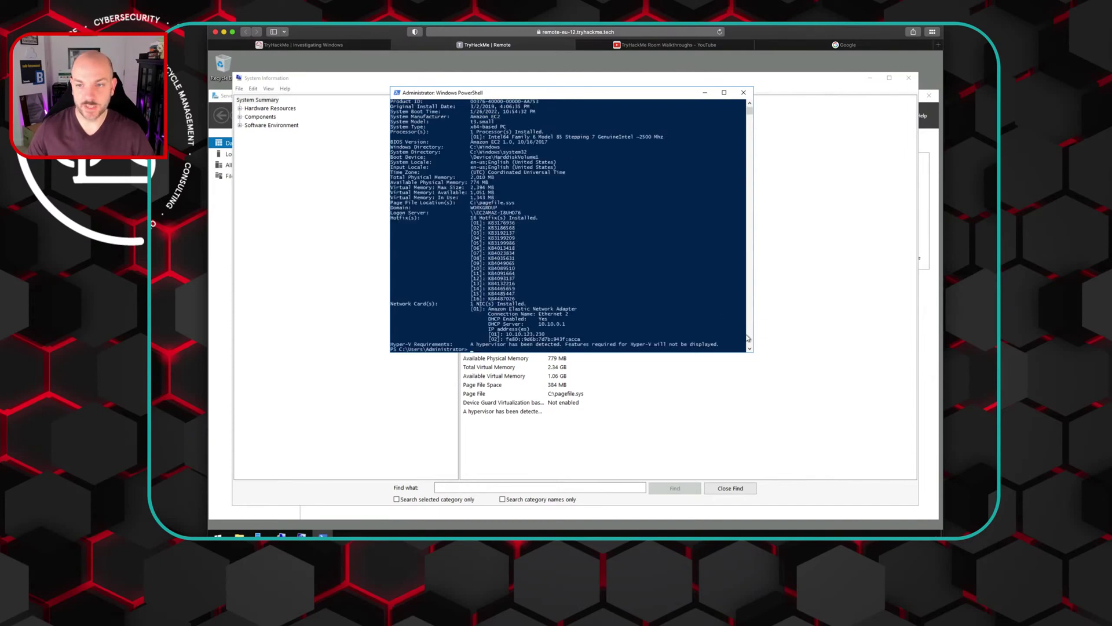
{"action": "left_click", "coordinate": [751, 110]}
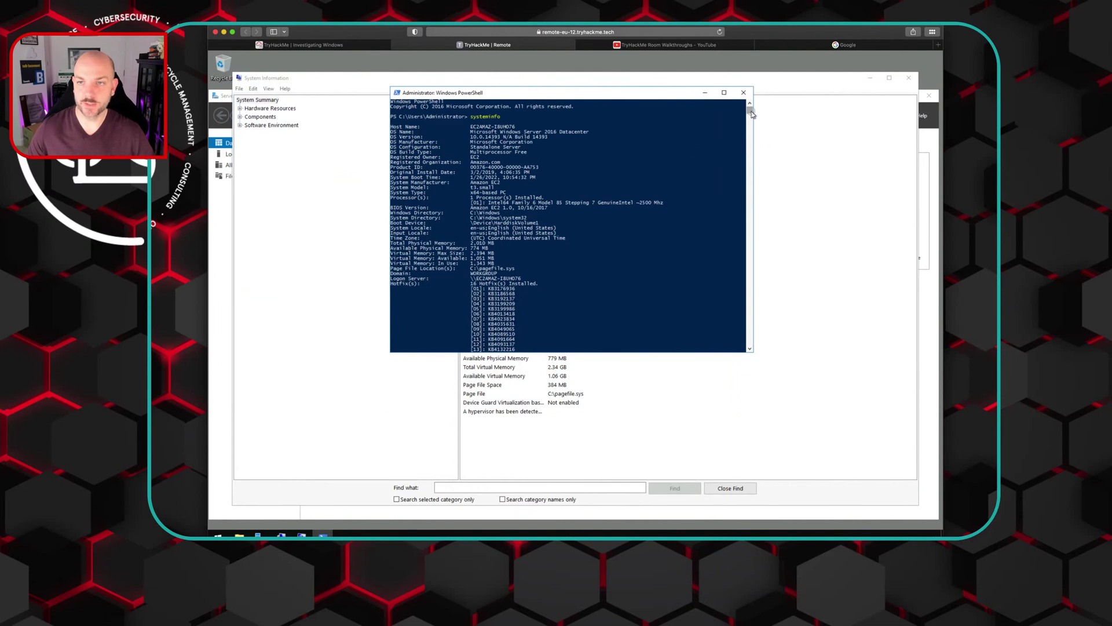
{"action": "left_click_drag", "start_coordinate": [751, 112], "coordinate": [680, 197]}
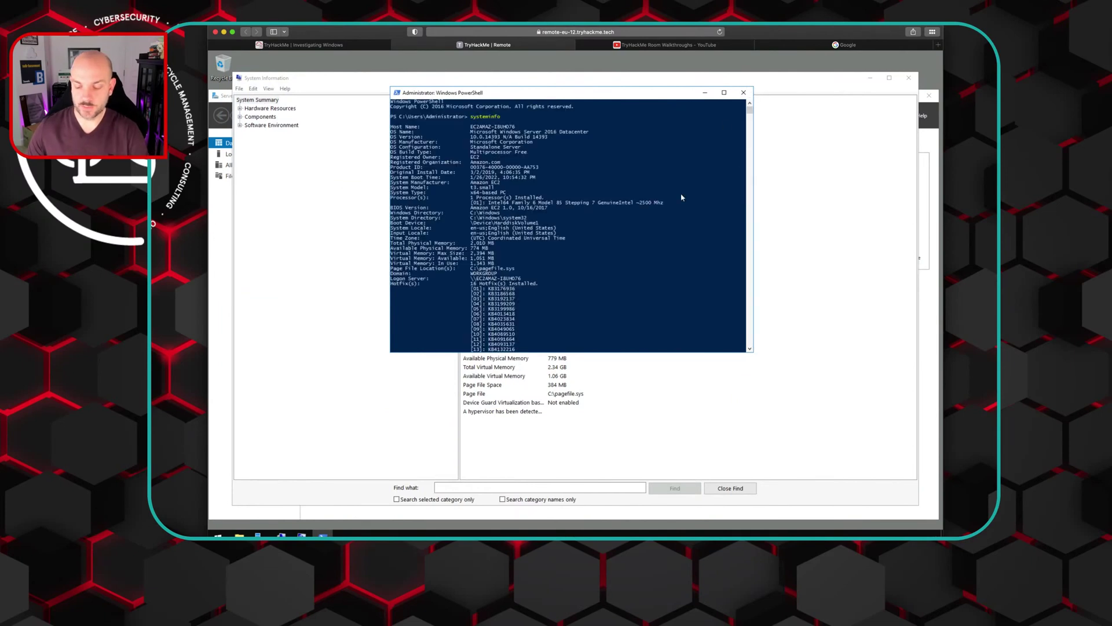
{"action": "key", "text": "Return"}
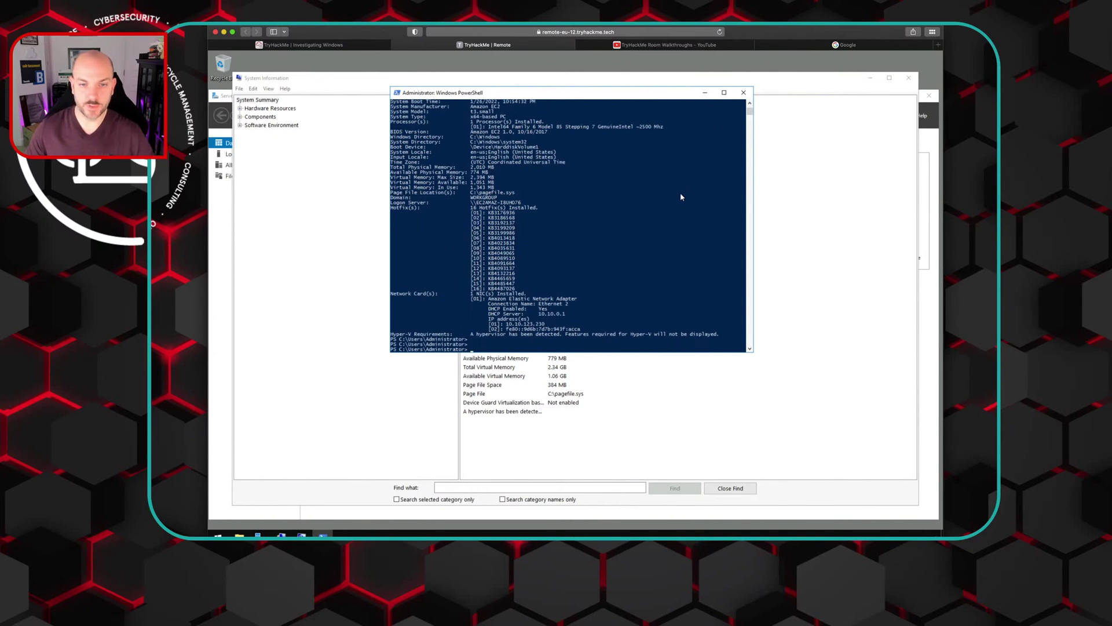
Step: Check the room's question about the last logged-in user and list the machine's accounts with "net users" in PowerShell
{"action": "left_click", "coordinate": [346, 45]}
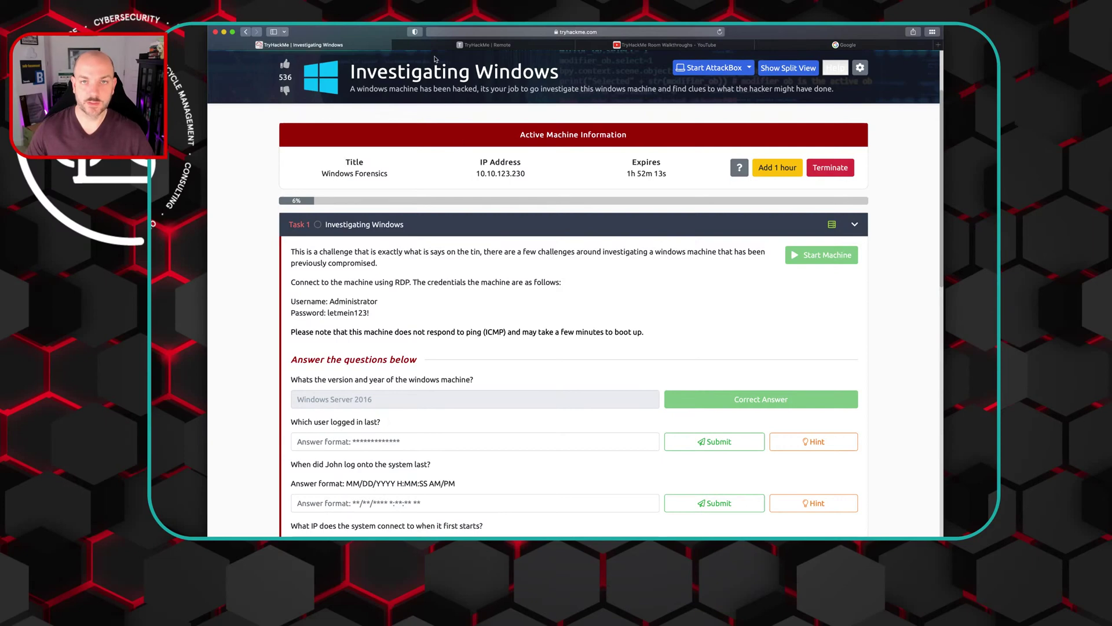
{"action": "left_click", "coordinate": [501, 47]}
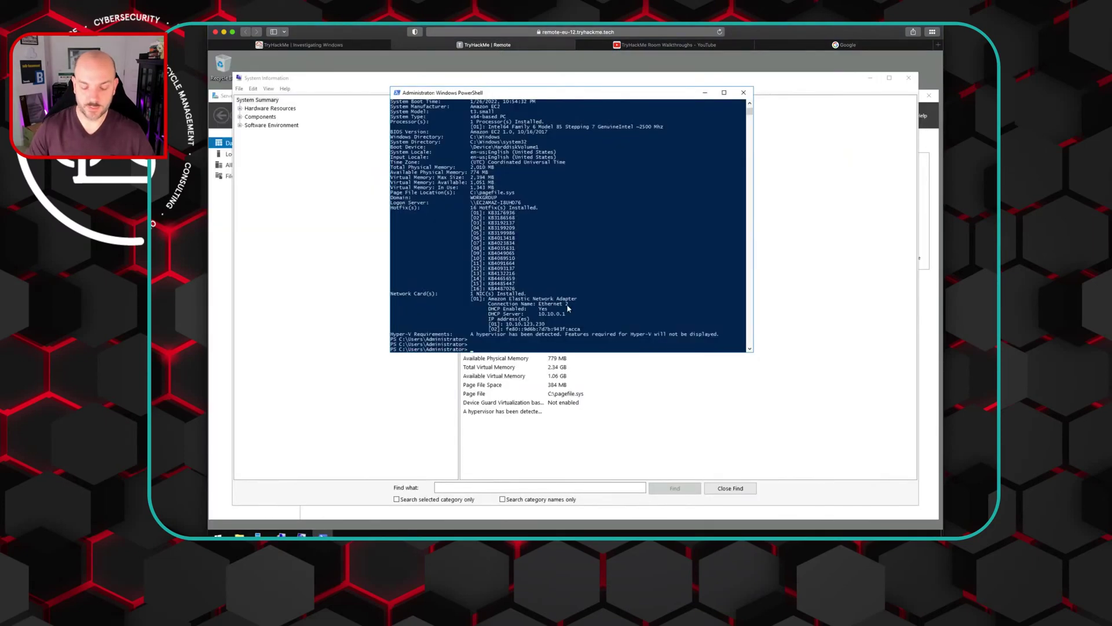
{"action": "type", "text": "user"}
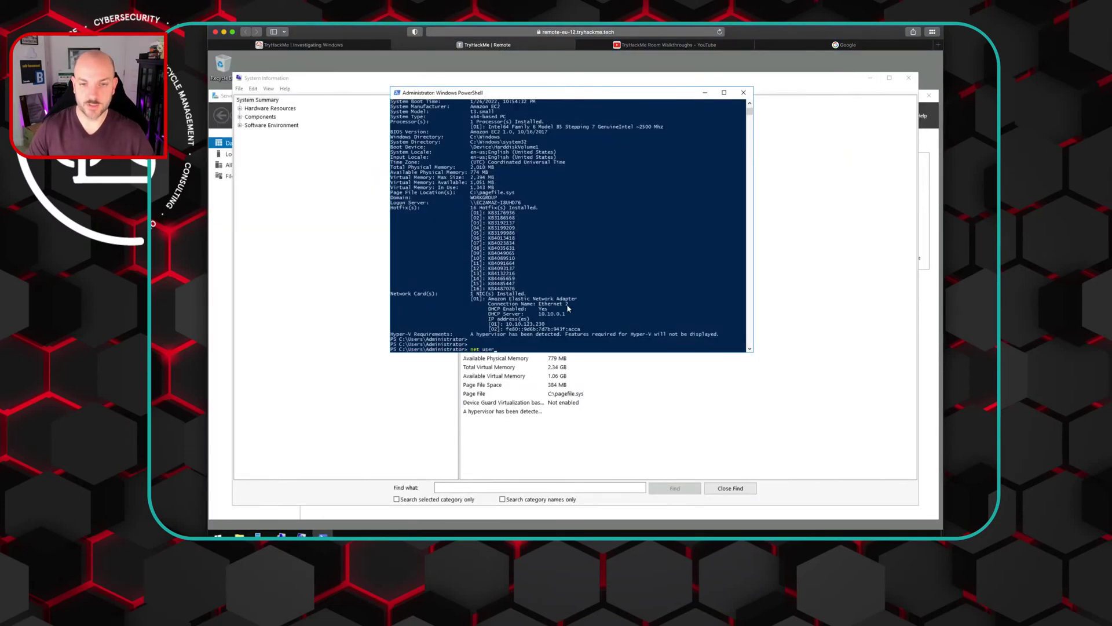
{"action": "type", "text": "s"}
{"action": "key", "text": "Return"}
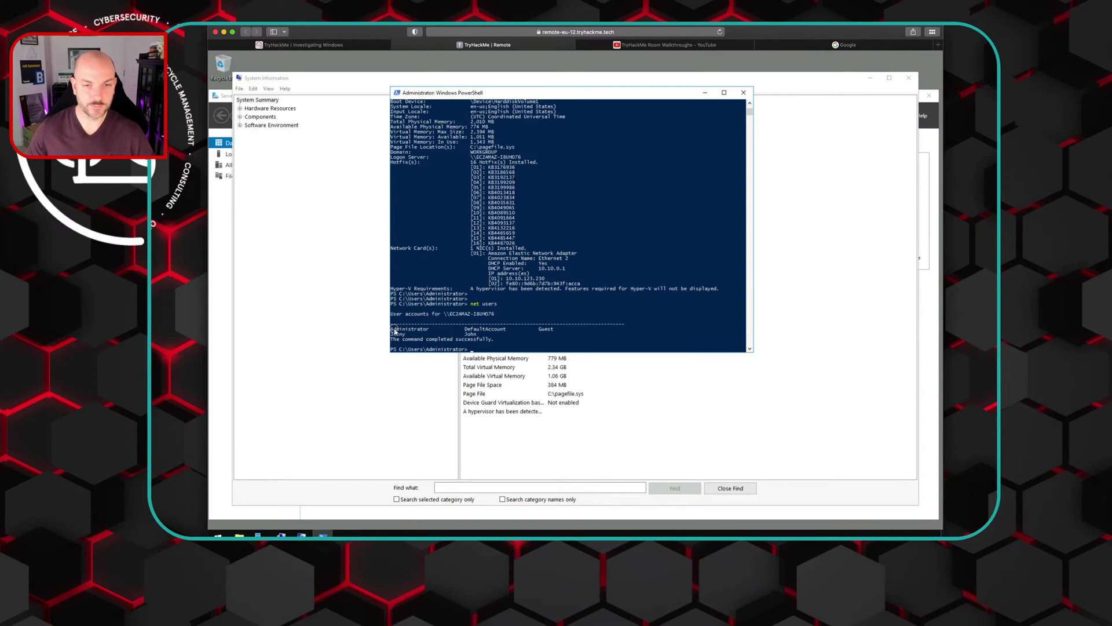
{"action": "left_click_drag", "start_coordinate": [395, 331], "coordinate": [454, 328]}
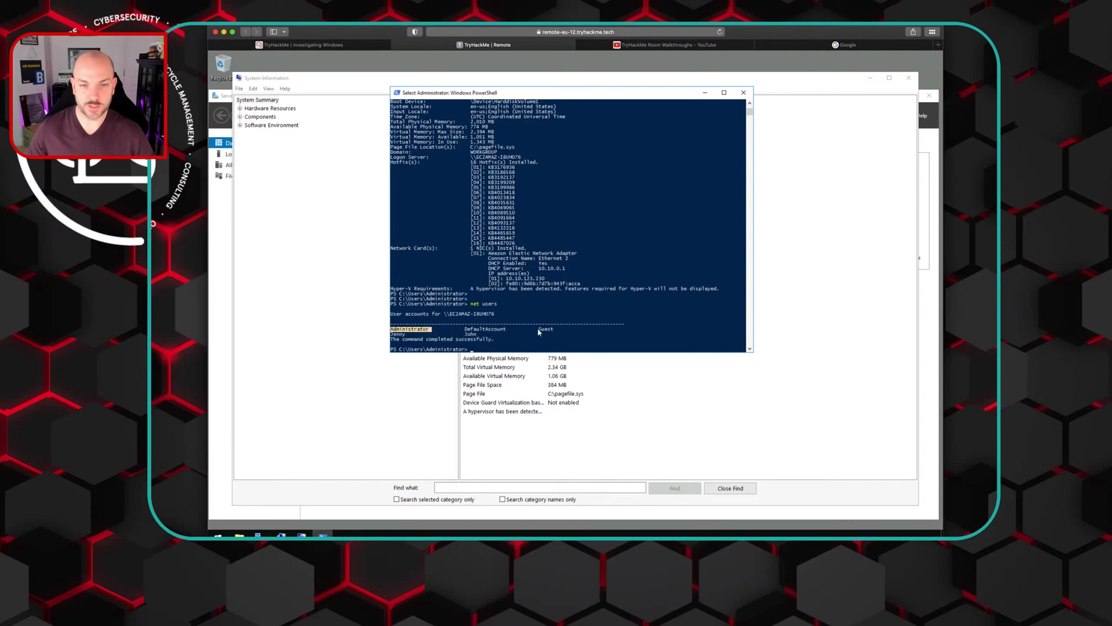
{"action": "left_click_drag", "start_coordinate": [539, 329], "coordinate": [552, 329]}
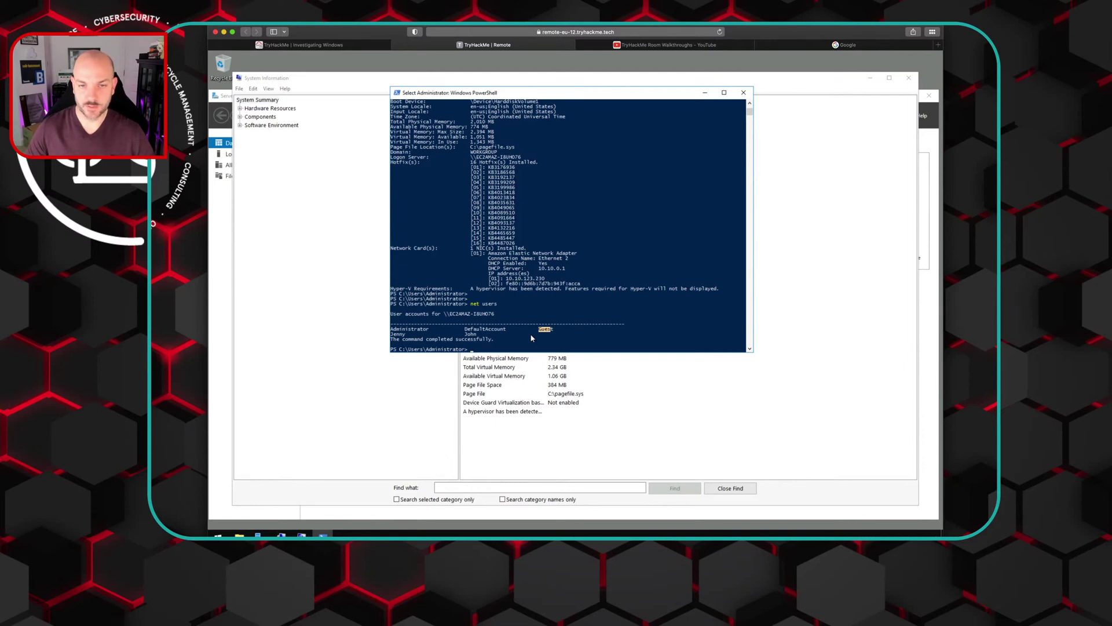
{"action": "type", "text": "net users"}
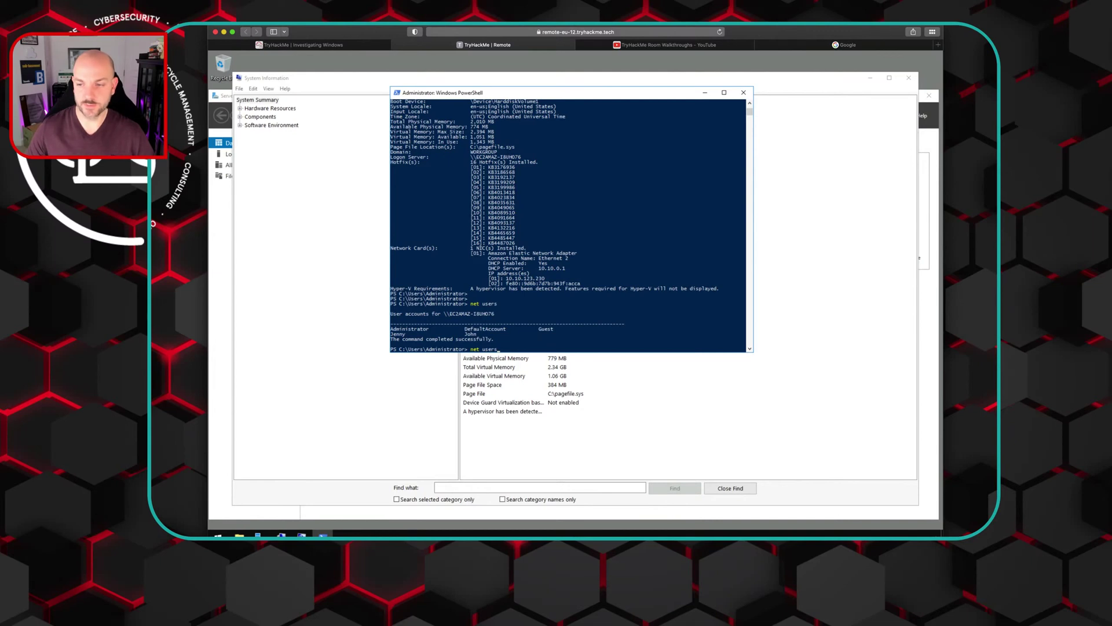
{"action": "key", "text": "super+Tab"}
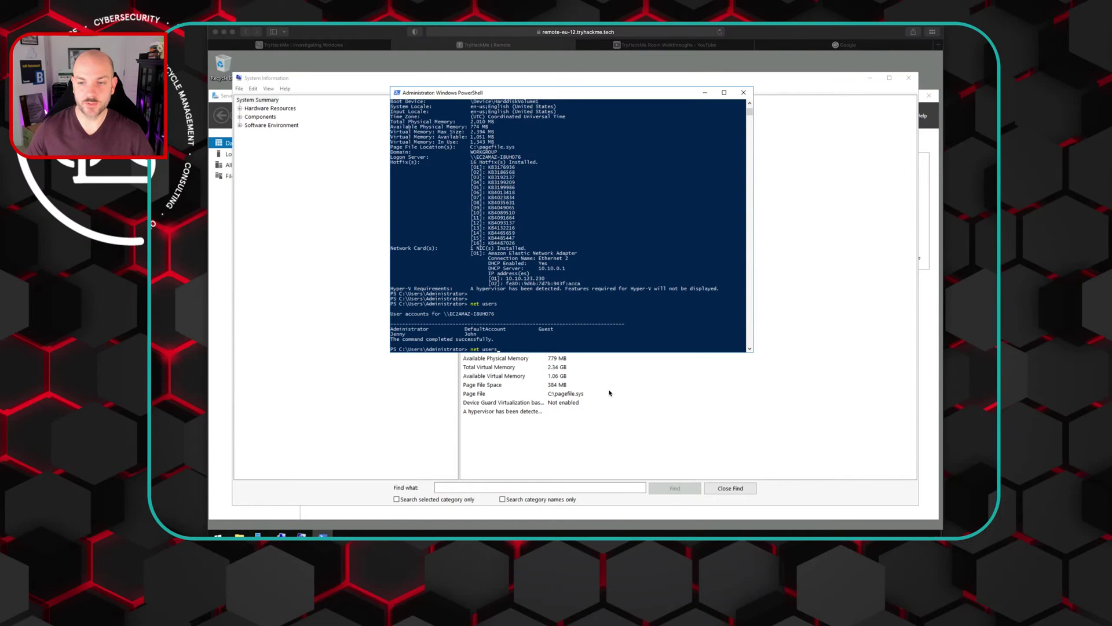
{"action": "key", "text": "super+Tab"}
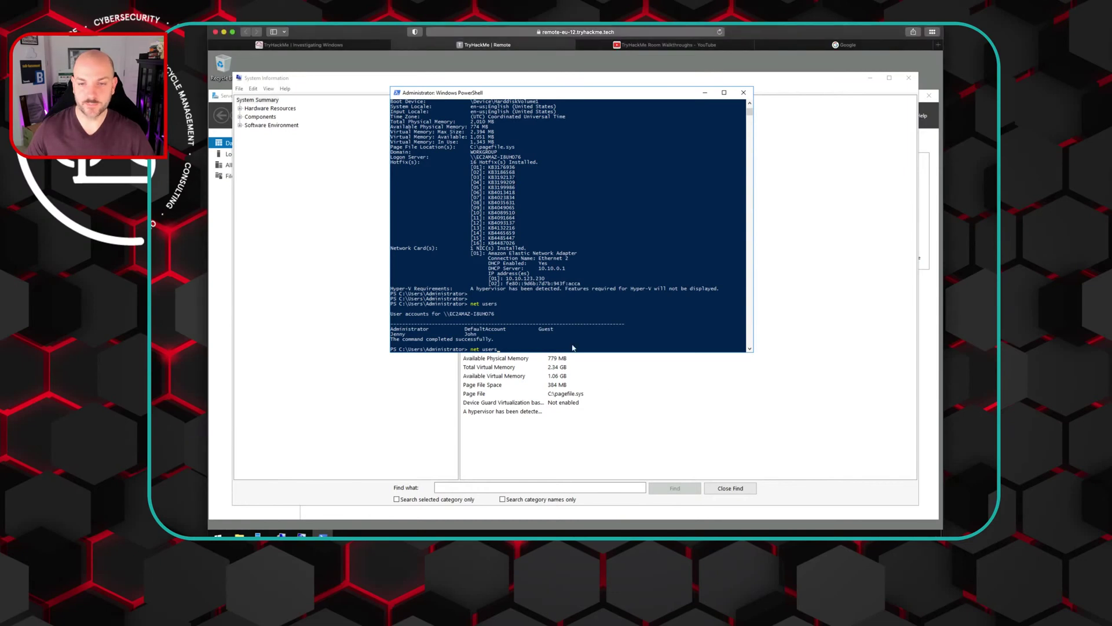
{"action": "key", "text": "BackSpace"}
{"action": "key", "text": "BackSpace"}
{"action": "key", "text": "BackSpace"}
{"action": "key", "text": "BackSpace"}
{"action": "key", "text": "BackSpace"}
{"action": "key", "text": "BackSpace"}
{"action": "key", "text": "BackSpace"}
{"action": "key", "text": "BackSpace"}
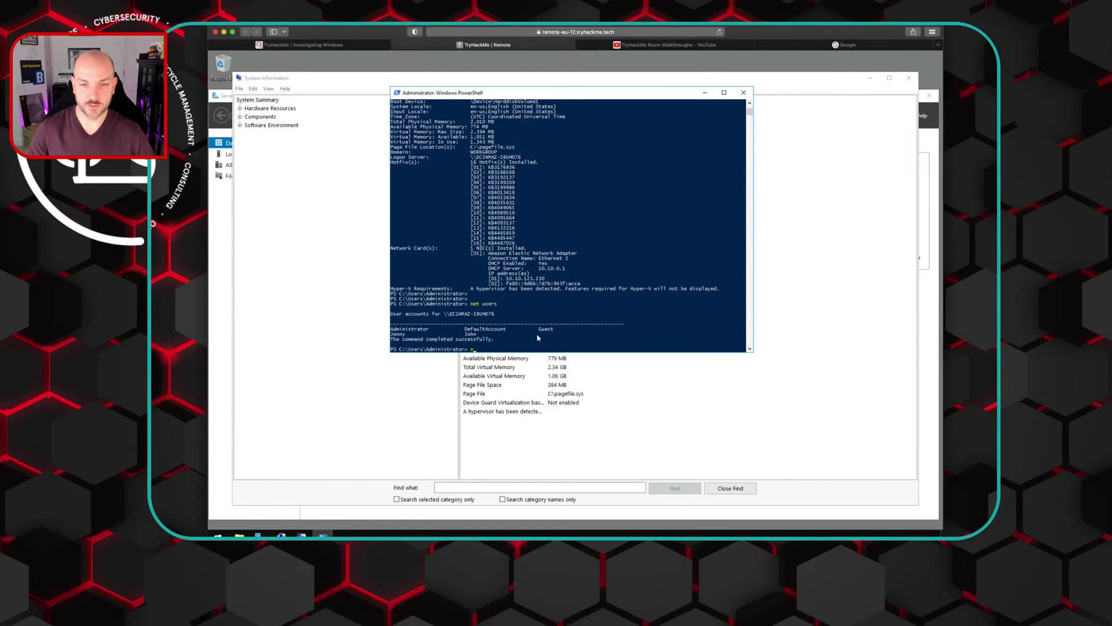
Step: Try to list the local users' last logons with "Get-LocalUser | Name,LastLogon" and recall the command at the prompt
{"action": "type", "text": "Get"}
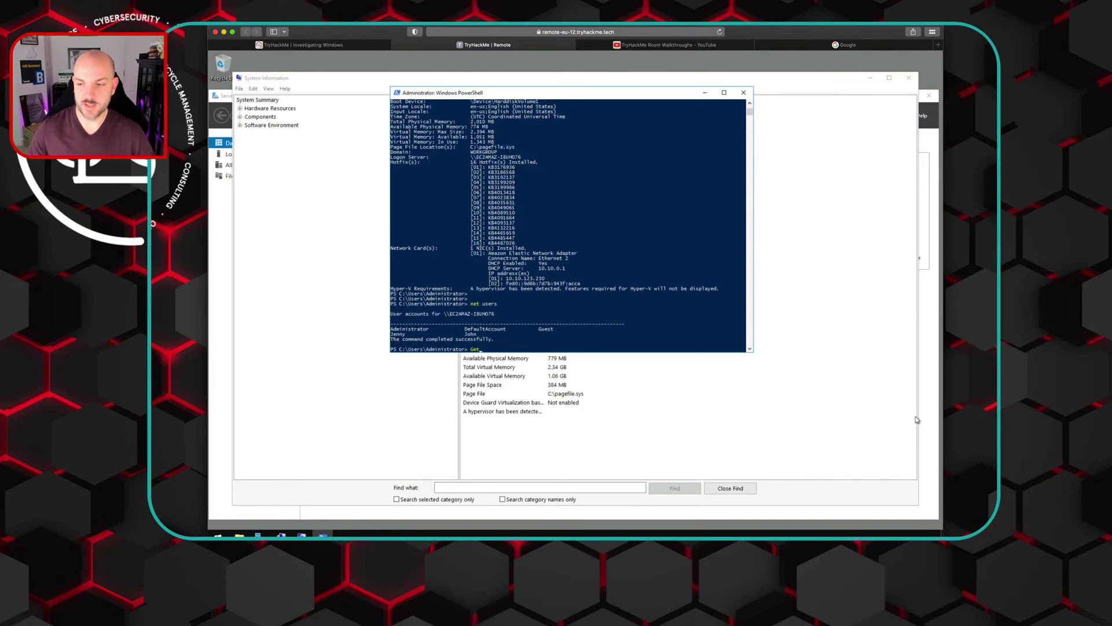
{"action": "left_click", "coordinate": [969, 484]}
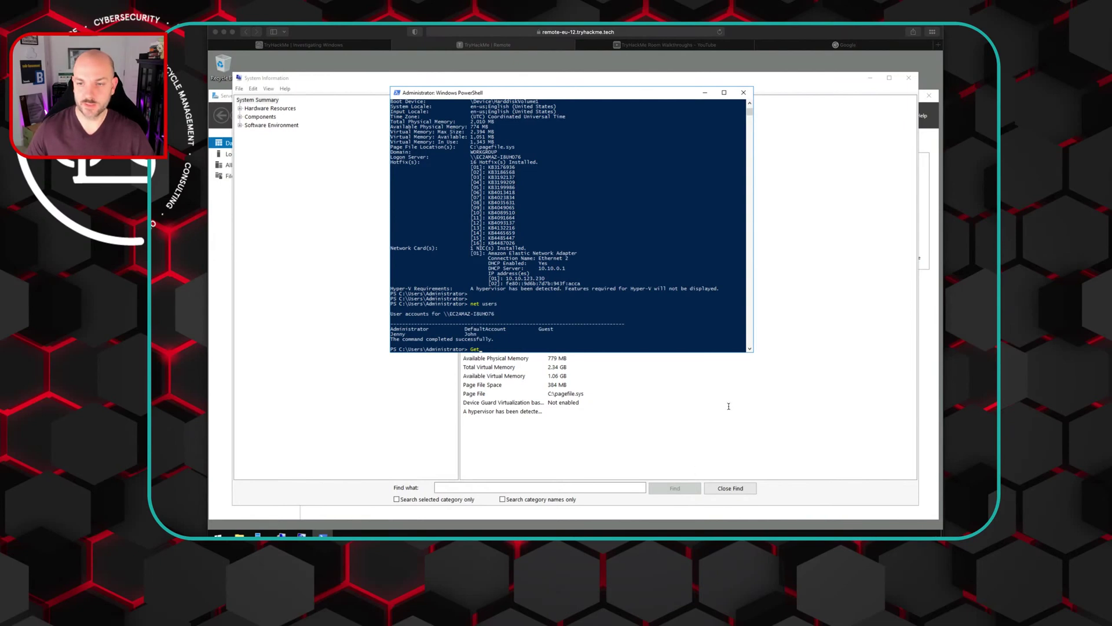
{"action": "left_click", "coordinate": [509, 347]}
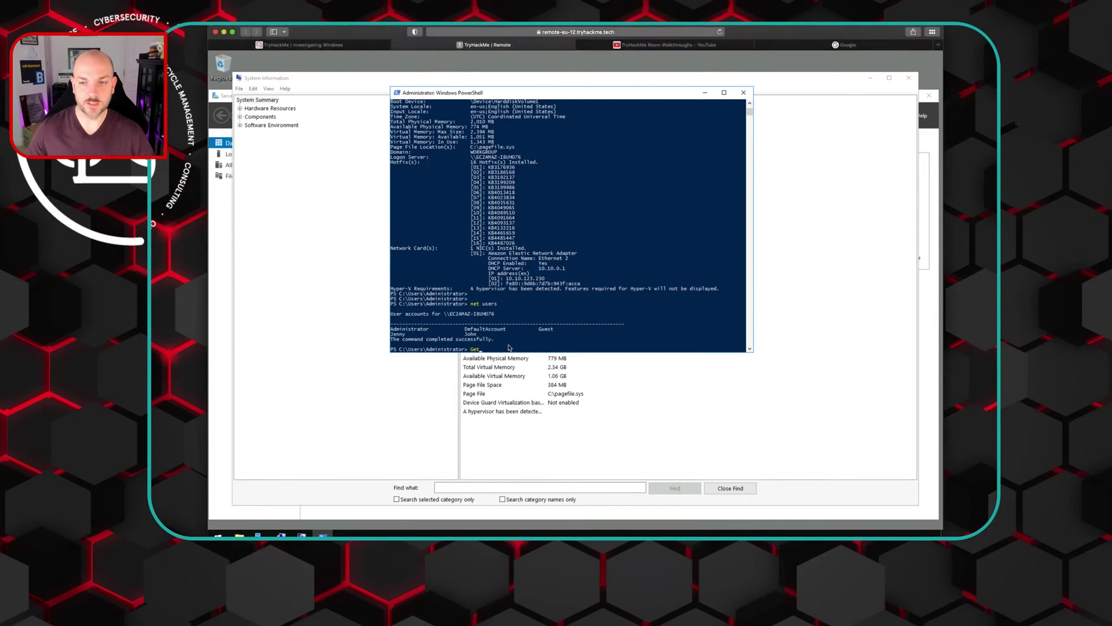
{"action": "type", "text": "Get-Local"}
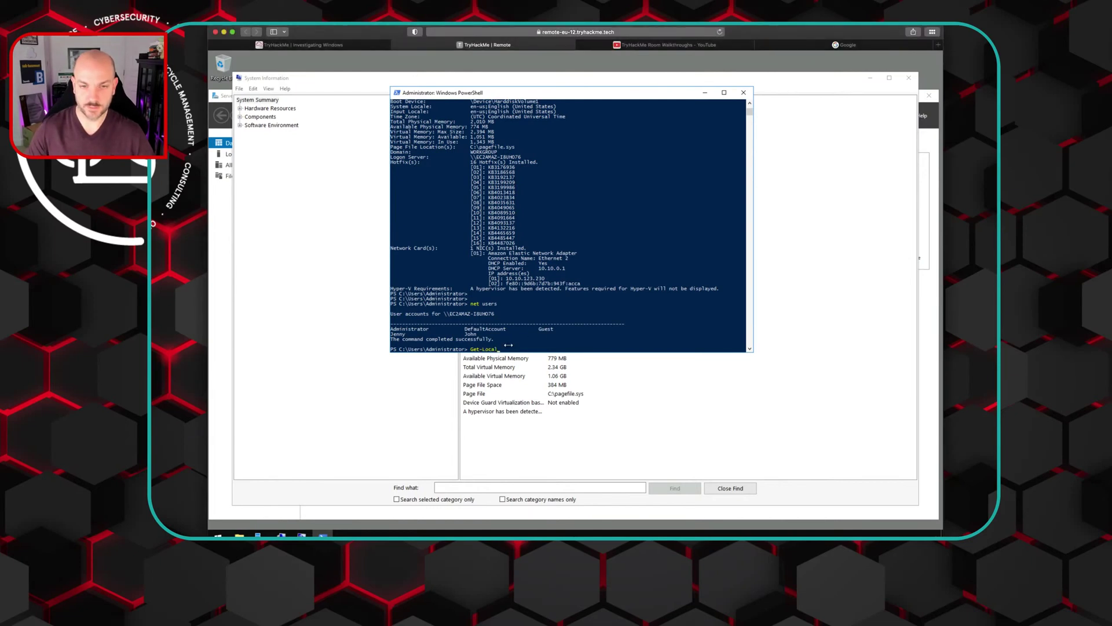
{"action": "type", "text": "Use"}
{"action": "key", "text": "BackSpace"}
{"action": "key", "text": "BackSpace"}
{"action": "key", "text": "BackSpace"}
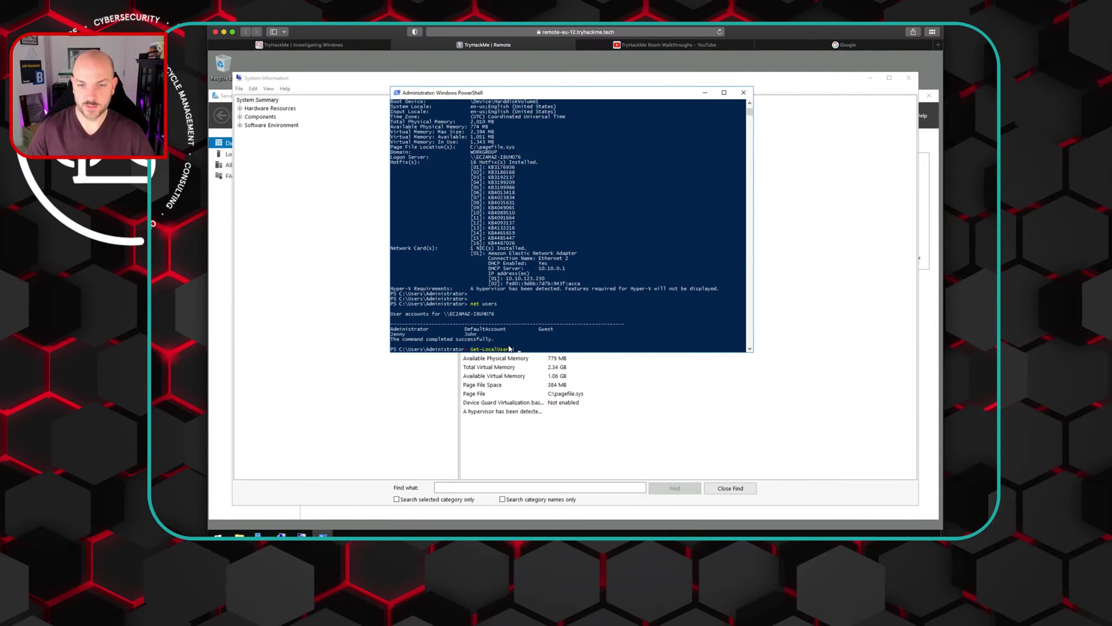
{"action": "type", "text": "ame"}
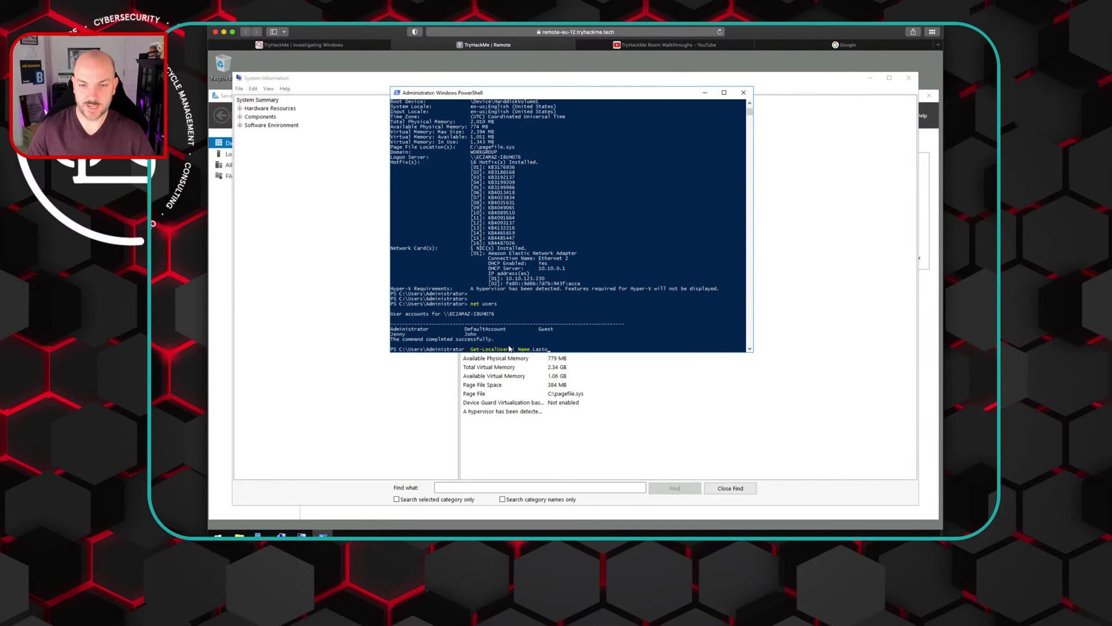
{"action": "type", "text": ".LastLogon"}
{"action": "key", "text": "Return"}
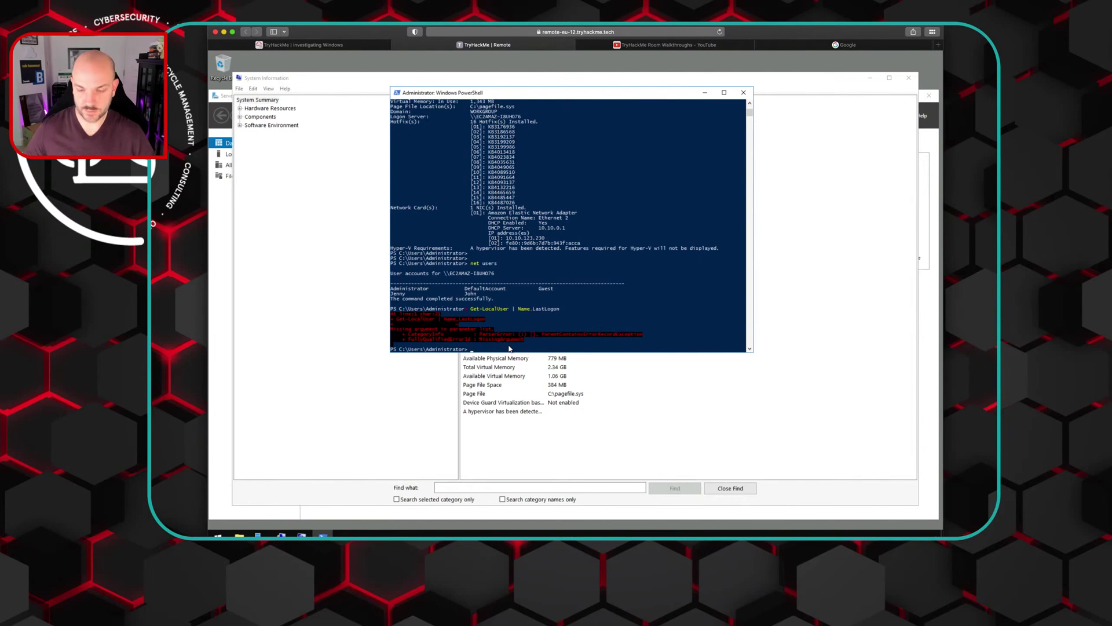
{"action": "key", "text": "Up"}
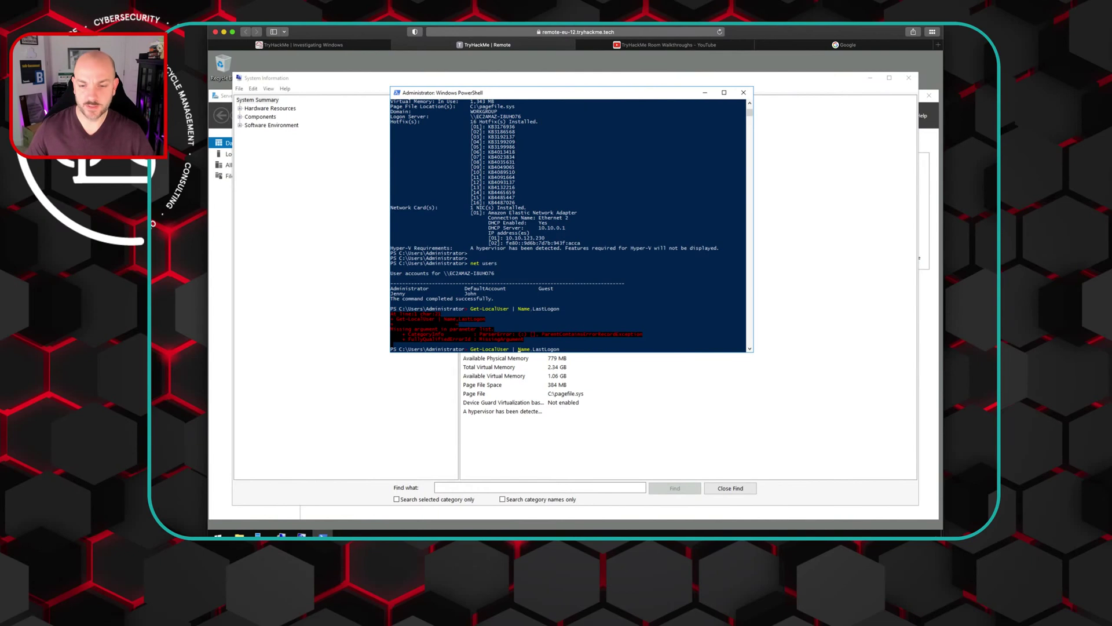
{"action": "left_click", "coordinate": [968, 509]}
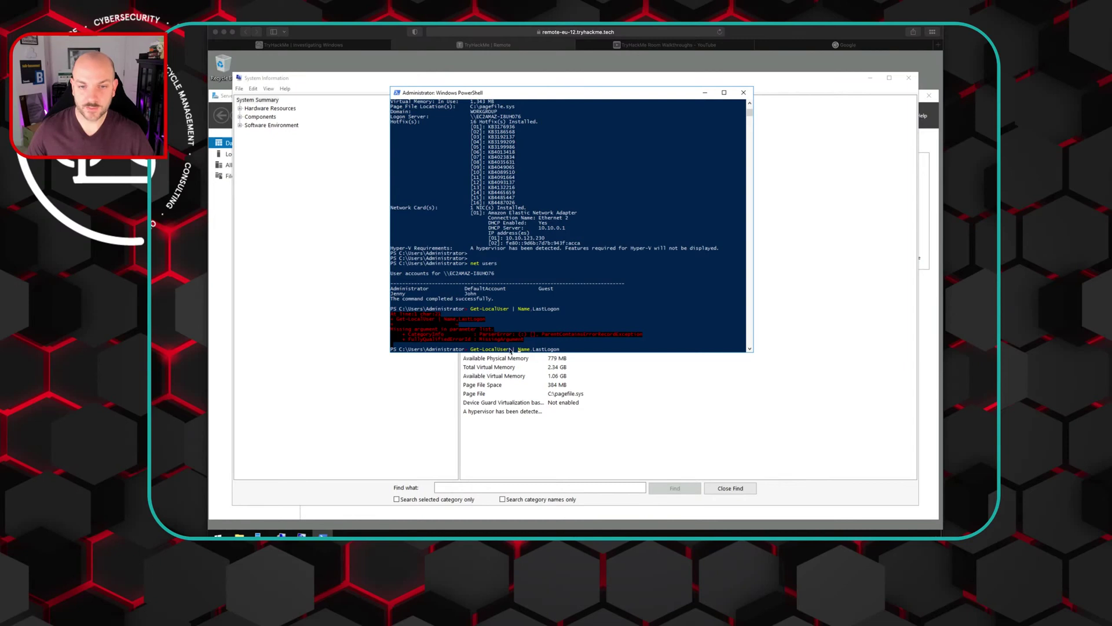
{"action": "left_click", "coordinate": [510, 349]}
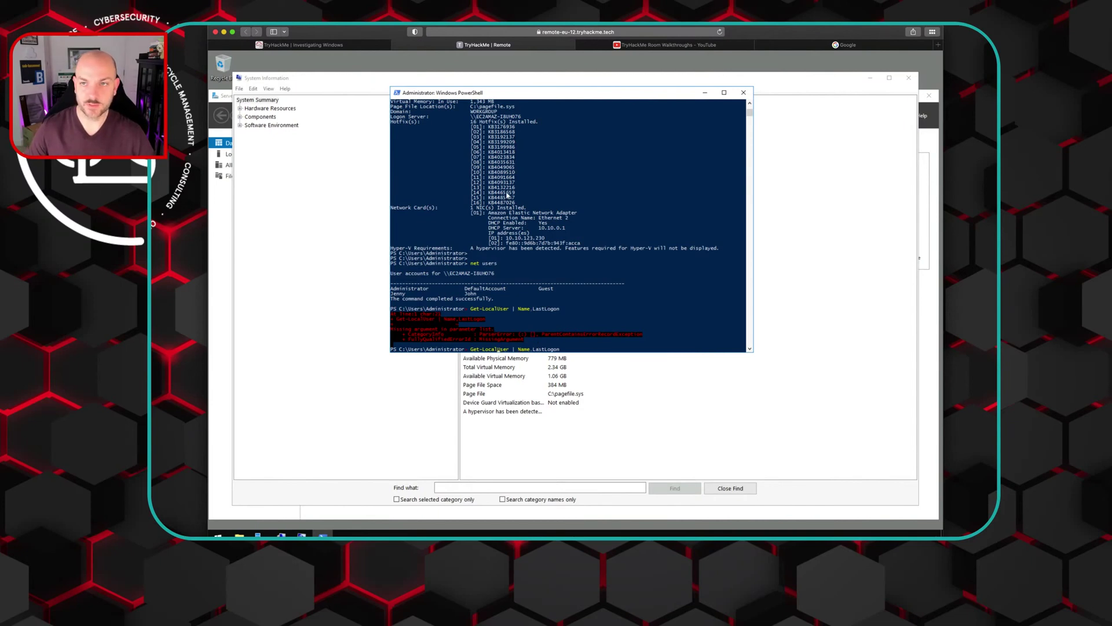
Step: Search Google for "show last user logon windows 10" and look through the results for a way to check logon history
{"action": "left_click", "coordinate": [846, 44]}
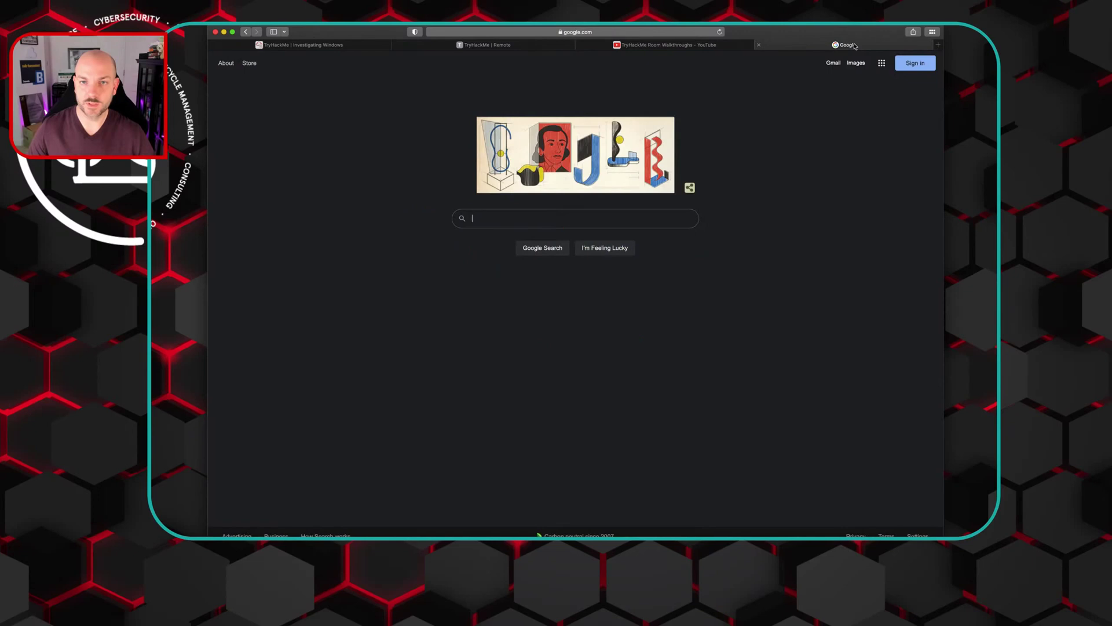
{"action": "left_click", "coordinate": [586, 223]}
{"action": "type", "text": "show"}
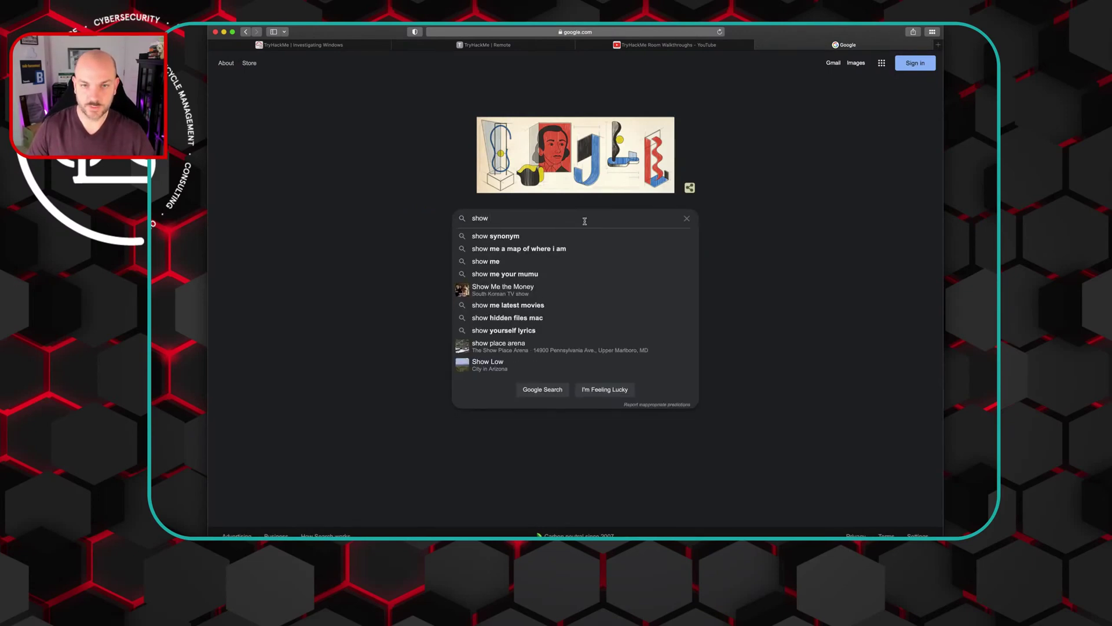
{"action": "type", "text": " last user"}
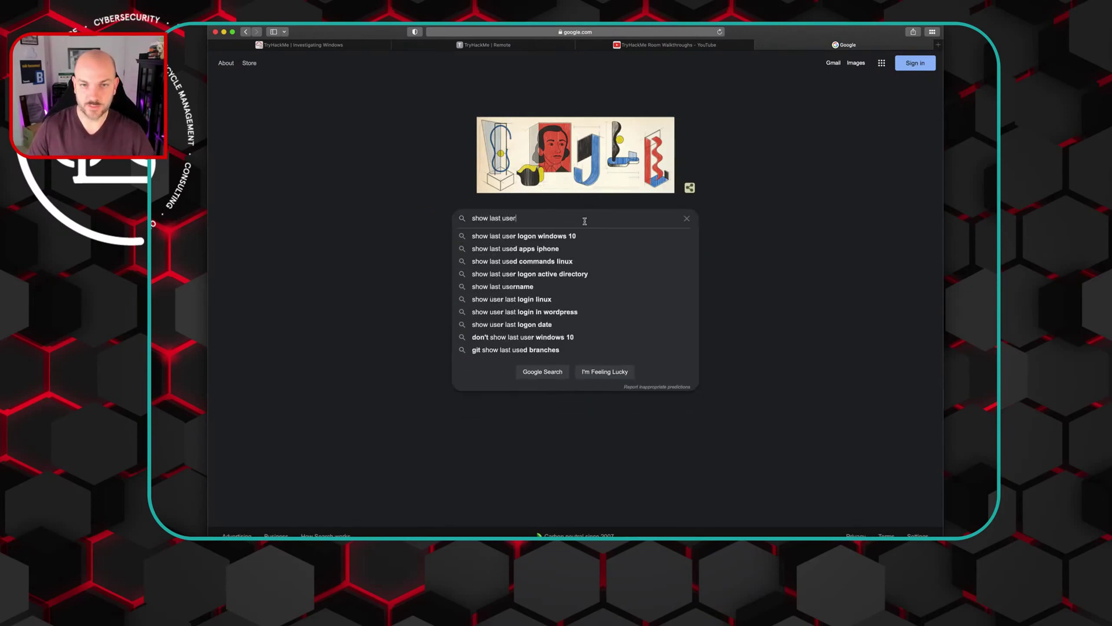
{"action": "type", "text": " lo"}
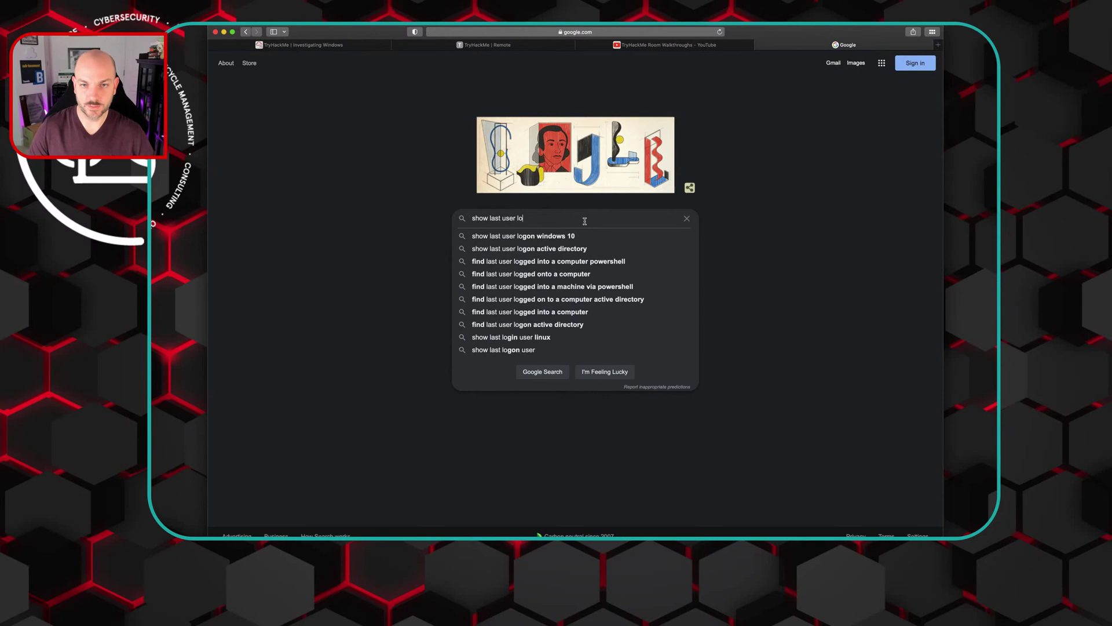
{"action": "left_click", "coordinate": [555, 237]}
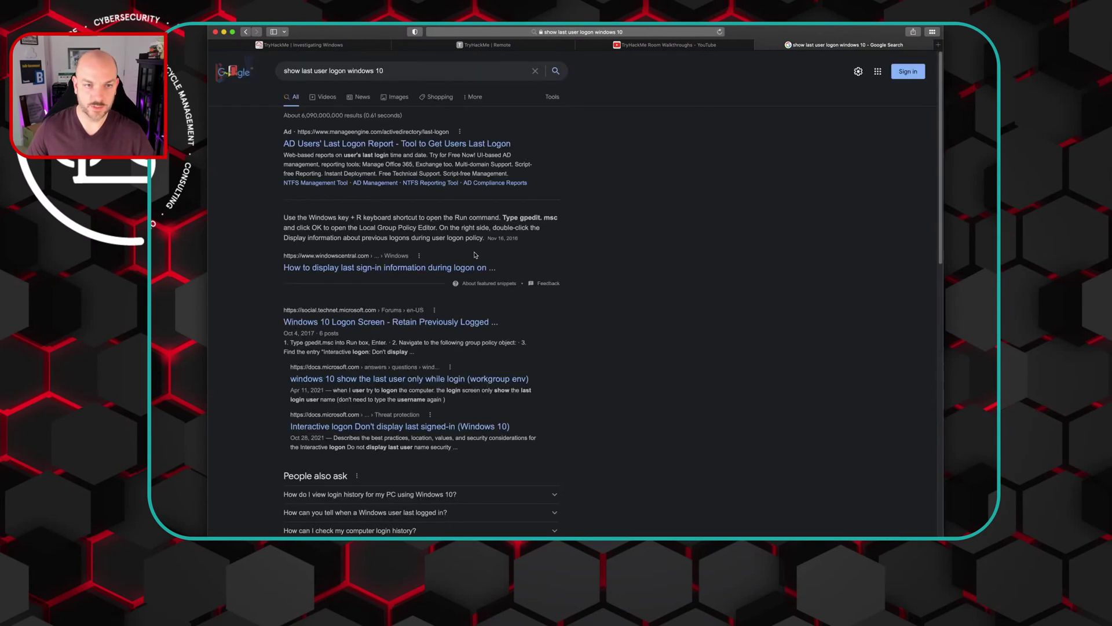
{"action": "scroll", "coordinate": [475, 254], "scroll_direction": "down", "scroll_amount": 1}
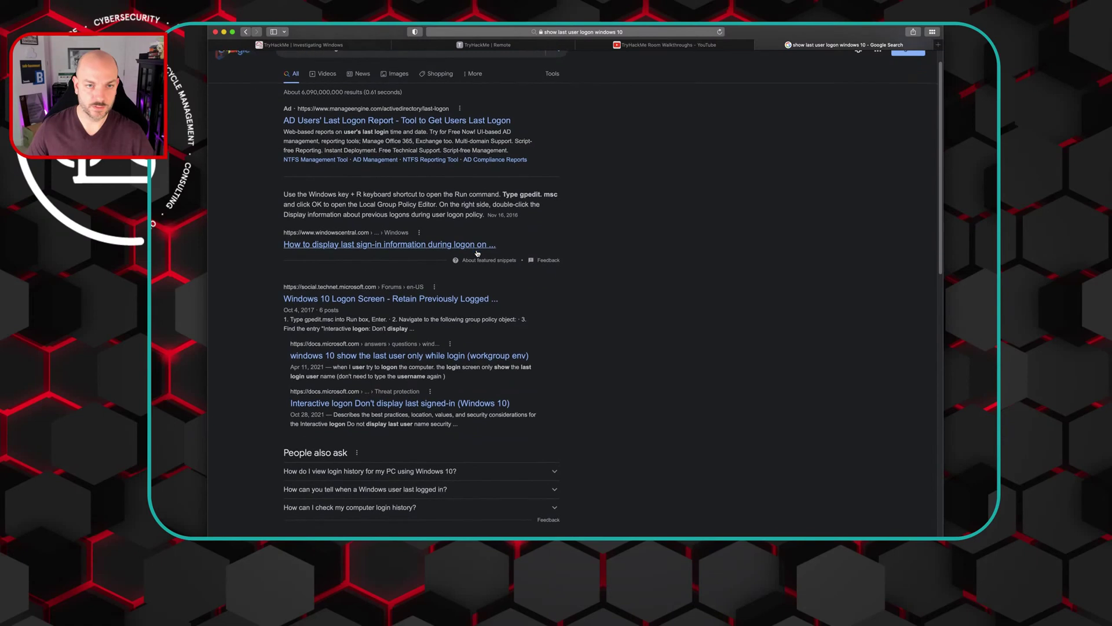
{"action": "scroll", "coordinate": [478, 253], "scroll_direction": "down", "scroll_amount": 3}
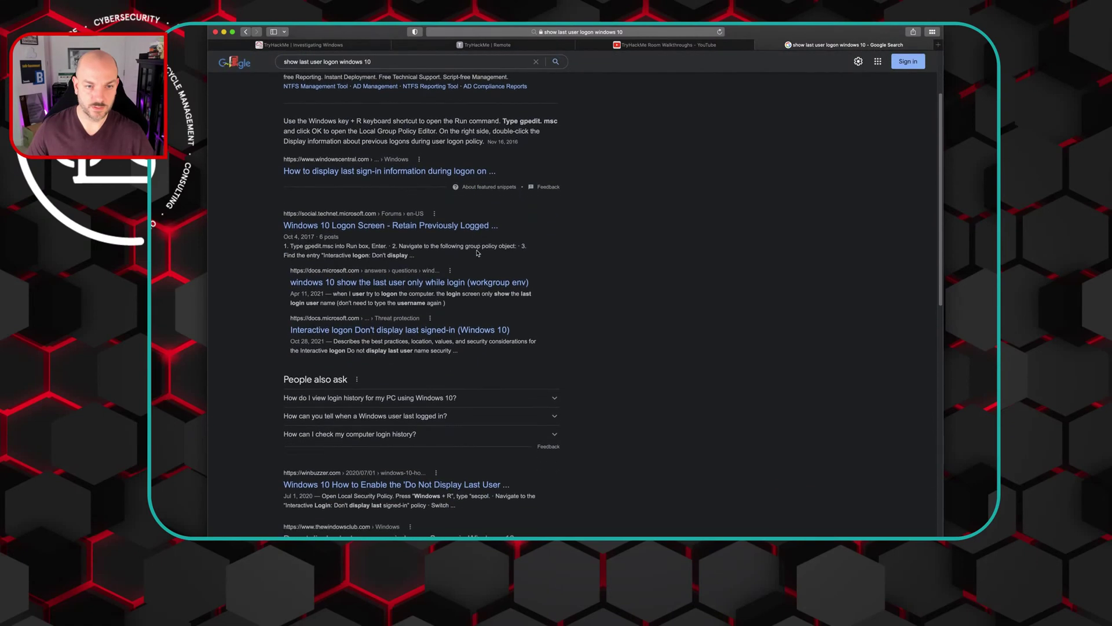
{"action": "scroll", "coordinate": [477, 253], "scroll_direction": "down", "scroll_amount": 6}
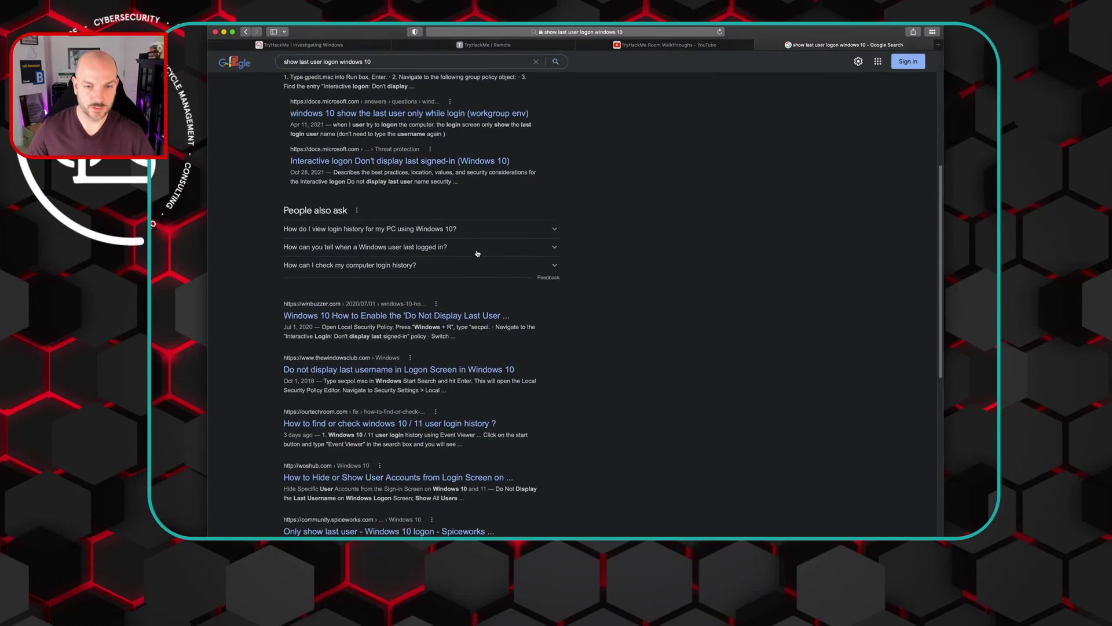
{"action": "scroll", "coordinate": [477, 254], "scroll_direction": "down", "scroll_amount": 4}
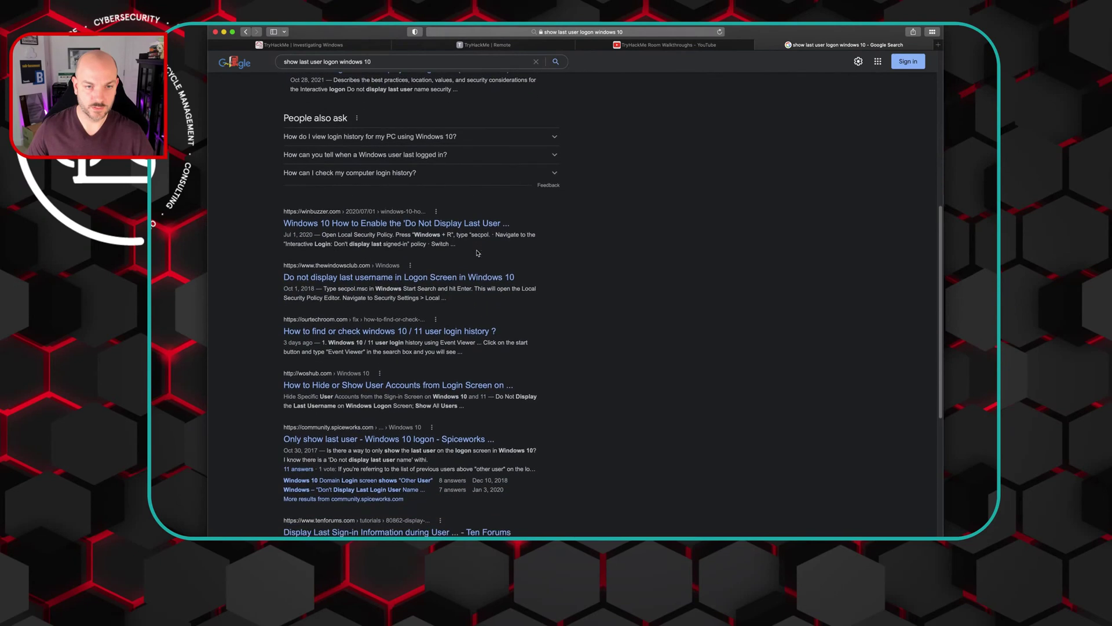
{"action": "scroll", "coordinate": [477, 253], "scroll_direction": "down", "scroll_amount": 3}
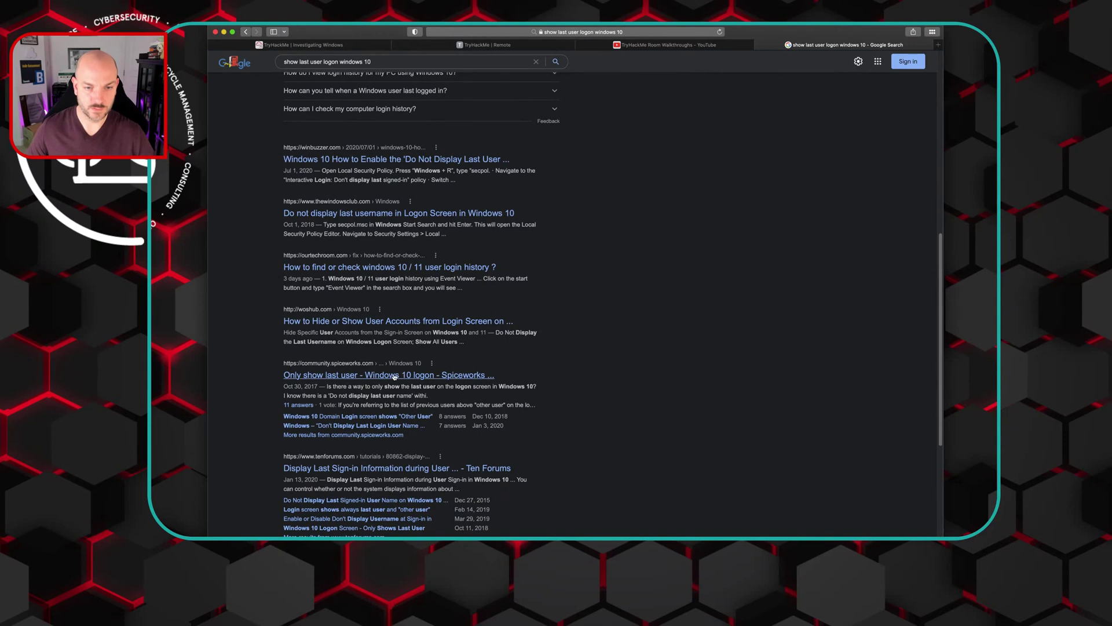
Step: Look further down the Google results for a way to check Windows 10 user login history
{"action": "scroll", "coordinate": [394, 377], "scroll_direction": "down", "scroll_amount": 2}
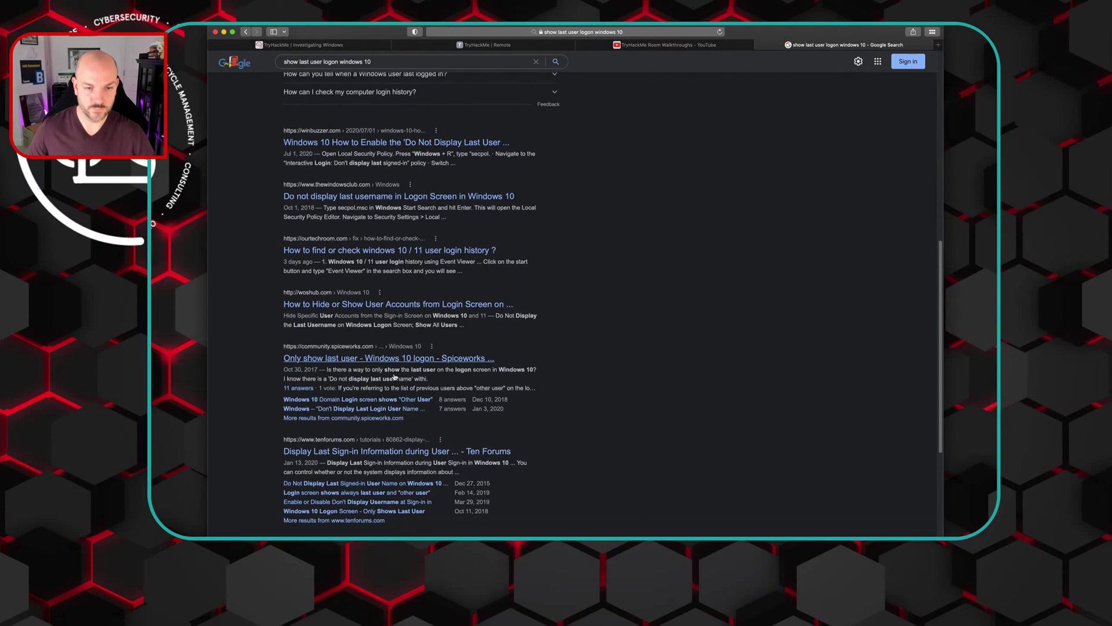
{"action": "scroll", "coordinate": [504, 393], "scroll_direction": "down", "scroll_amount": 1}
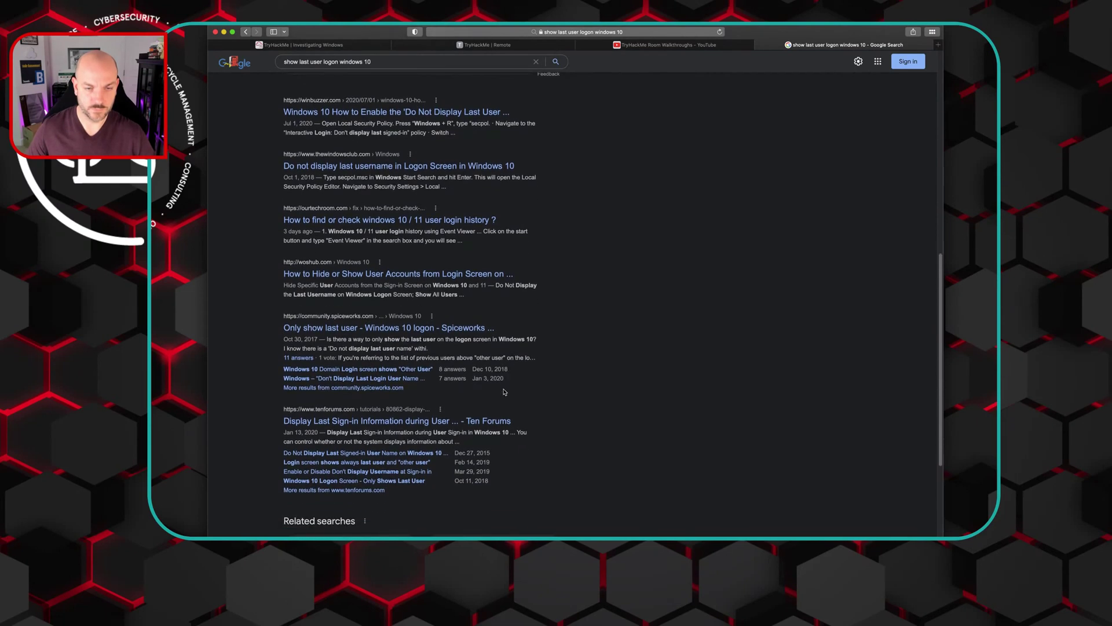
{"action": "left_click", "coordinate": [198, 283]}
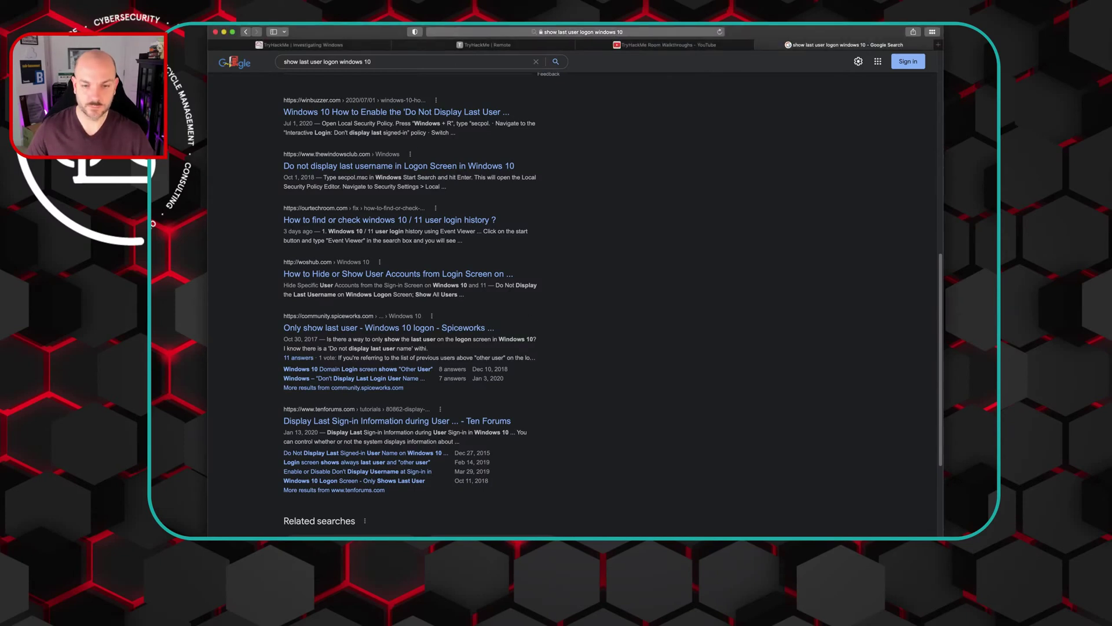
Step: Return to the remote machine and try running "Get-LocalUser | Name,LastLogon" in PowerShell again with the cmdlet name retyped
{"action": "left_click", "coordinate": [499, 46]}
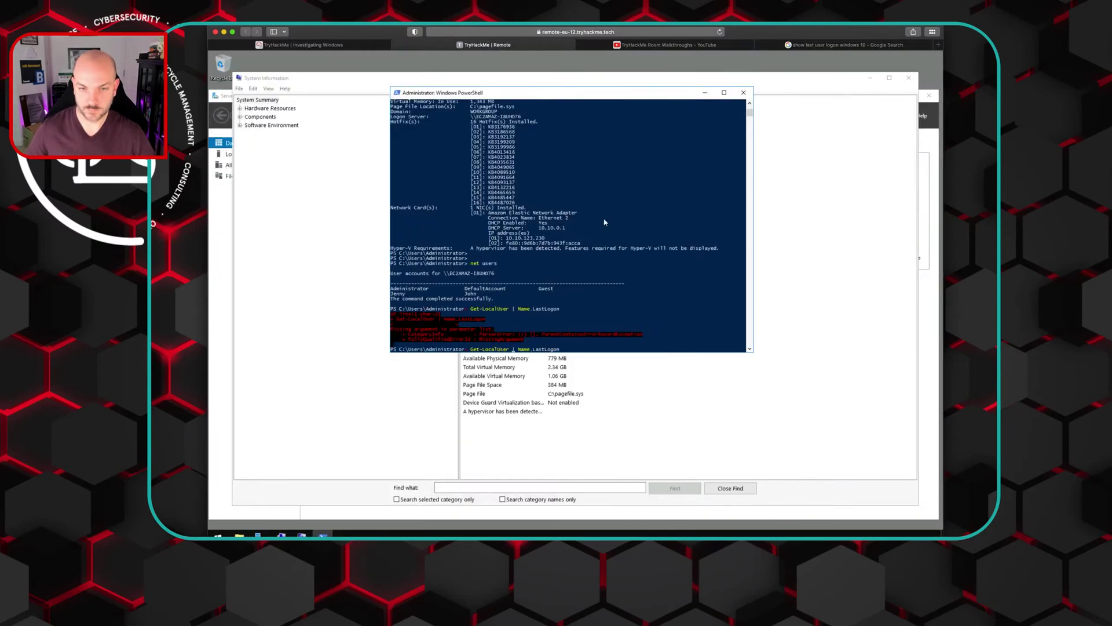
{"action": "key", "text": "BackSpace"}
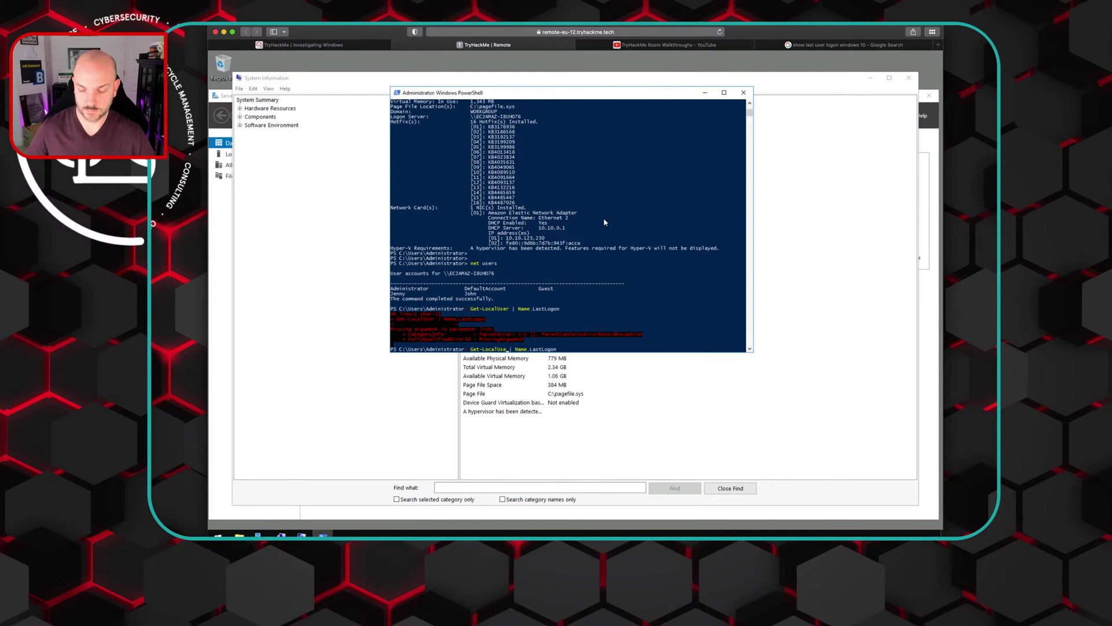
{"action": "key", "text": "BackSpace"}
{"action": "key", "text": "BackSpace"}
{"action": "key", "text": "BackSpace"}
{"action": "key", "text": "BackSpace"}
{"action": "key", "text": "BackSpace"}
{"action": "key", "text": "BackSpace"}
{"action": "key", "text": "BackSpace"}
{"action": "key", "text": "BackSpace"}
{"action": "key", "text": "BackSpace"}
{"action": "key", "text": "BackSpace"}
{"action": "key", "text": "BackSpace"}
{"action": "key", "text": "BackSpace"}
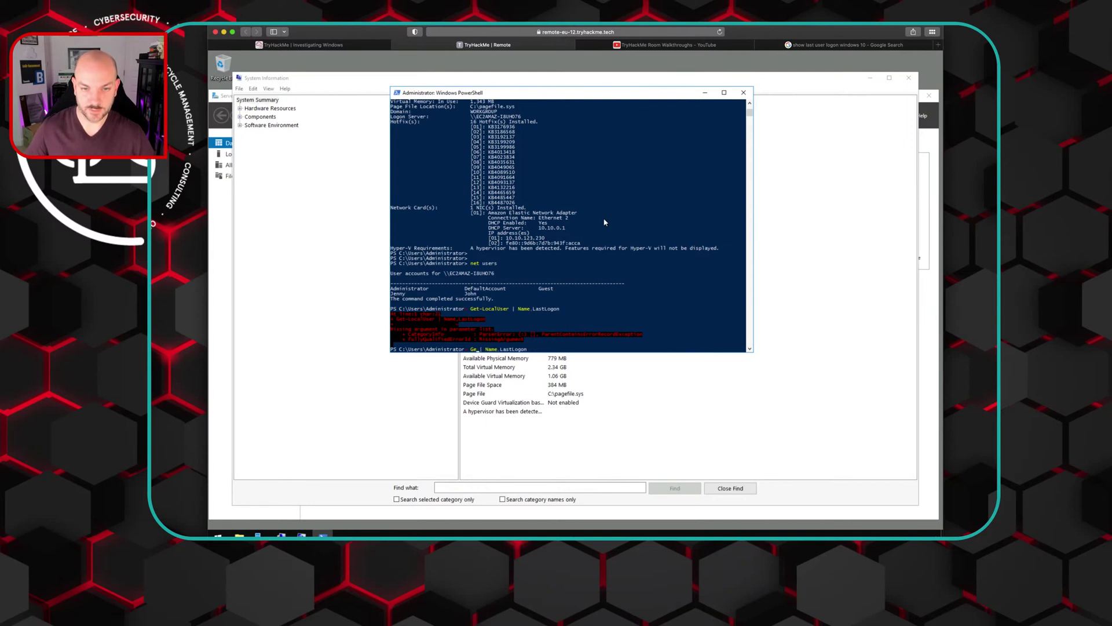
{"action": "type", "text": "Get-Local"}
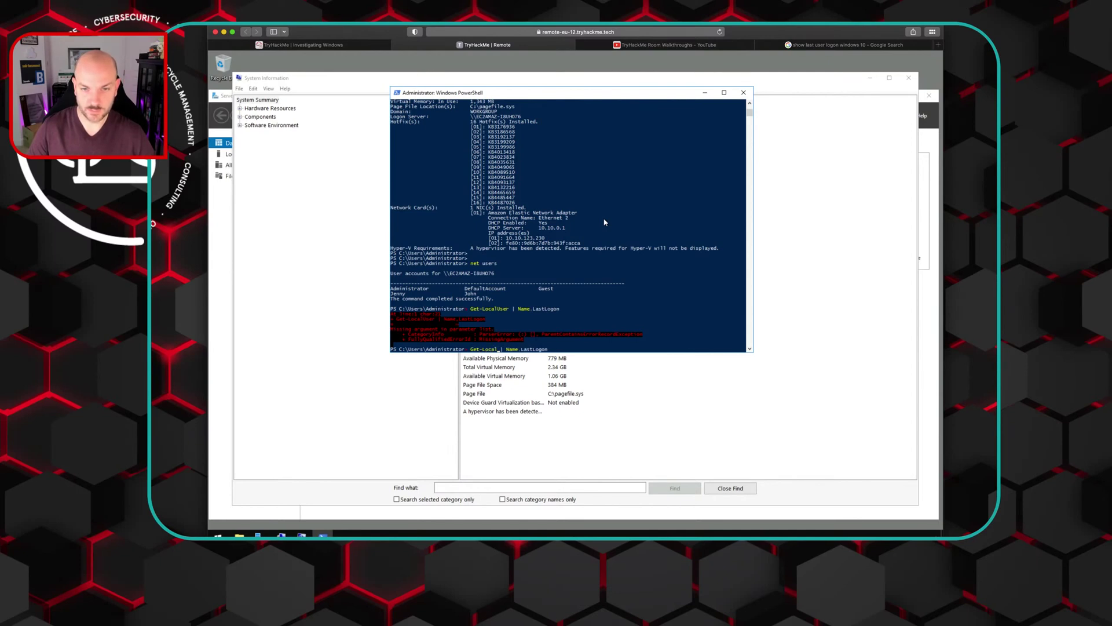
{"action": "type", "text": "User"}
{"action": "key", "text": "Return"}
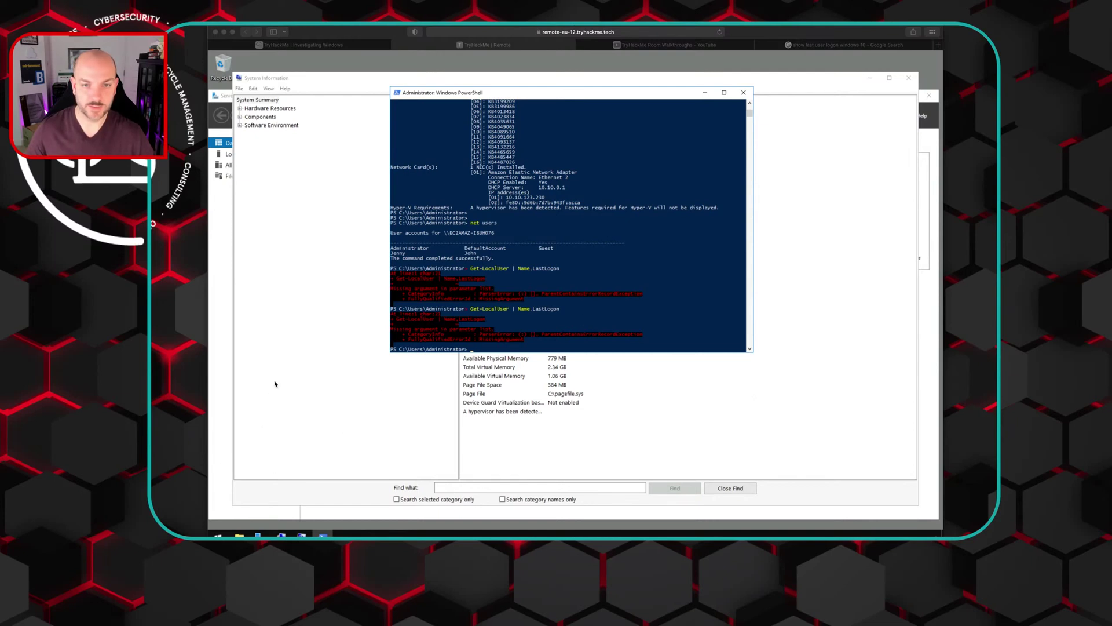
Step: Close System Information and open Event Viewer from Server Manager
{"action": "left_click", "coordinate": [231, 341]}
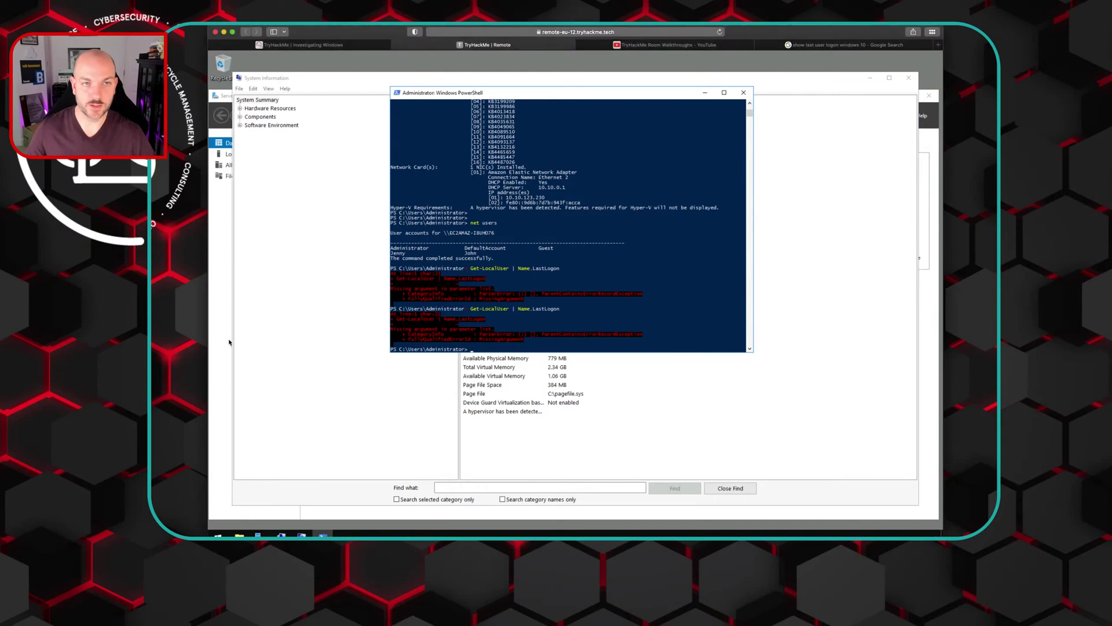
{"action": "left_click", "coordinate": [909, 80]}
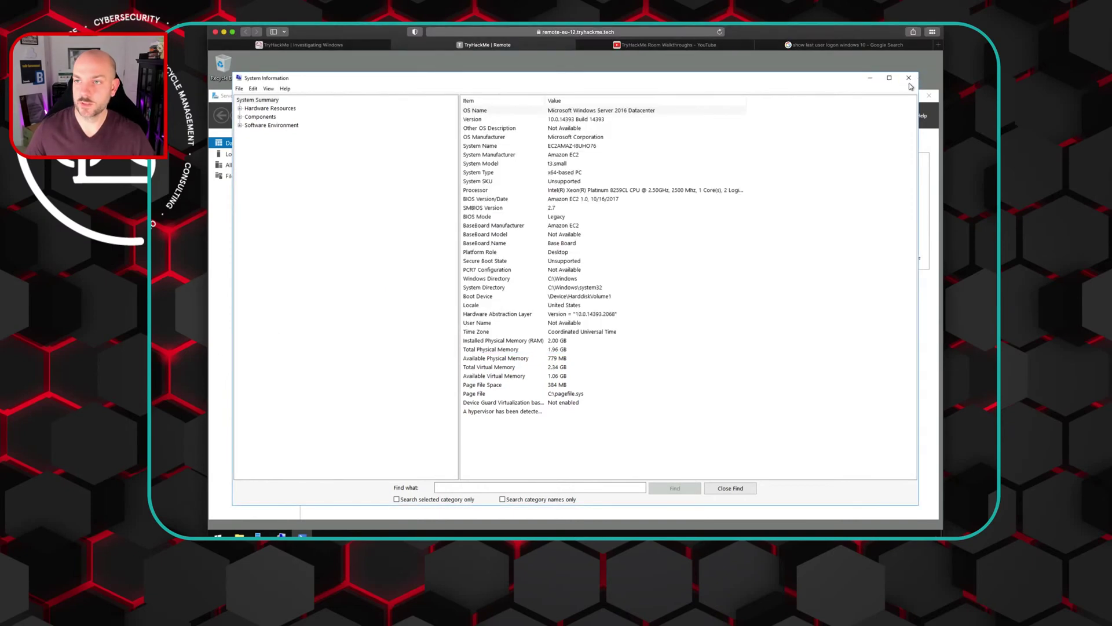
{"action": "left_click", "coordinate": [877, 116]}
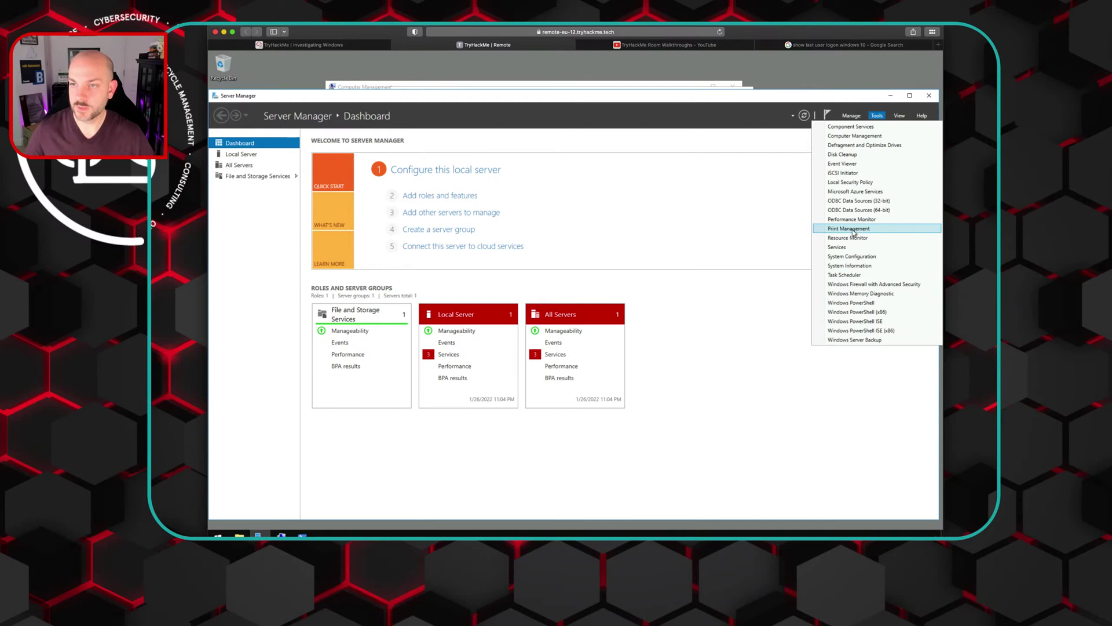
{"action": "left_click", "coordinate": [845, 165]}
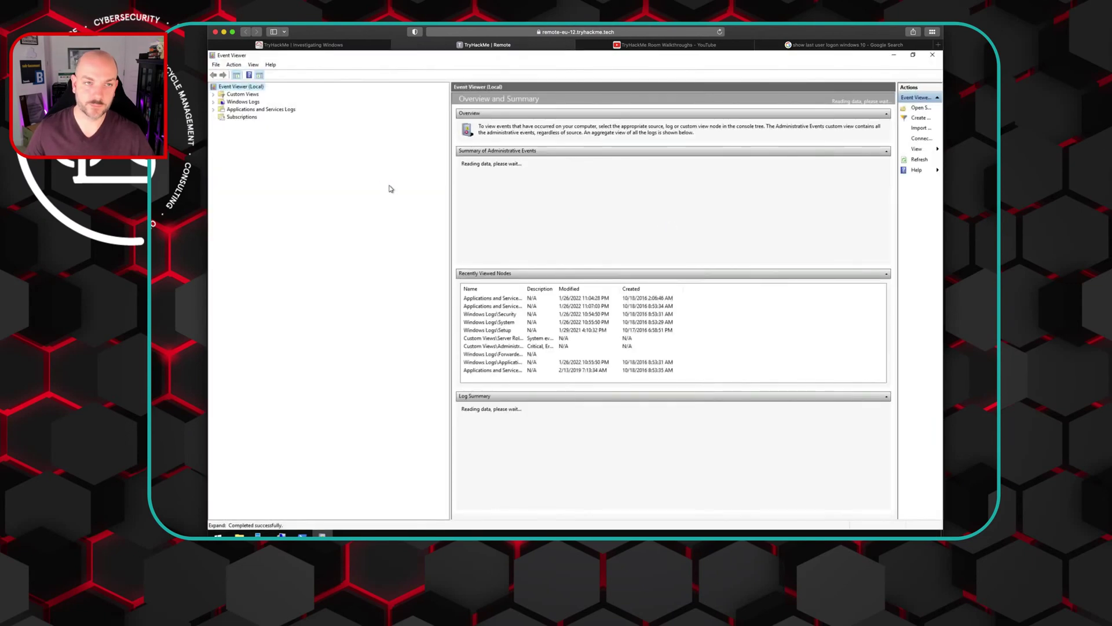
Step: Expand the Windows Logs and Applications and Services Logs, and browse the events in the Security log
{"action": "left_click", "coordinate": [213, 102]}
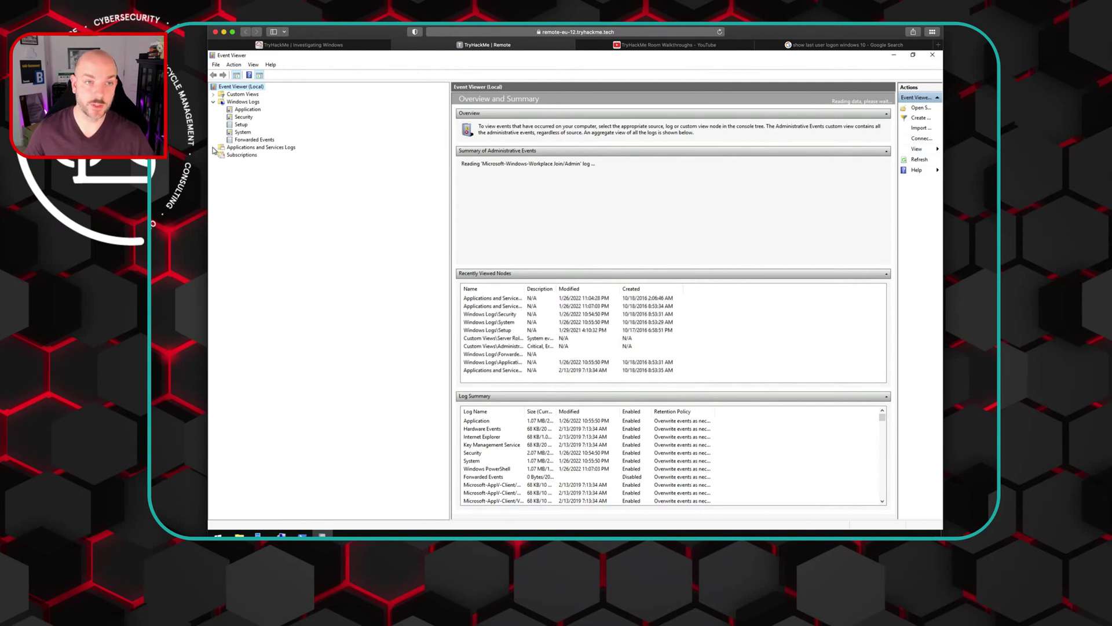
{"action": "double_click", "coordinate": [267, 148]}
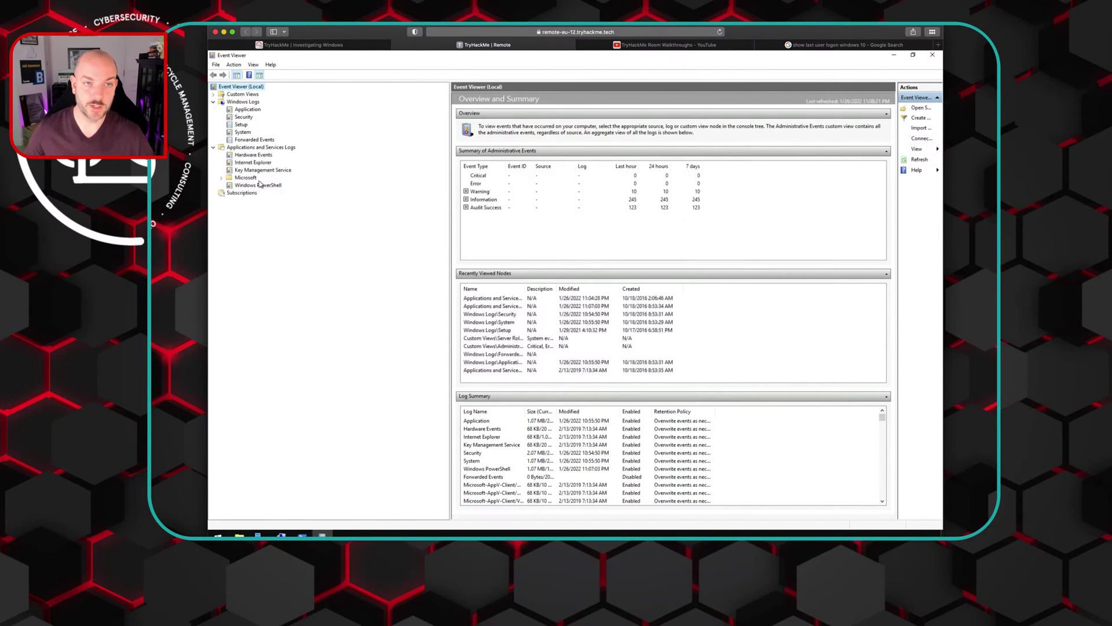
{"action": "left_click", "coordinate": [243, 118]}
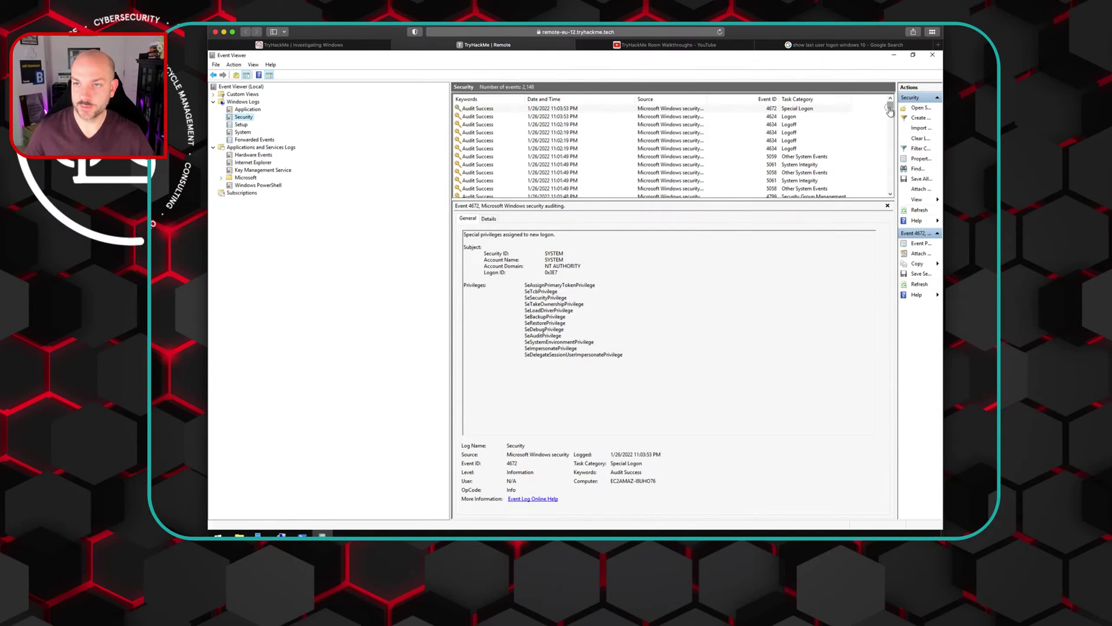
{"action": "left_click_drag", "start_coordinate": [890, 110], "coordinate": [891, 117]}
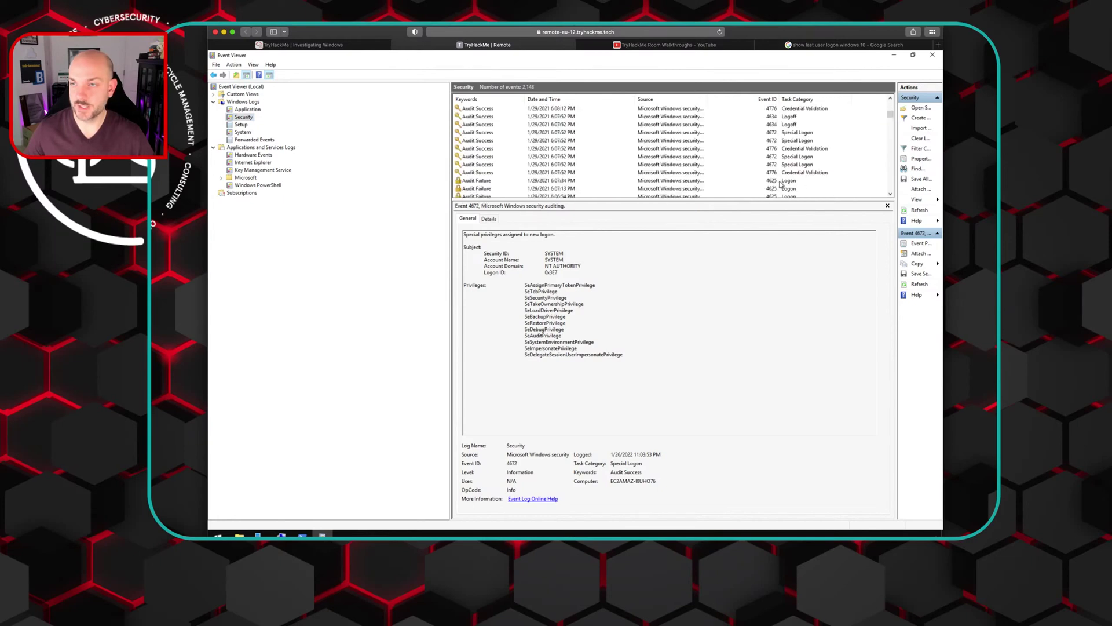
Step: Filter the Security log to show only events with ID 4625
{"action": "left_click", "coordinate": [918, 149]}
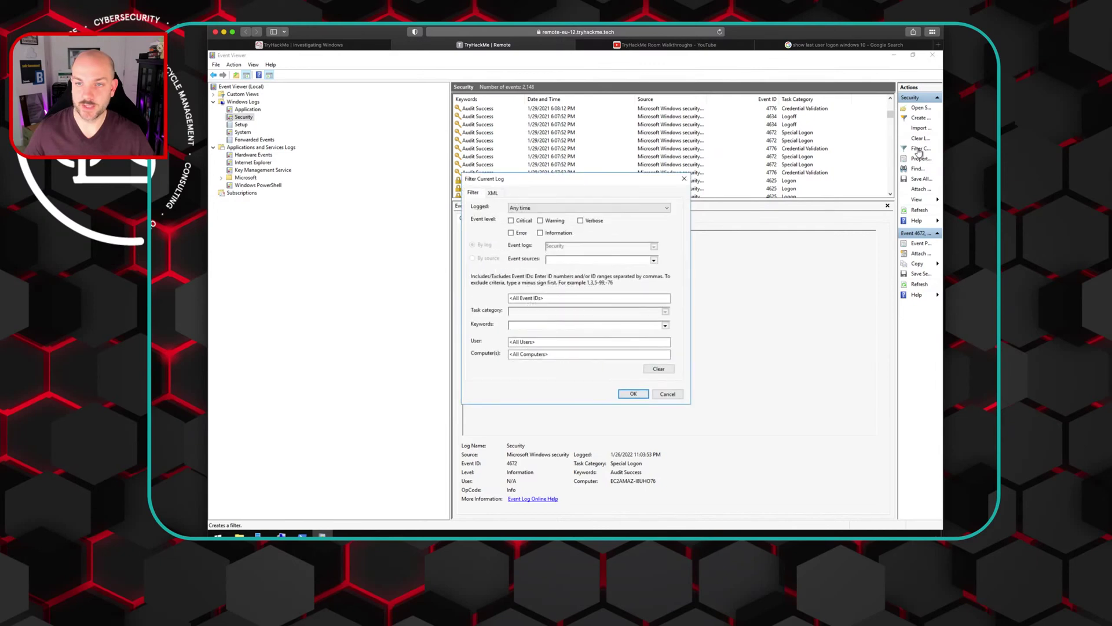
{"action": "left_click", "coordinate": [642, 299]}
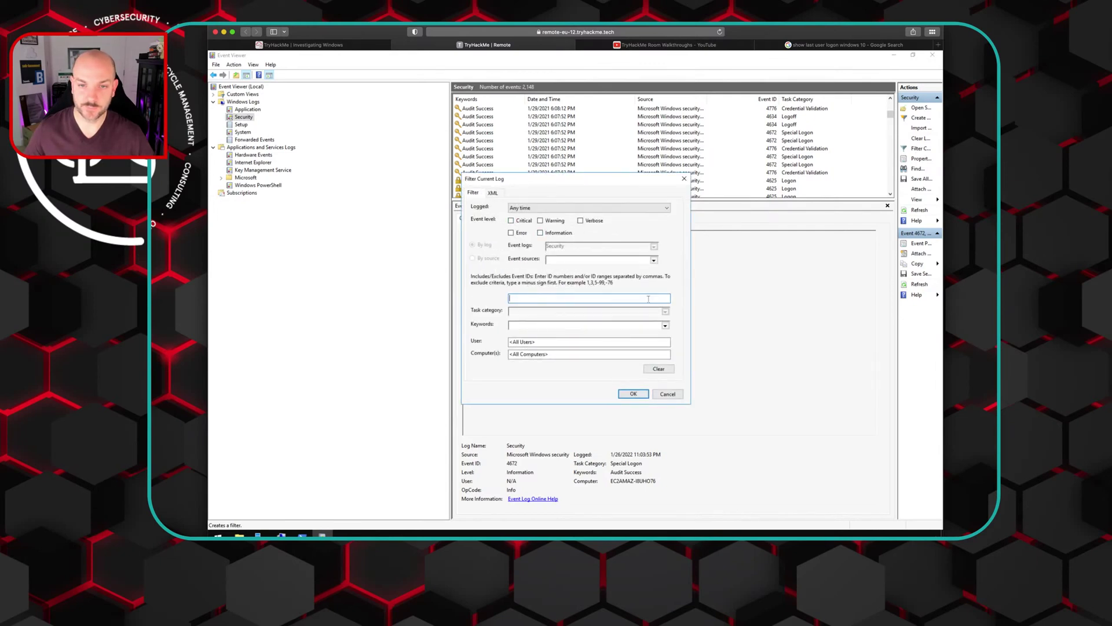
{"action": "type", "text": "46"}
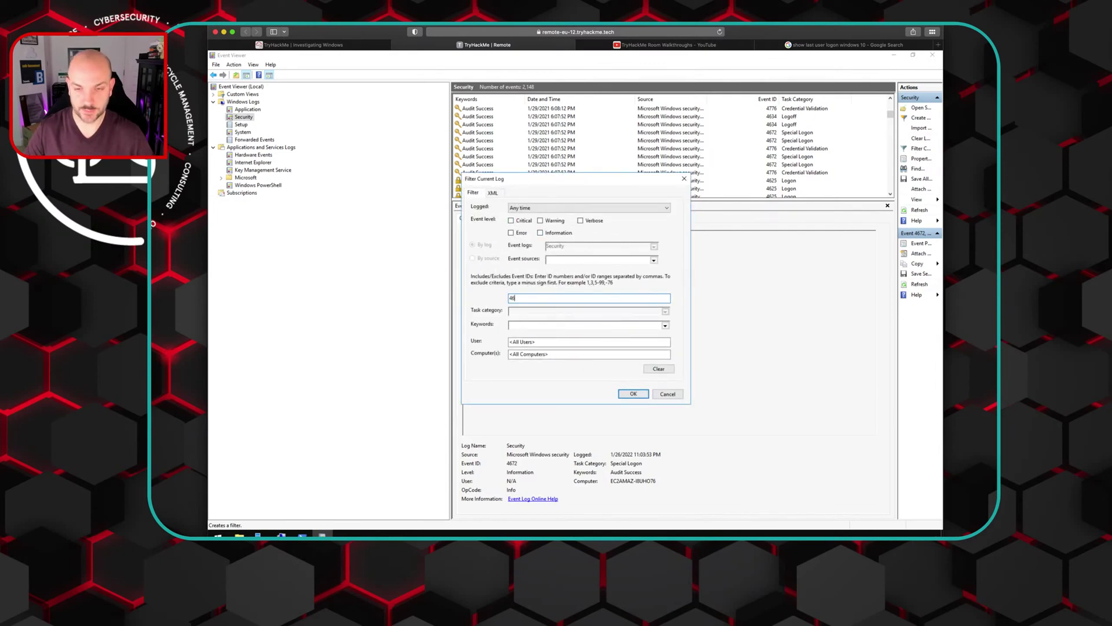
{"action": "type", "text": "25"}
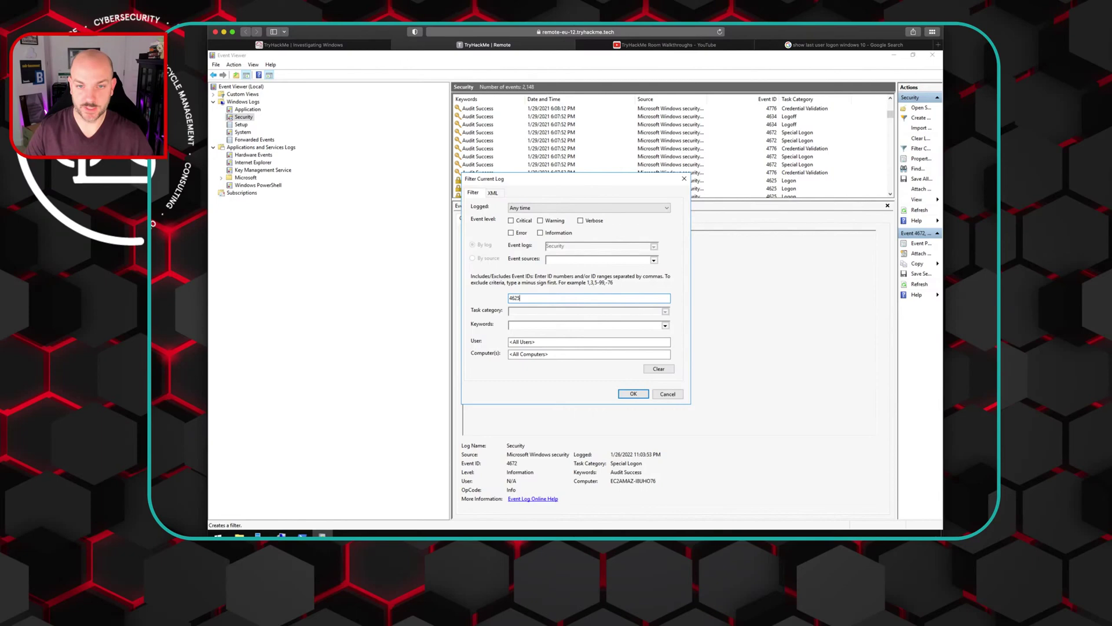
{"action": "left_click", "coordinate": [632, 394]}
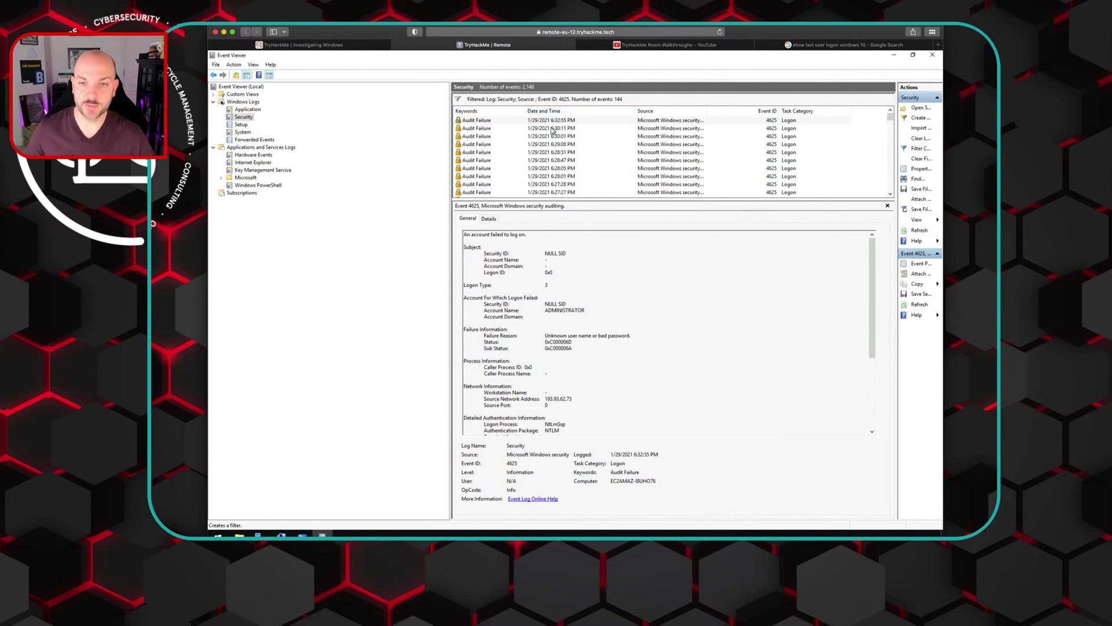
Step: Examine several of the filtered 4625 events for the account name and logon time of each failed logon
{"action": "left_click", "coordinate": [552, 128]}
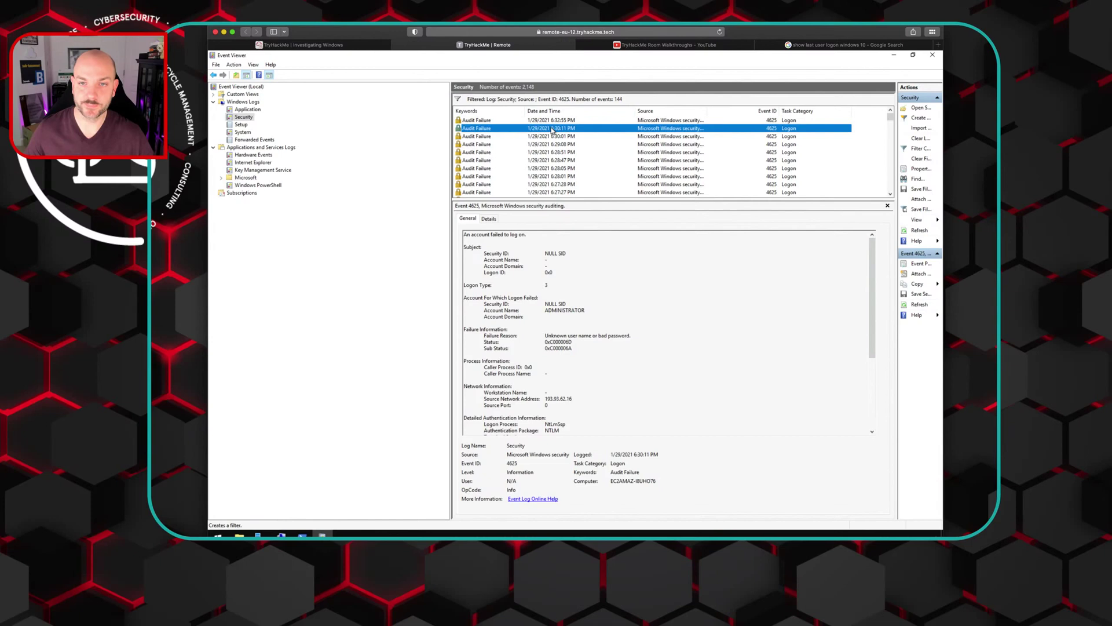
{"action": "left_click", "coordinate": [540, 136]}
{"action": "left_click", "coordinate": [537, 145]}
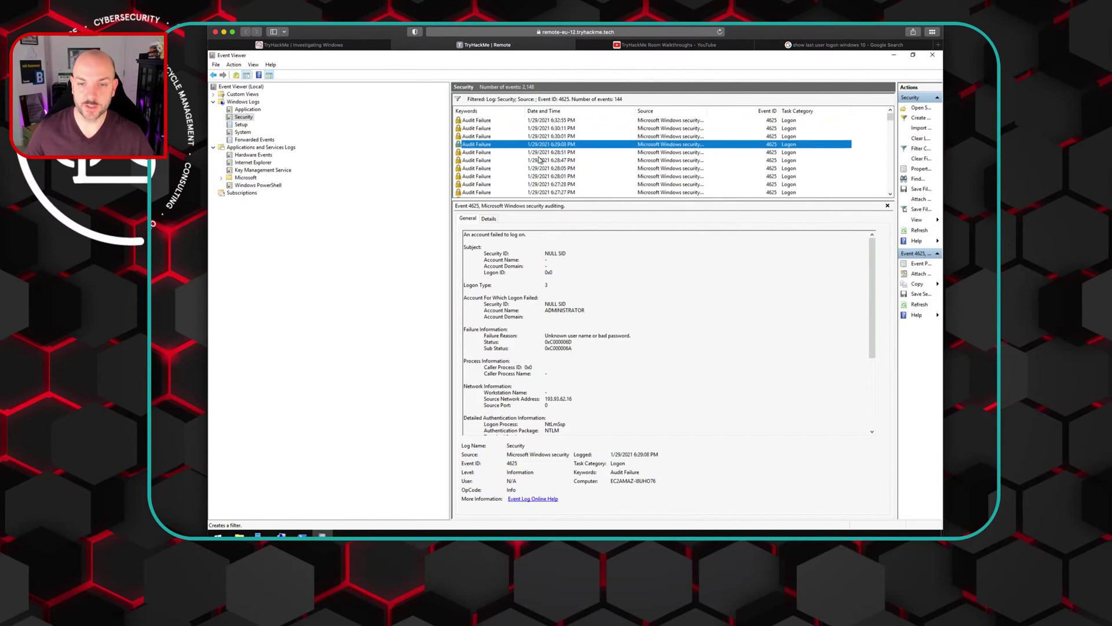
{"action": "left_click", "coordinate": [539, 160]}
{"action": "left_click", "coordinate": [538, 175]}
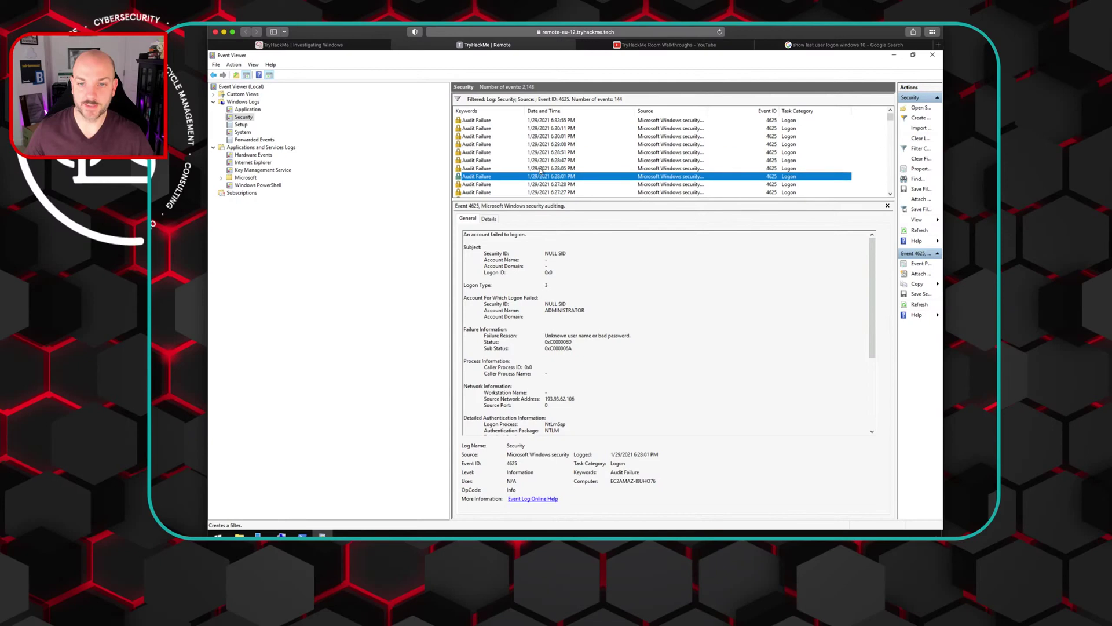
{"action": "left_click", "coordinate": [540, 168]}
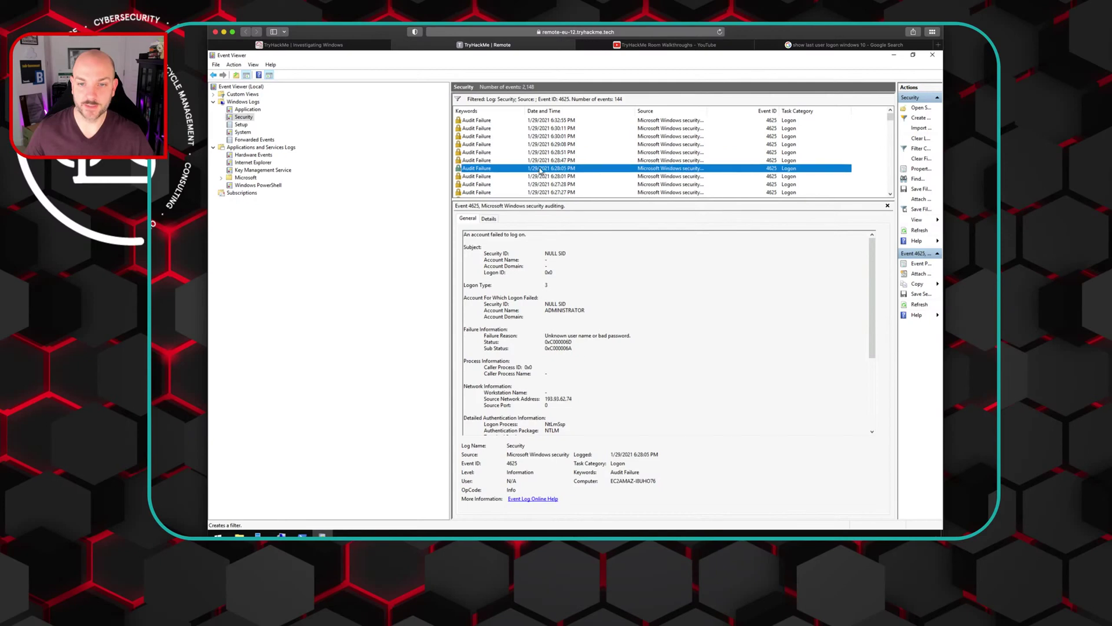
{"action": "left_click", "coordinate": [543, 145]}
{"action": "left_click", "coordinate": [547, 127]}
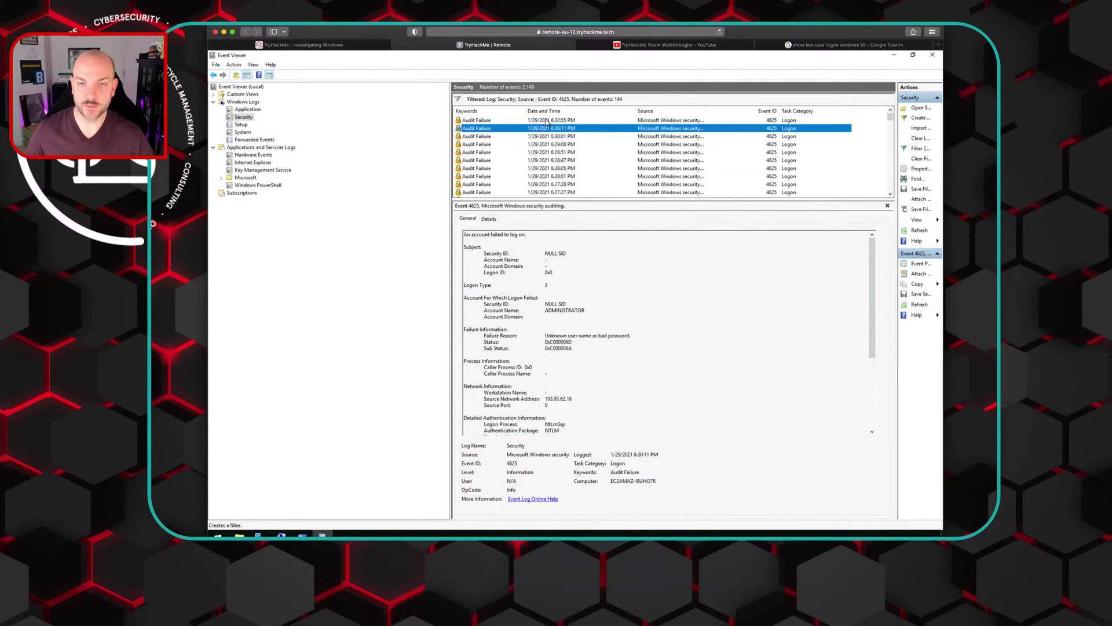
{"action": "left_click", "coordinate": [547, 120]}
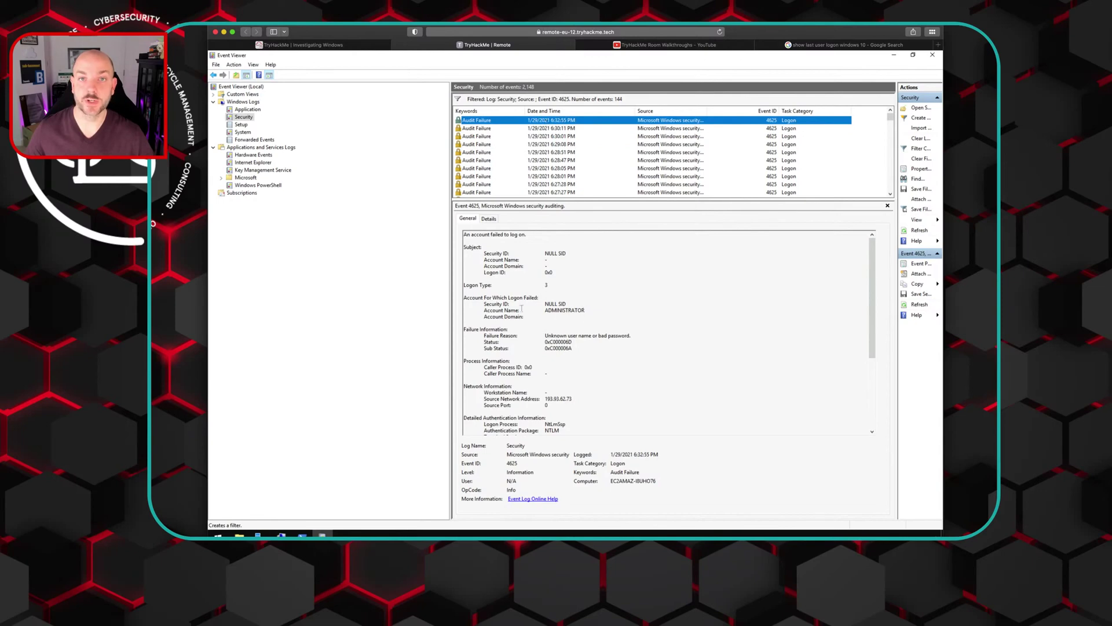
Step: Submit "Administrator" as the answer to "Which user logged in last?" in the TryHackMe room
{"action": "left_click", "coordinate": [303, 45]}
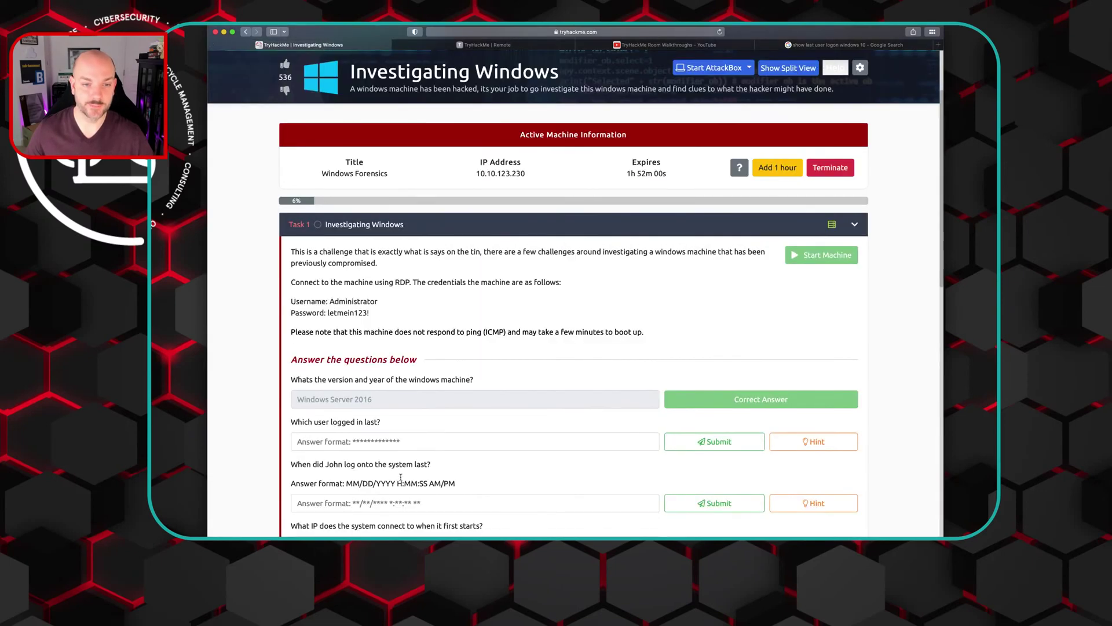
{"action": "left_click", "coordinate": [352, 441]}
{"action": "type", "text": "Admin"}
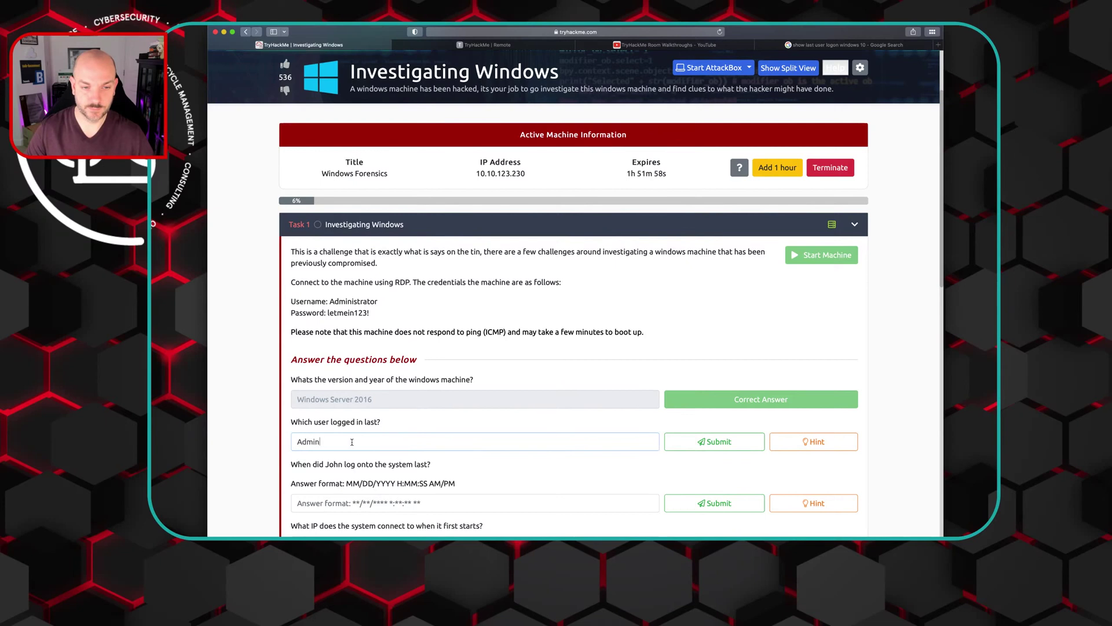
{"action": "type", "text": "istrator"}
{"action": "left_click", "coordinate": [715, 441]}
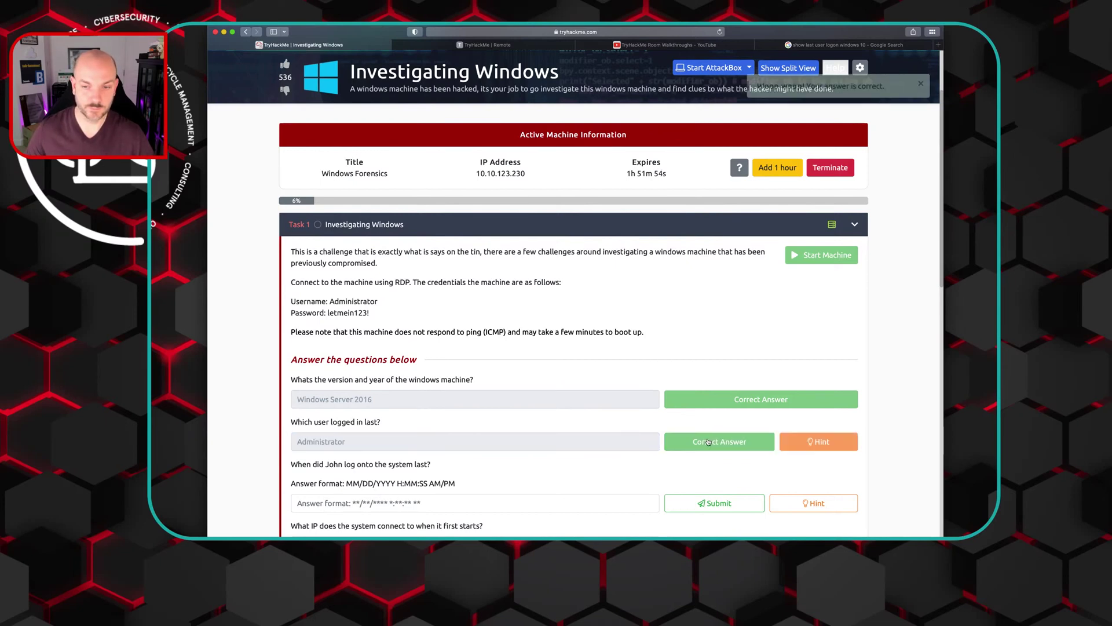
Step: Return to the remote machine, minimize Event Viewer and Server Manager, and close the old PowerShell window
{"action": "left_click", "coordinate": [479, 46]}
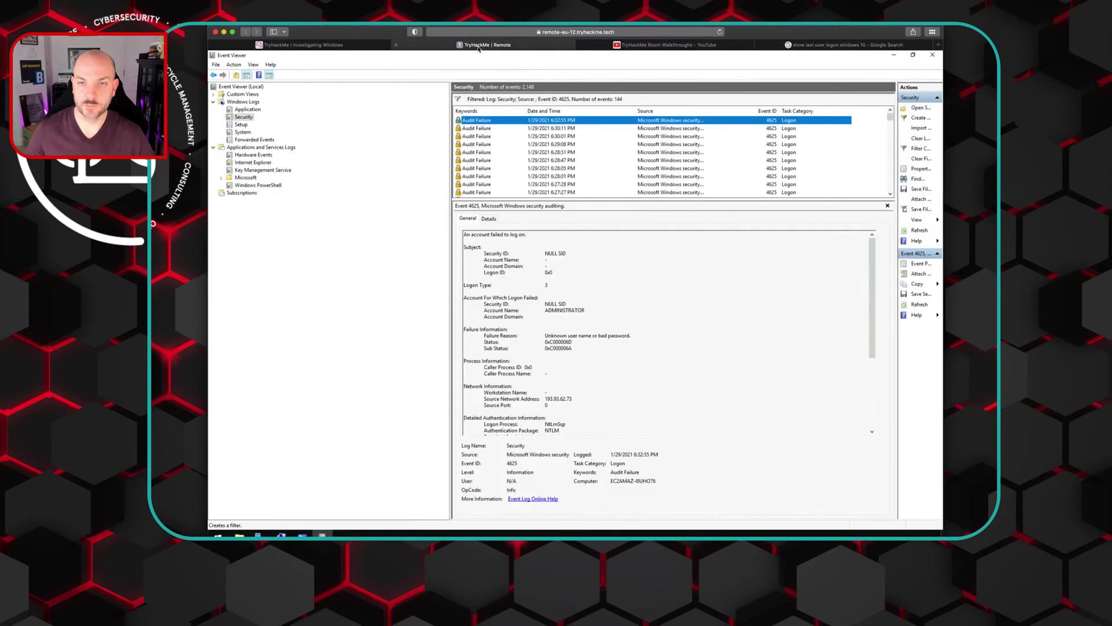
{"action": "left_click", "coordinate": [893, 55]}
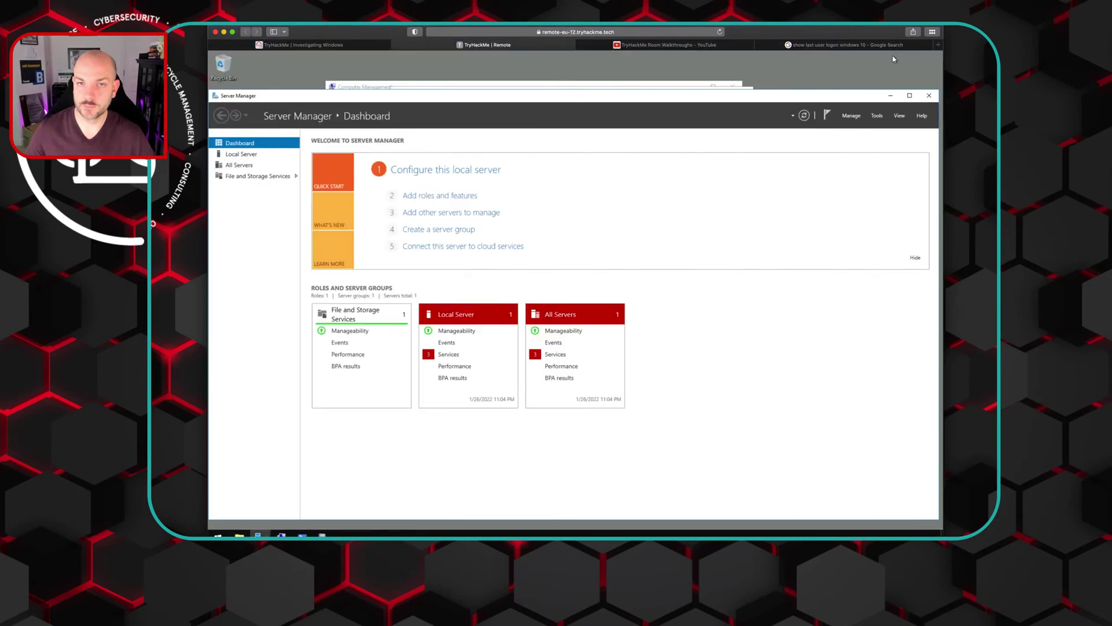
{"action": "left_click", "coordinate": [891, 97]}
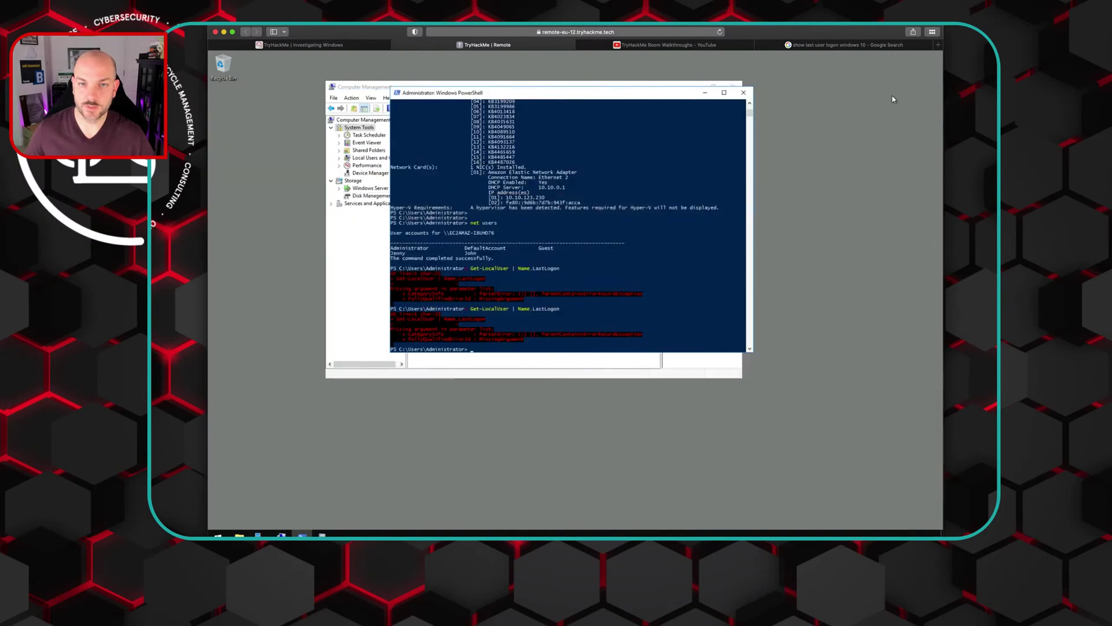
{"action": "left_click", "coordinate": [744, 94]}
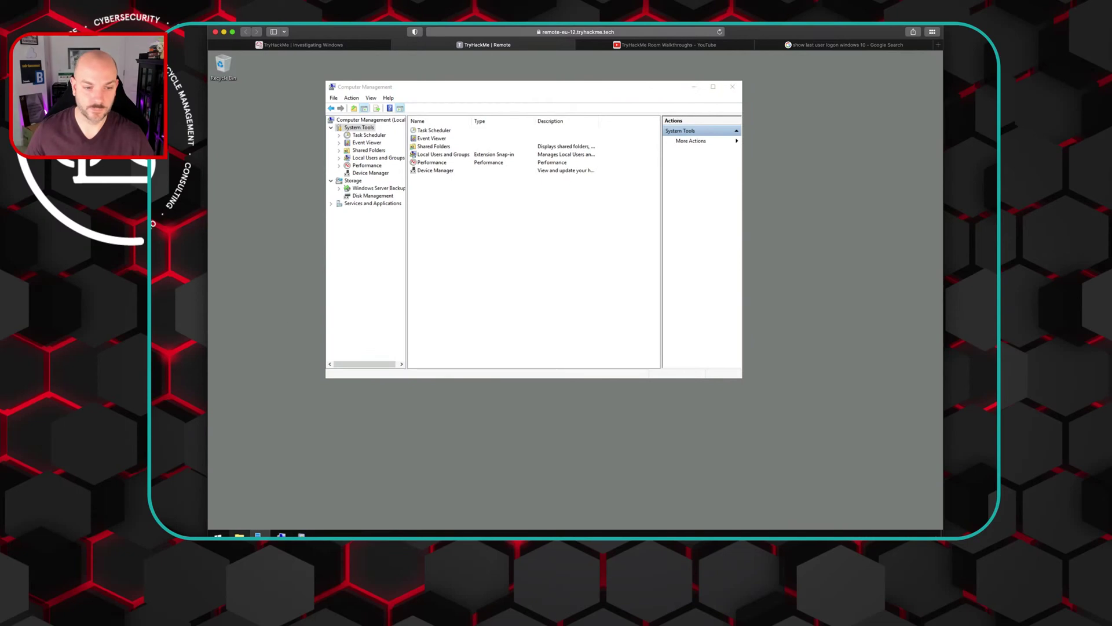
Step: Open a fresh Windows PowerShell as Administrator on the remote machine and move its window toward the middle of the desktop
{"action": "left_click", "coordinate": [218, 534]}
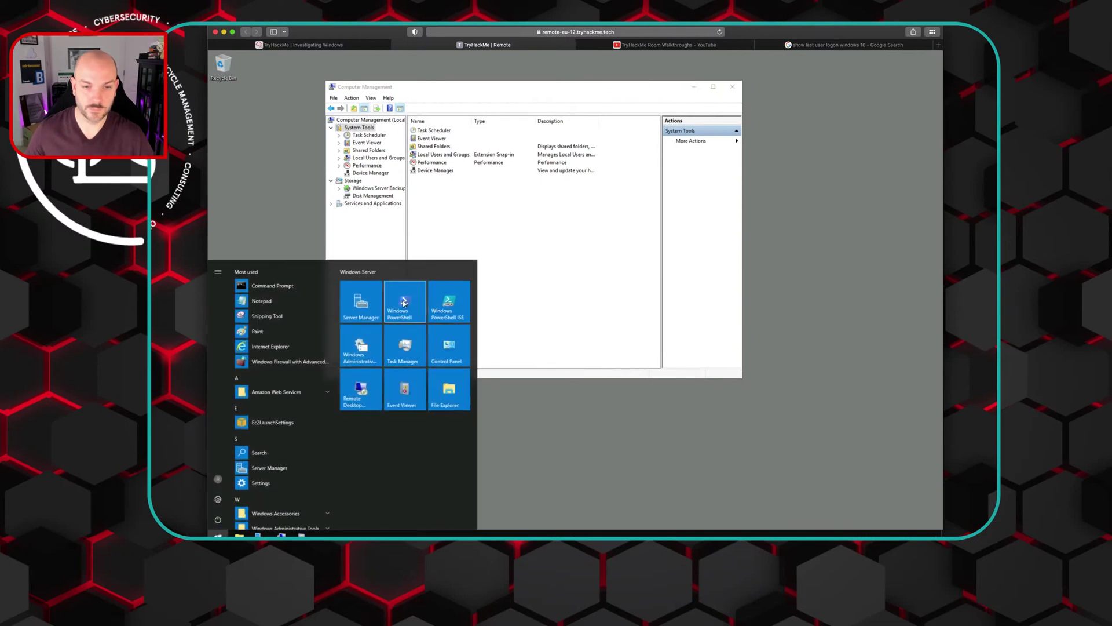
{"action": "right_click", "coordinate": [404, 303]}
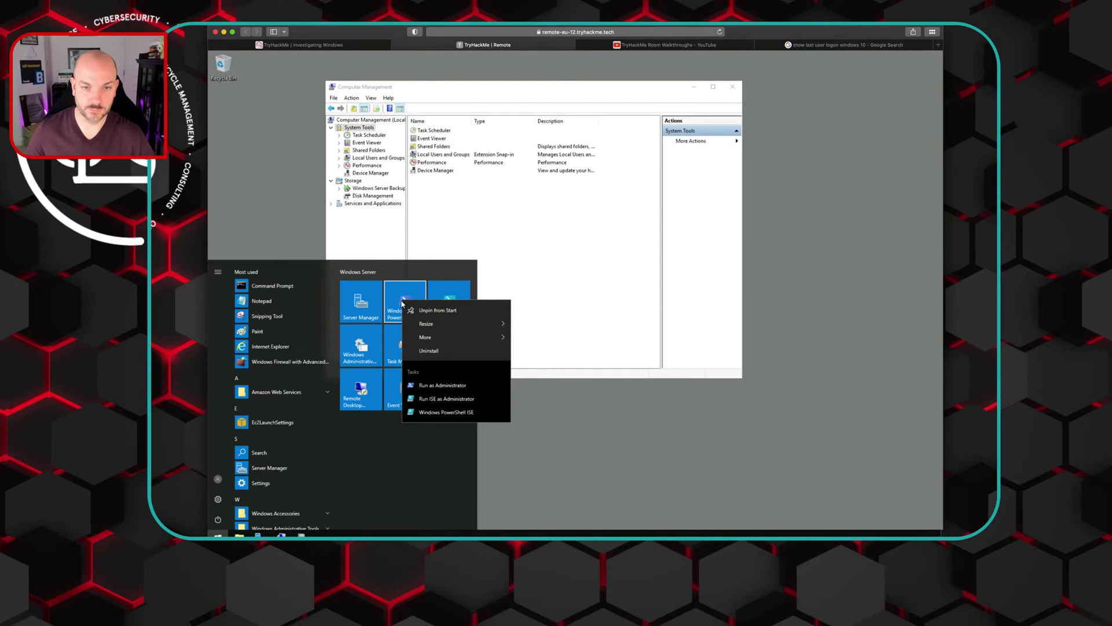
{"action": "left_click", "coordinate": [434, 385]}
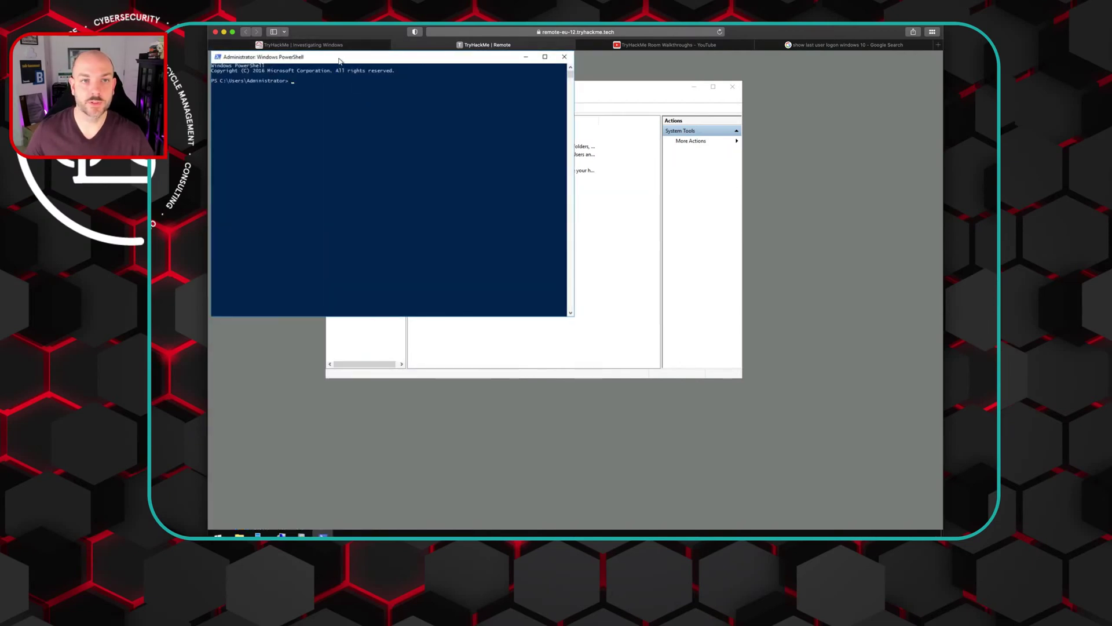
{"action": "left_click_drag", "start_coordinate": [339, 61], "coordinate": [581, 119]}
Step: Check the room's question about a user's last logon, and run "net user" for that account in PowerShell
{"action": "left_click", "coordinate": [355, 45]}
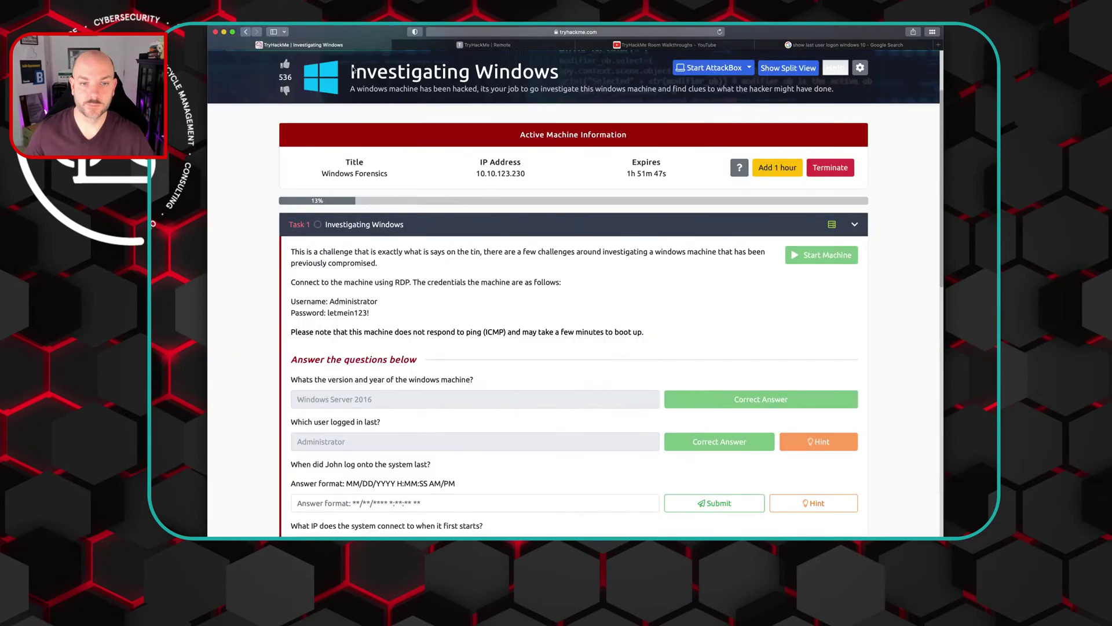
{"action": "scroll", "coordinate": [501, 363], "scroll_direction": "down", "scroll_amount": 2}
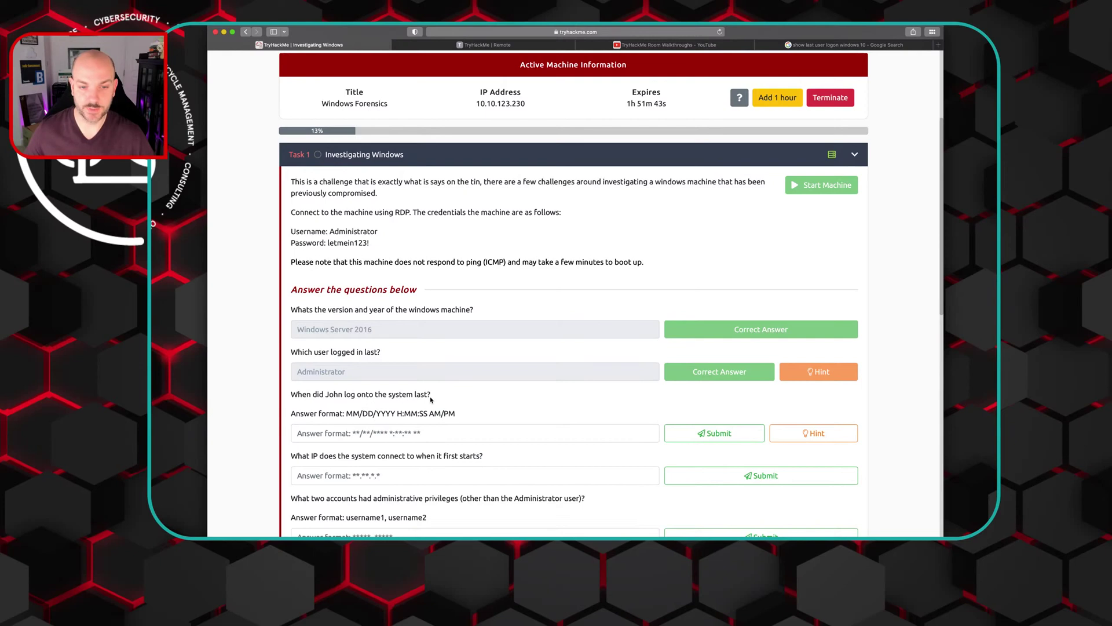
{"action": "left_click", "coordinate": [510, 47]}
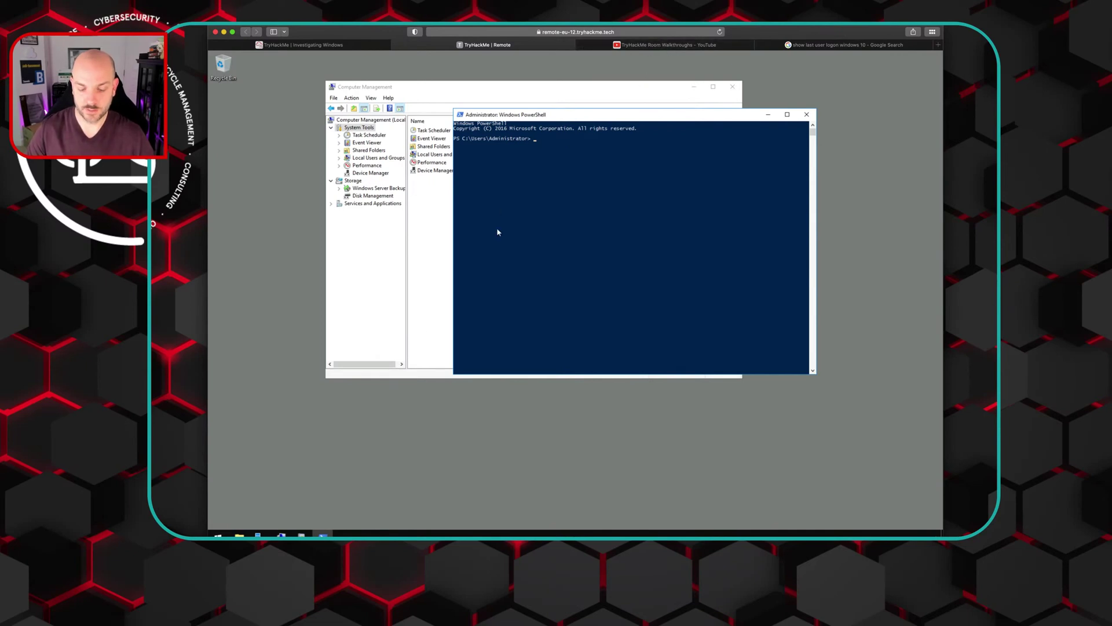
{"action": "type", "text": "get"}
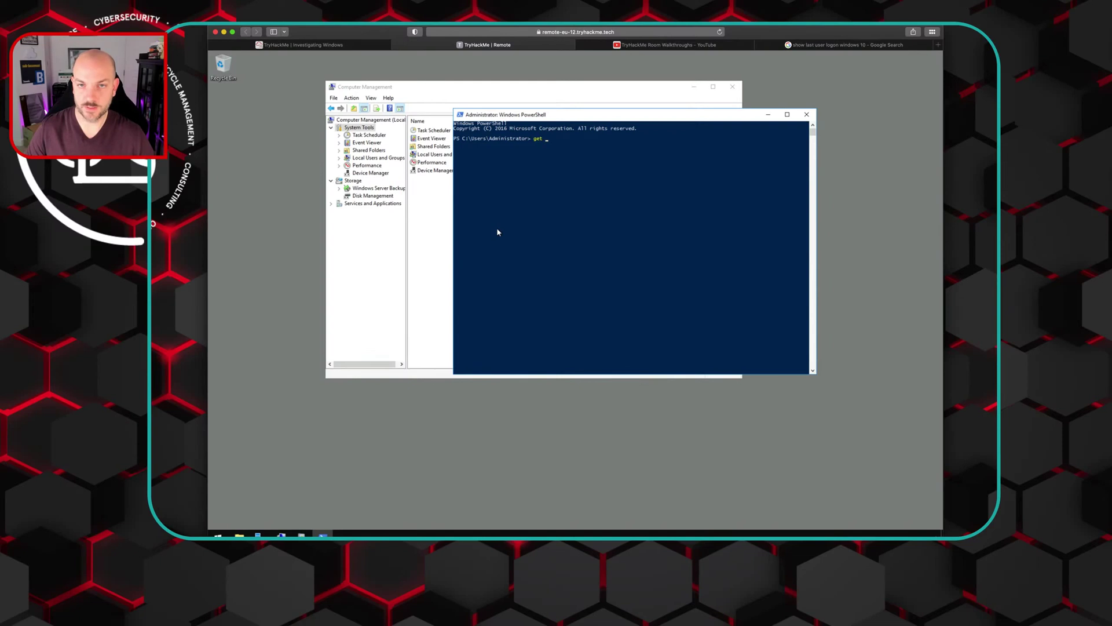
{"action": "key", "text": "BackSpace"}
{"action": "key", "text": "BackSpace"}
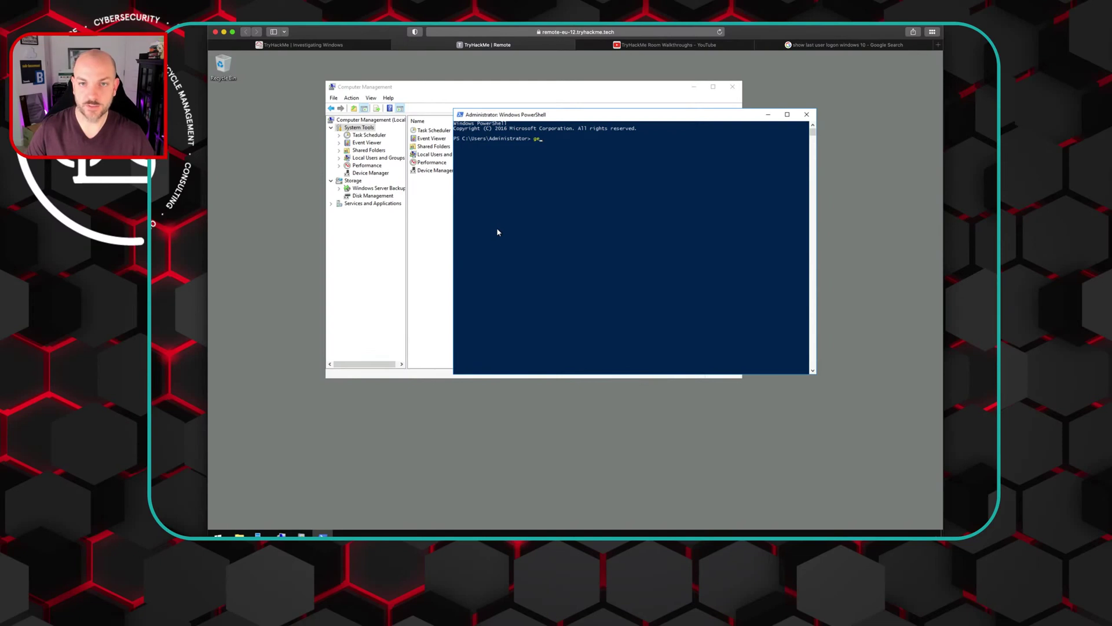
{"action": "type", "text": "user john"}
{"action": "key", "text": "Return"}
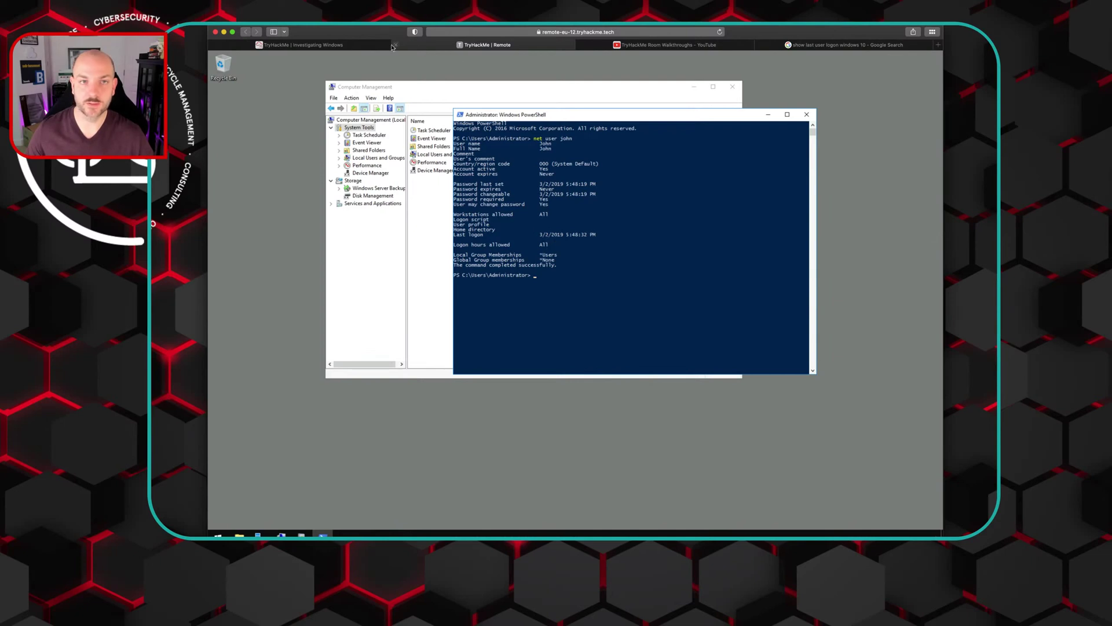
Step: Submit "03/02/2019 5:48:32 PM" as the answer to the last-logon question in the TryHackMe room
{"action": "left_click", "coordinate": [303, 44]}
{"action": "left_click", "coordinate": [351, 434]}
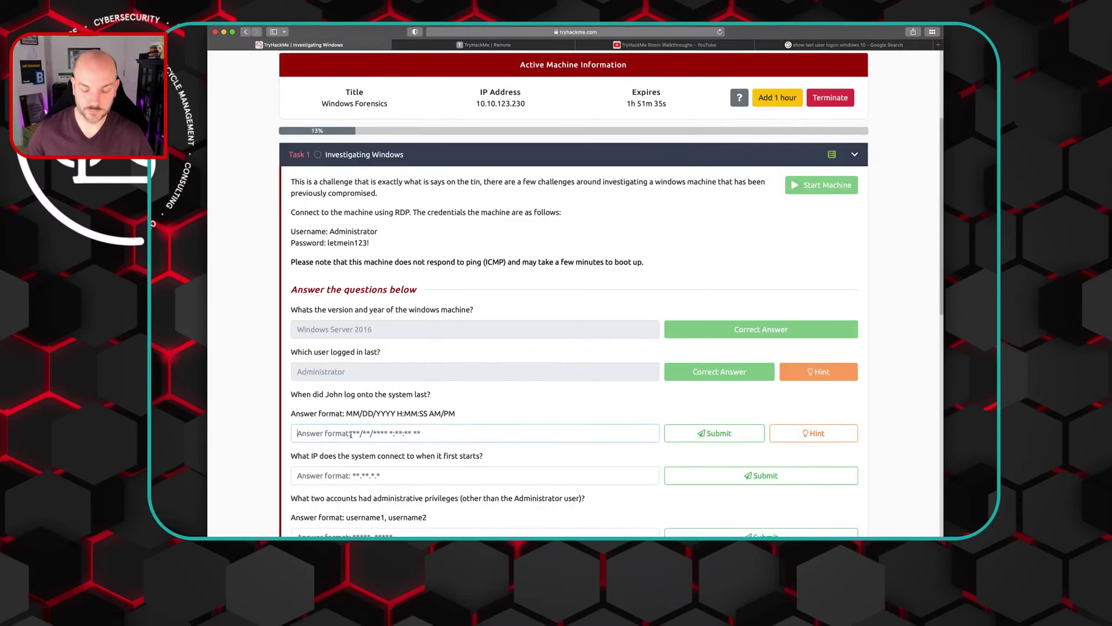
{"action": "type", "text": "02"}
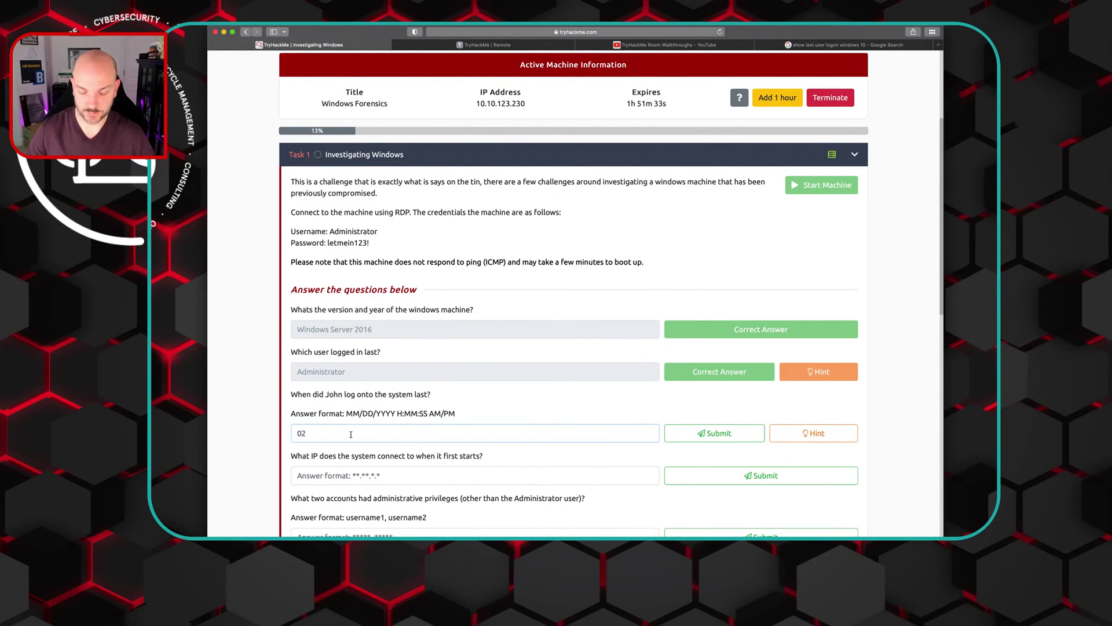
{"action": "type", "text": "3/02/20"}
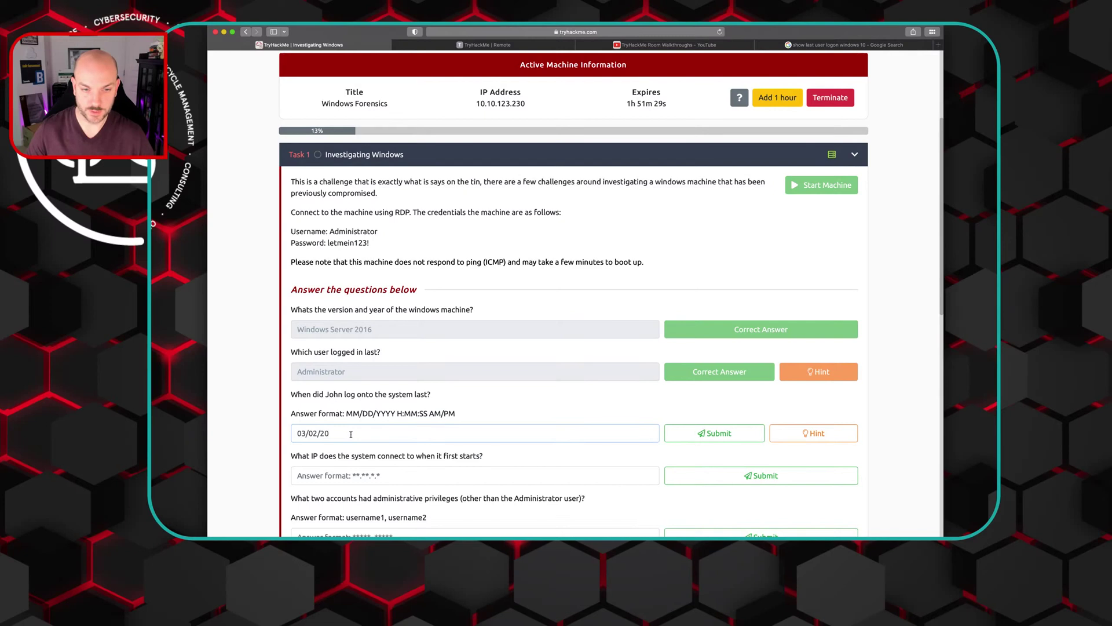
{"action": "type", "text": "19"}
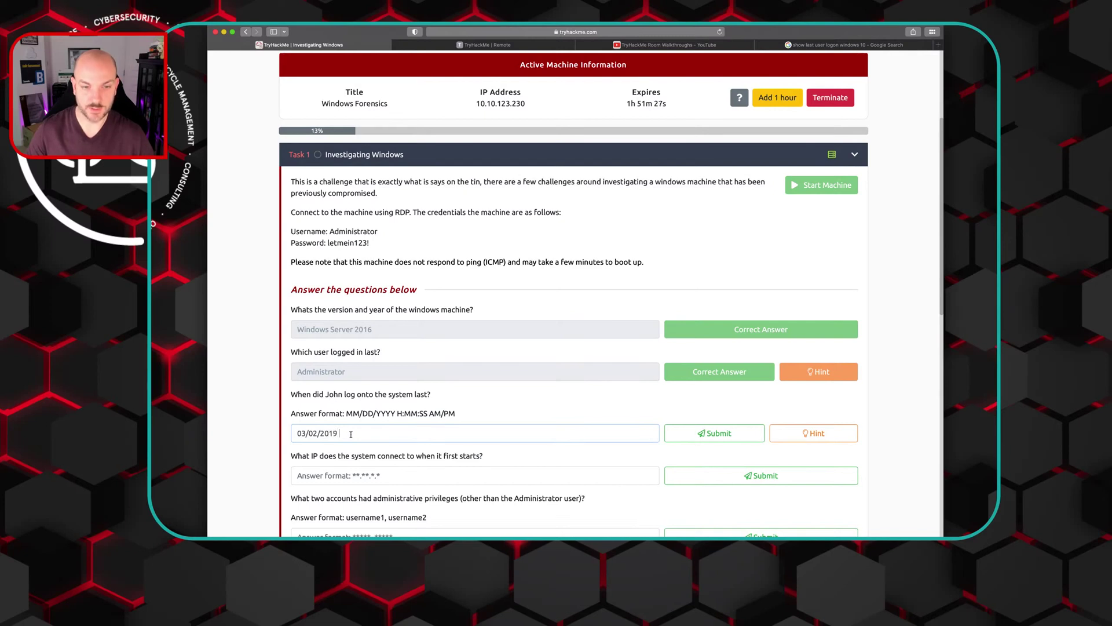
{"action": "left_click", "coordinate": [533, 47]}
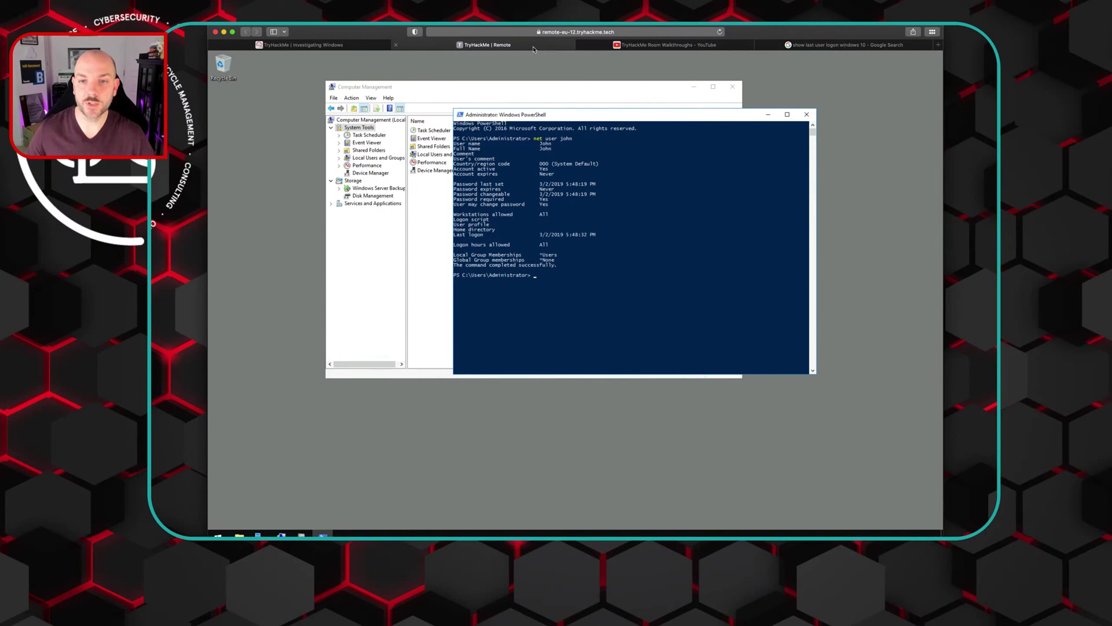
{"action": "left_click", "coordinate": [329, 47]}
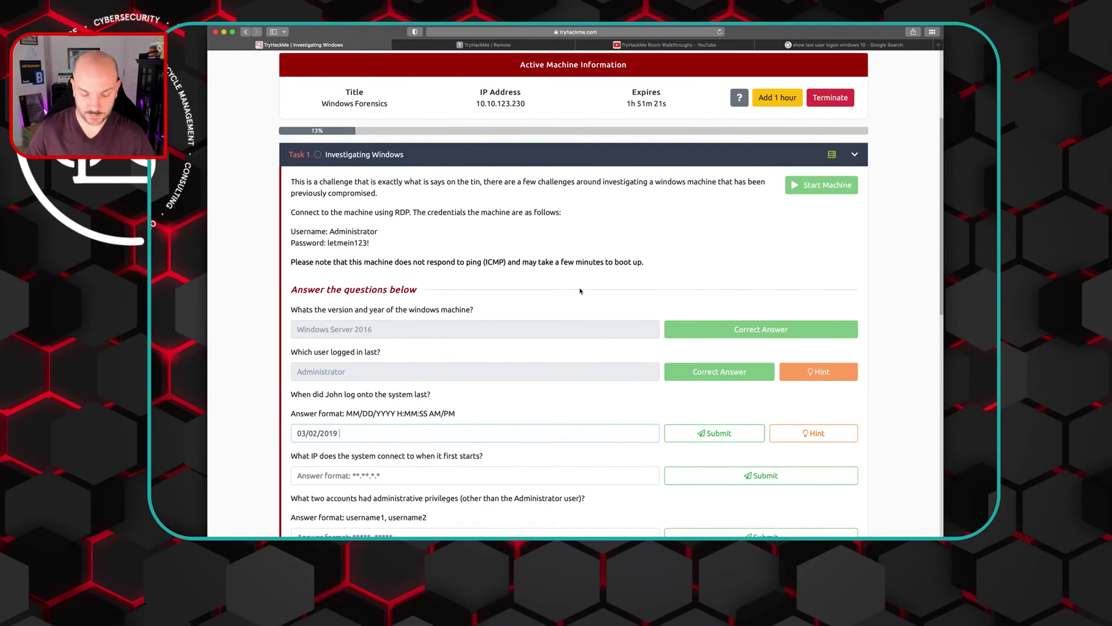
{"action": "type", "text": "5:48:32"}
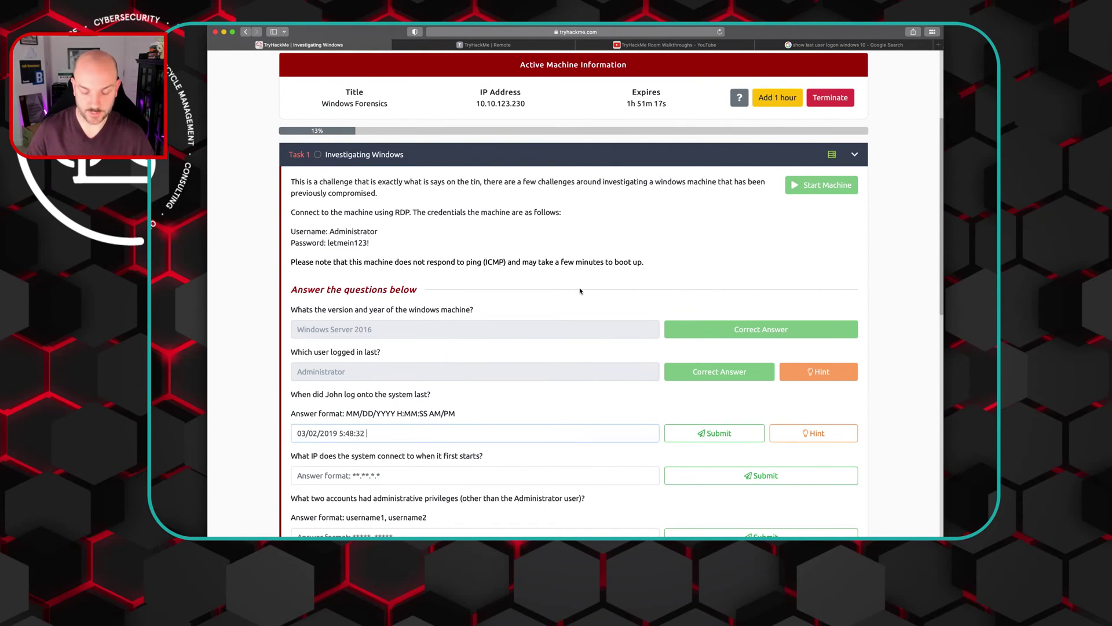
{"action": "type", "text": " PM"}
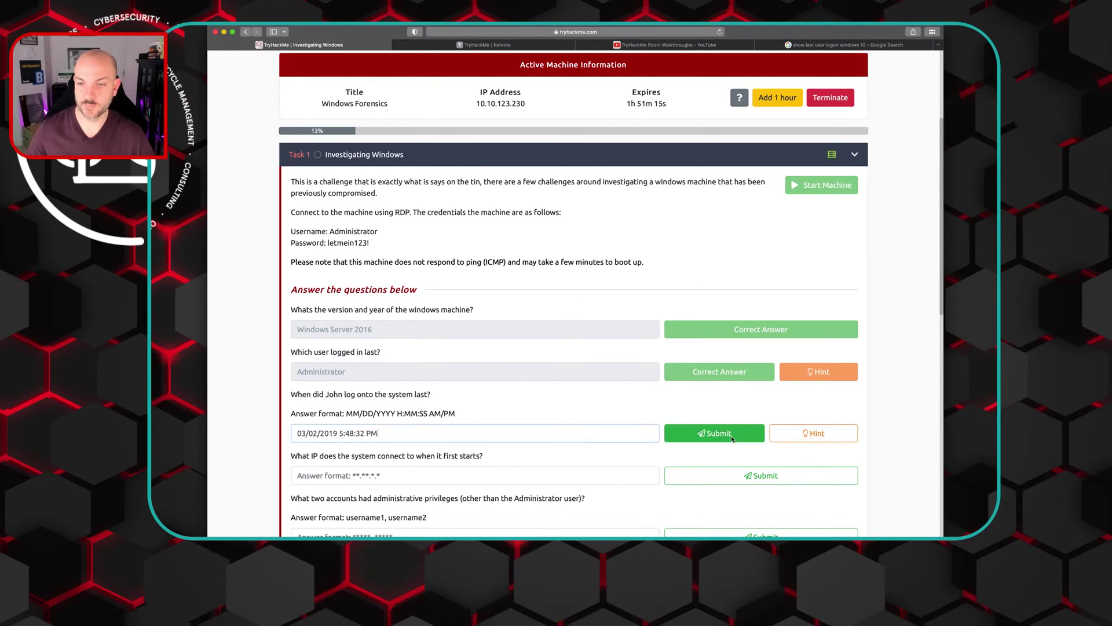
{"action": "left_click", "coordinate": [743, 434]}
{"action": "scroll", "coordinate": [583, 410], "scroll_direction": "down", "scroll_amount": 2}
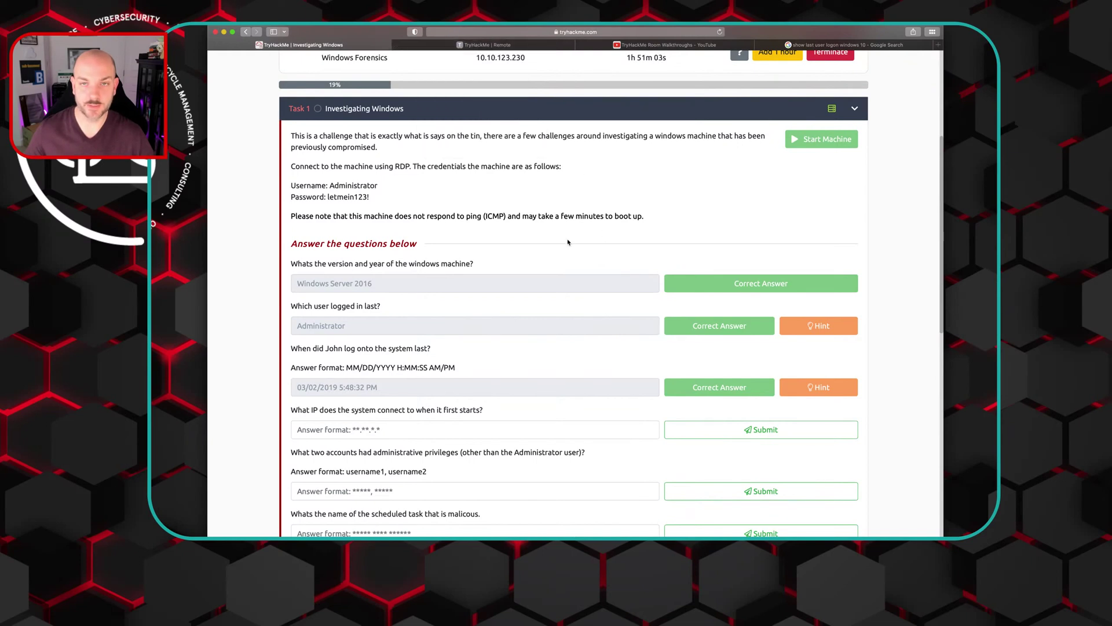
{"action": "left_click", "coordinate": [524, 46]}
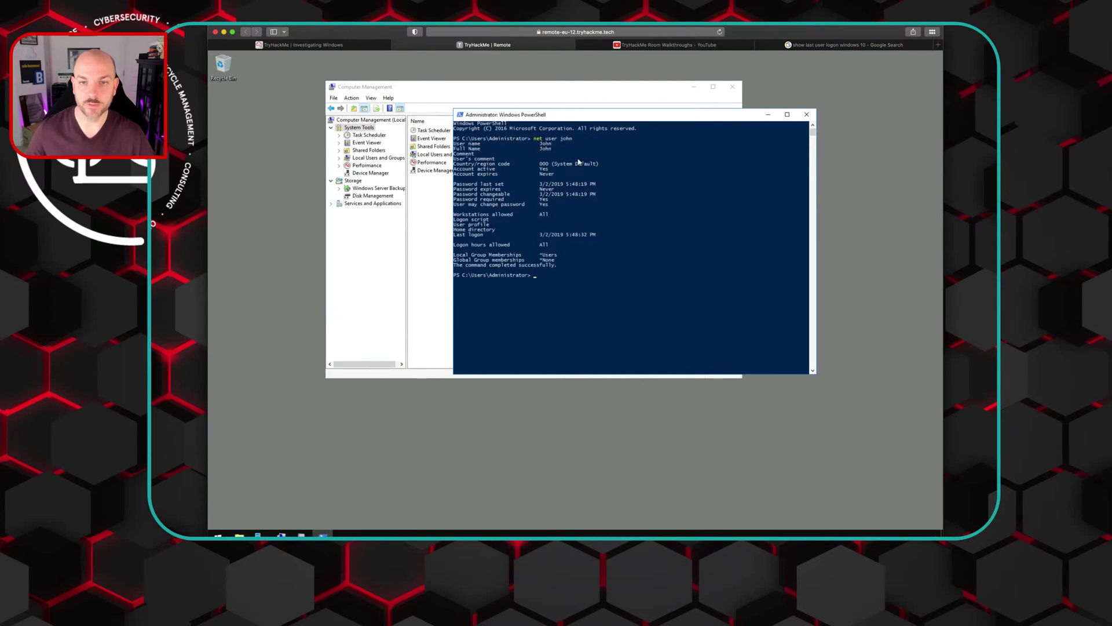
{"action": "left_click", "coordinate": [333, 46]}
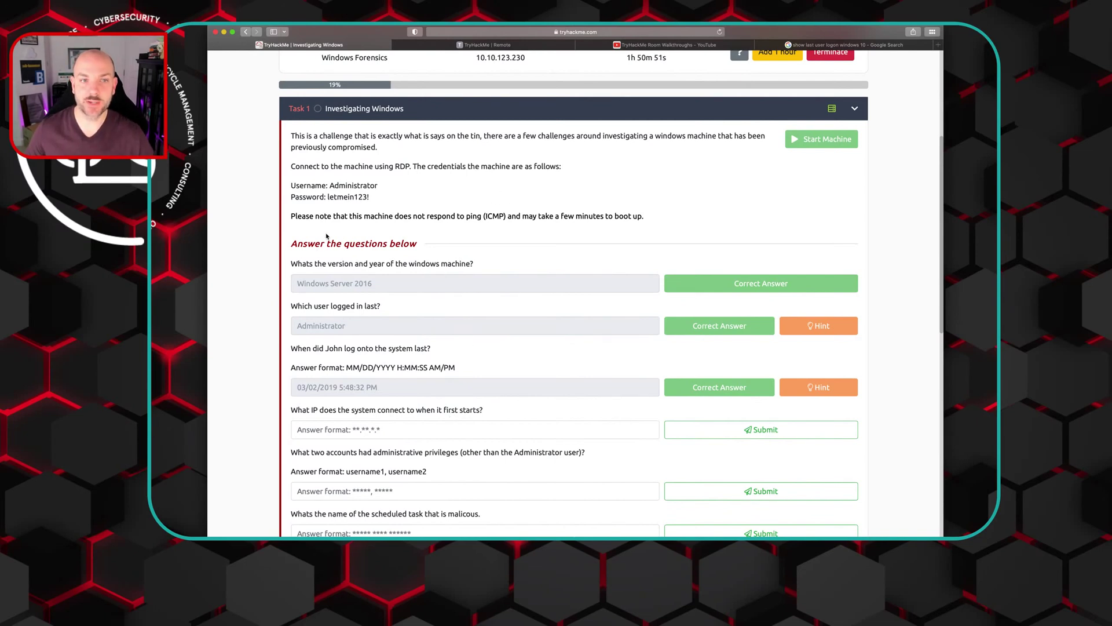
{"action": "left_click", "coordinate": [204, 295]}
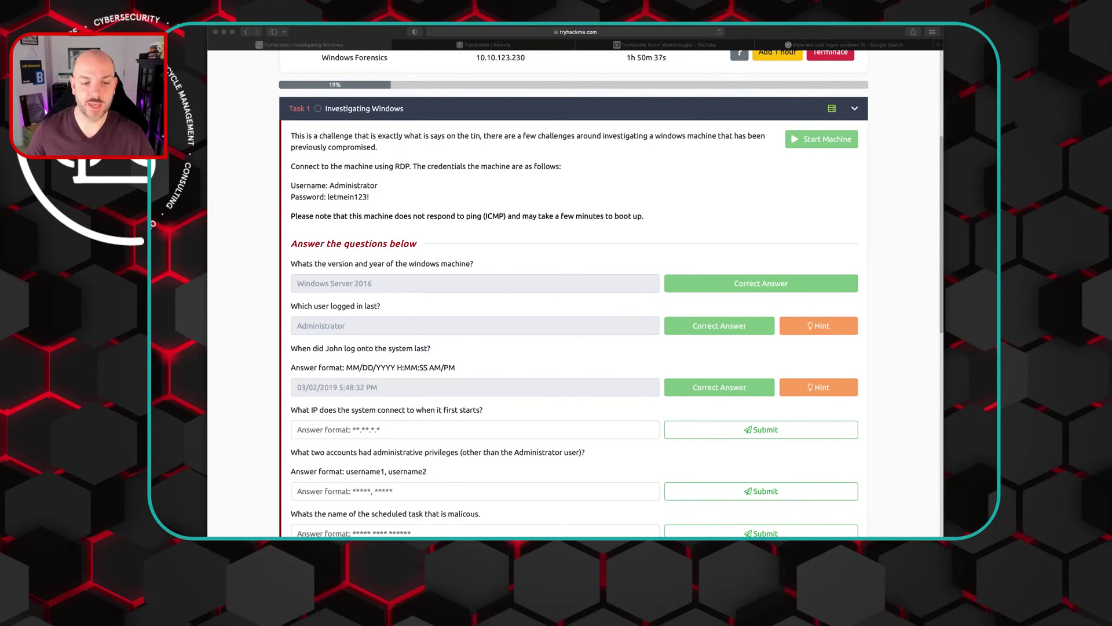
{"action": "left_click", "coordinate": [529, 302]}
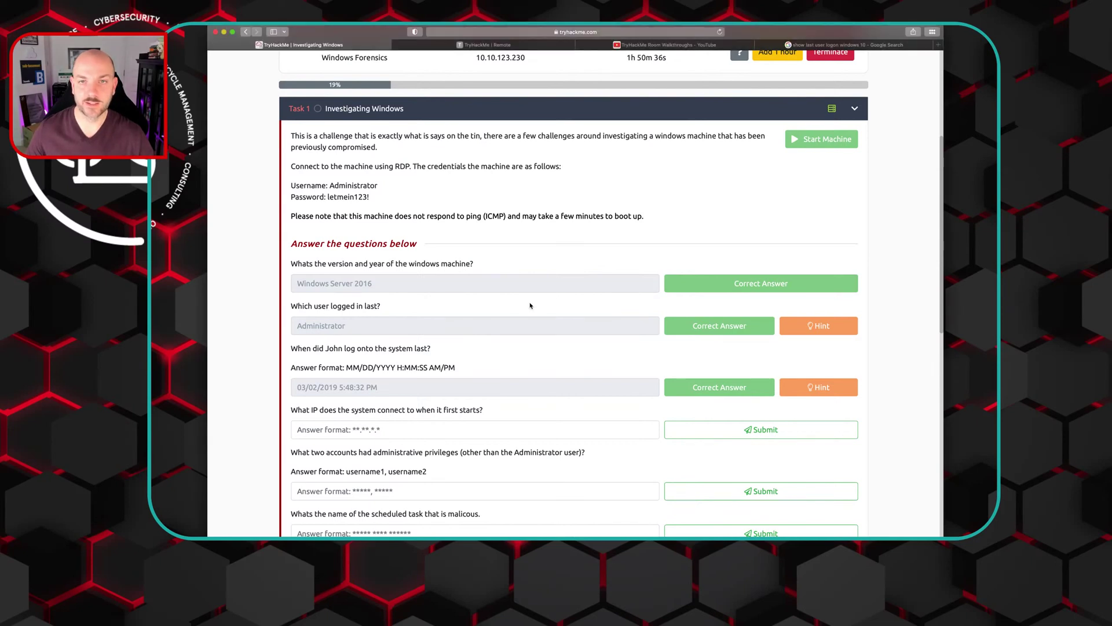
Step: Launch the Registry Editor on the remote machine by running "regedit" in PowerShell, and move its window fully into view
{"action": "left_click", "coordinate": [496, 46]}
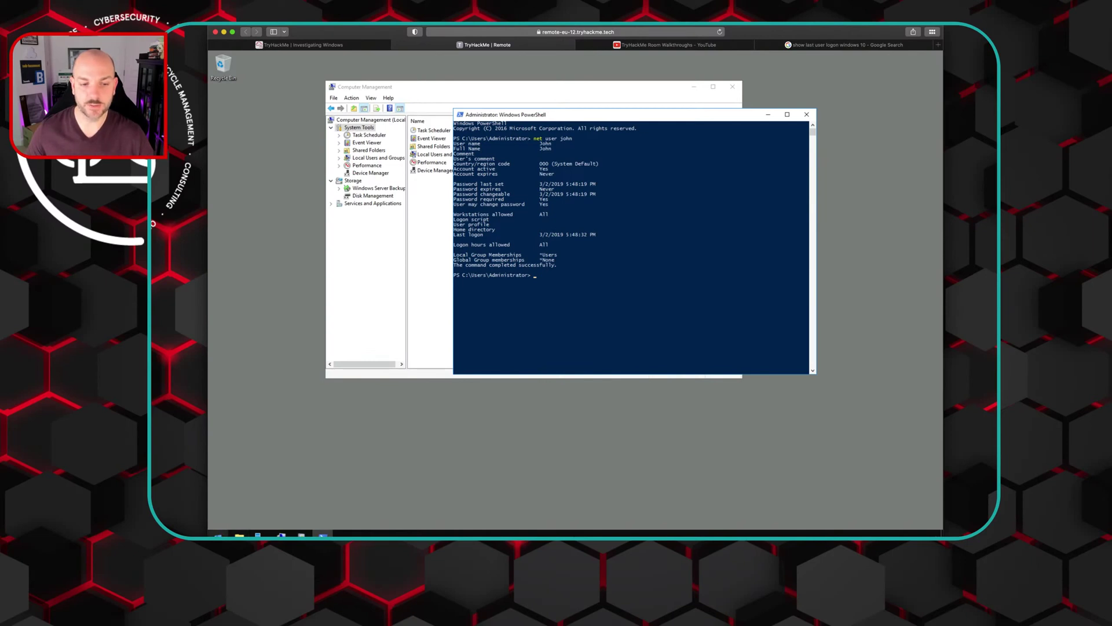
{"action": "type", "text": "regedit"}
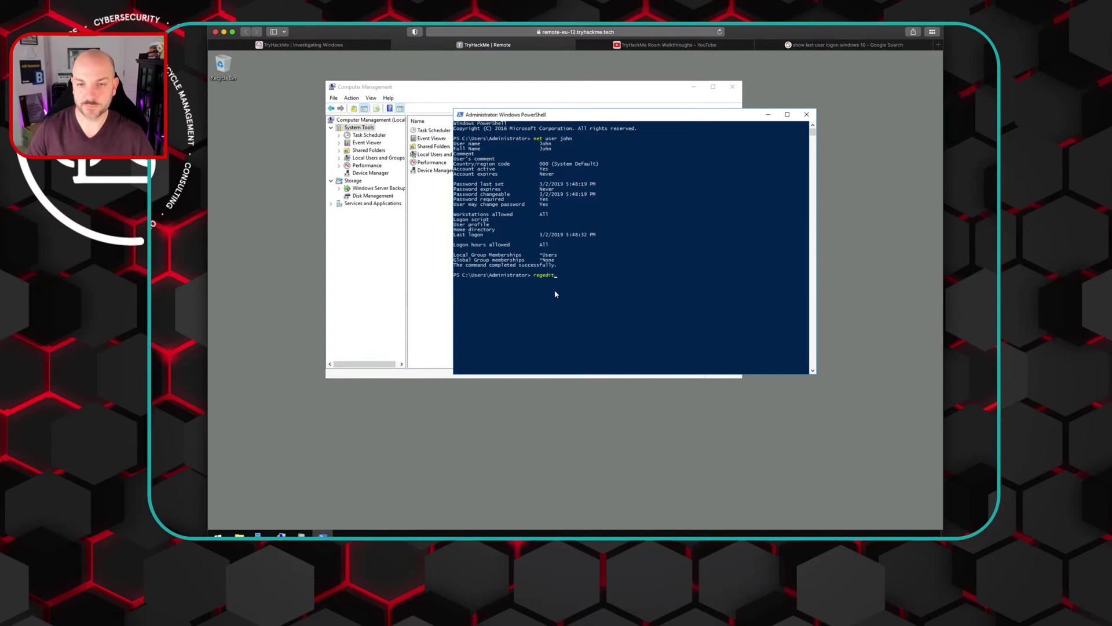
{"action": "key", "text": "Return"}
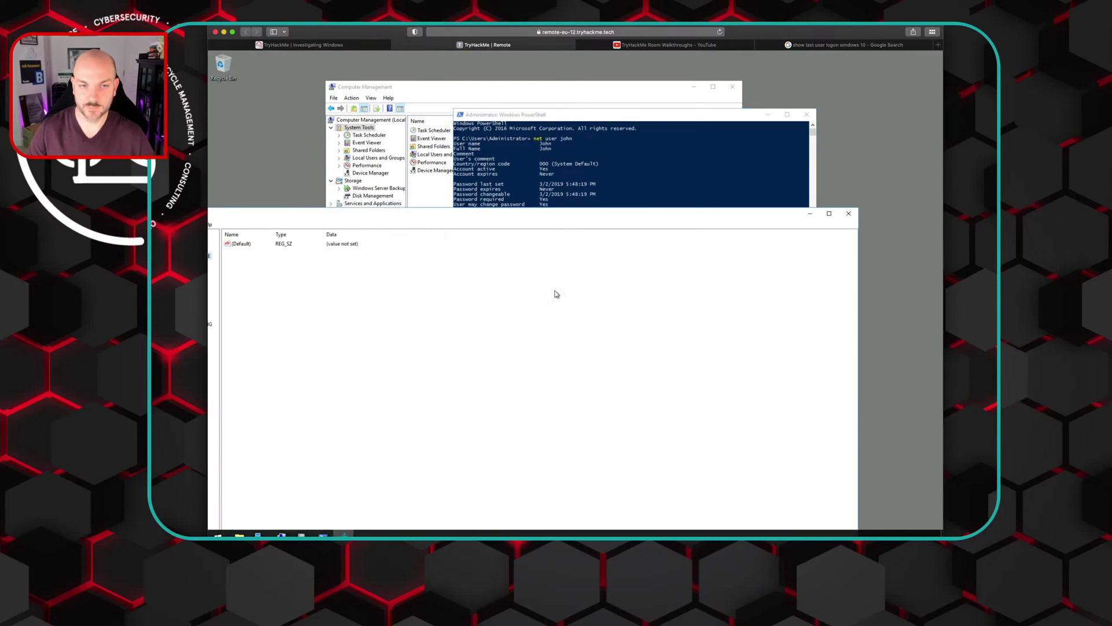
{"action": "left_click_drag", "start_coordinate": [446, 216], "coordinate": [555, 128]}
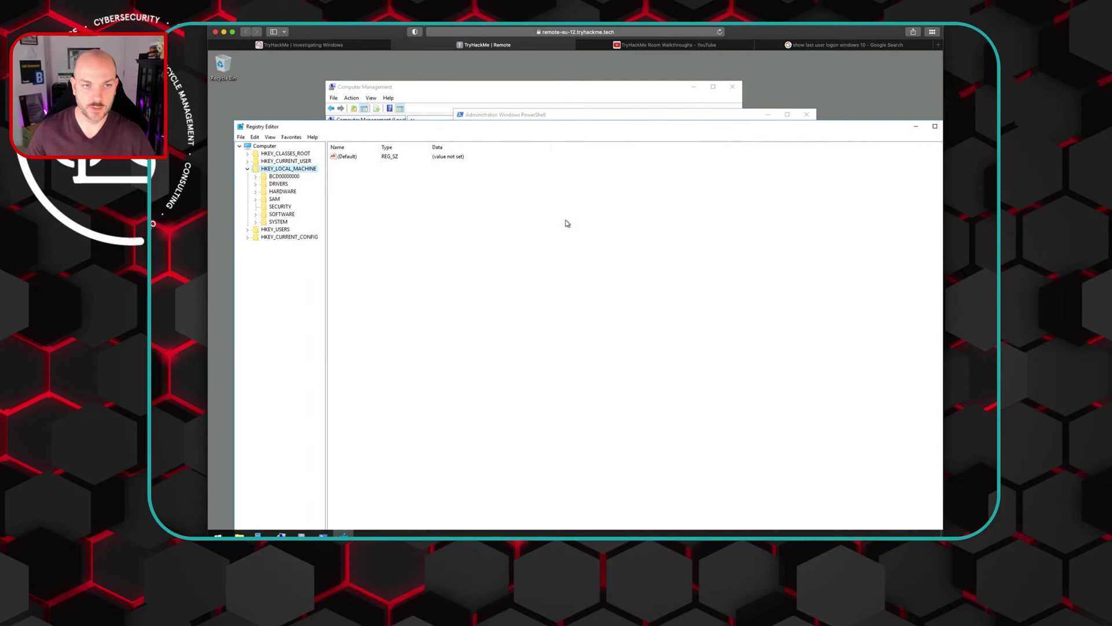
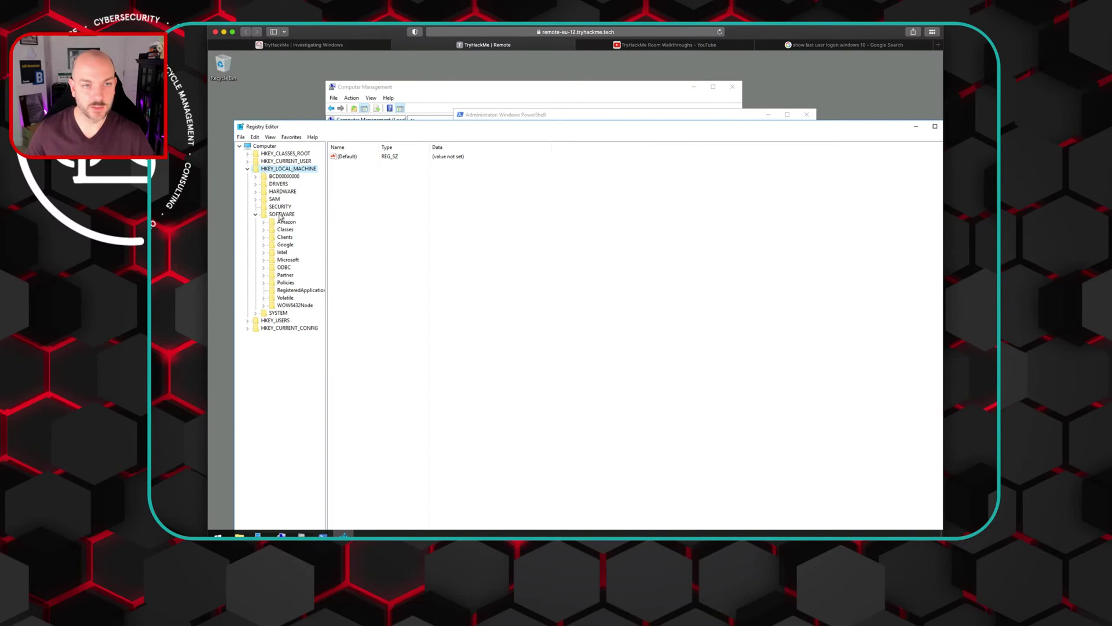
Step: Widen the registry key tree and open HKEY_LOCAL_MACHINE\SOFTWARE\Microsoft\Windows\CurrentVersion\Run to inspect its startup entries
{"action": "left_click", "coordinate": [263, 260]}
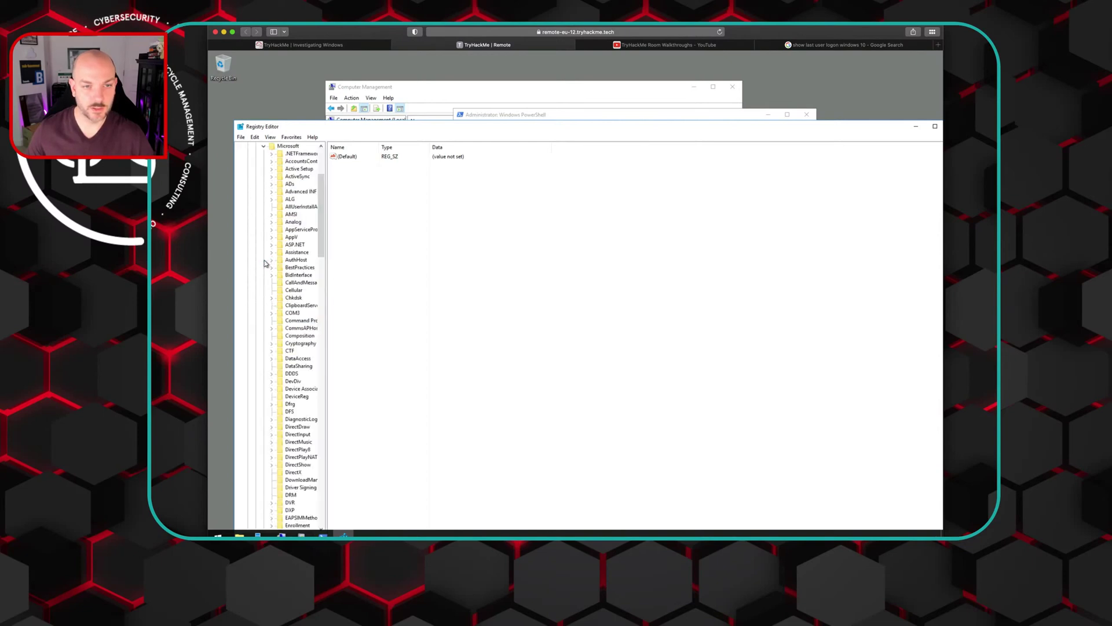
{"action": "left_click_drag", "start_coordinate": [320, 238], "coordinate": [331, 476]}
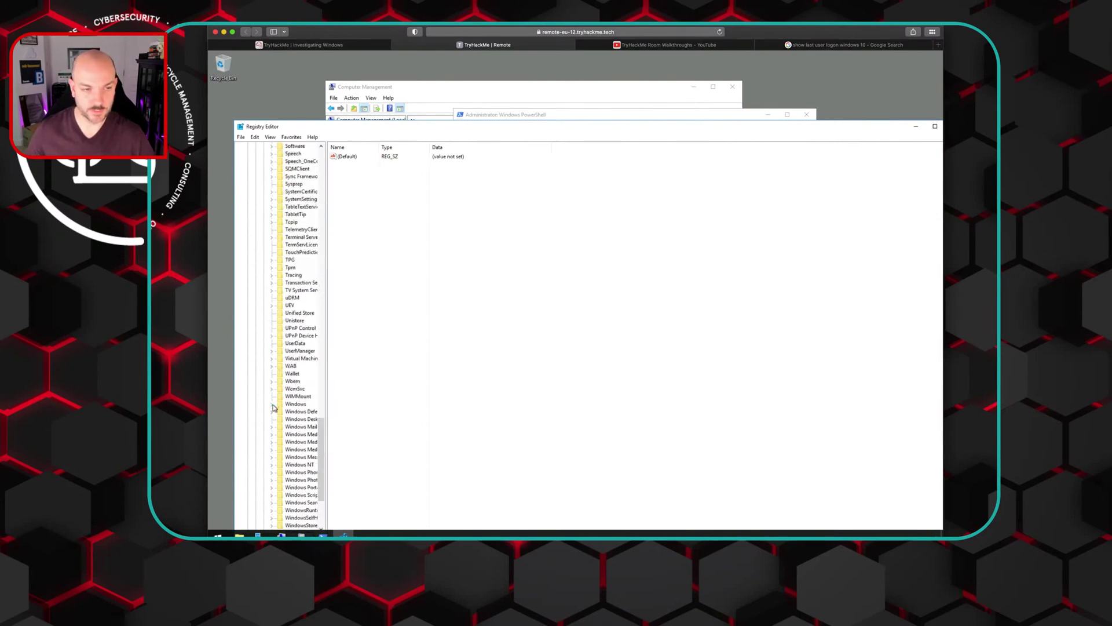
{"action": "left_click", "coordinate": [273, 405]}
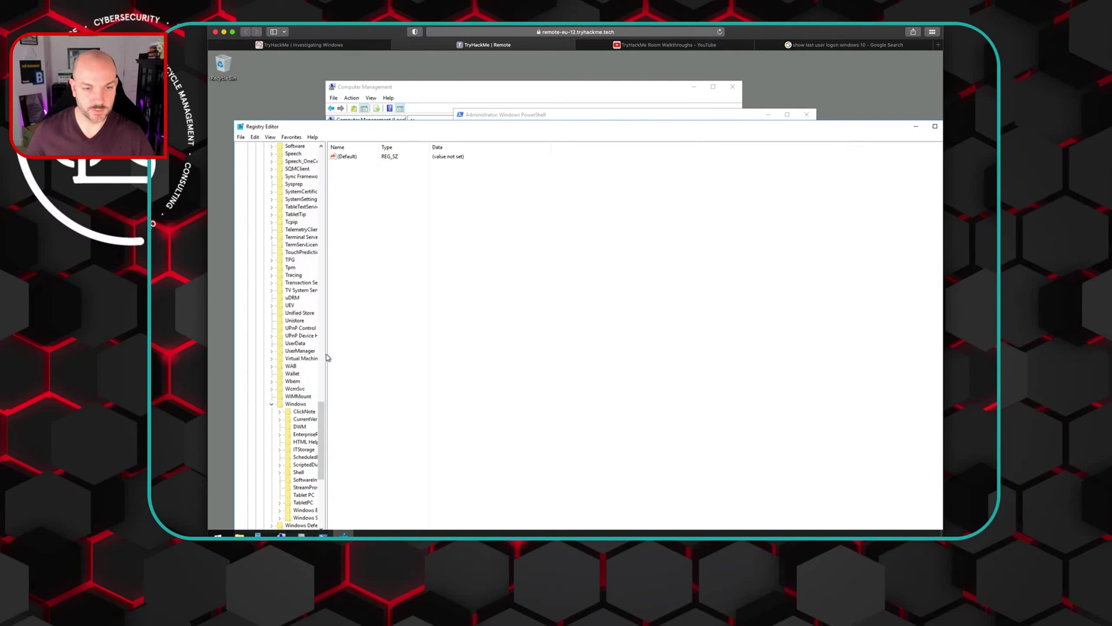
{"action": "left_click_drag", "start_coordinate": [325, 355], "coordinate": [454, 352]}
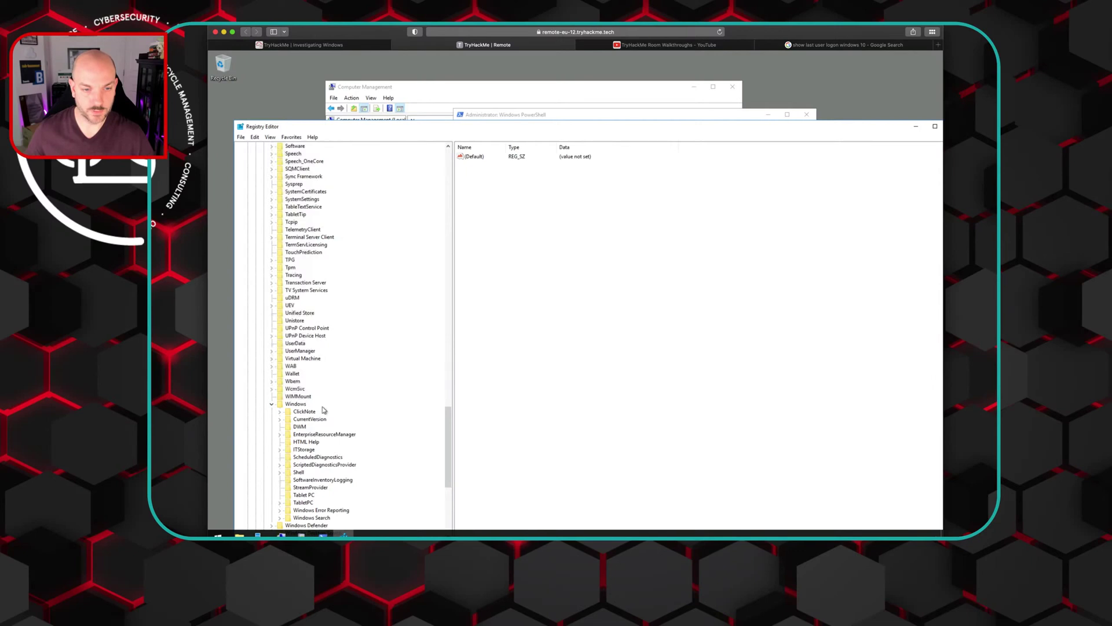
{"action": "left_click", "coordinate": [280, 419]}
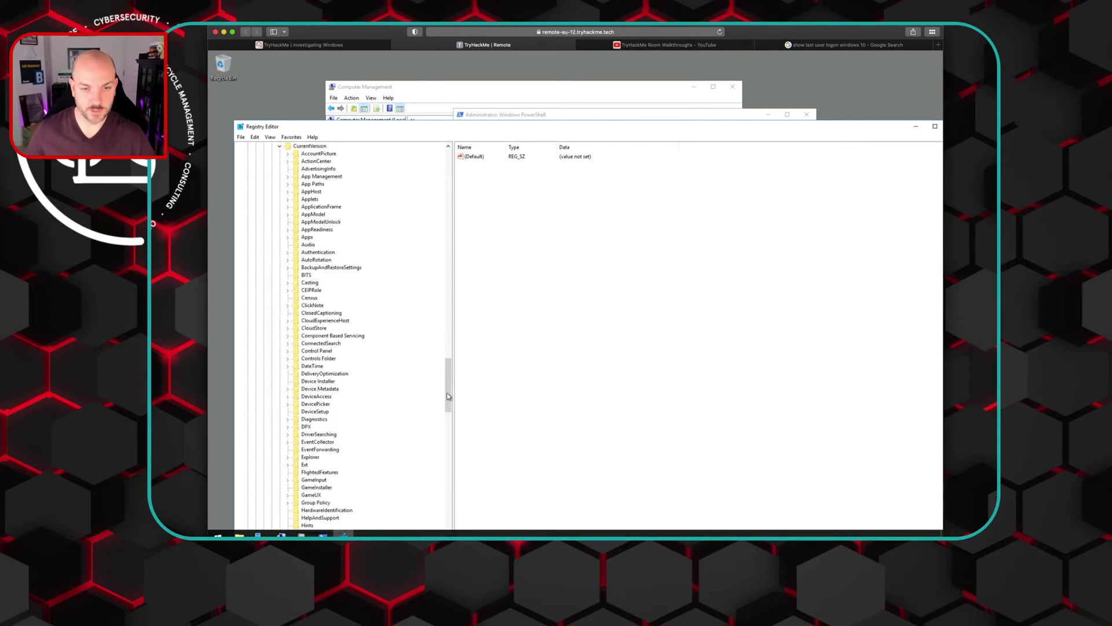
{"action": "left_click_drag", "start_coordinate": [447, 396], "coordinate": [447, 465]}
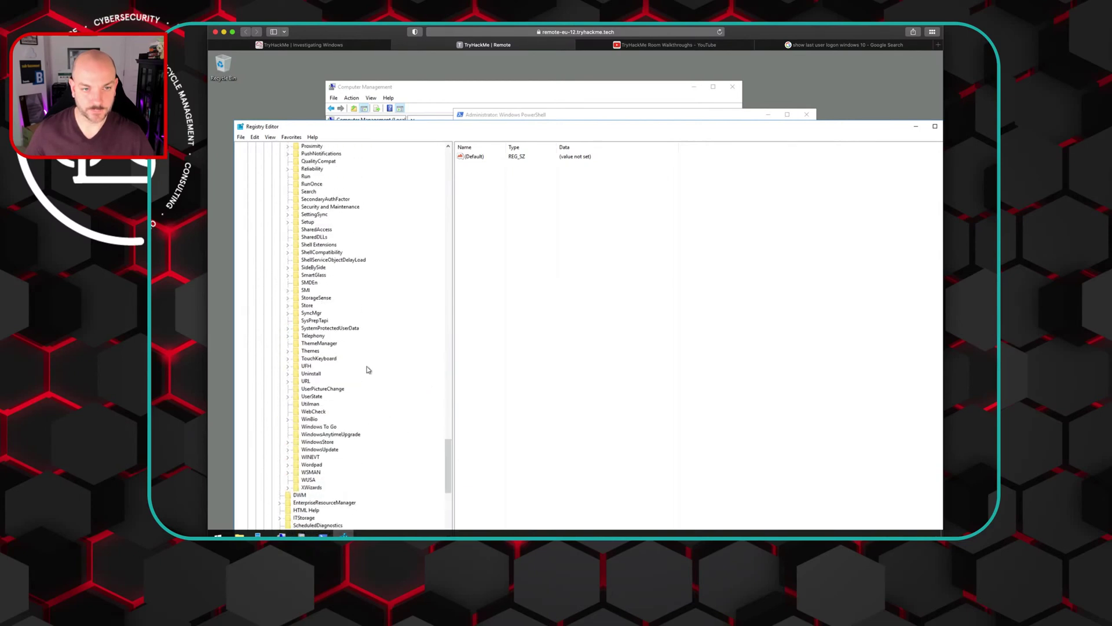
{"action": "left_click", "coordinate": [306, 176]}
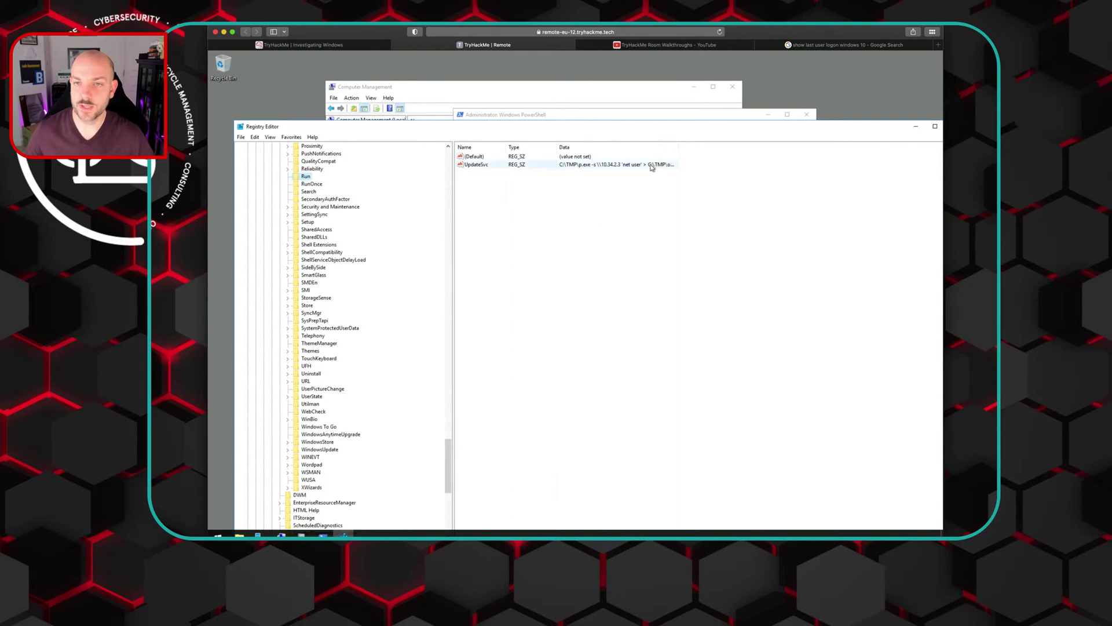
Step: Submit "10.34.2.3" in the TryHackMe room as the IP the system connects to when it first starts
{"action": "left_click", "coordinate": [319, 46]}
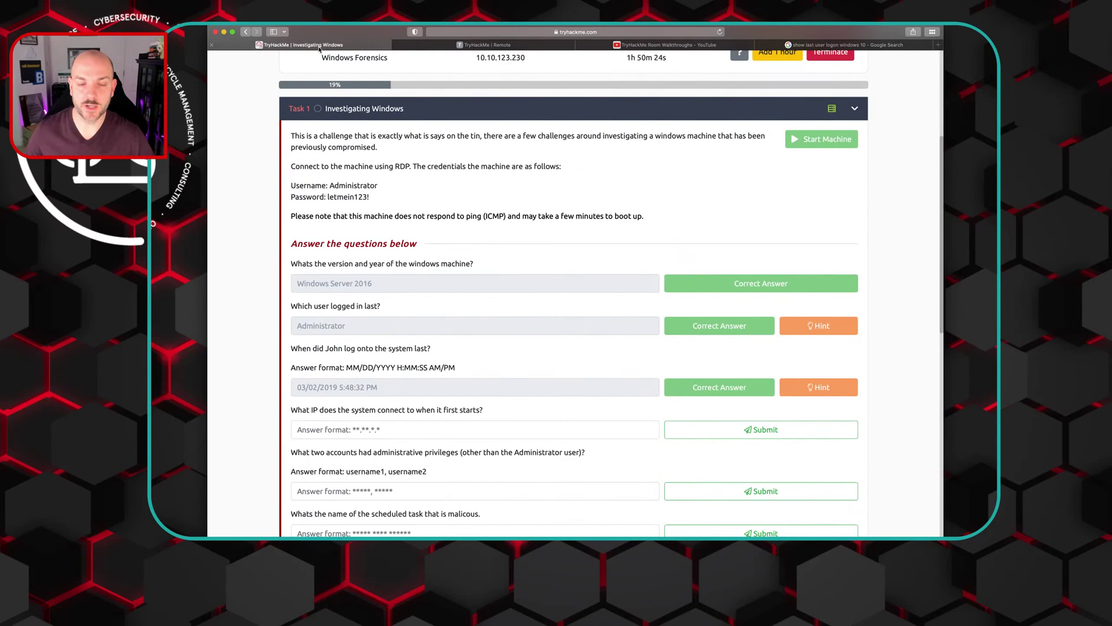
{"action": "left_click", "coordinate": [479, 45]}
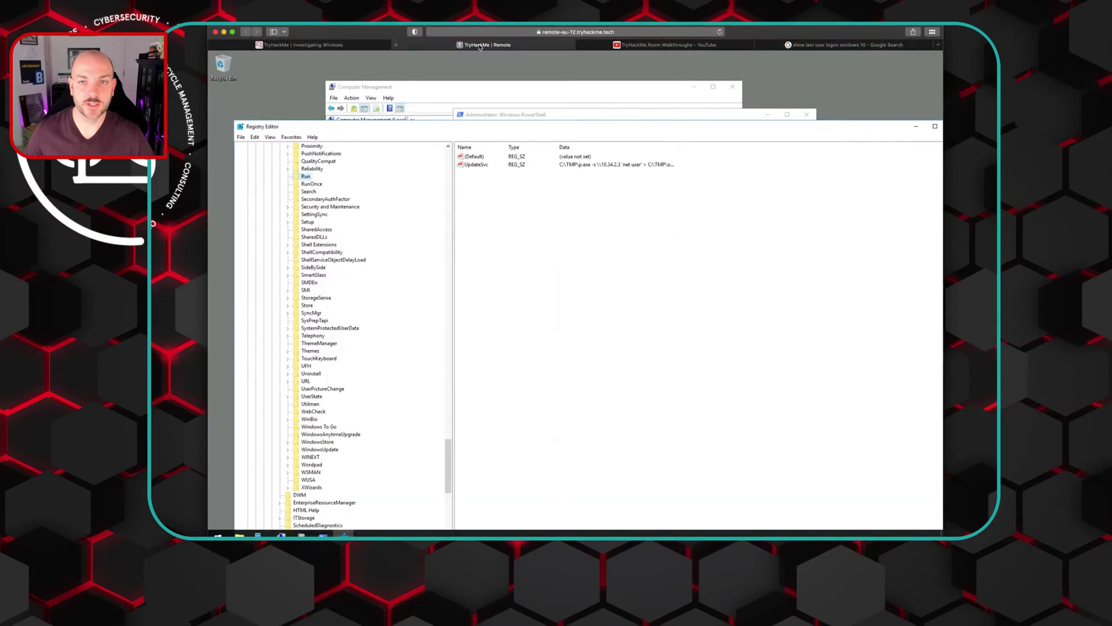
{"action": "left_click", "coordinate": [358, 45]}
{"action": "left_click", "coordinate": [359, 429]}
{"action": "type", "text": "1"}
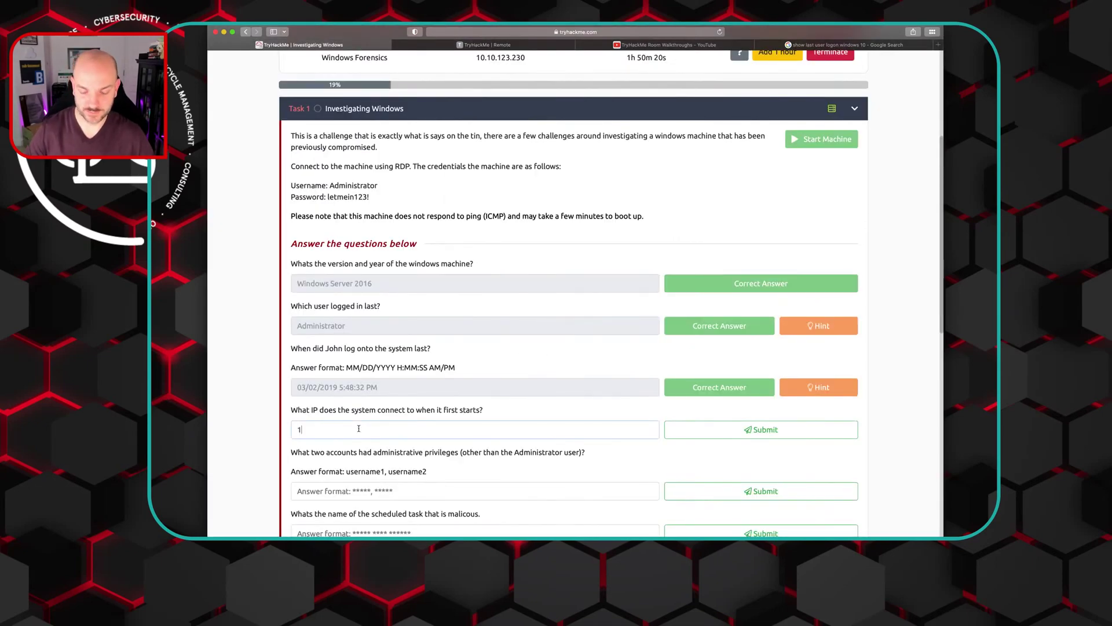
{"action": "type", "text": "0.34.2.3"}
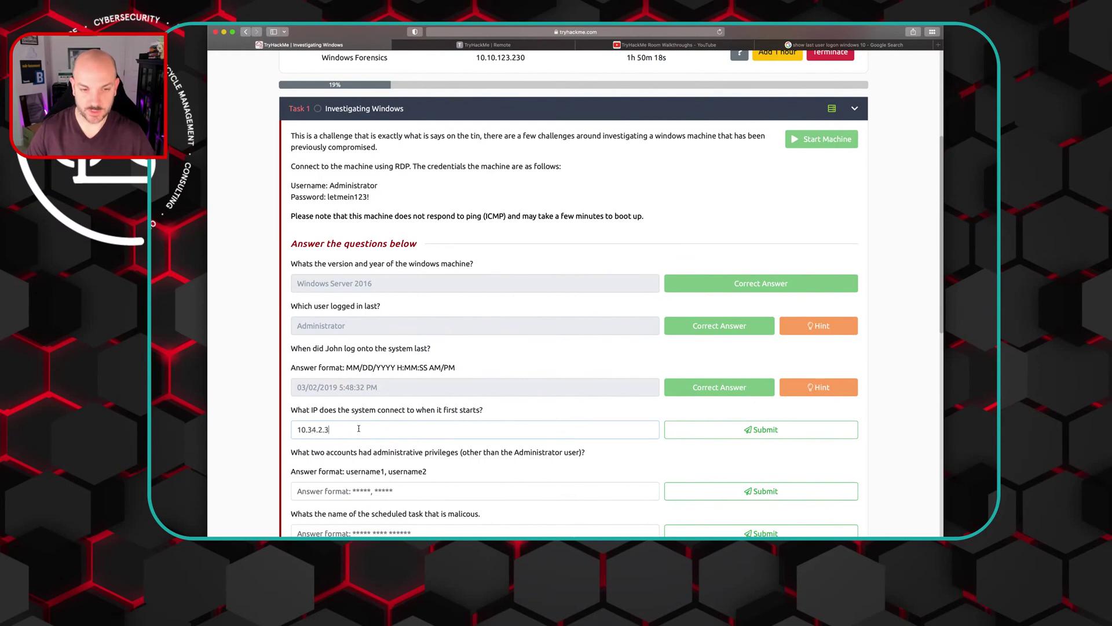
{"action": "key", "text": "Return"}
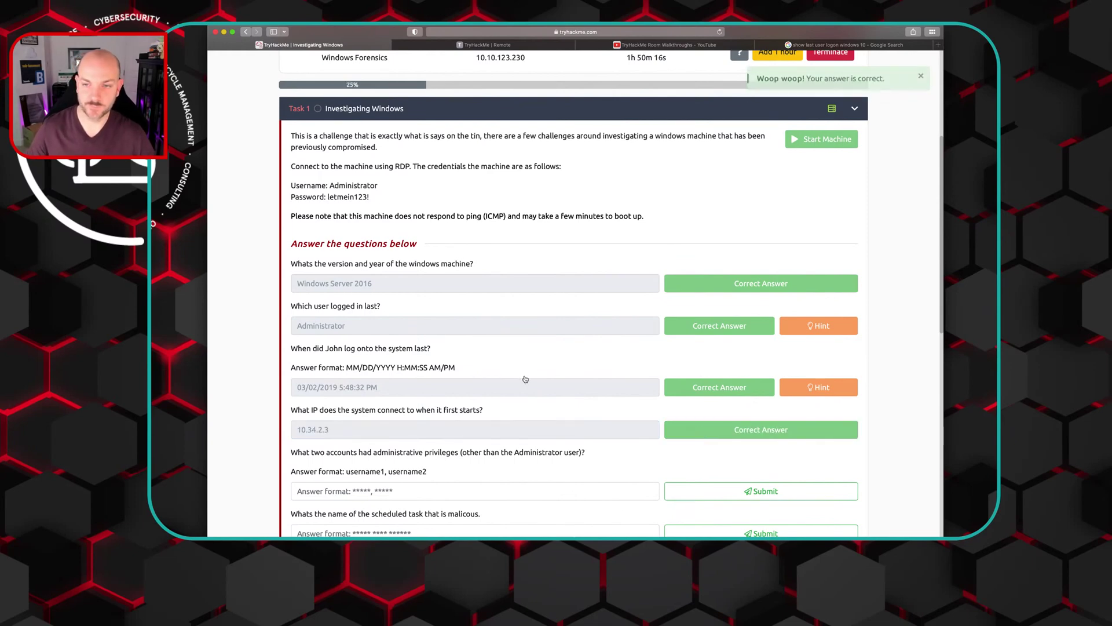
Step: Check the room's question about accounts with administrative privileges, and close the Registry Editor on the remote machine
{"action": "scroll", "coordinate": [525, 379], "scroll_direction": "down", "scroll_amount": 5}
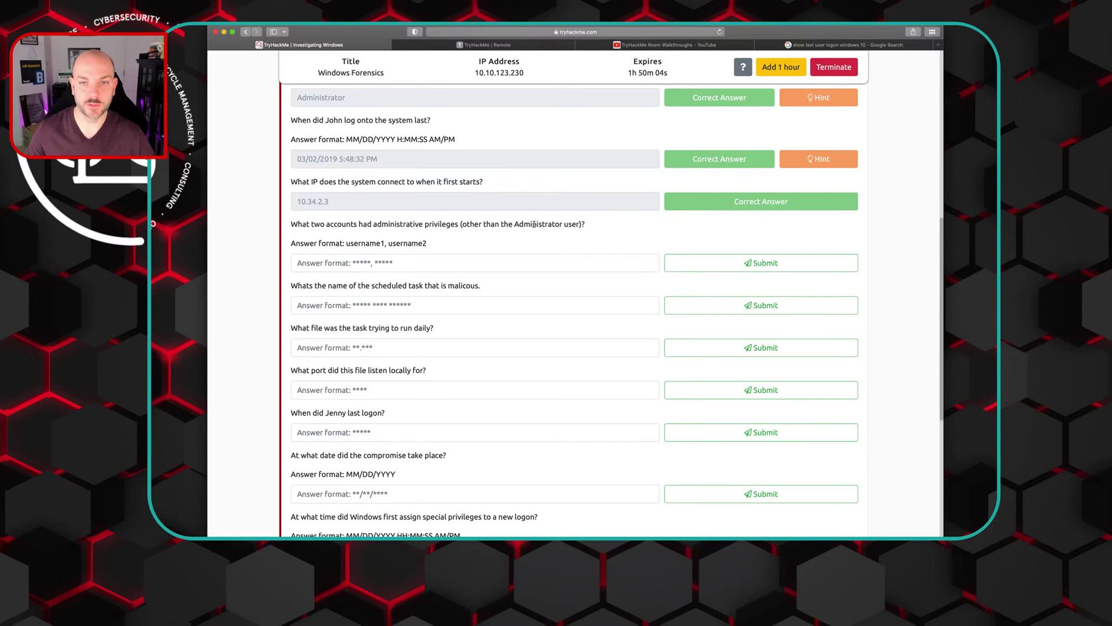
{"action": "left_click", "coordinate": [201, 282]}
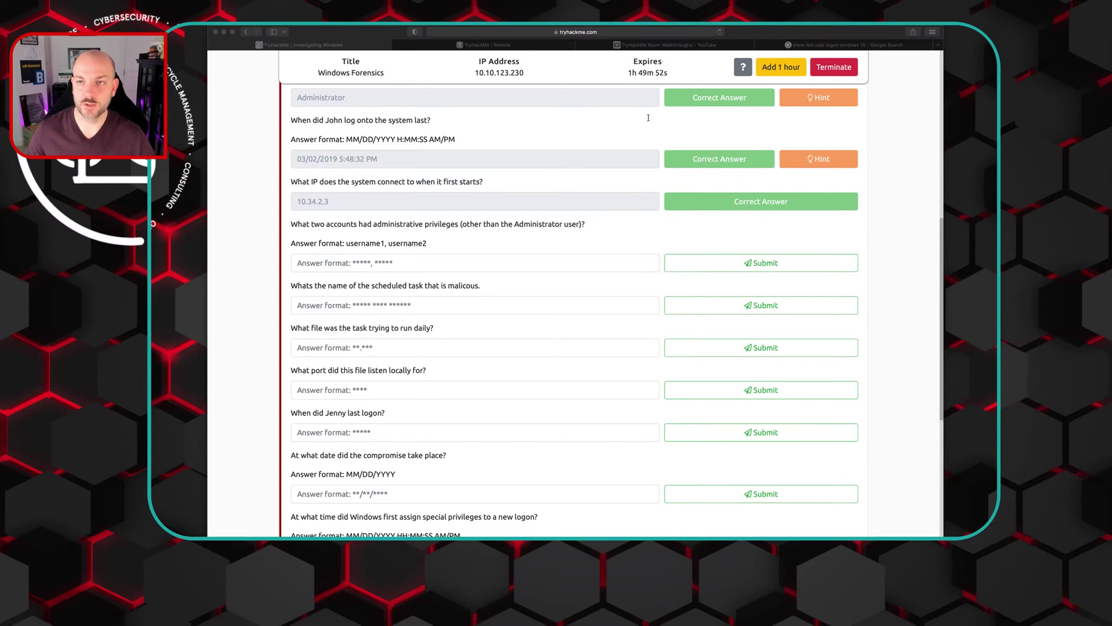
{"action": "left_click", "coordinate": [310, 29]}
{"action": "left_click", "coordinate": [484, 45]}
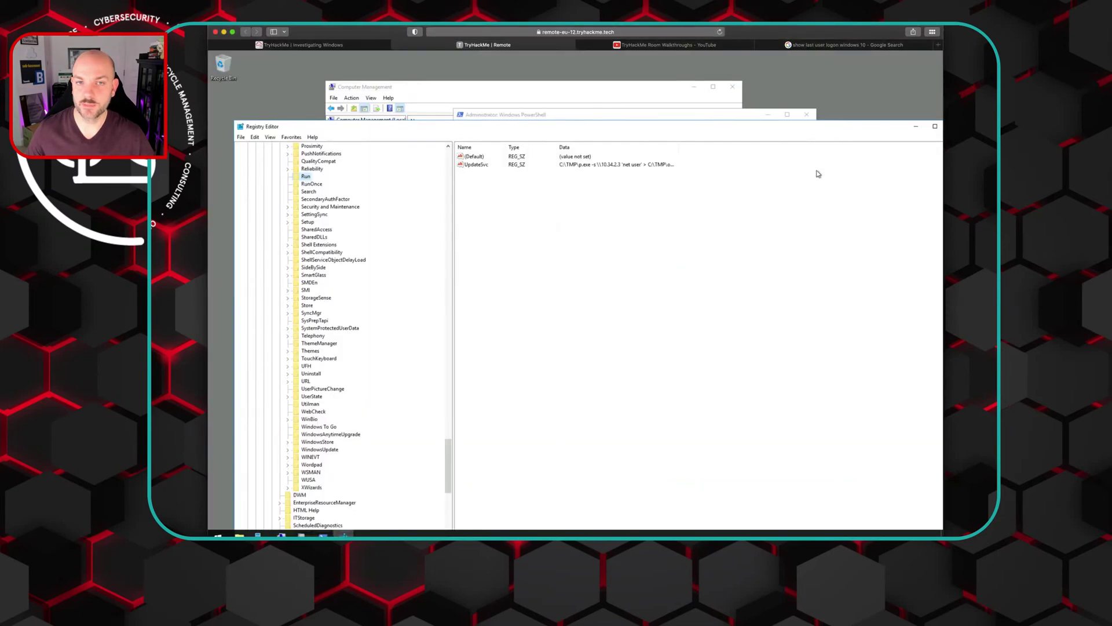
{"action": "left_click_drag", "start_coordinate": [834, 128], "coordinate": [799, 145]}
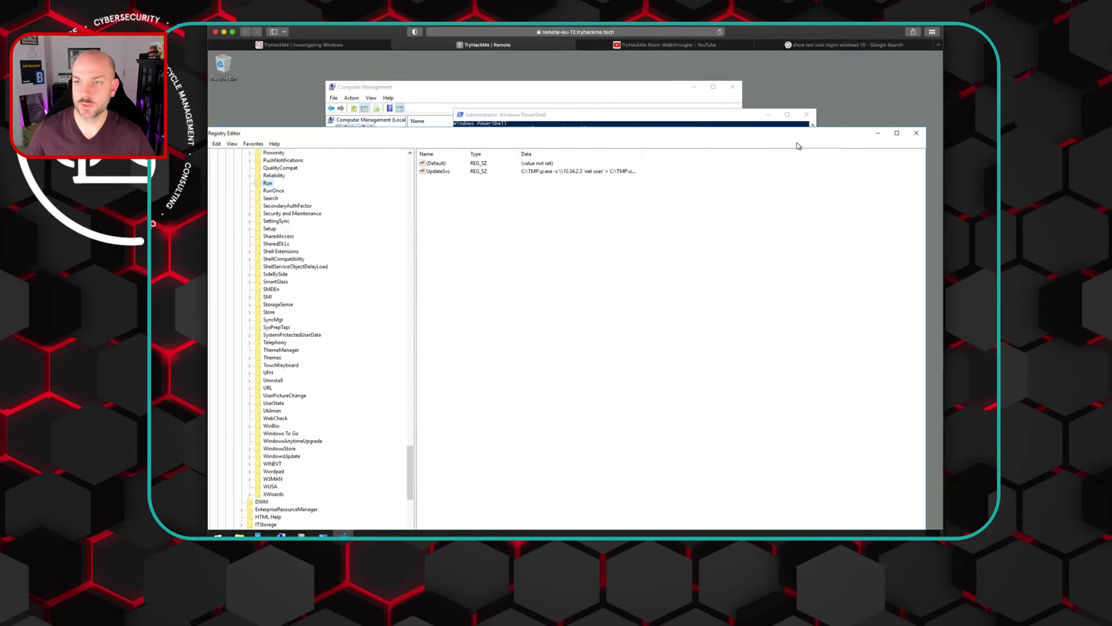
{"action": "left_click", "coordinate": [860, 143]}
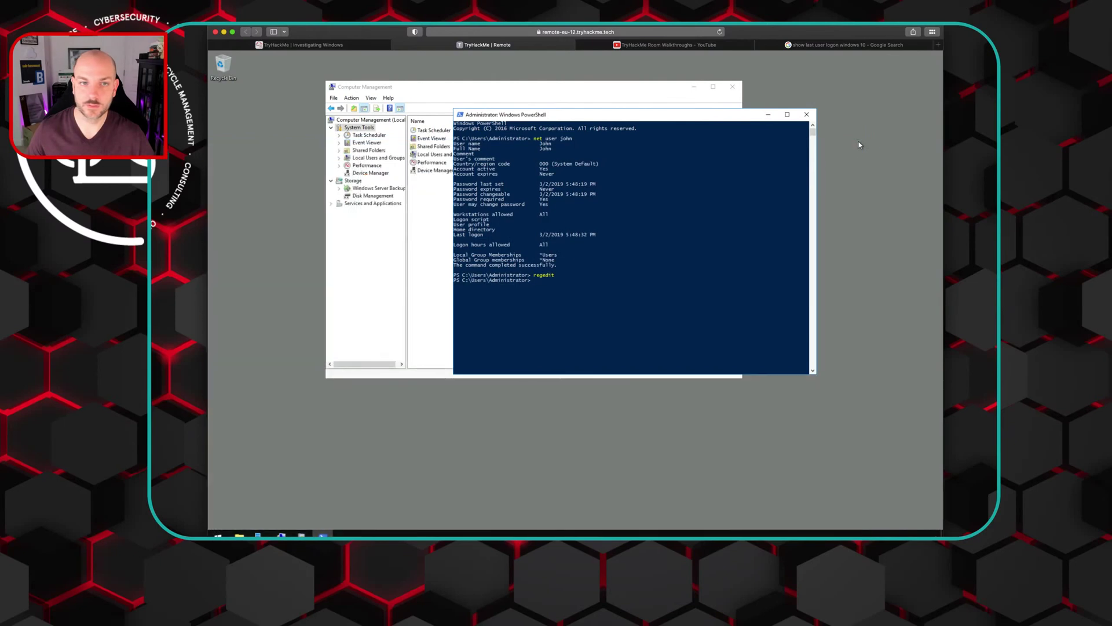
Step: In Computer Management's Local Users and Groups, open the Administrators group's properties to examine its members
{"action": "left_click", "coordinate": [446, 88]}
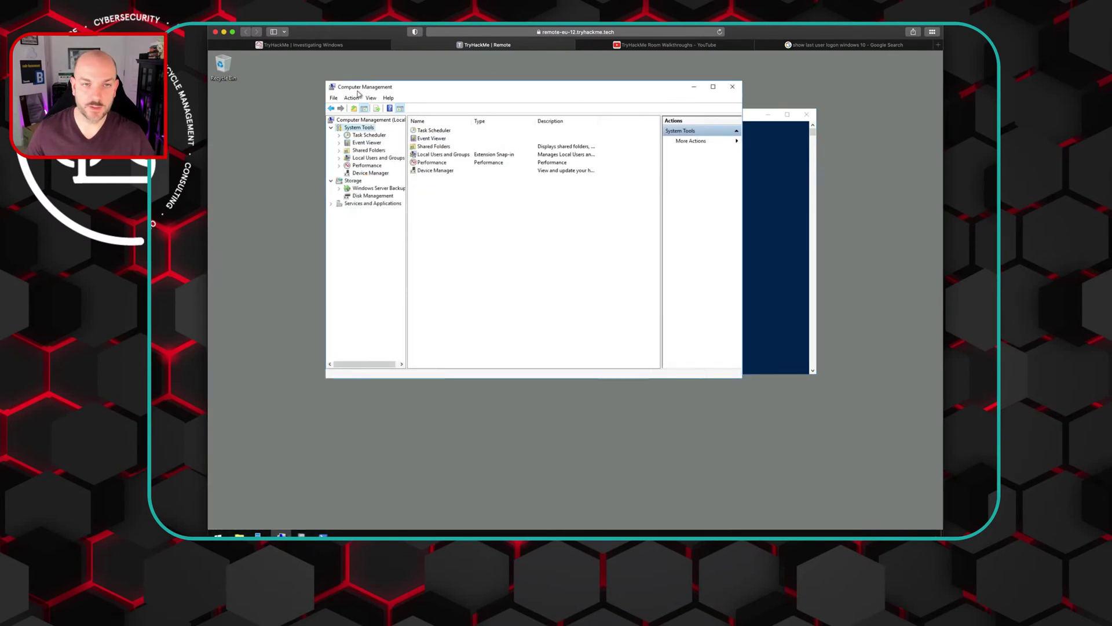
{"action": "left_click", "coordinate": [368, 158]}
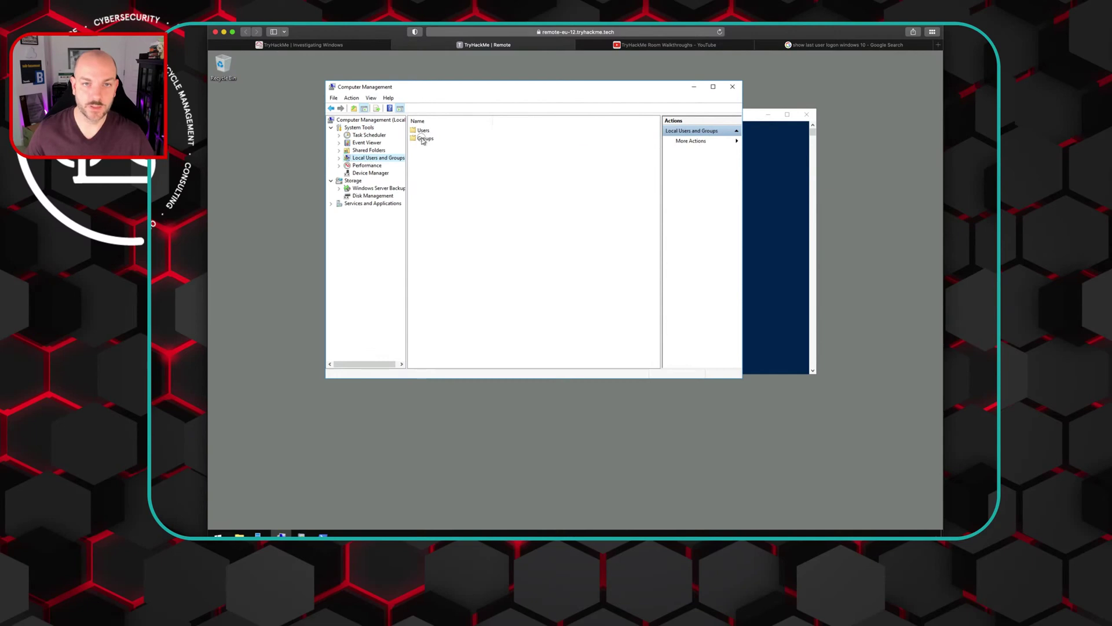
{"action": "double_click", "coordinate": [425, 139]}
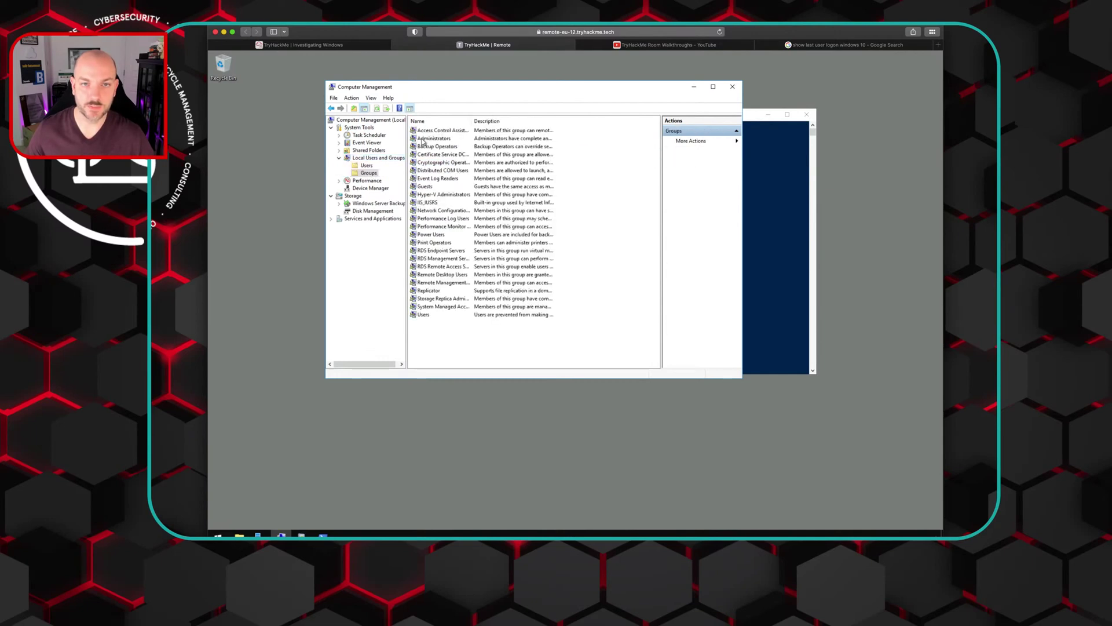
{"action": "double_click", "coordinate": [435, 141]}
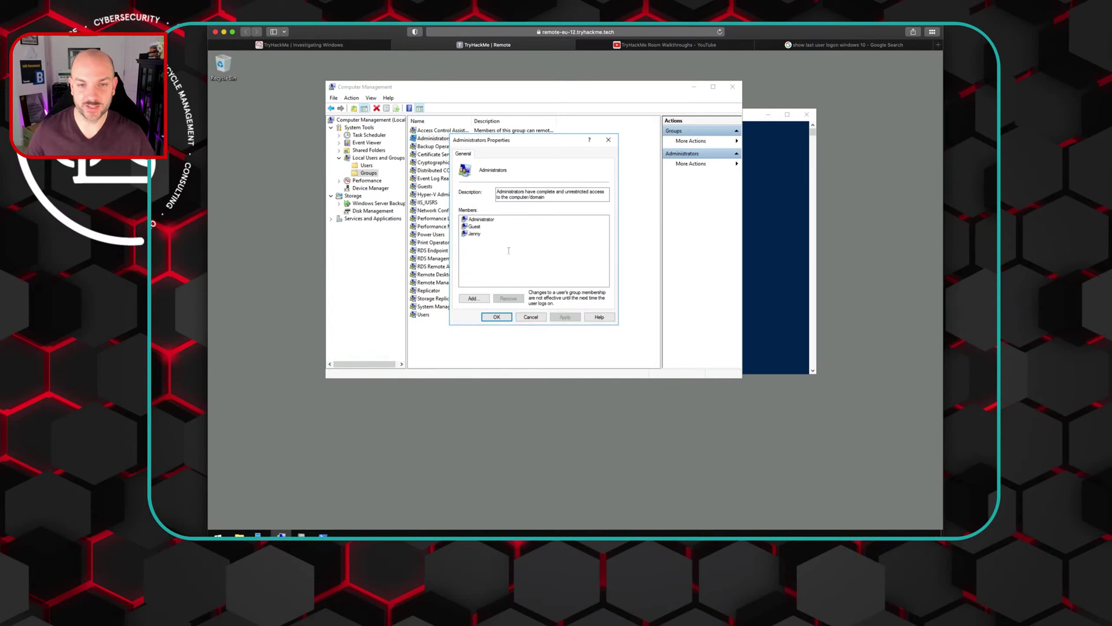
Step: Submit the Administrators group's two other members, with Guest second, as the room's answer on accounts with administrative privileges
{"action": "left_click", "coordinate": [322, 50]}
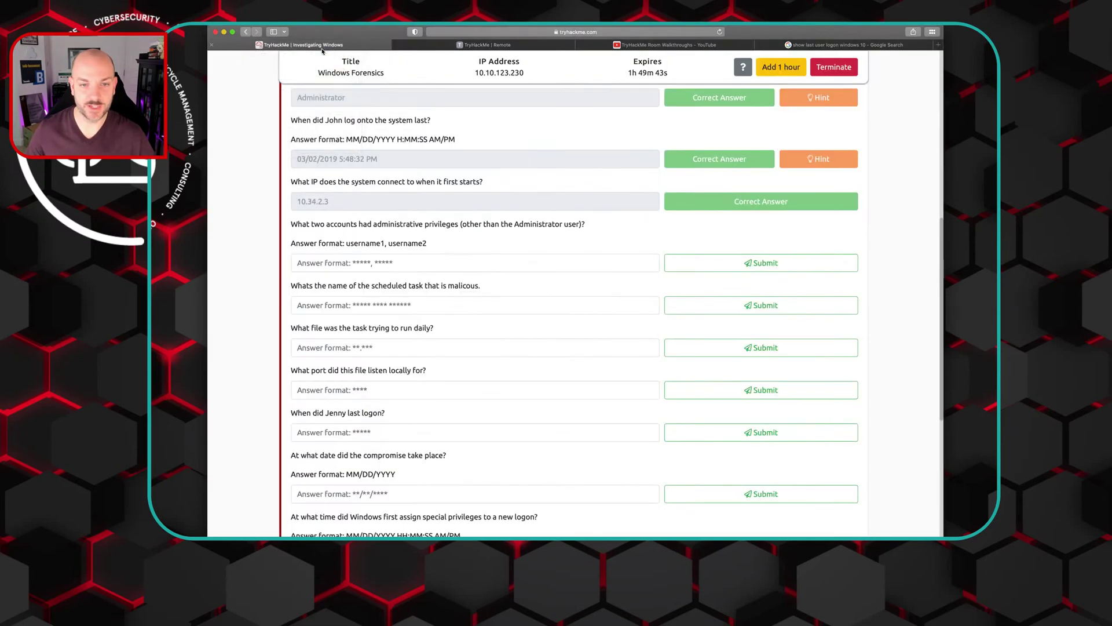
{"action": "left_click", "coordinate": [352, 263]}
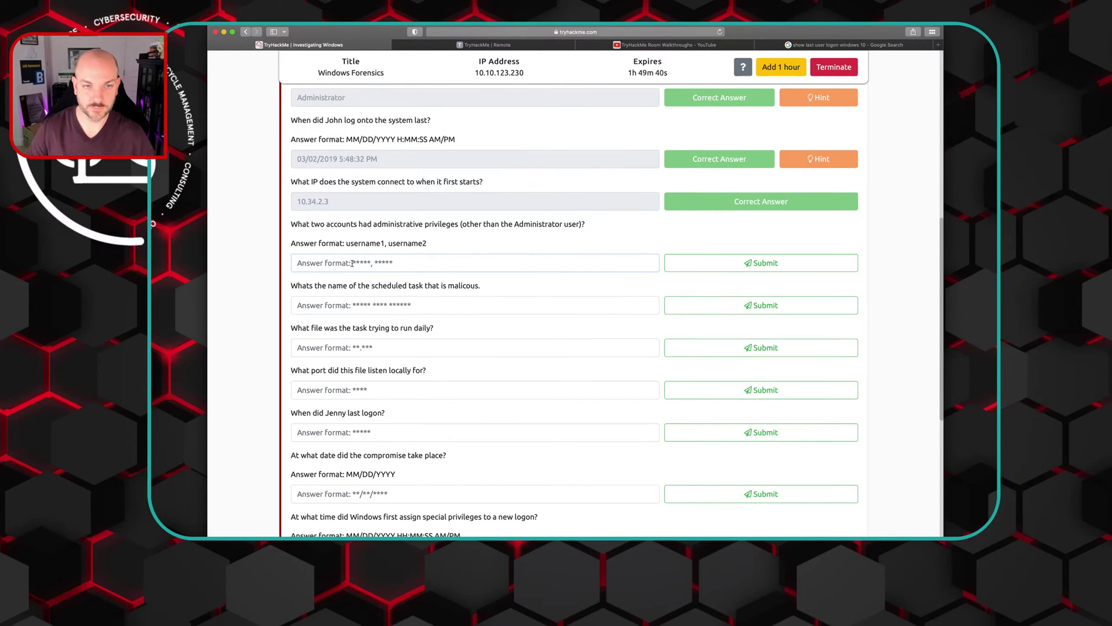
{"action": "type", "text": "Jenny, Guest"}
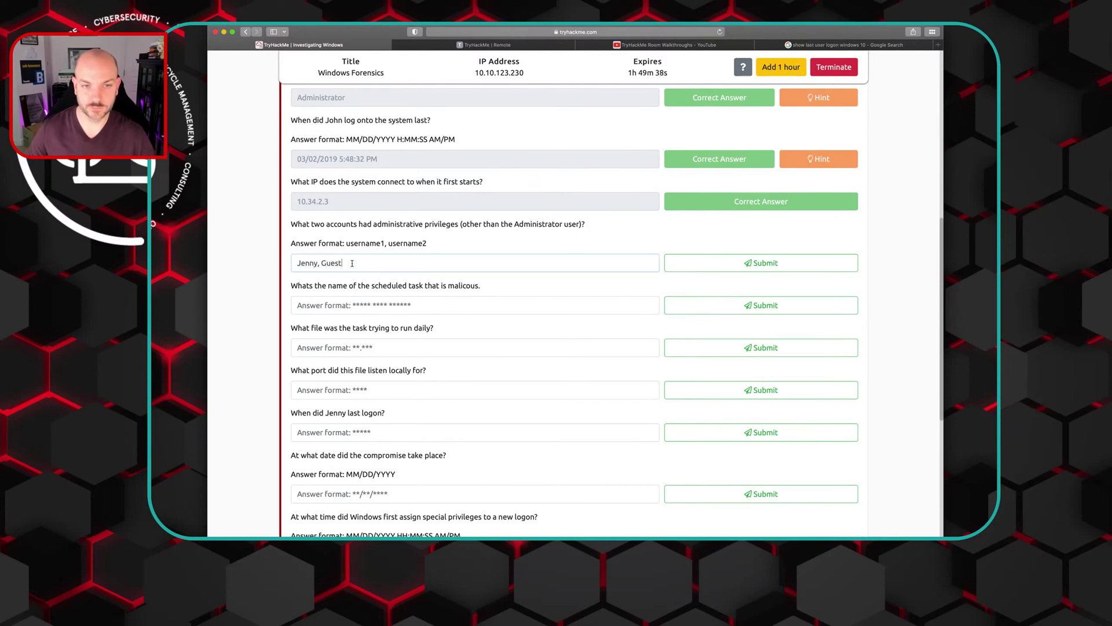
{"action": "left_click", "coordinate": [797, 260]}
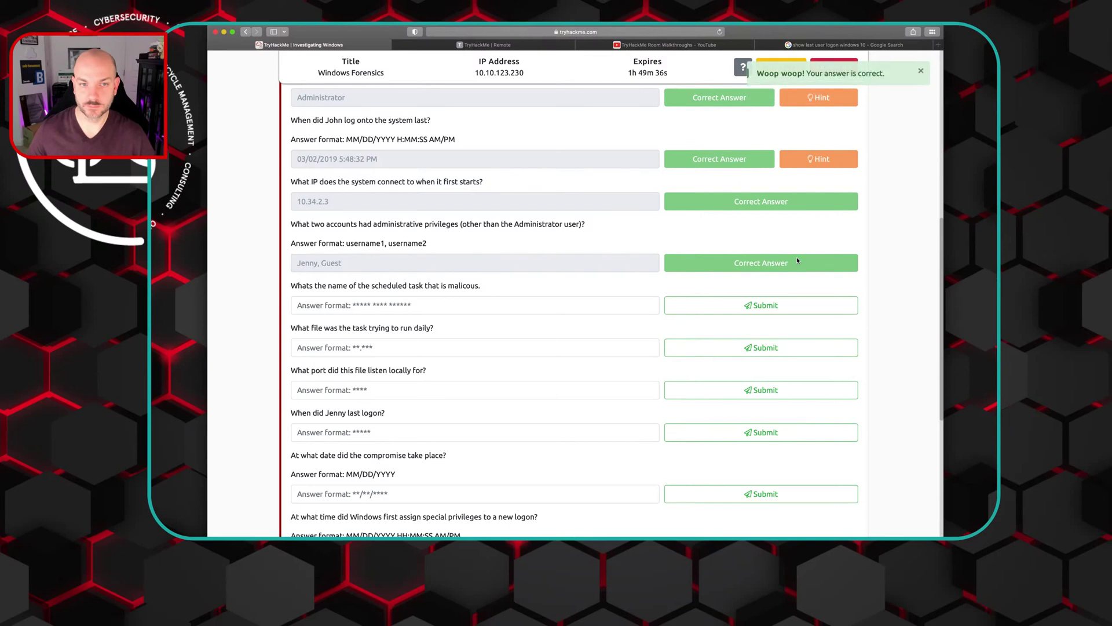
Step: Check the room's malicious scheduled task question, and close the Administrators properties and Computer Management on the remote machine
{"action": "scroll", "coordinate": [553, 279], "scroll_direction": "down", "scroll_amount": 1}
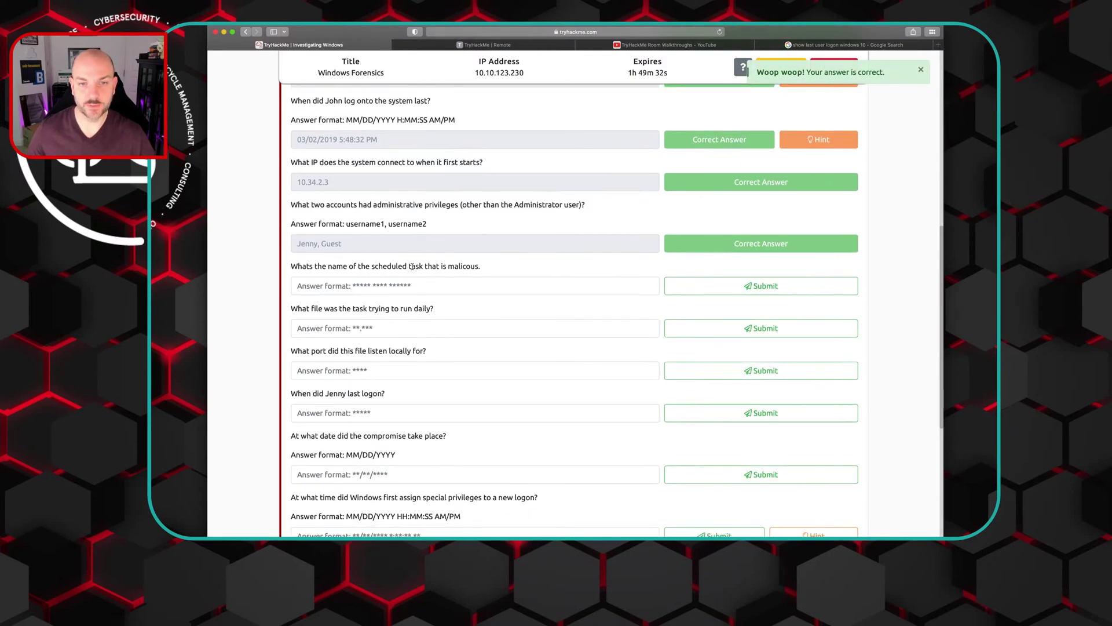
{"action": "left_click", "coordinate": [494, 47]}
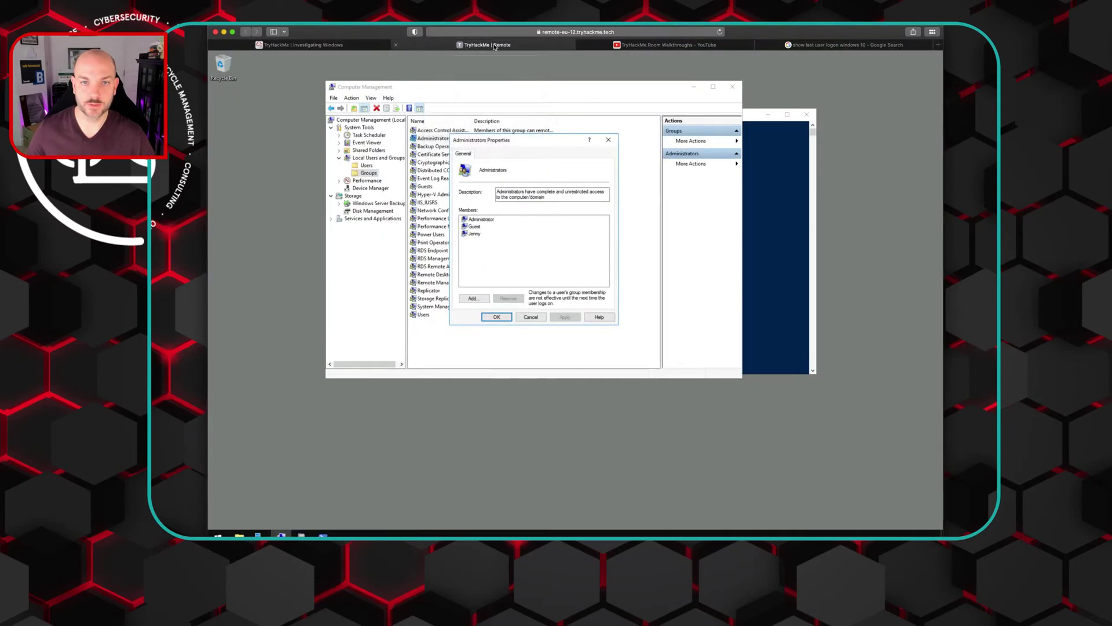
{"action": "left_click", "coordinate": [608, 140]}
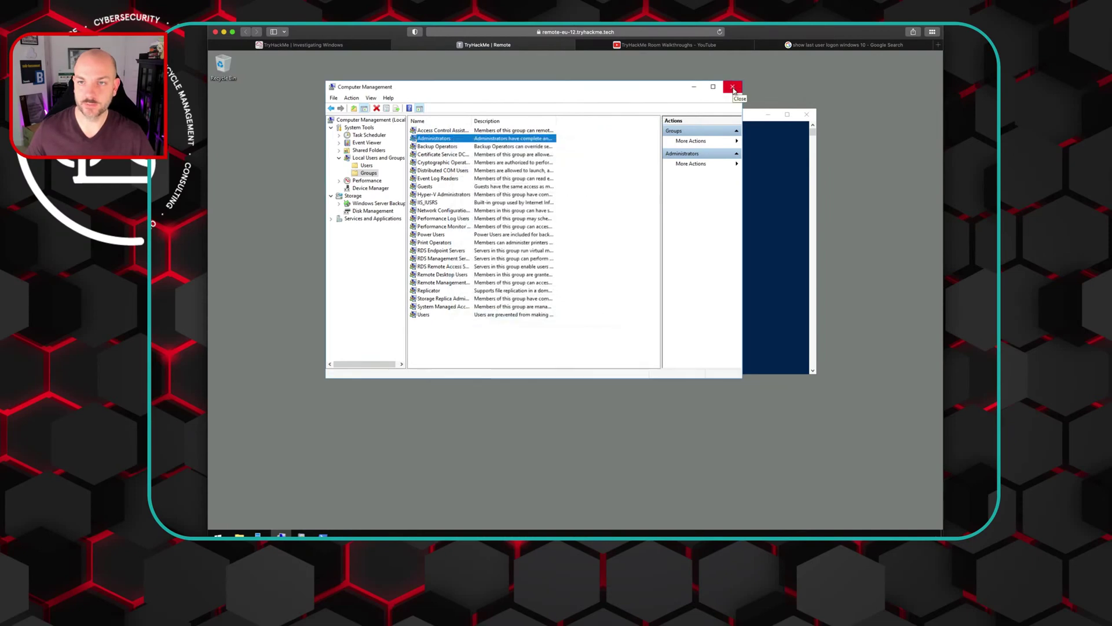
{"action": "left_click", "coordinate": [732, 88]}
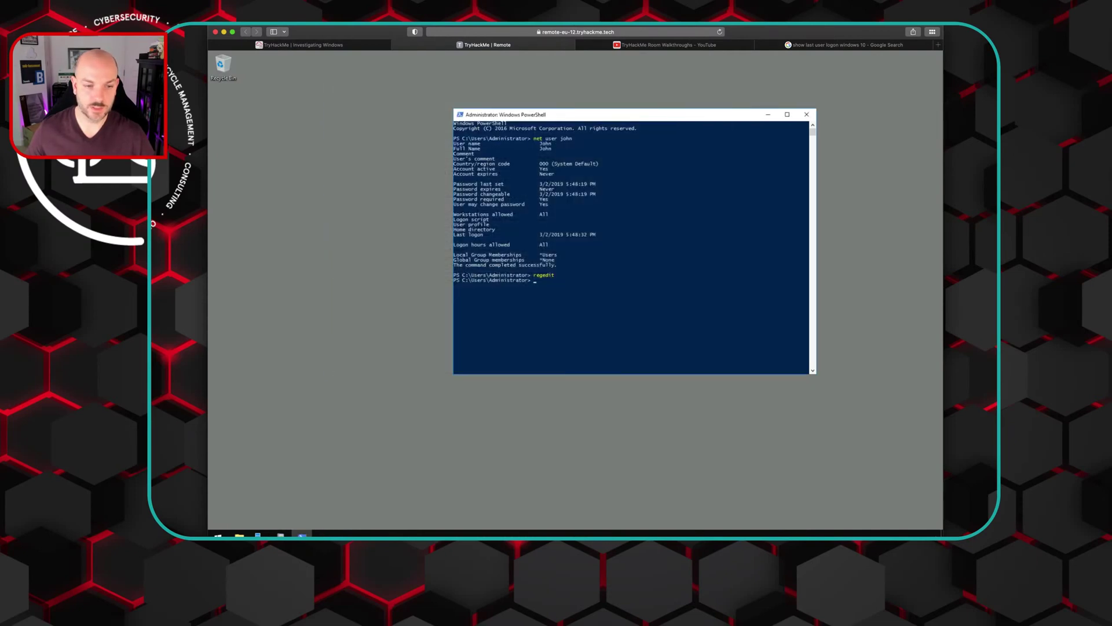
Step: Open Task Scheduler maximized from Server Manager and select the "Amazon Ec2 Launch - Instance Initialization" task in the Task Scheduler Library
{"action": "left_click", "coordinate": [258, 533]}
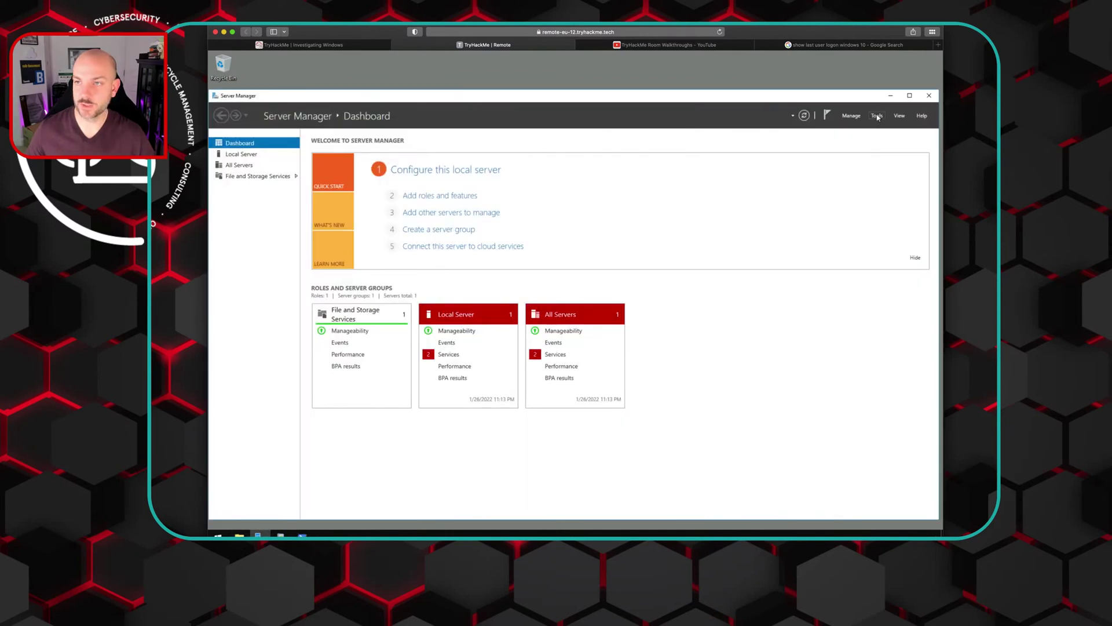
{"action": "left_click", "coordinate": [877, 116]}
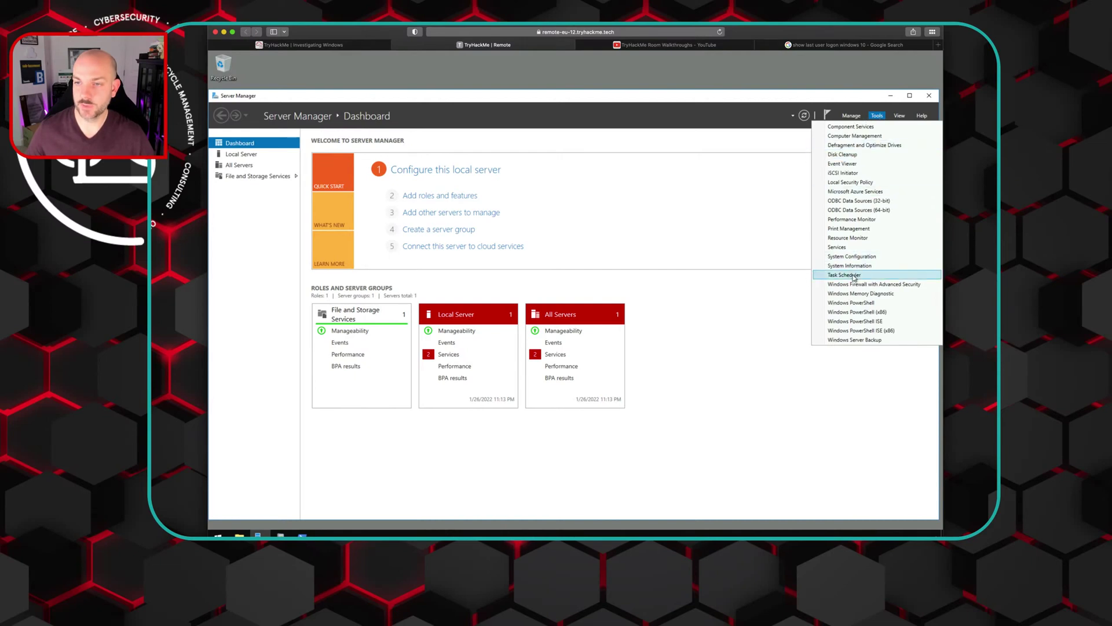
{"action": "left_click", "coordinate": [853, 275]}
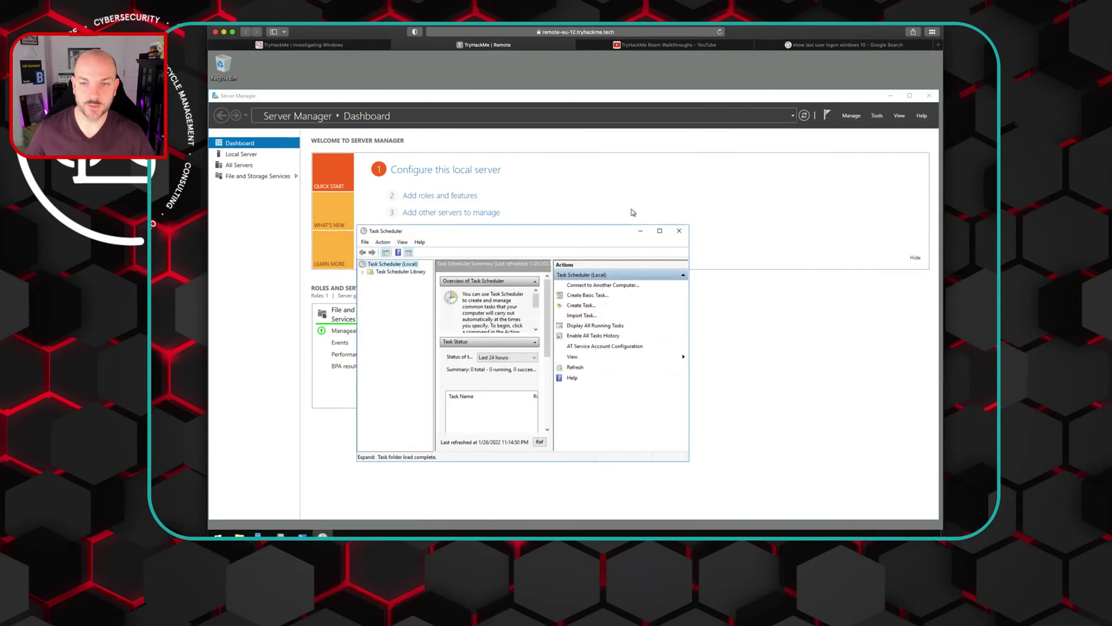
{"action": "left_click", "coordinate": [659, 232]}
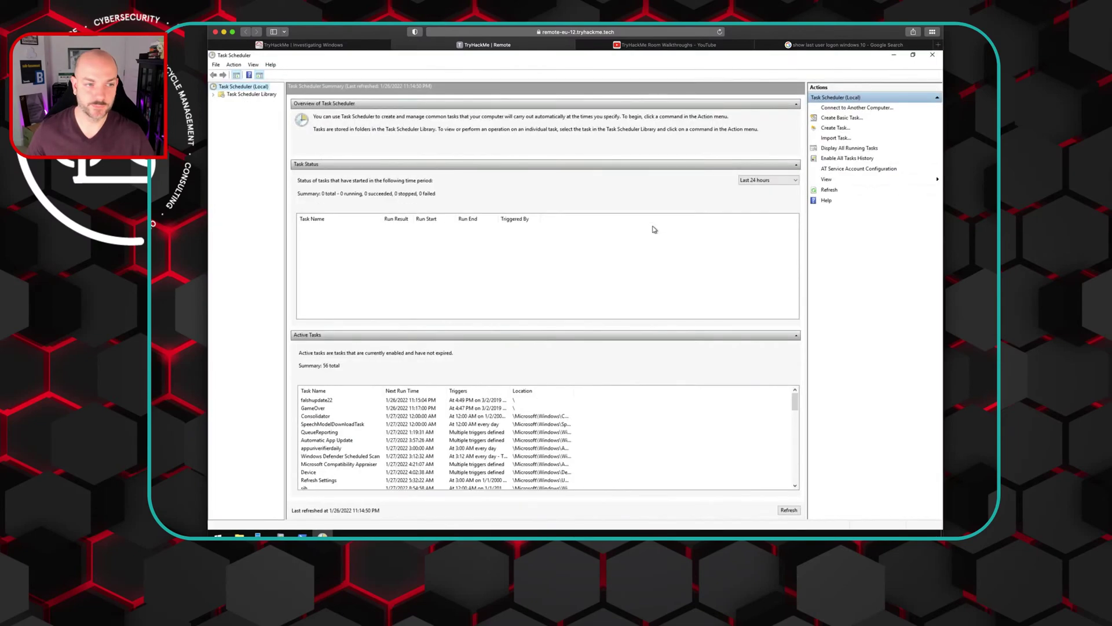
{"action": "left_click", "coordinate": [243, 95]}
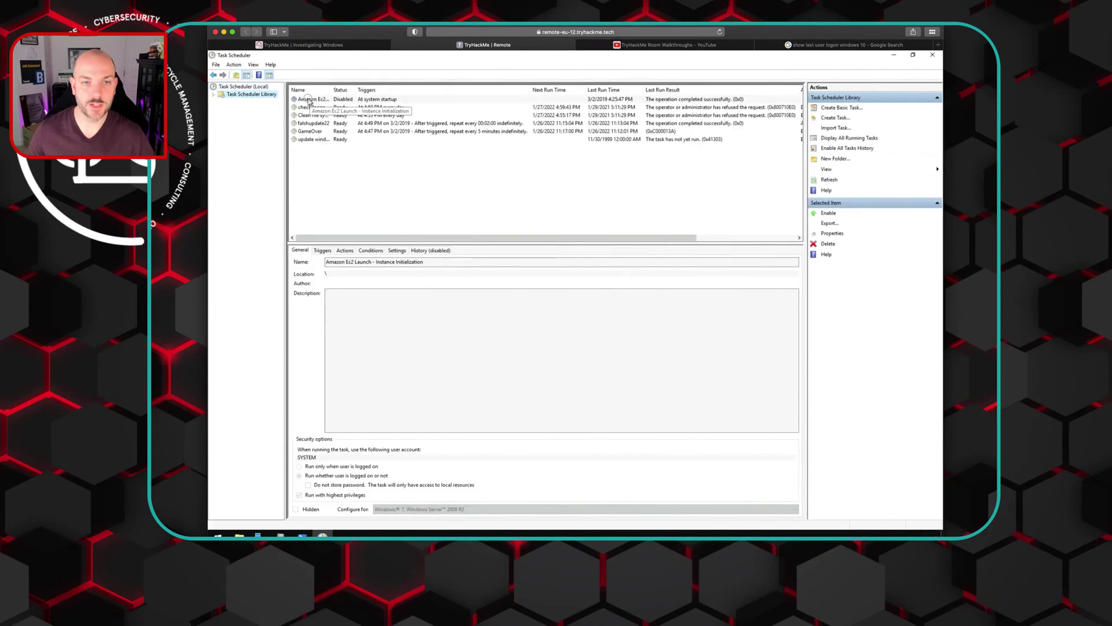
{"action": "left_click", "coordinate": [310, 101]}
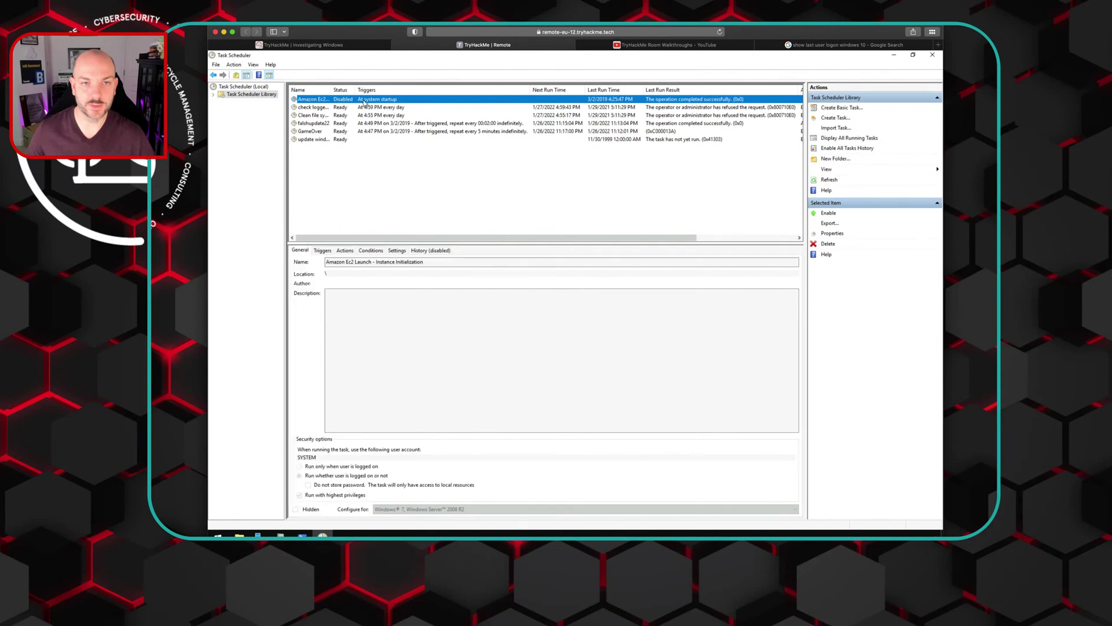
Step: Examine the triggers and actions of the "check logged in" task in the Task Scheduler Library
{"action": "left_click", "coordinate": [316, 109]}
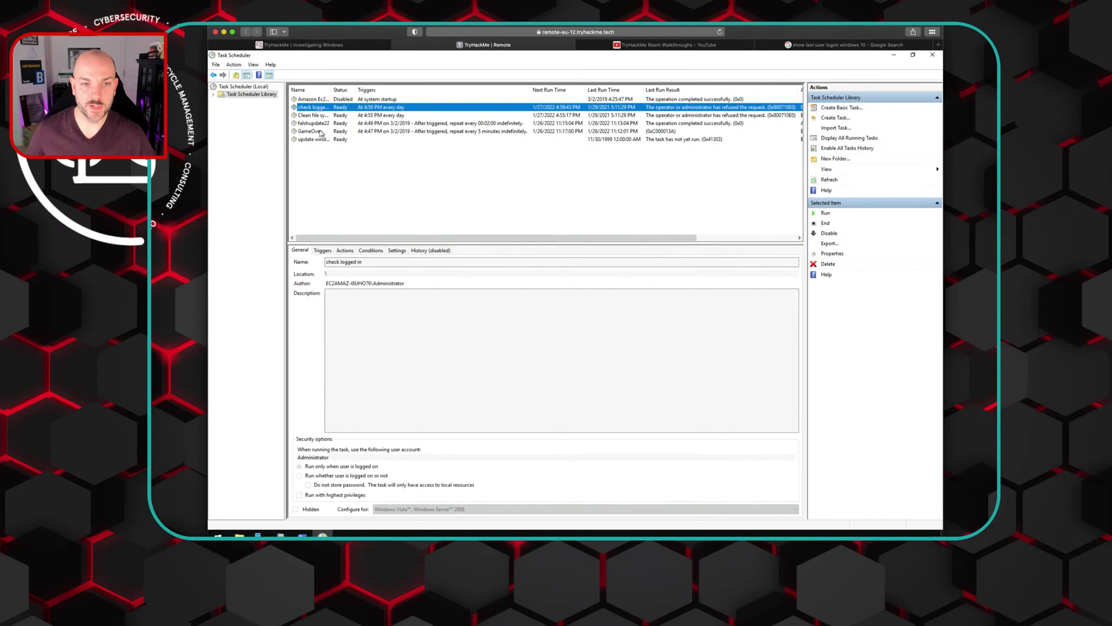
{"action": "left_click", "coordinate": [323, 251]}
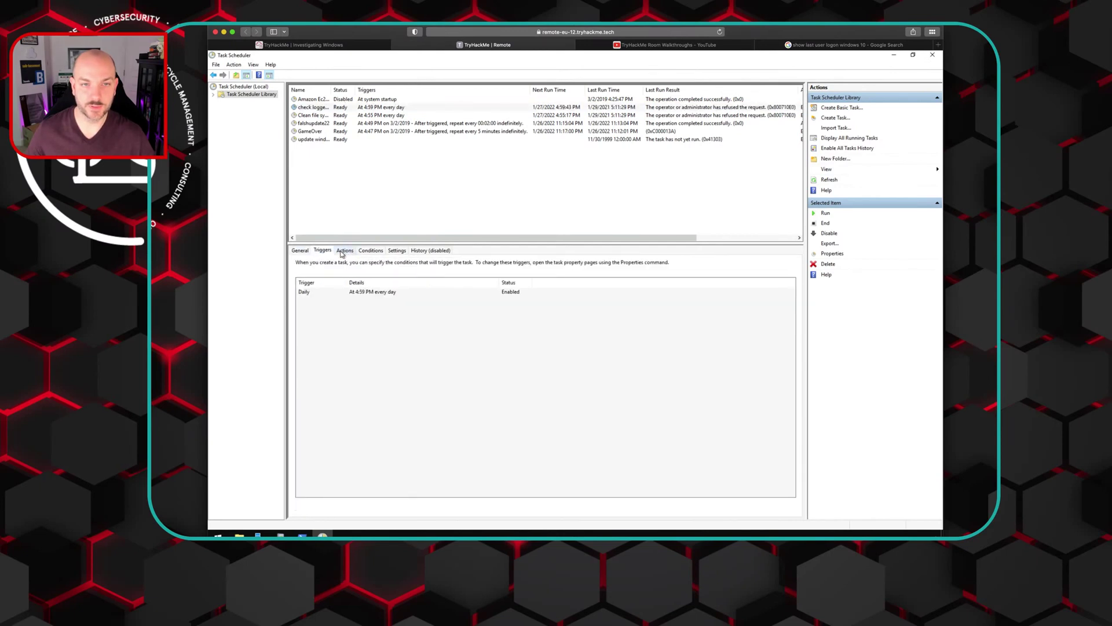
{"action": "left_click", "coordinate": [344, 251]}
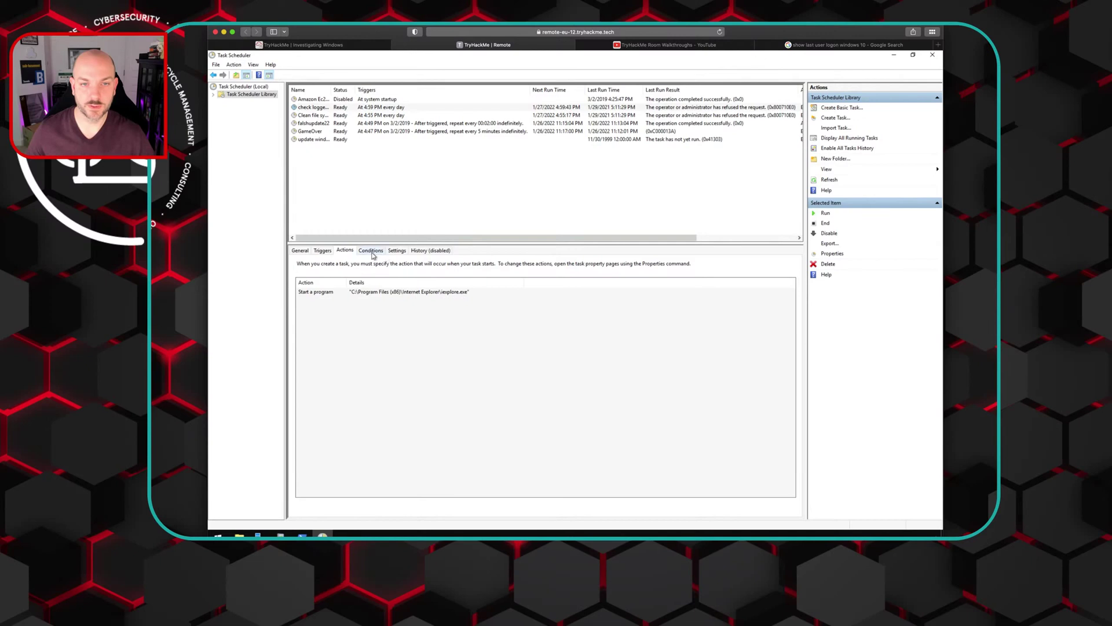
Step: Examine the general details and the action of the "Clean file system" scheduled task
{"action": "left_click", "coordinate": [313, 116]}
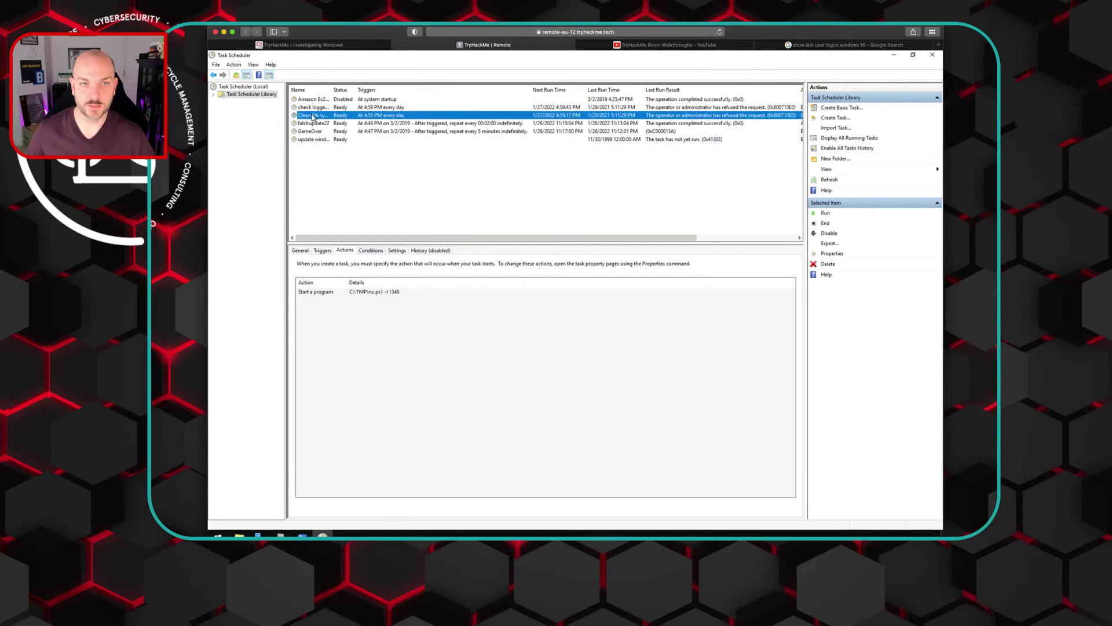
{"action": "left_click", "coordinate": [301, 251]}
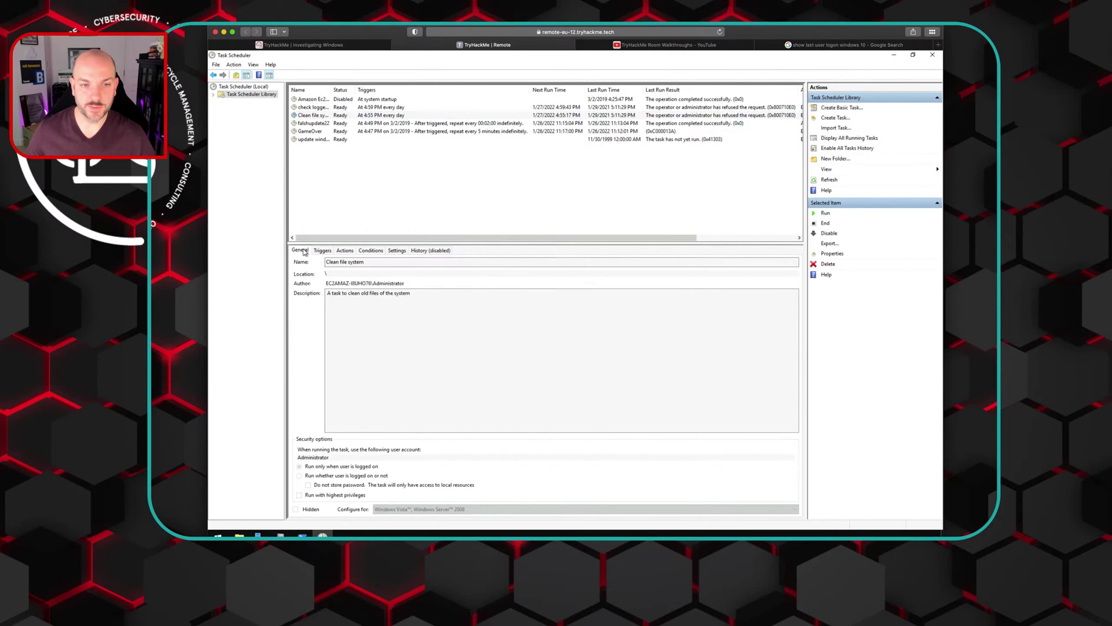
{"action": "left_click", "coordinate": [344, 251]}
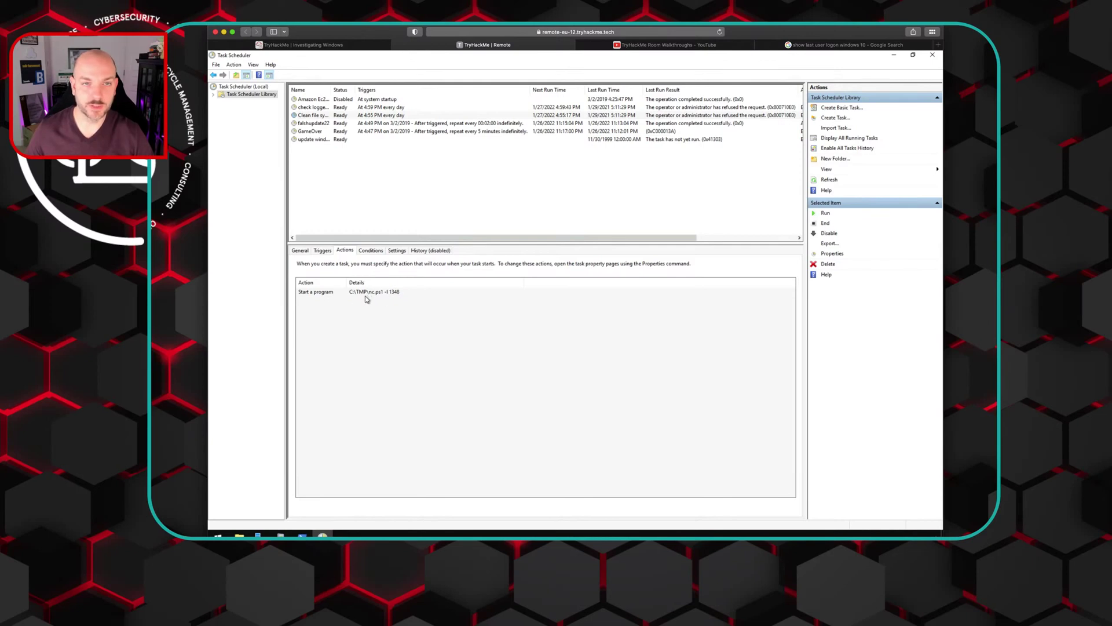
Step: Examine the actions of the falshupdate22 and GameOver tasks, and compare the task list with the room's malicious scheduled task question
{"action": "left_click", "coordinate": [307, 124]}
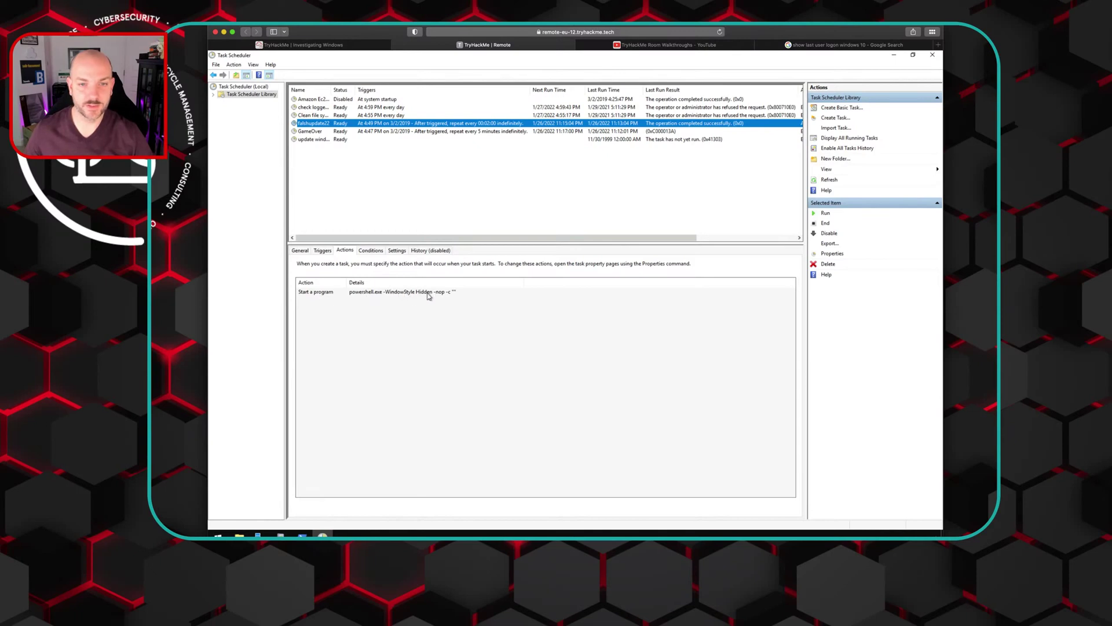
{"action": "left_click", "coordinate": [311, 132]}
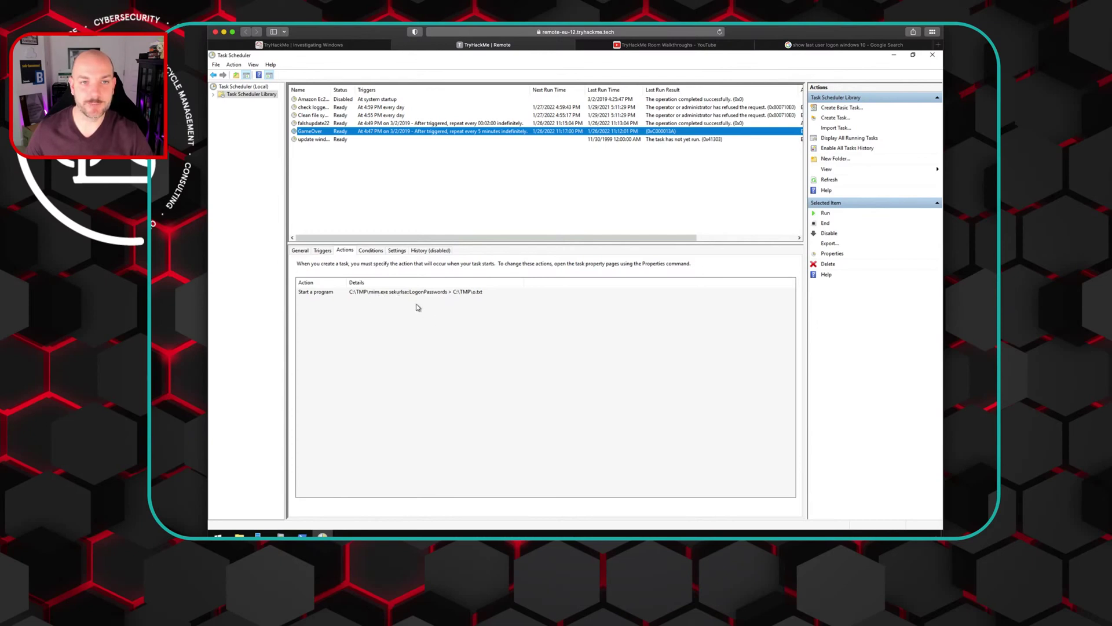
{"action": "left_click", "coordinate": [319, 45]}
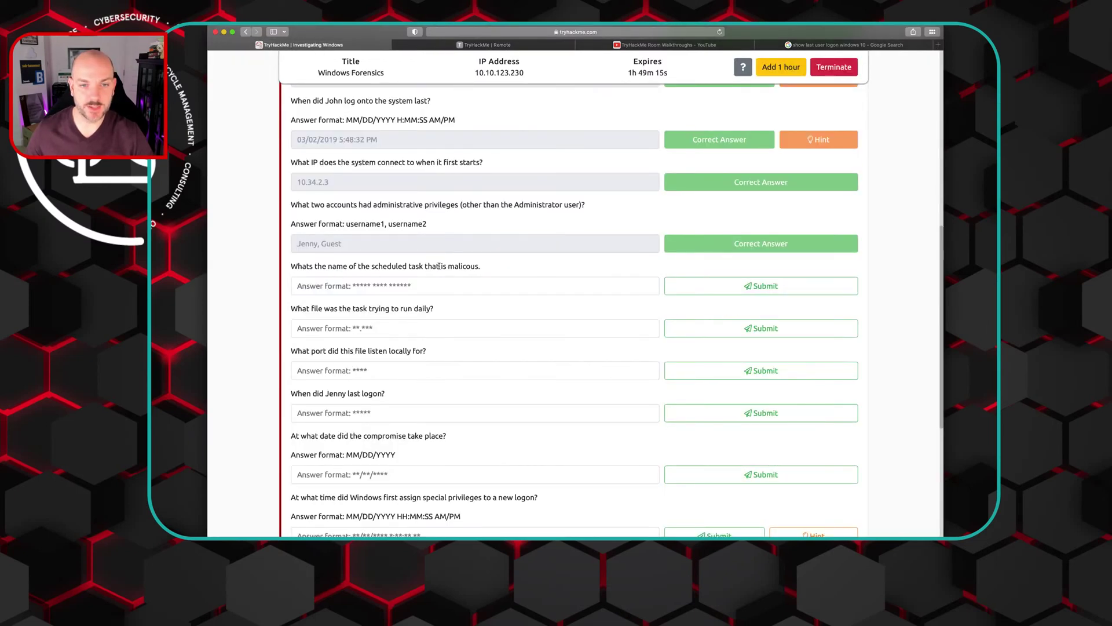
{"action": "left_click", "coordinate": [424, 46]}
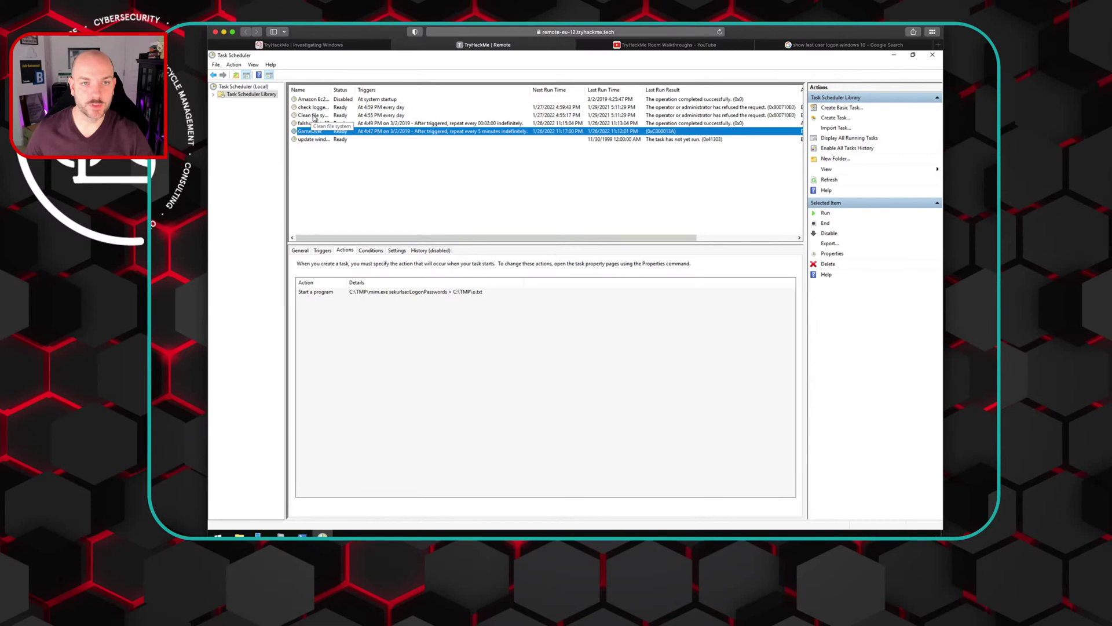
Step: Submit "clean file system" as the room's answer for the name of the malicious scheduled task
{"action": "left_click", "coordinate": [329, 46]}
{"action": "left_click", "coordinate": [359, 286]}
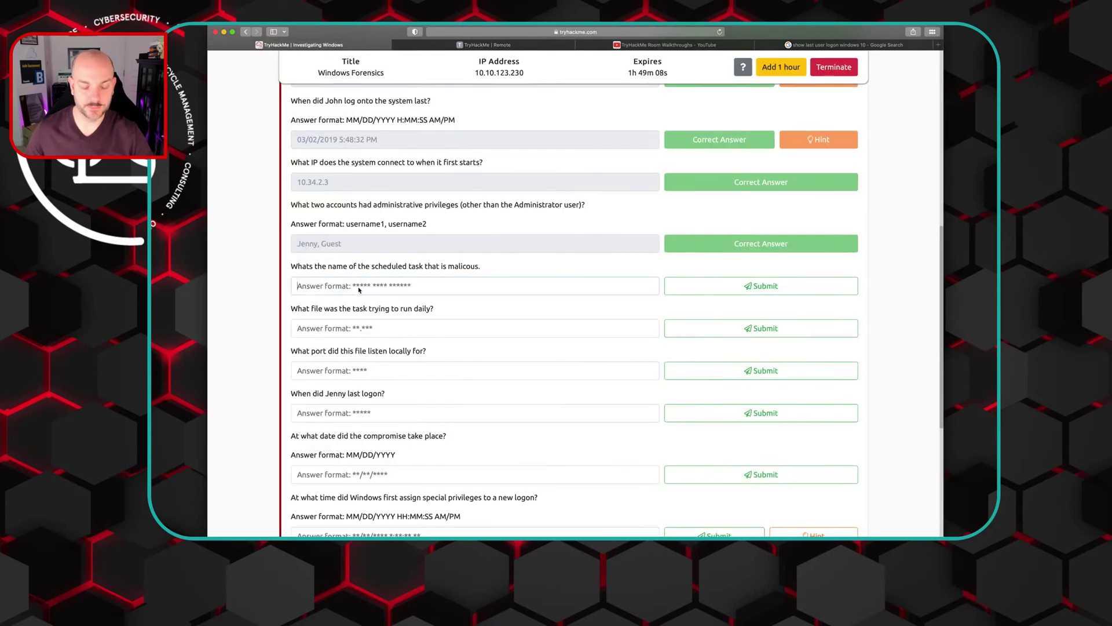
{"action": "type", "text": "clean file system"}
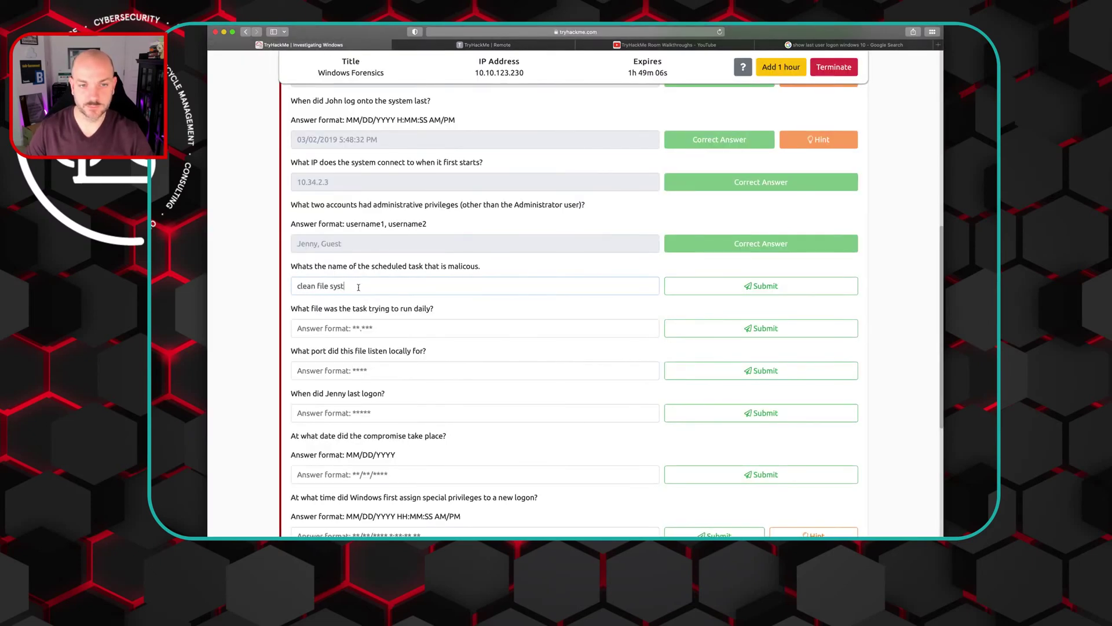
{"action": "left_click", "coordinate": [730, 292]}
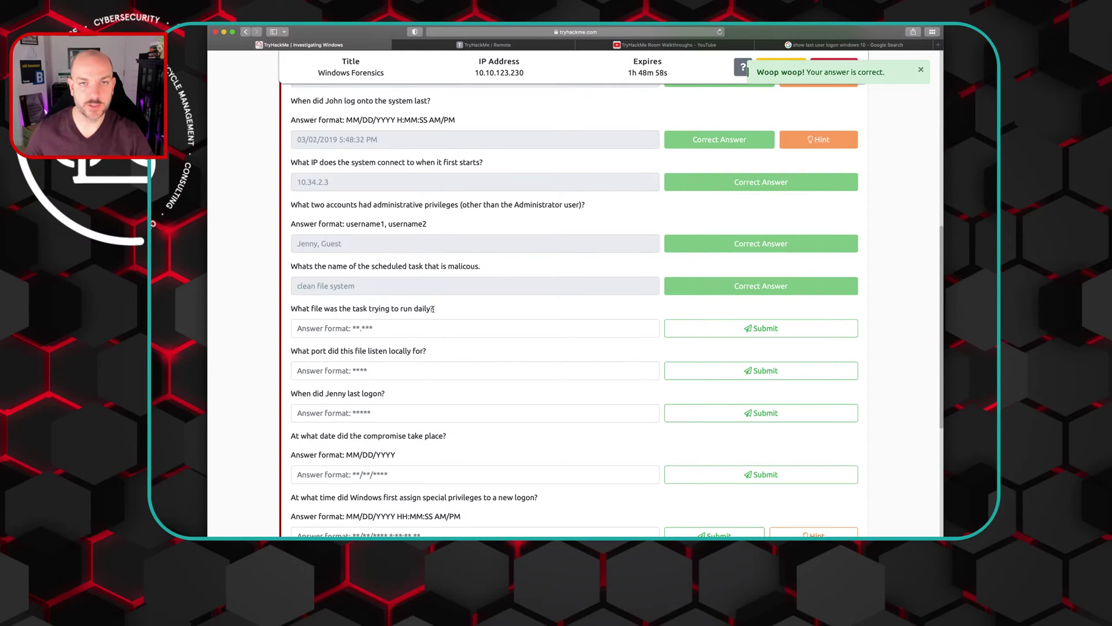
Step: Look up the program started by the "Clean file system" task and submit nc.ps1 as the file it runs daily
{"action": "left_click", "coordinate": [496, 46]}
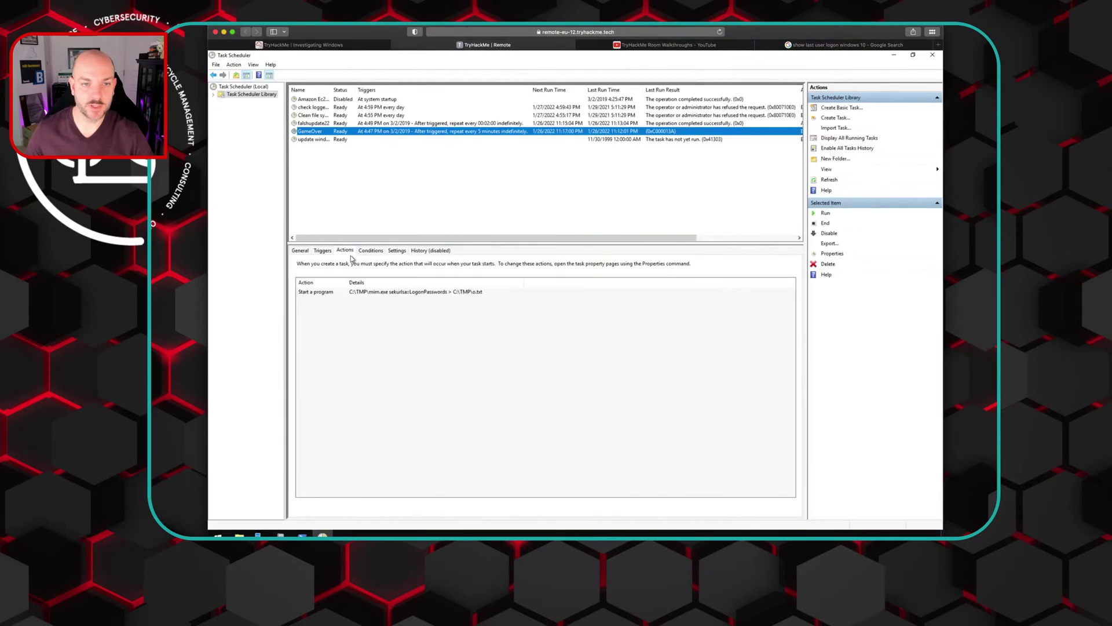
{"action": "left_click", "coordinate": [321, 115]}
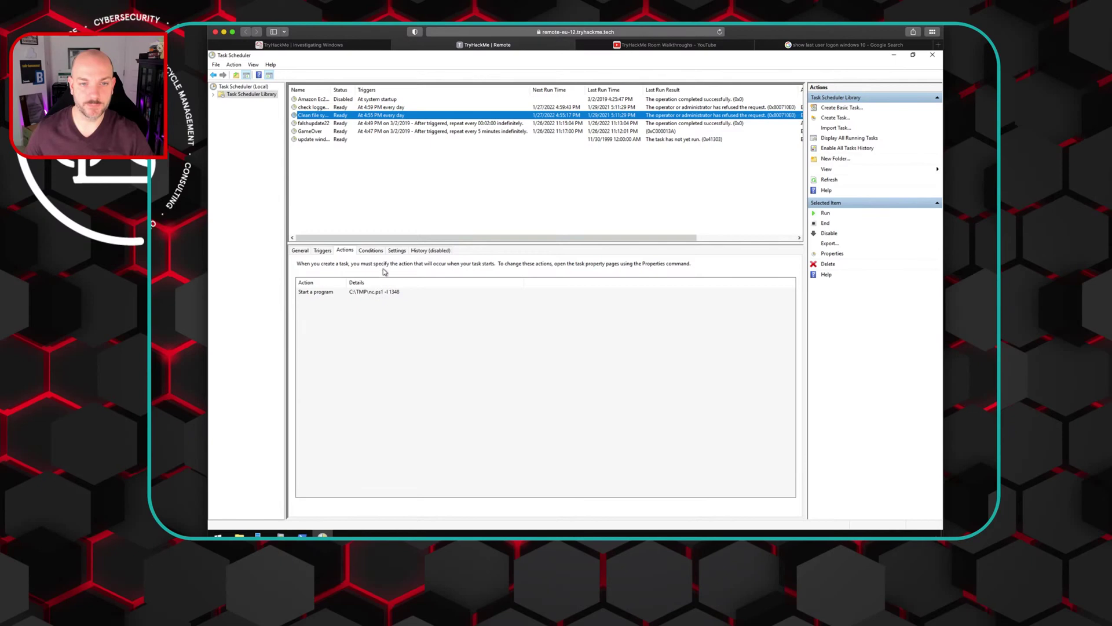
{"action": "left_click", "coordinate": [332, 46]}
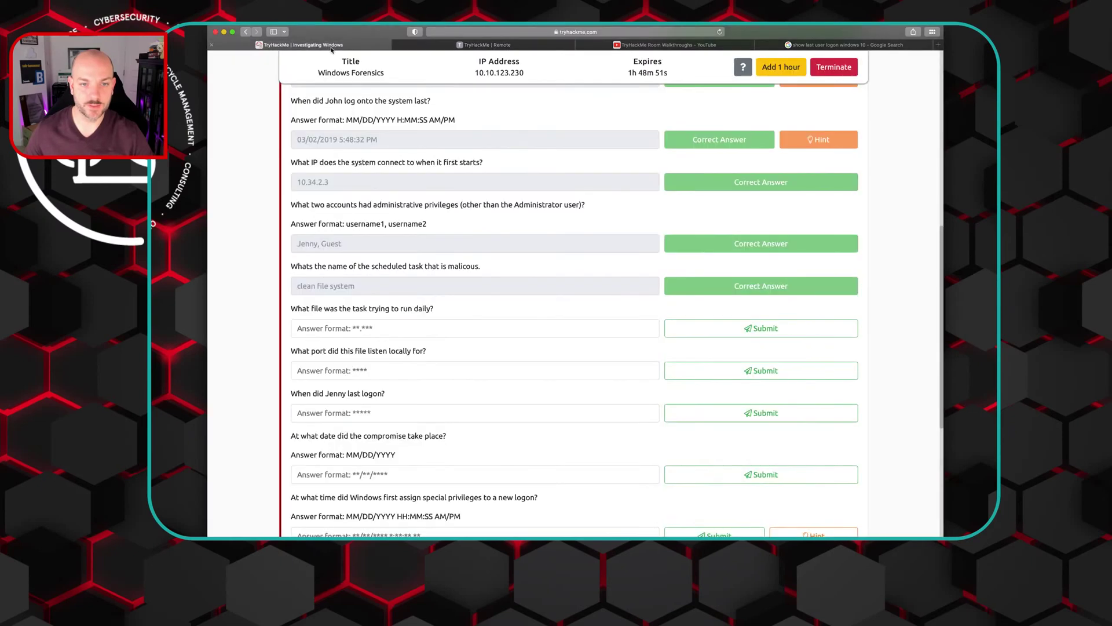
{"action": "left_click", "coordinate": [350, 330]}
{"action": "type", "text": "nc.p"}
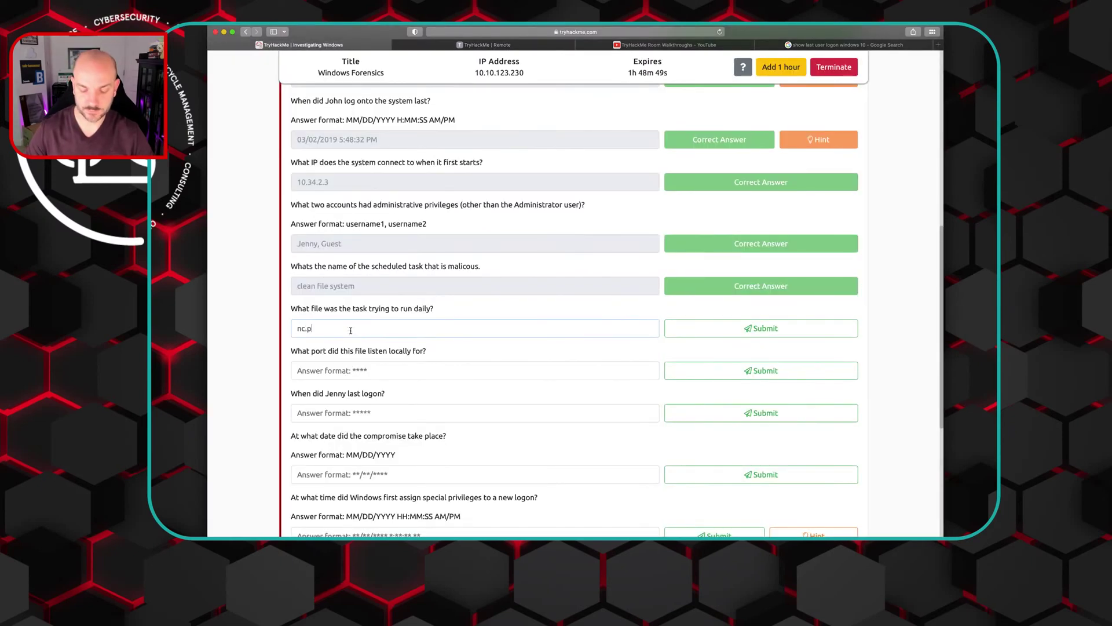
{"action": "type", "text": "s1"}
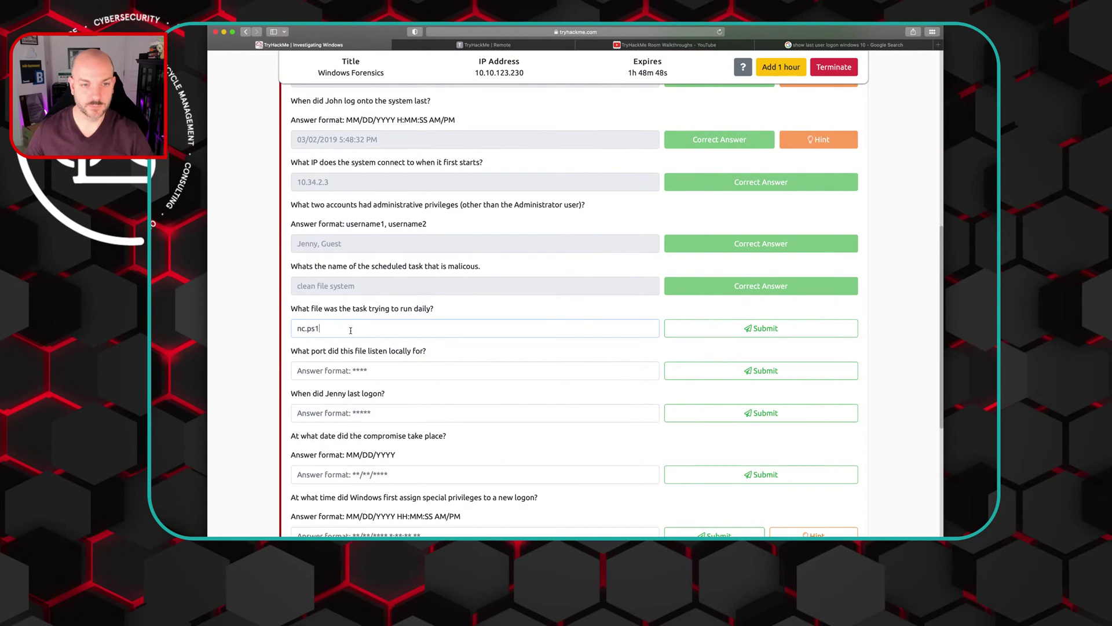
{"action": "left_click", "coordinate": [741, 328]}
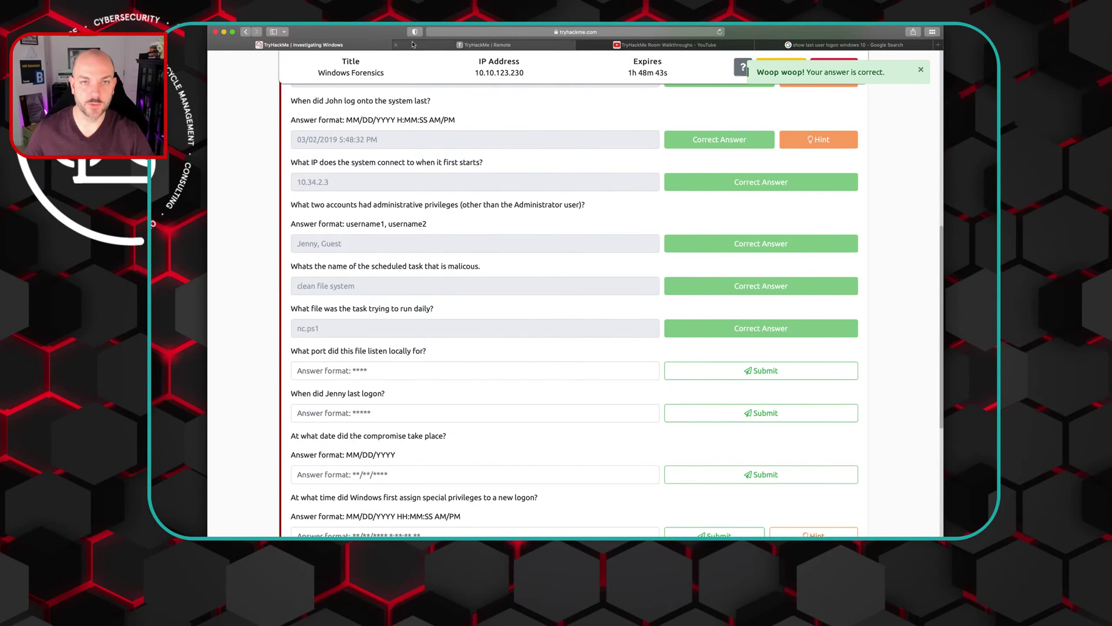
Step: Check the port argument in the "Clean file system" task's action and submit 1348 as the local listening port
{"action": "left_click", "coordinate": [483, 45]}
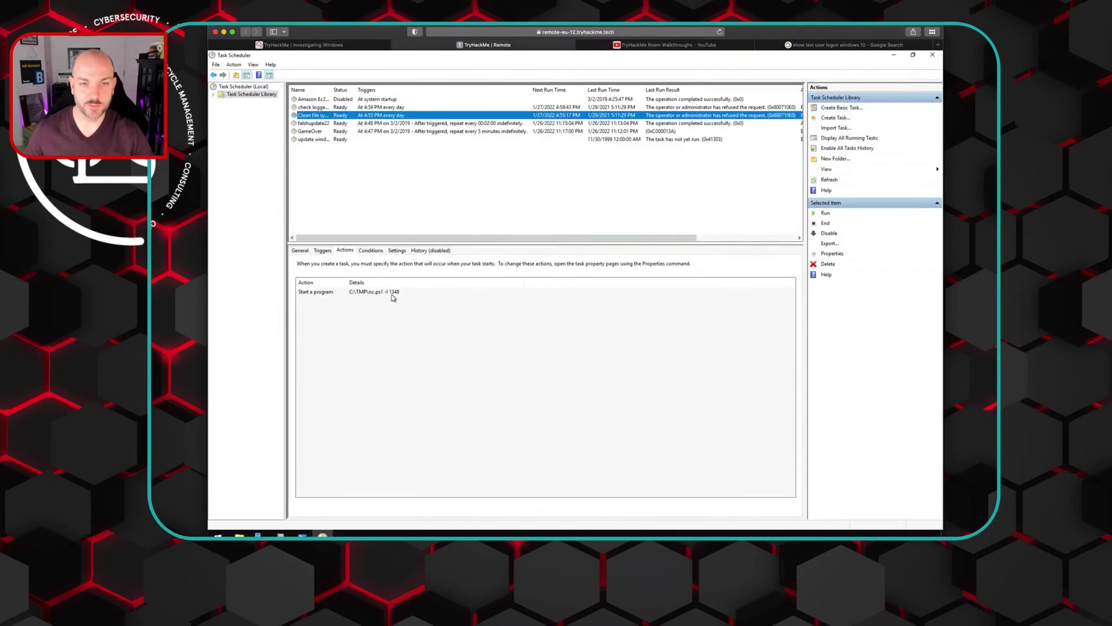
{"action": "left_click", "coordinate": [347, 46]}
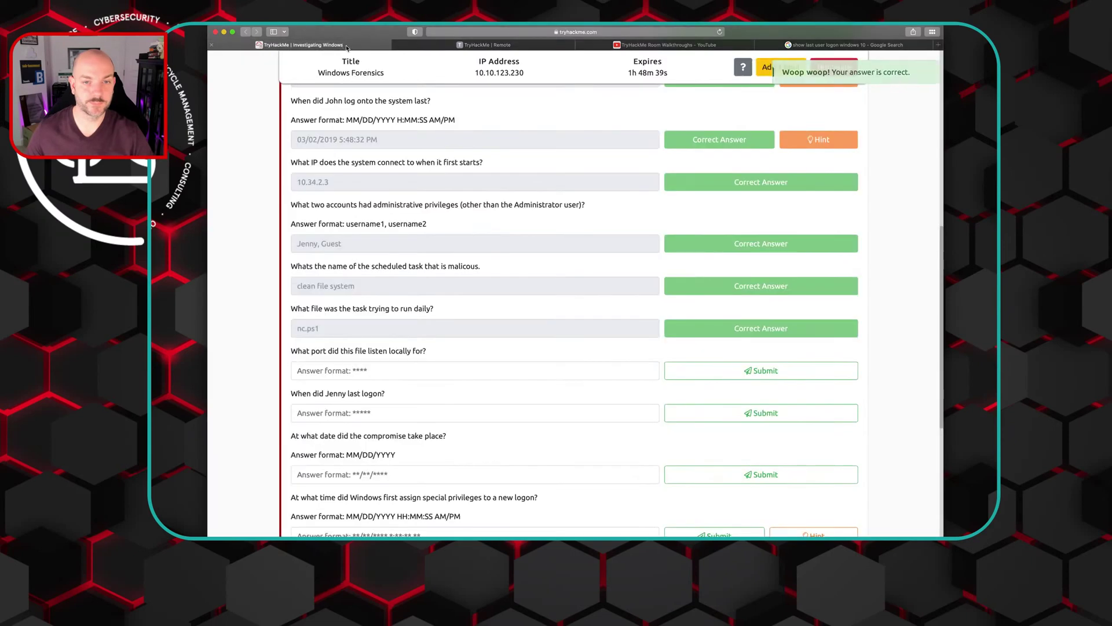
{"action": "left_click", "coordinate": [367, 369]}
{"action": "type", "text": "1348"}
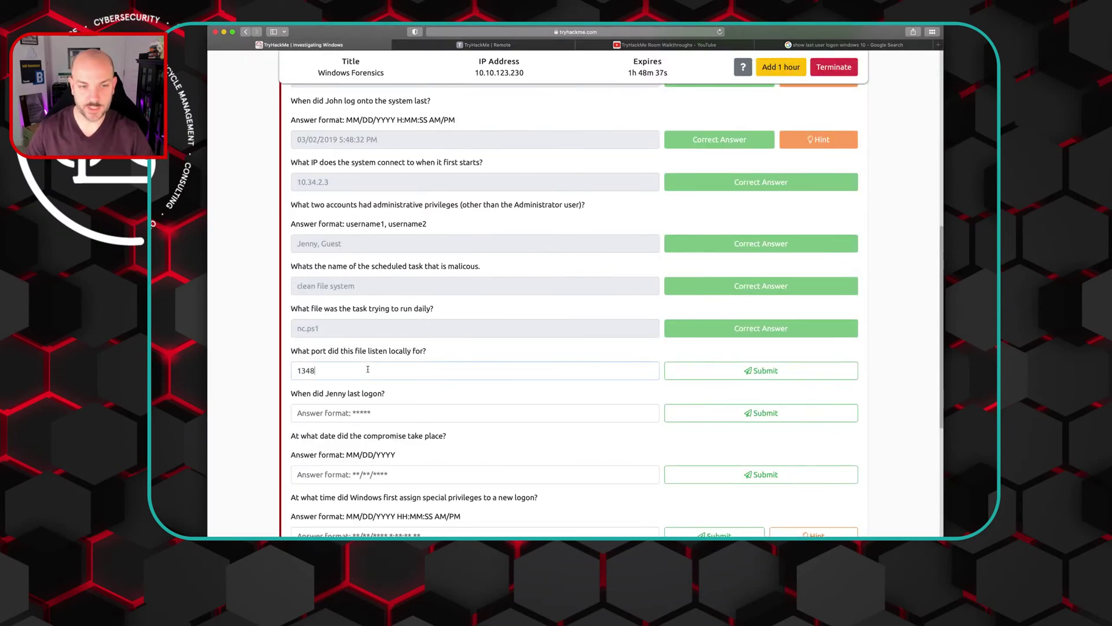
{"action": "left_click", "coordinate": [762, 369]}
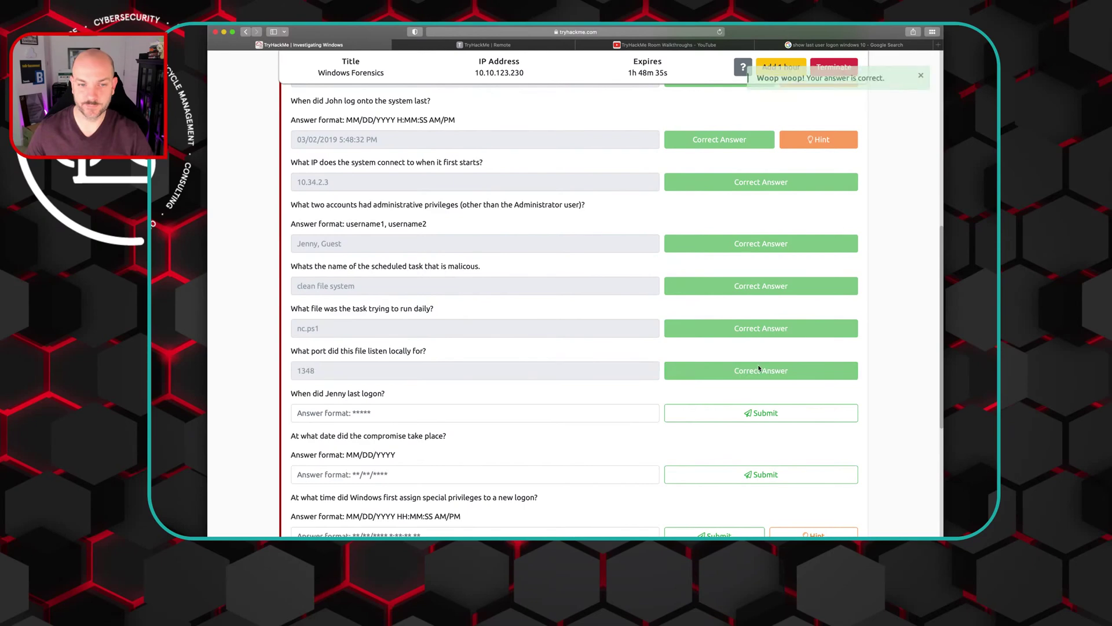
Step: Check the room's last logon question, then close Task Scheduler and minimize Server Manager on the remote machine to reach PowerShell
{"action": "scroll", "coordinate": [631, 386], "scroll_direction": "down", "scroll_amount": 2}
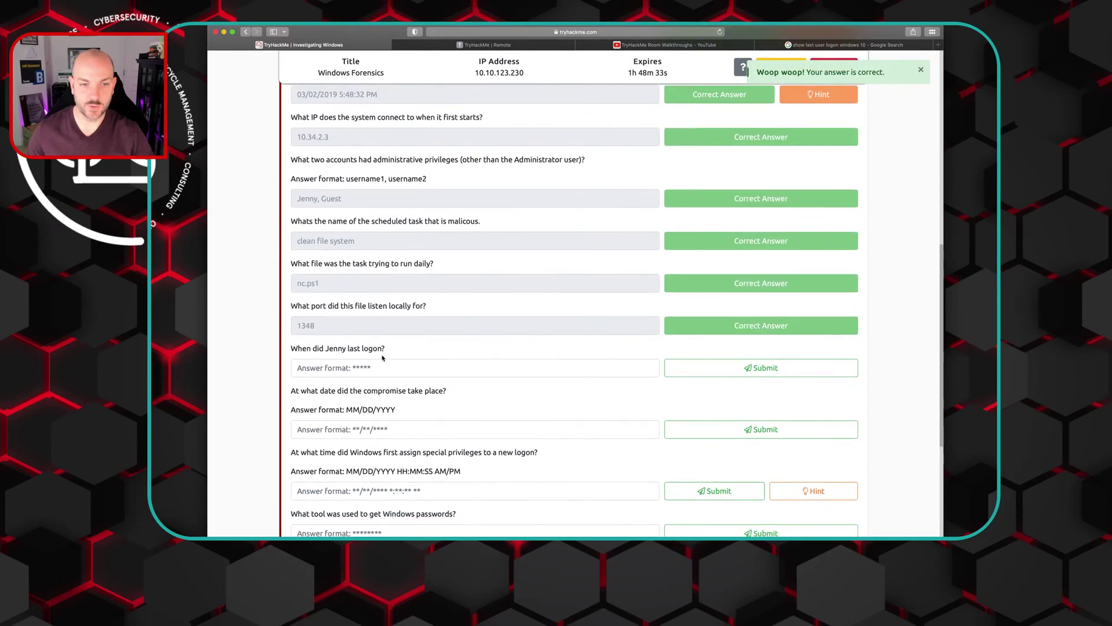
{"action": "left_click", "coordinate": [485, 45]}
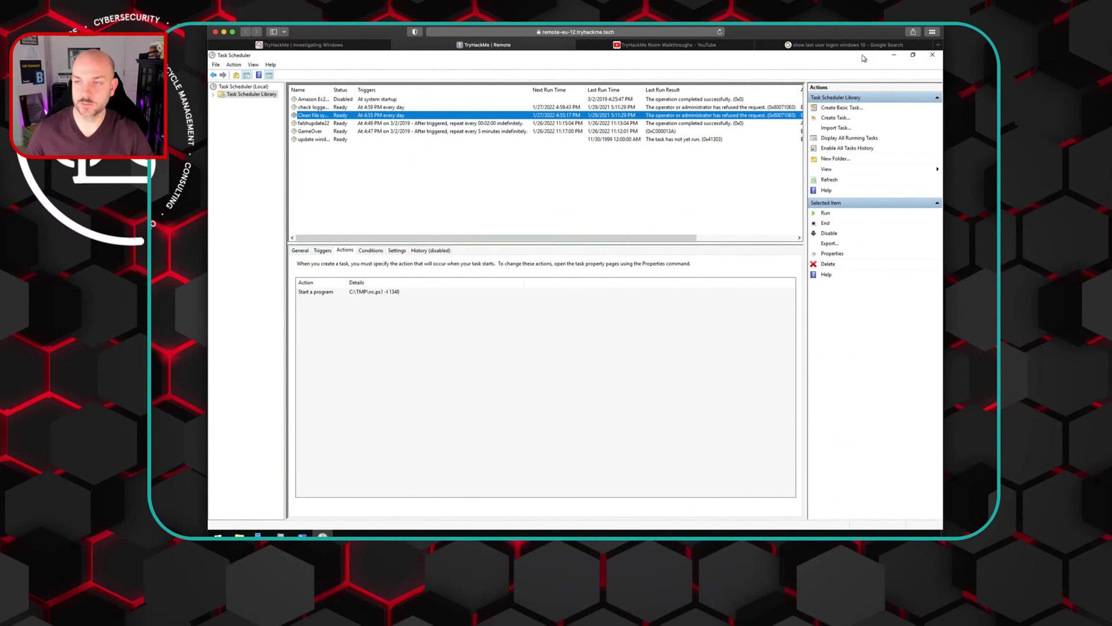
{"action": "left_click", "coordinate": [933, 56]}
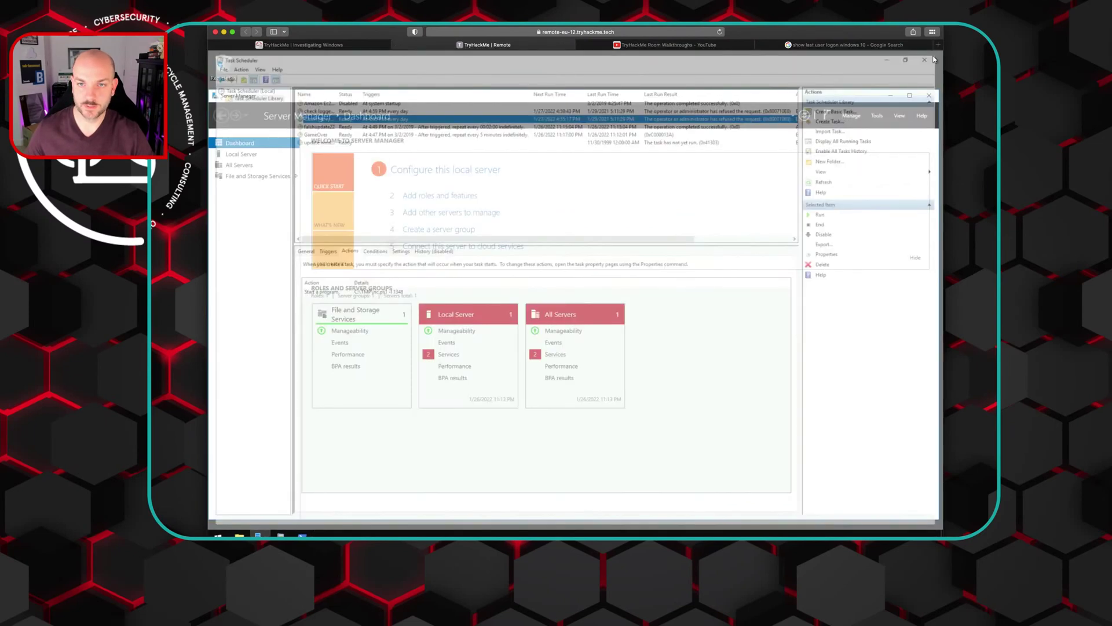
{"action": "left_click", "coordinate": [893, 96]}
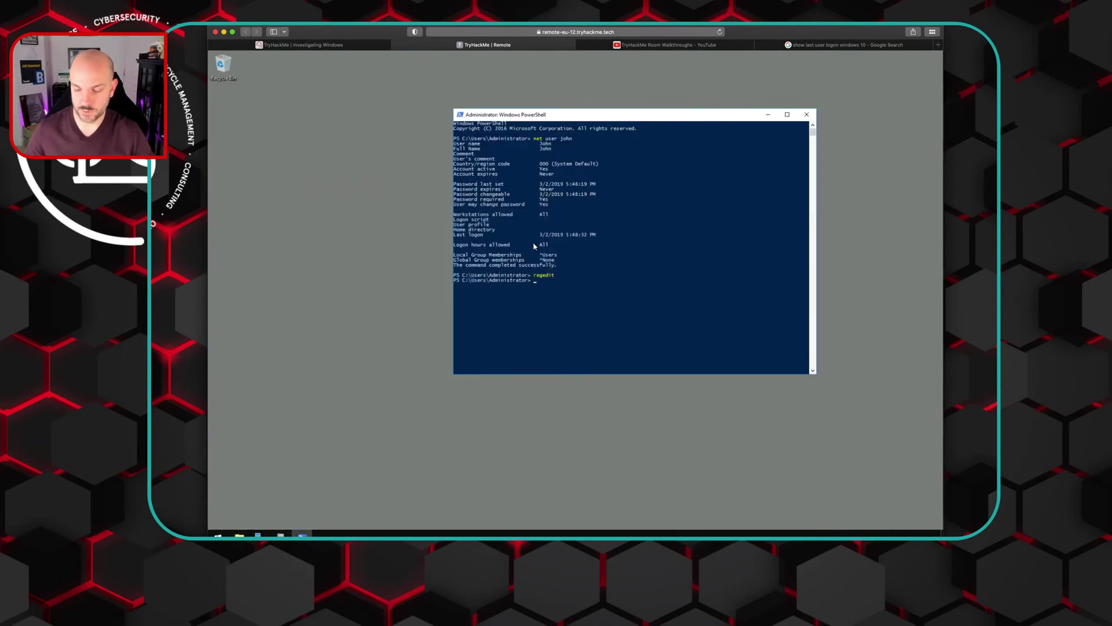
Step: In PowerShell, run net user for the account named in the last logon question, and enlarge the browser view to read its details
{"action": "key", "text": "Up"}
{"action": "key", "text": "Up"}
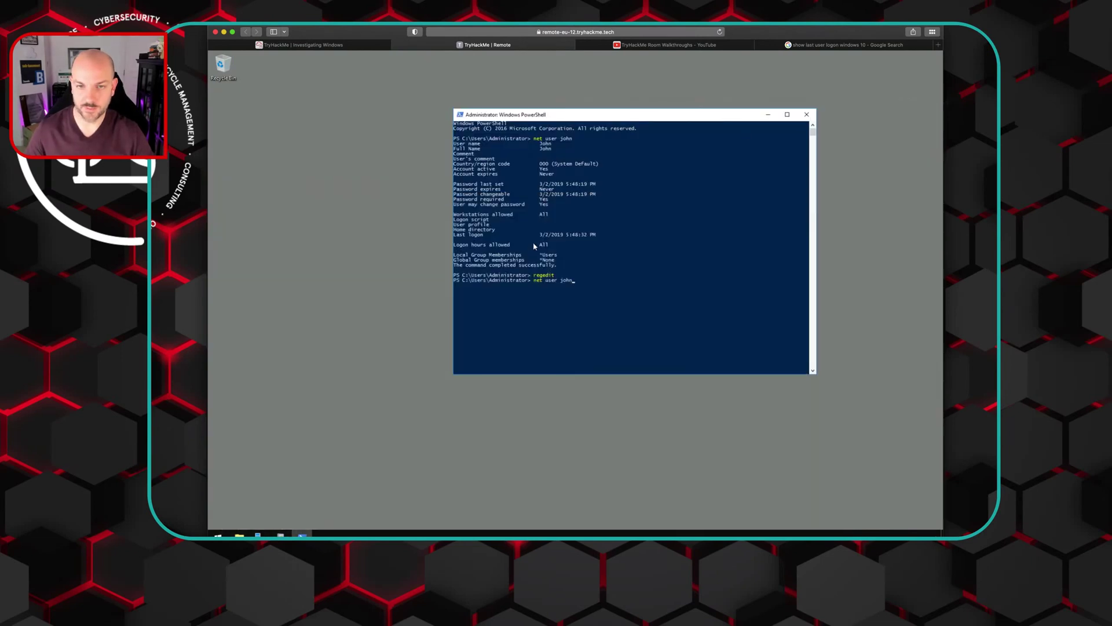
{"action": "type", "text": "jenny"}
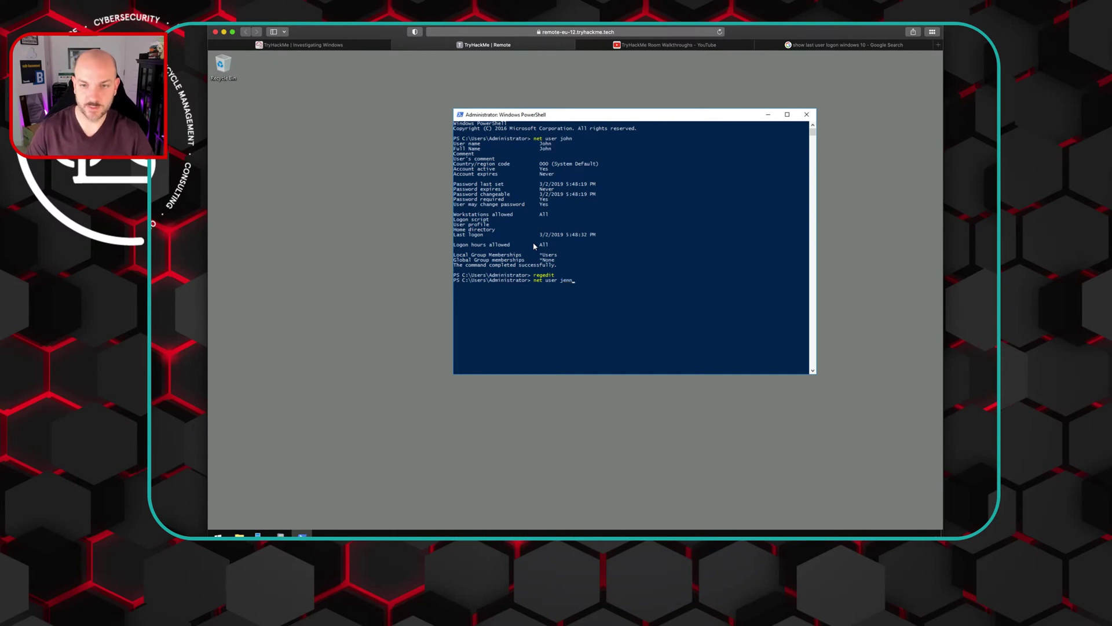
{"action": "key", "text": "Return"}
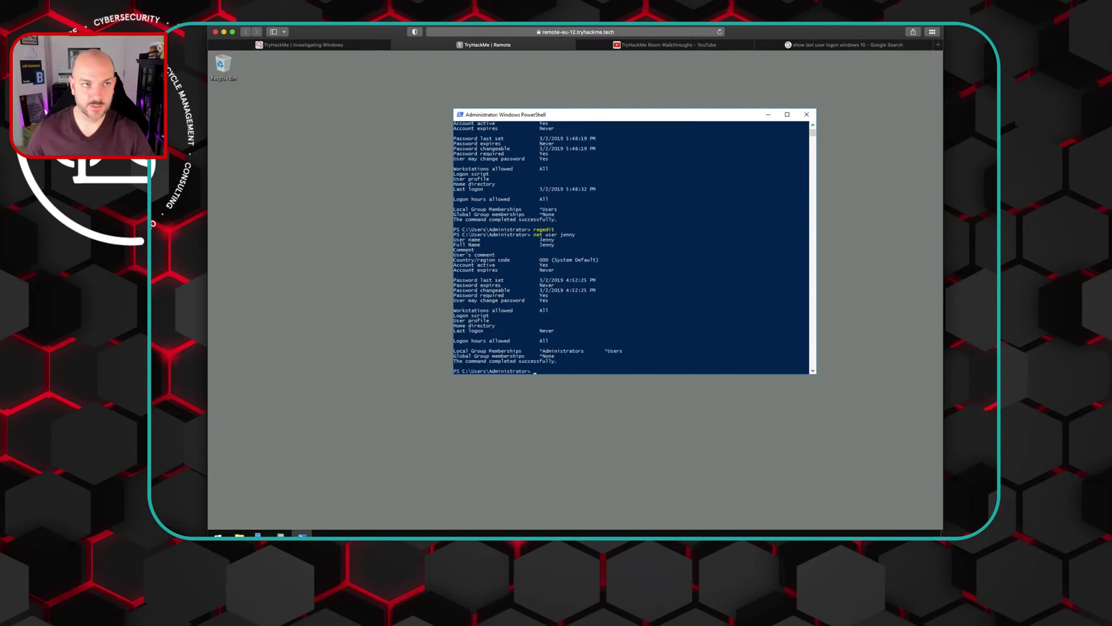
{"action": "left_click", "coordinate": [175, 22]}
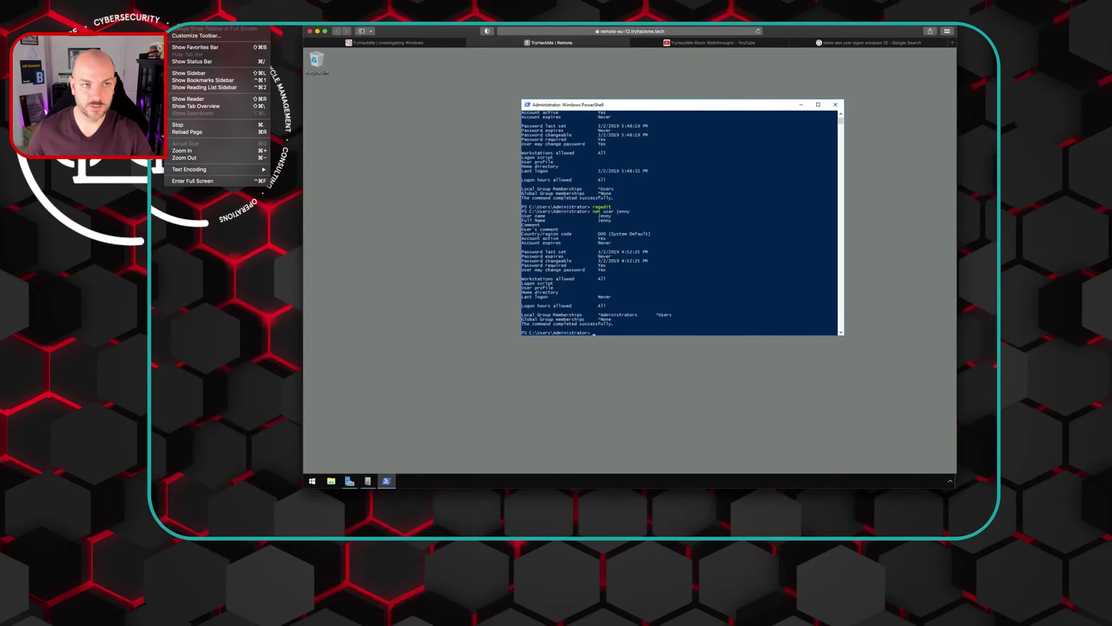
{"action": "left_click", "coordinate": [190, 151]}
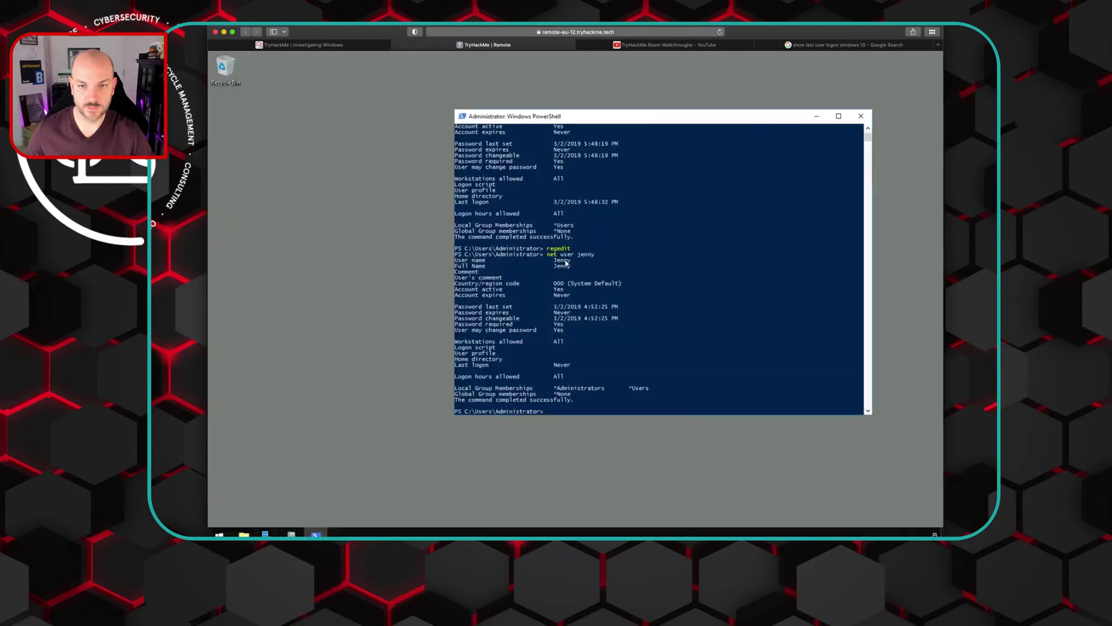
{"action": "left_click_drag", "start_coordinate": [573, 116], "coordinate": [536, 121]}
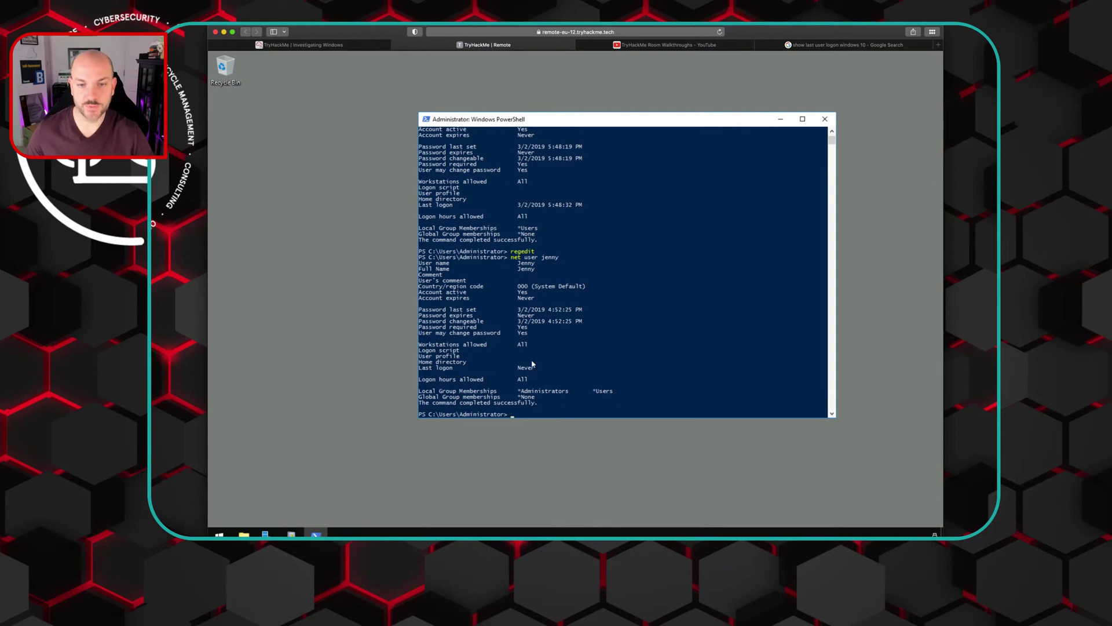
Step: Submit "never" as the answer to the room's question about the account's last logon
{"action": "left_click", "coordinate": [346, 48]}
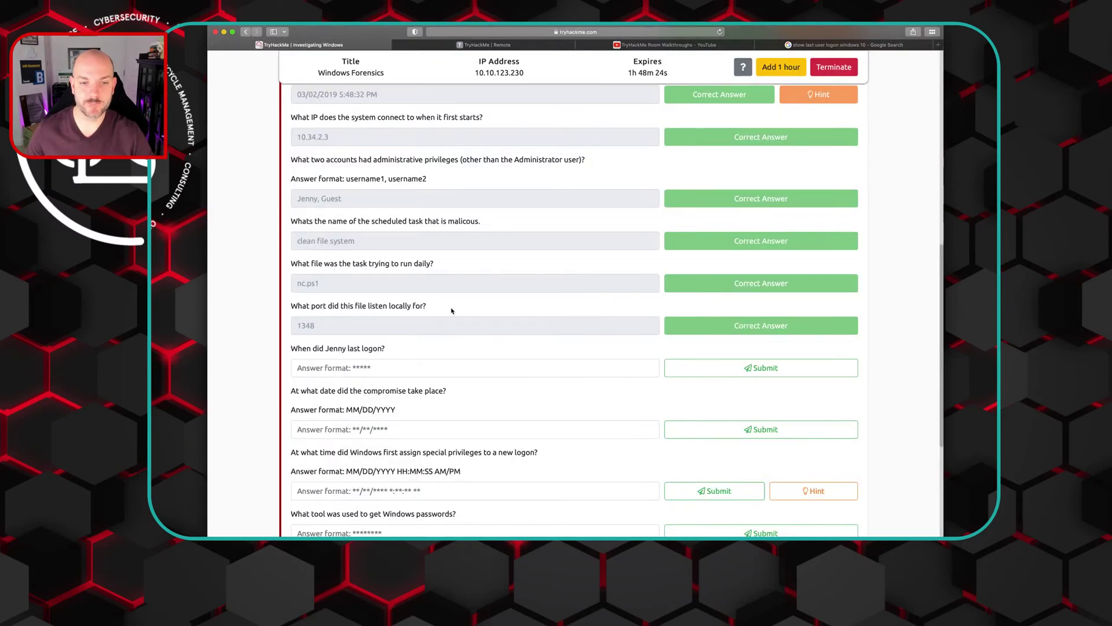
{"action": "left_click", "coordinate": [360, 373]}
{"action": "type", "text": "never"}
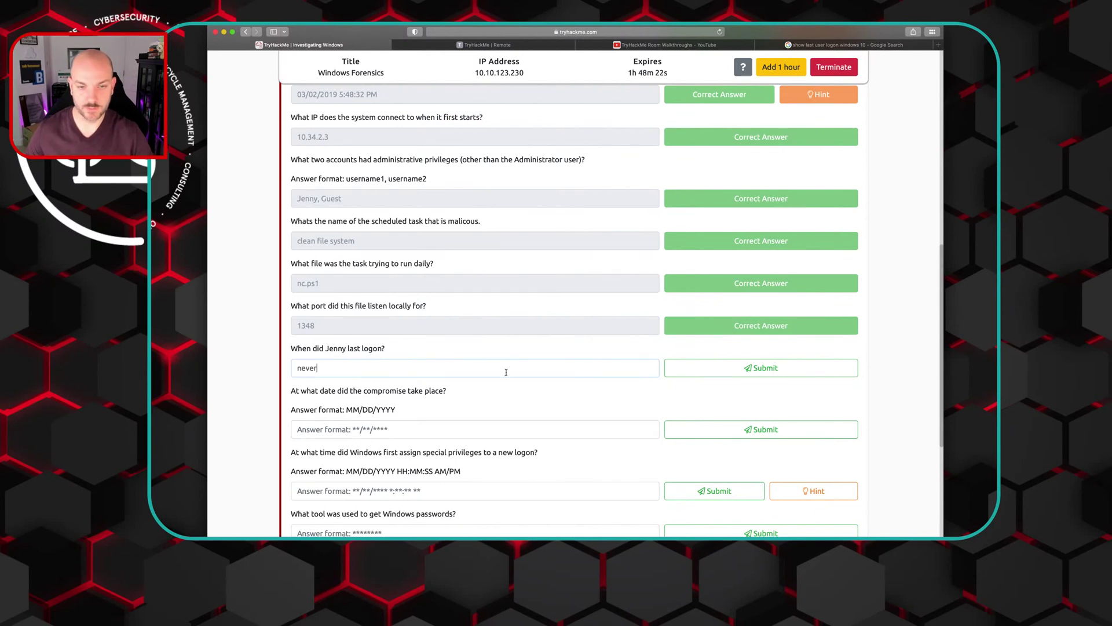
{"action": "left_click", "coordinate": [705, 366]}
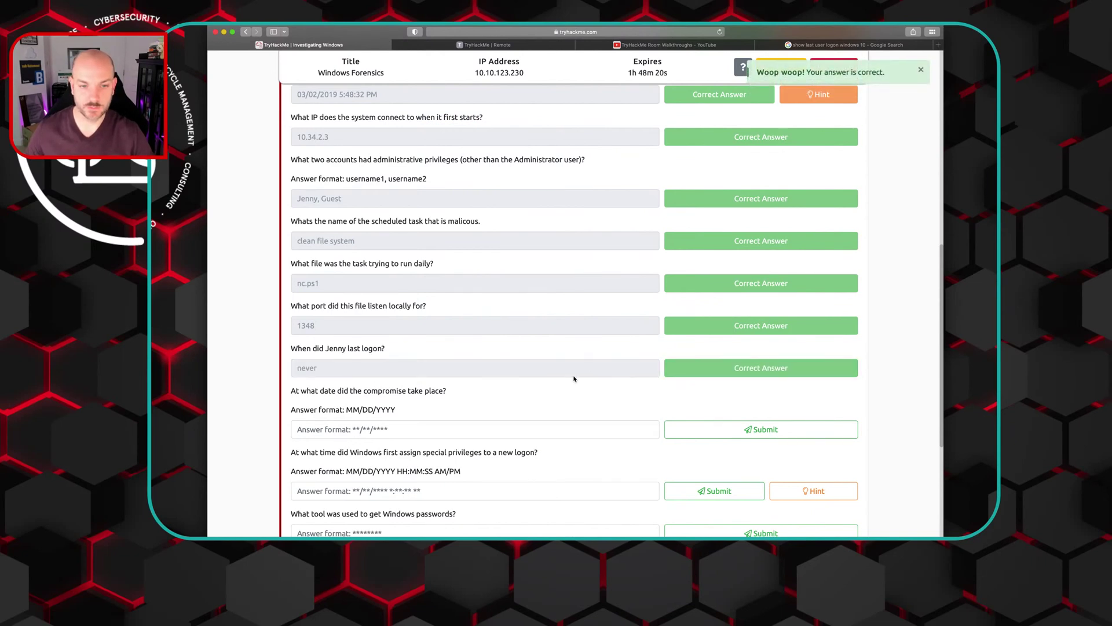
Step: Read the compromise date question, then reopen Task Scheduler on the remote machine and check the falshupdate22 task's trigger date
{"action": "scroll", "coordinate": [573, 378], "scroll_direction": "down", "scroll_amount": 1}
{"action": "scroll", "coordinate": [573, 378], "scroll_direction": "down", "scroll_amount": 2}
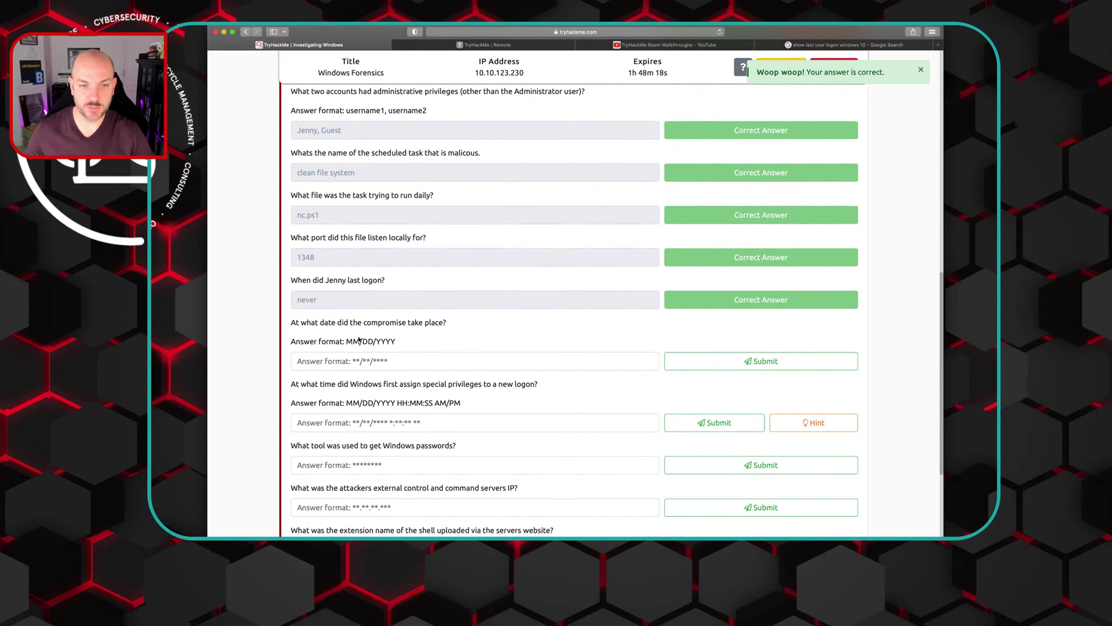
{"action": "left_click", "coordinate": [490, 46]}
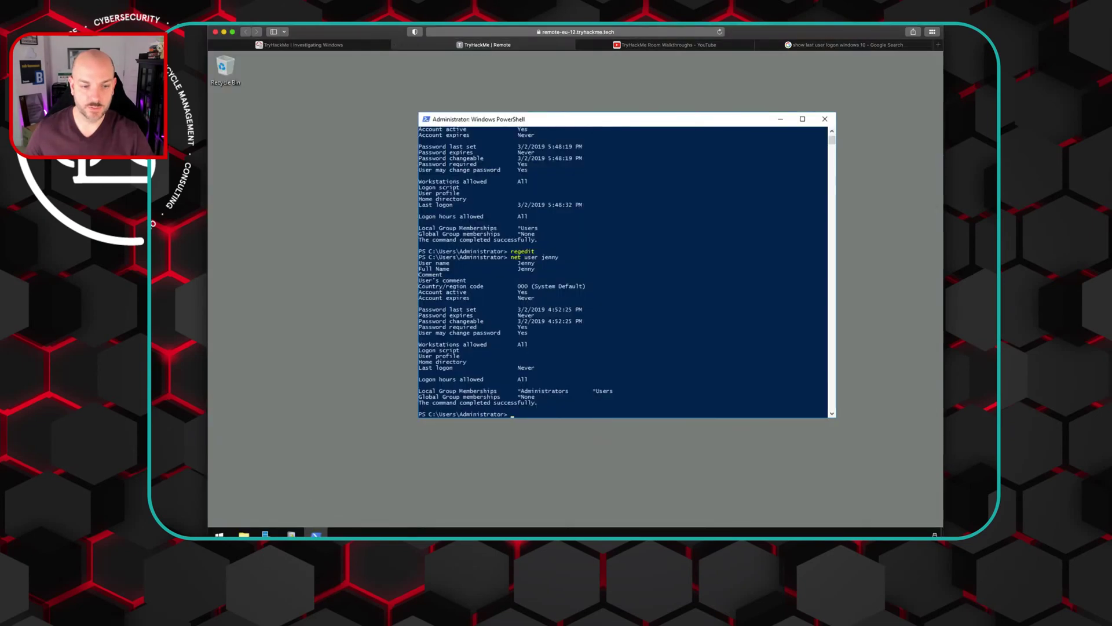
{"action": "left_click", "coordinate": [265, 533]}
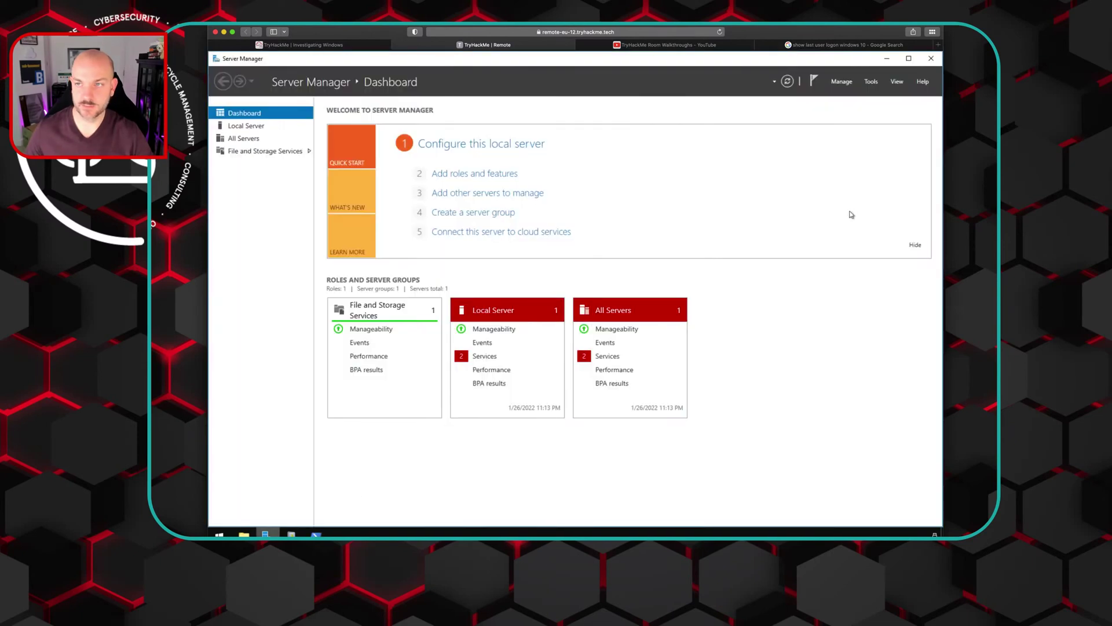
{"action": "left_click", "coordinate": [871, 83]}
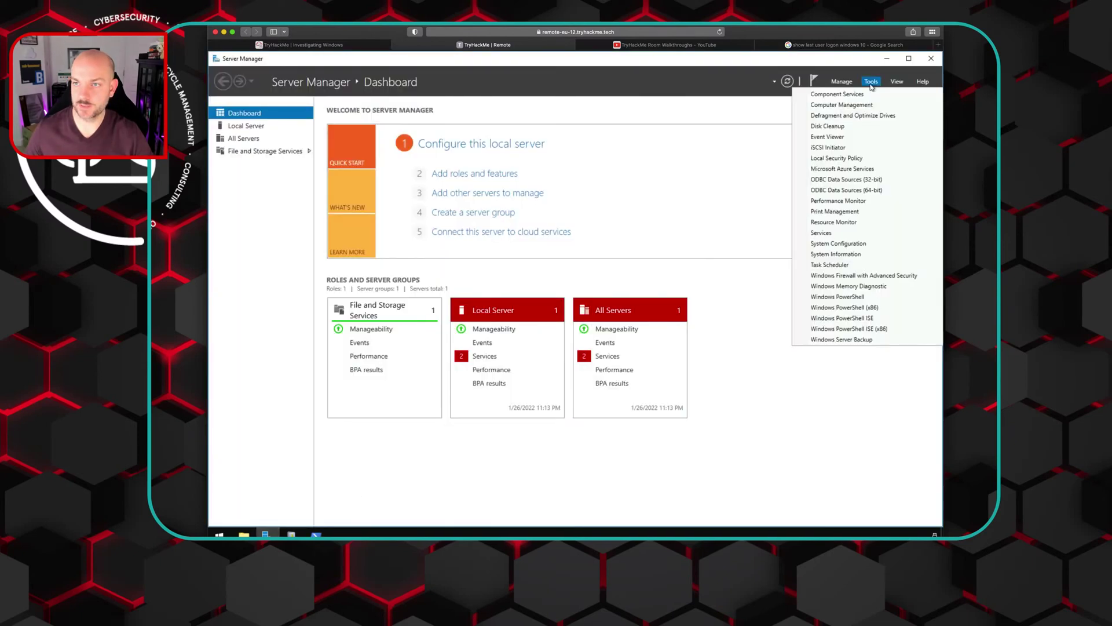
{"action": "left_click", "coordinate": [829, 265]}
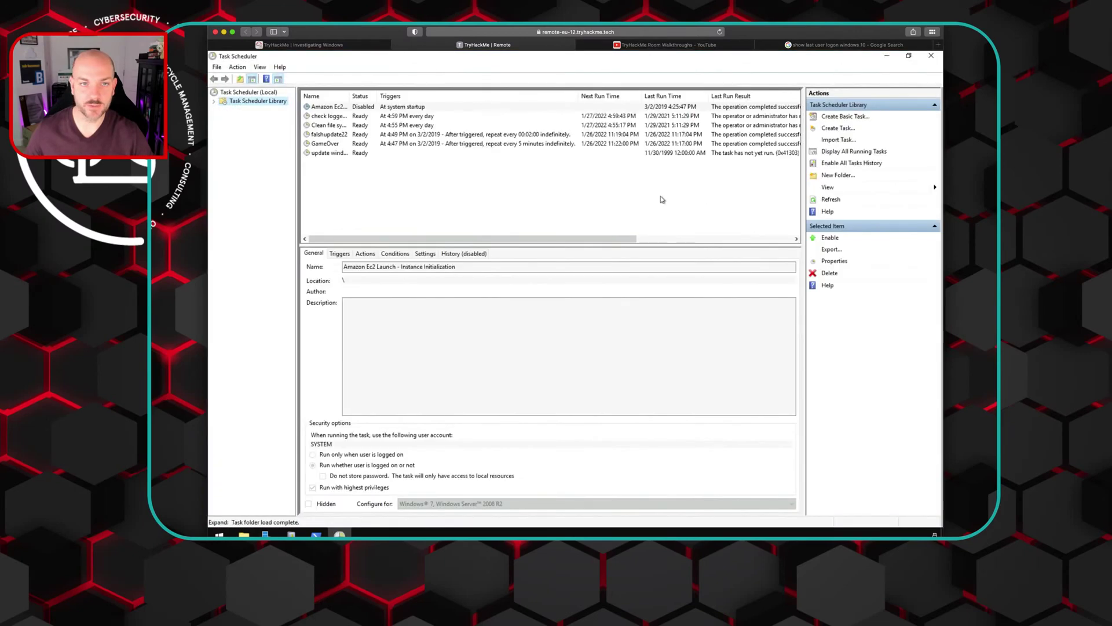
{"action": "left_click", "coordinate": [421, 136]}
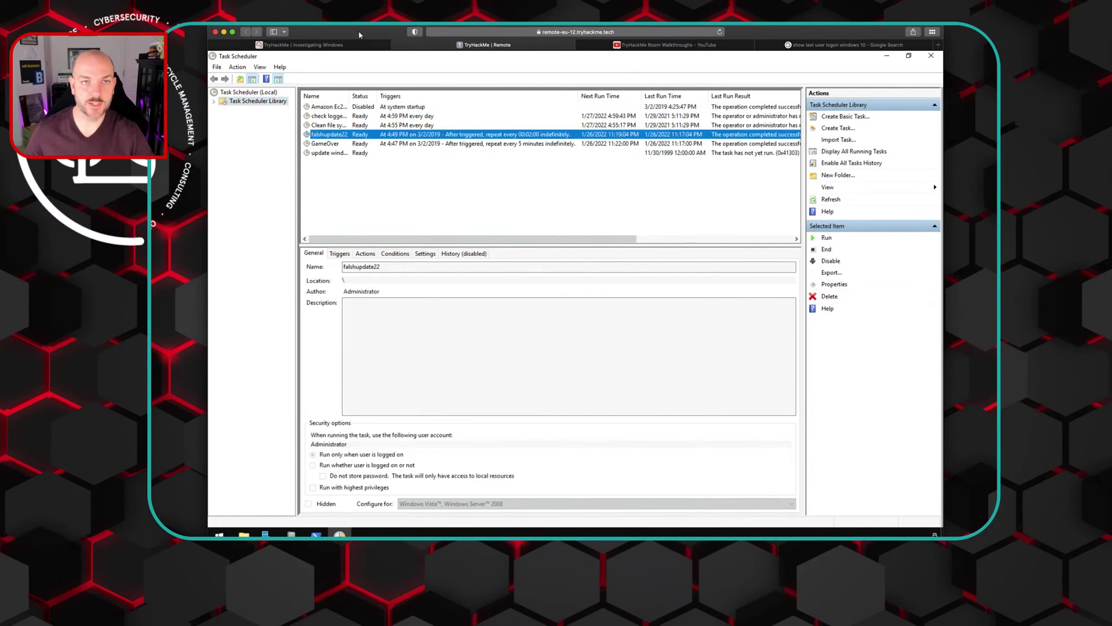
Step: Submit 03/02/2019 as the date of the compromise, rechecking the task list on the remote machine
{"action": "left_click", "coordinate": [334, 45]}
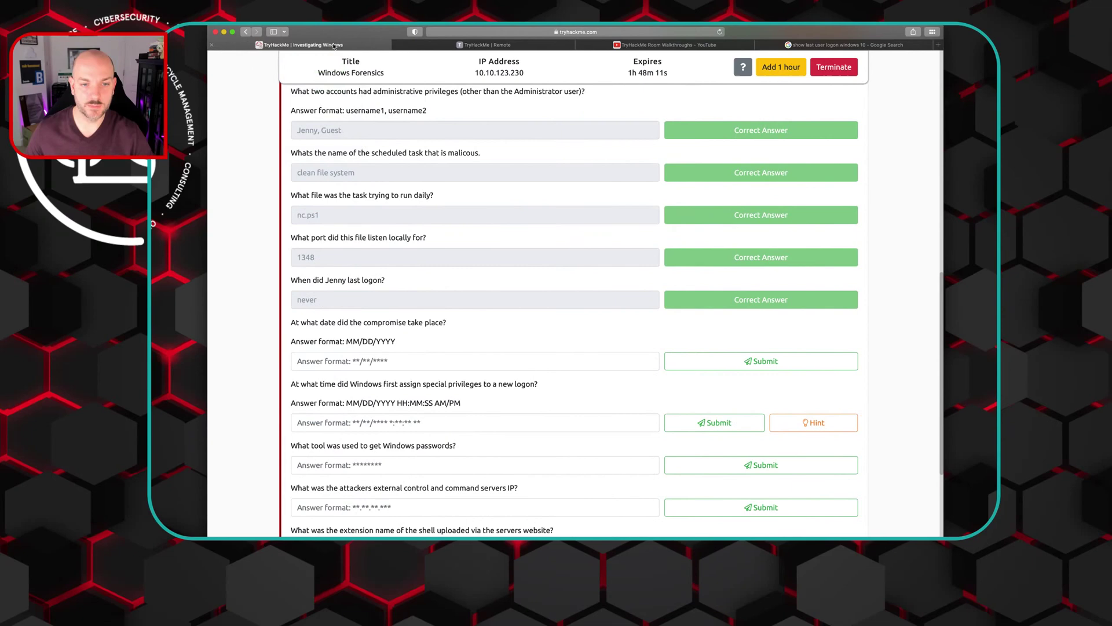
{"action": "left_click", "coordinate": [347, 359]}
{"action": "type", "text": "03/"}
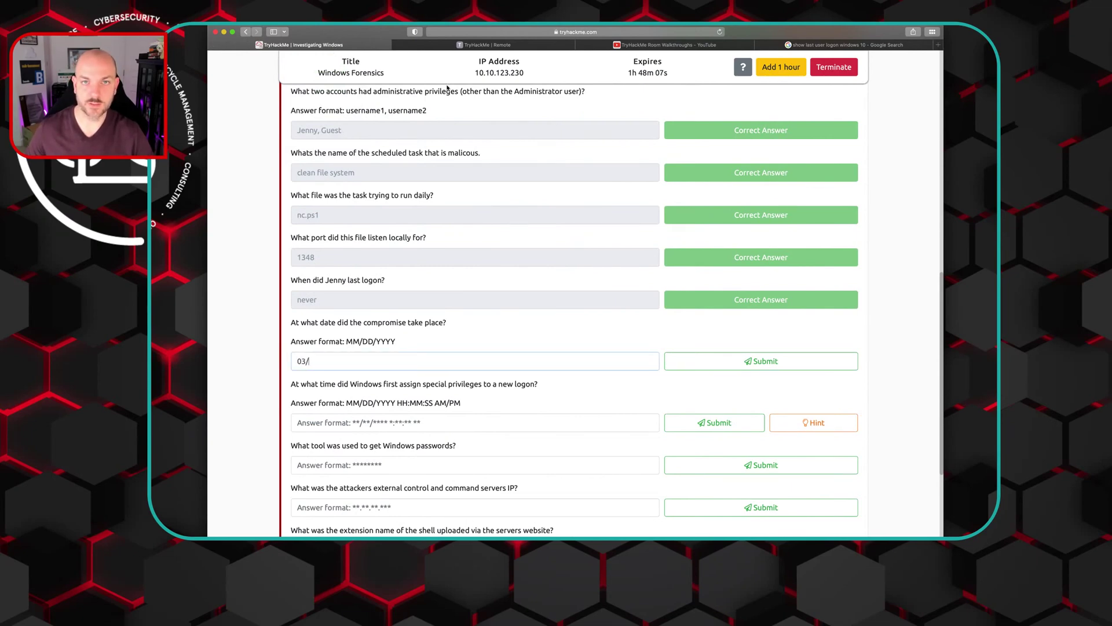
{"action": "left_click", "coordinate": [490, 45]}
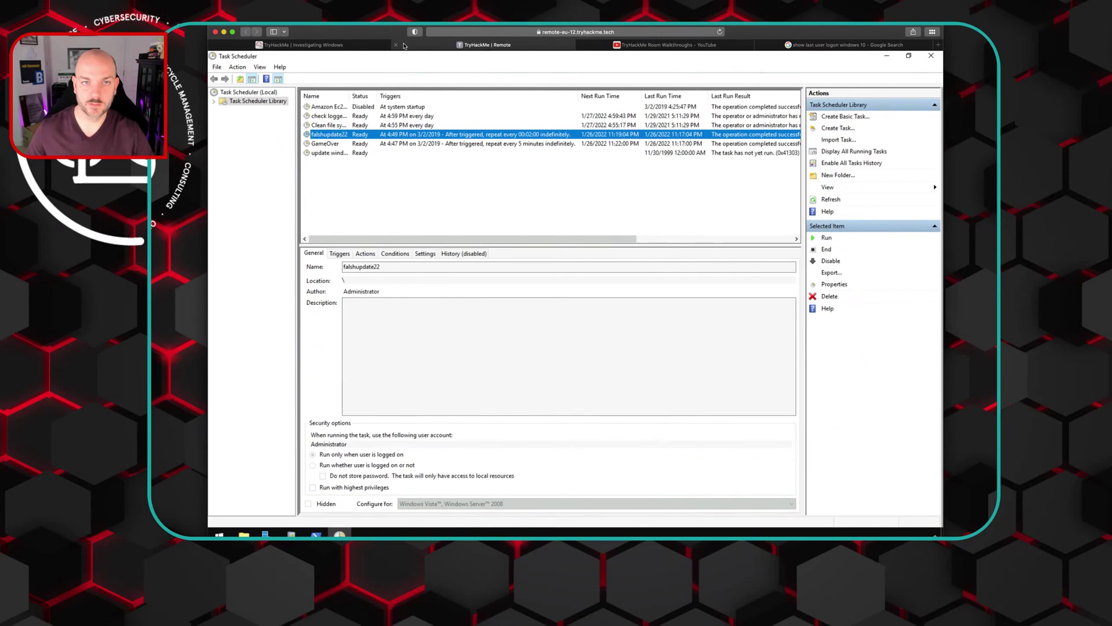
{"action": "left_click", "coordinate": [364, 46]}
{"action": "type", "text": "02/2"}
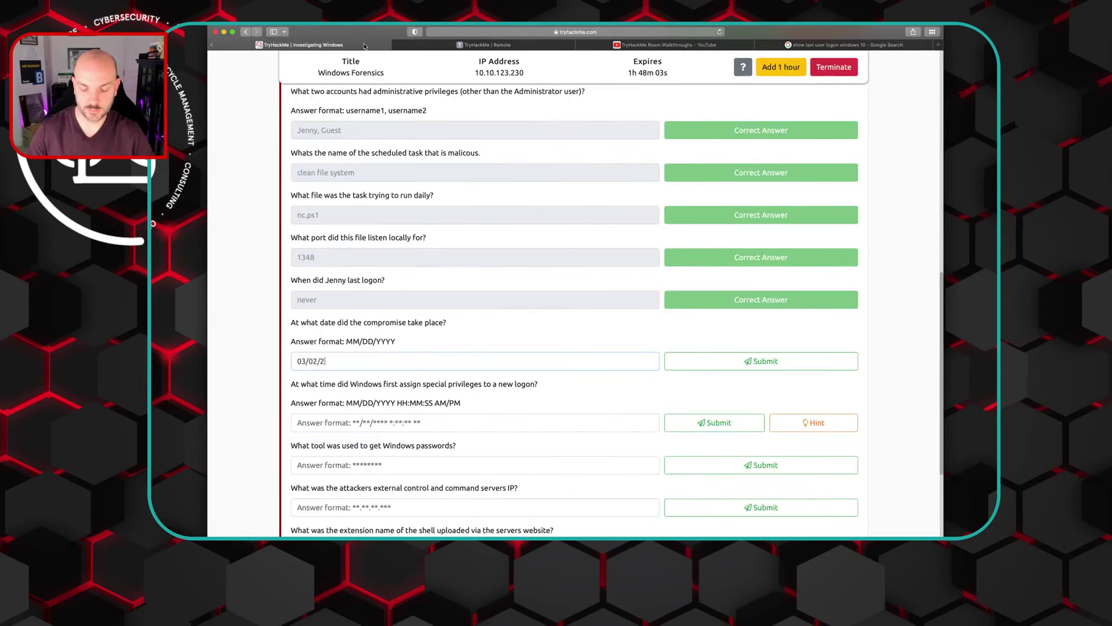
{"action": "type", "text": "019"}
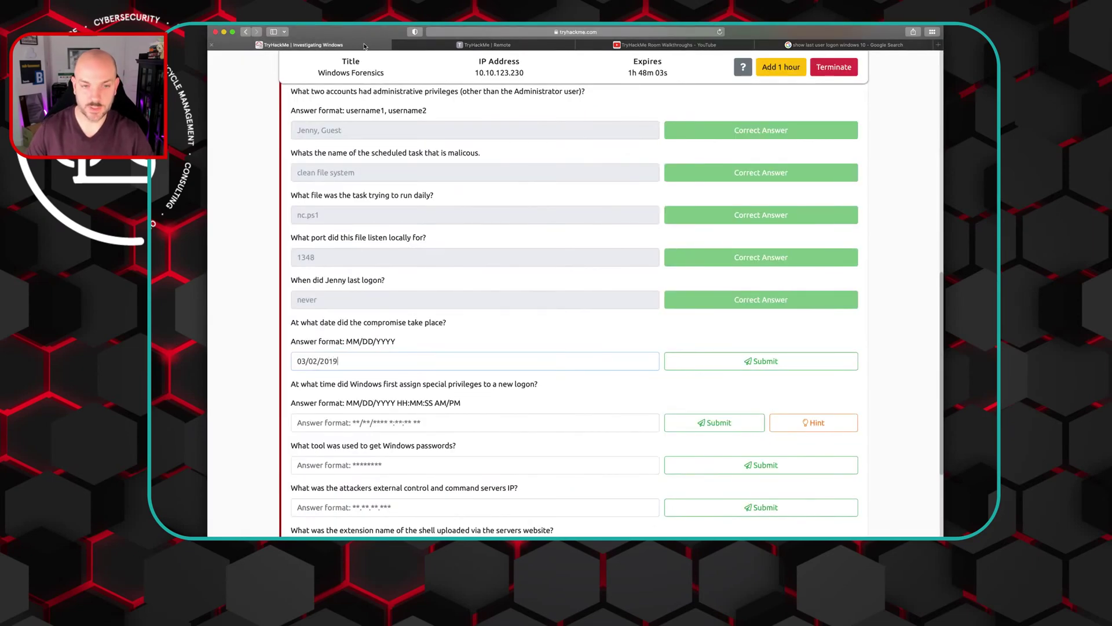
{"action": "left_click", "coordinate": [732, 362]}
Step: Read the special privileges question, close Task Scheduler, and bring up Event Viewer with its log list and Actions area resized for readability
{"action": "scroll", "coordinate": [612, 307], "scroll_direction": "down", "scroll_amount": 3}
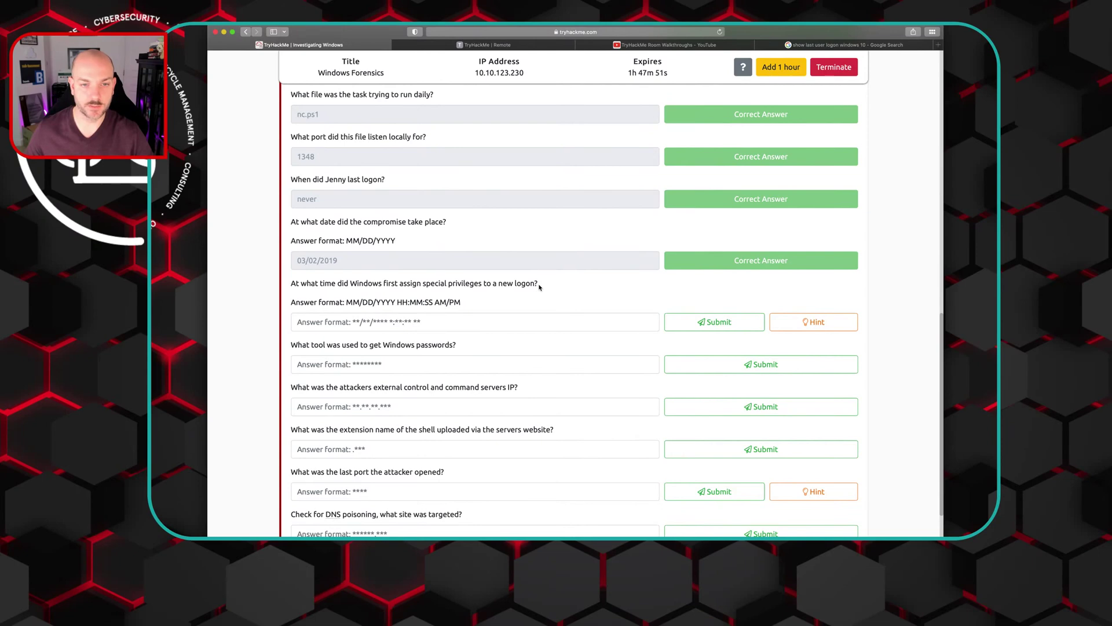
{"action": "left_click", "coordinate": [494, 46]}
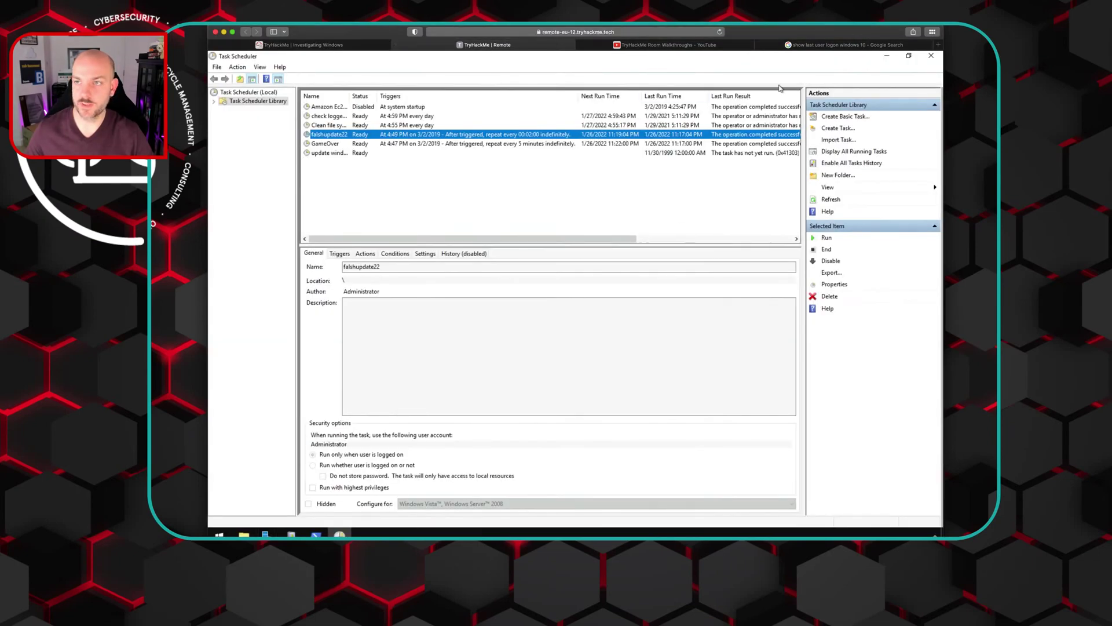
{"action": "left_click", "coordinate": [931, 57]}
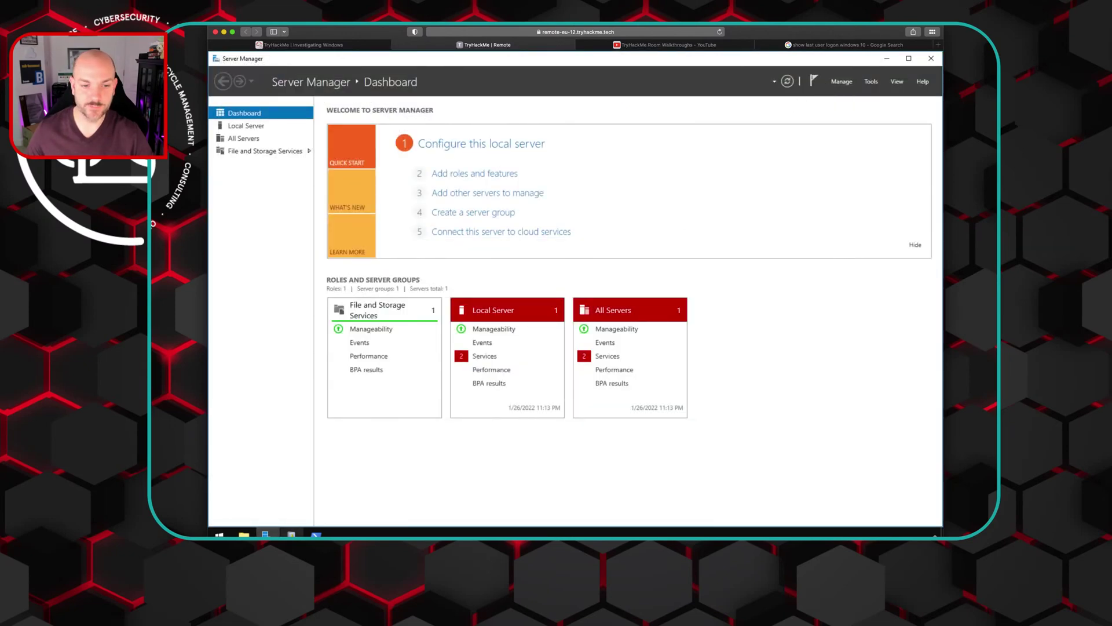
{"action": "left_click", "coordinate": [291, 534]}
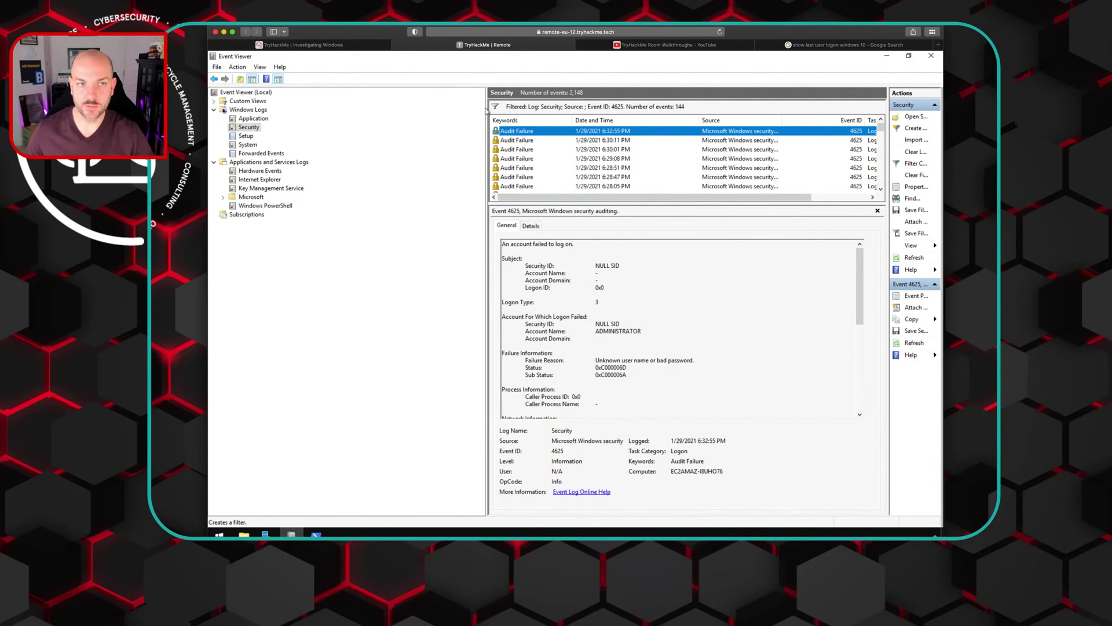
{"action": "left_click_drag", "start_coordinate": [487, 117], "coordinate": [326, 117]}
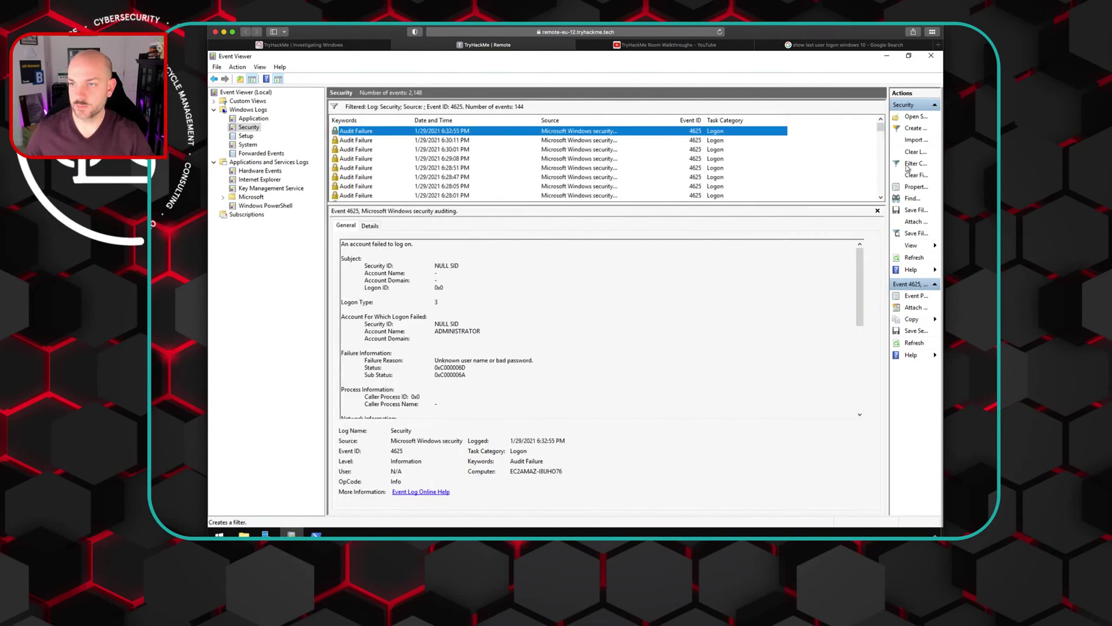
{"action": "left_click_drag", "start_coordinate": [852, 166], "coordinate": [815, 166]}
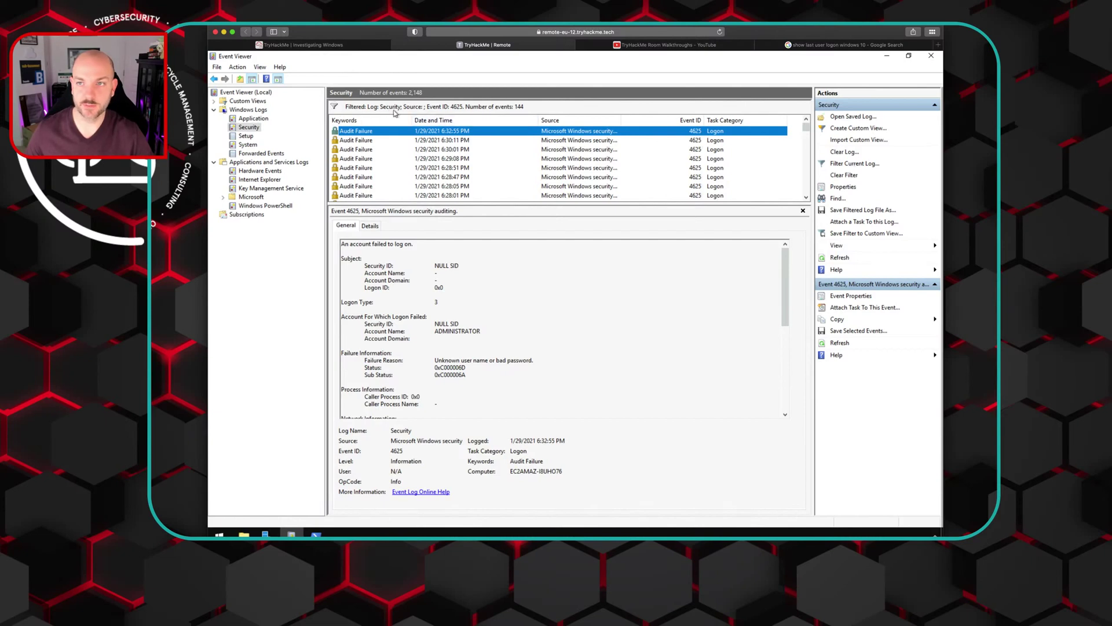
Step: Remove the event ID 4625 filter from the Security log
{"action": "left_click", "coordinate": [851, 165]}
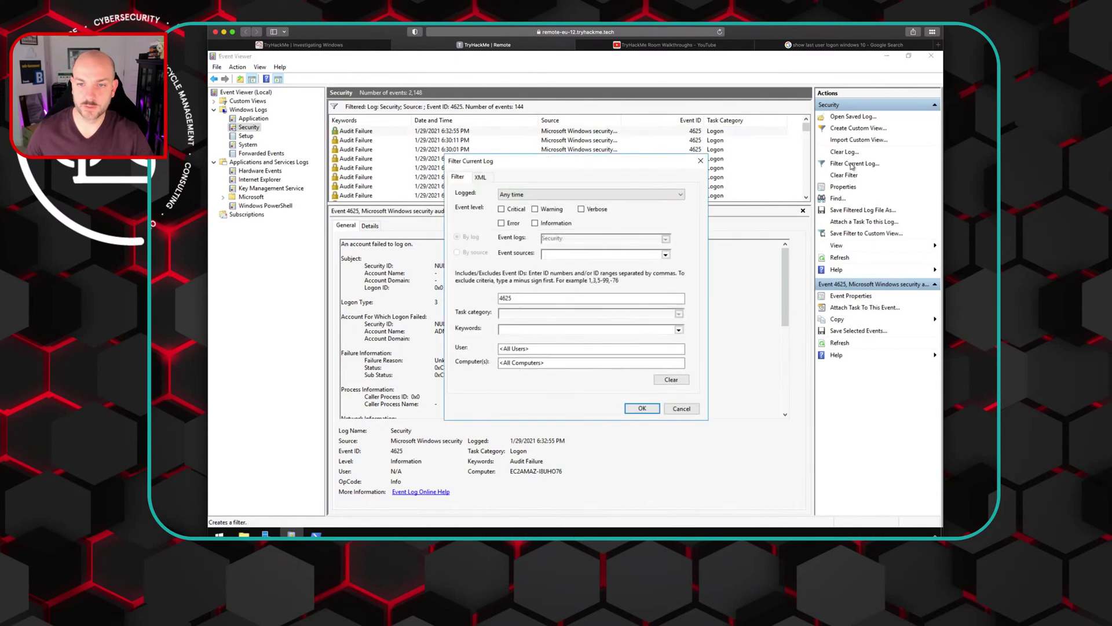
{"action": "left_click_drag", "start_coordinate": [517, 297], "coordinate": [485, 296]}
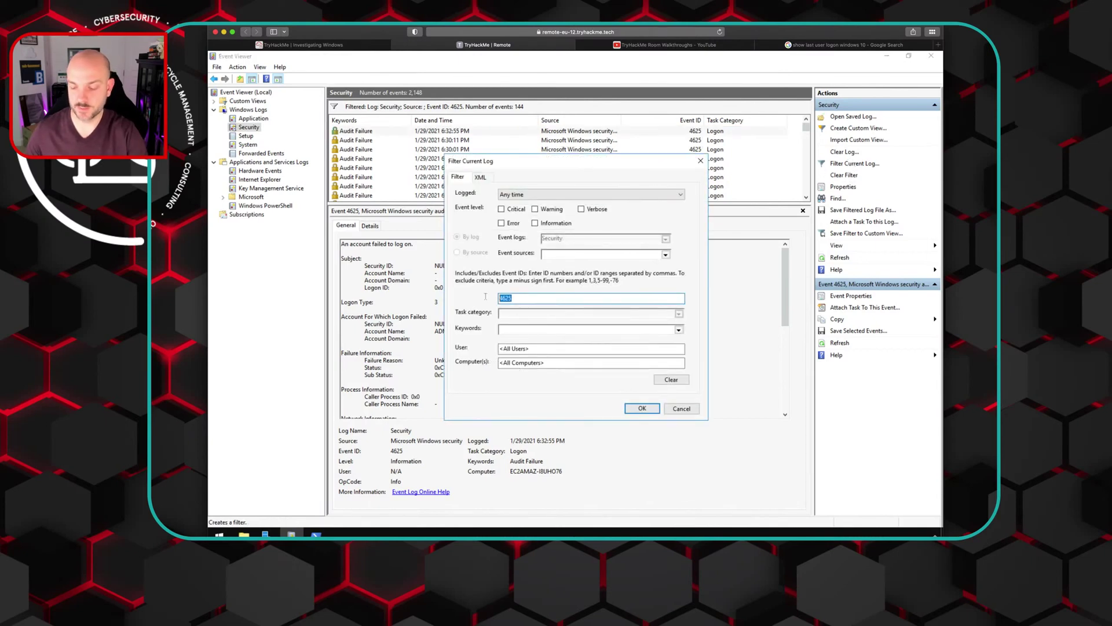
{"action": "key", "text": "BackSpace"}
{"action": "left_click", "coordinate": [642, 408]}
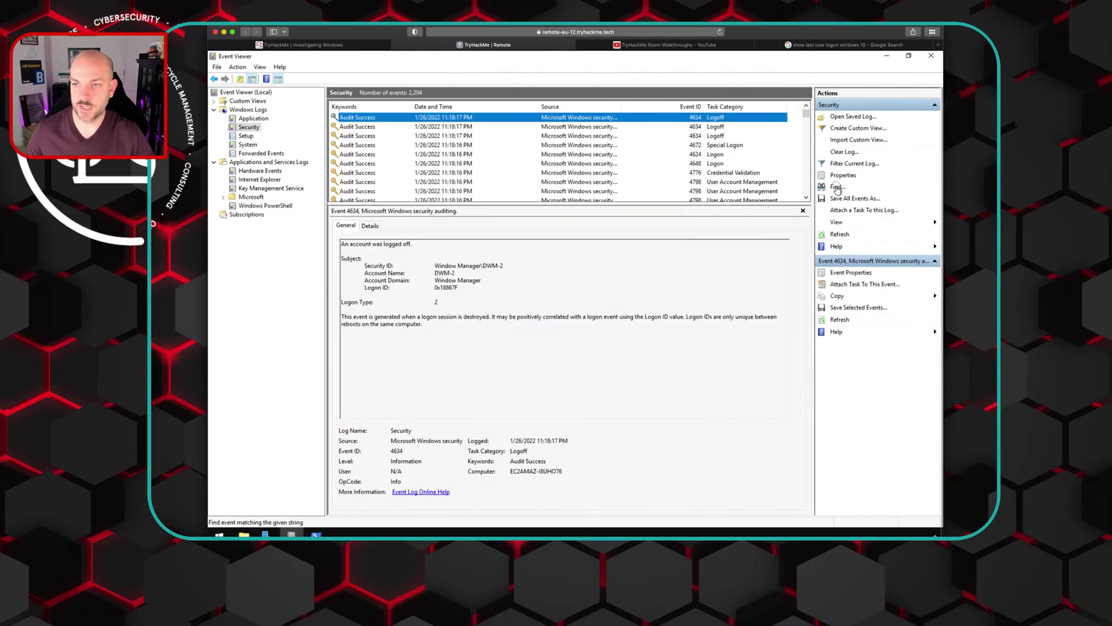
Step: Search the Security log for "special" to identify the event ID for special privileges assigned to a new logon
{"action": "left_click", "coordinate": [836, 186]}
{"action": "type", "text": "special"}
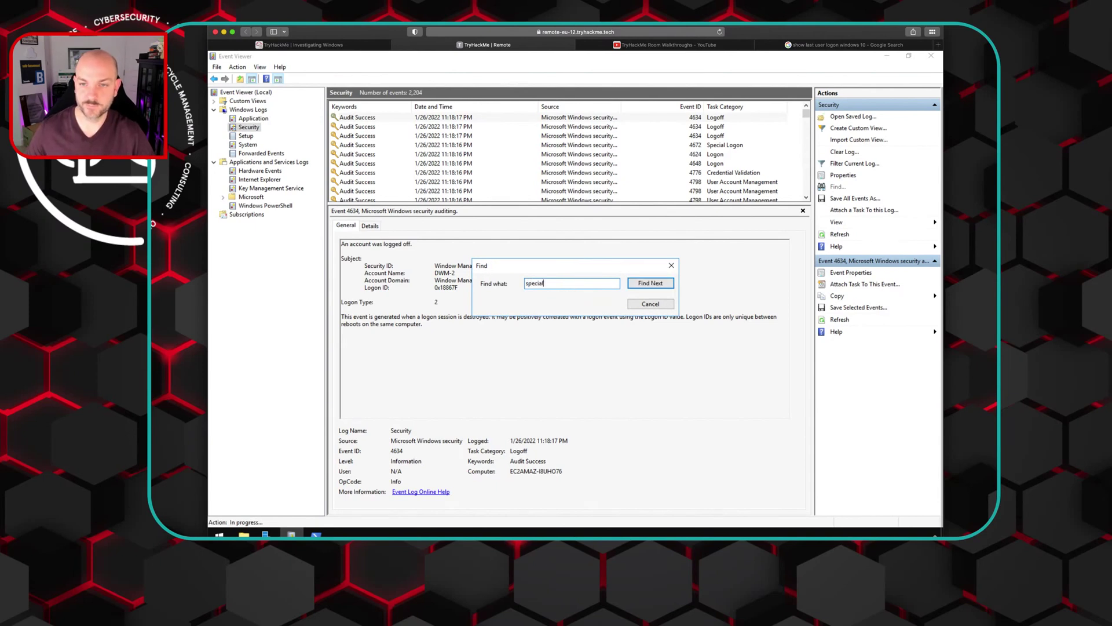
{"action": "left_click", "coordinate": [662, 285]}
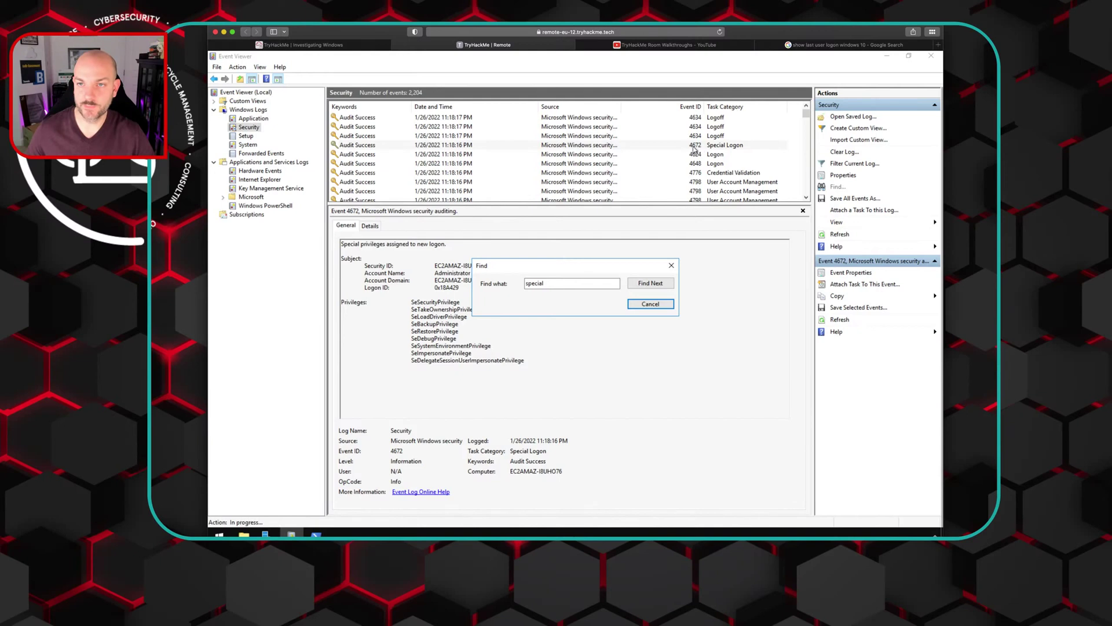
{"action": "left_click", "coordinate": [672, 265]}
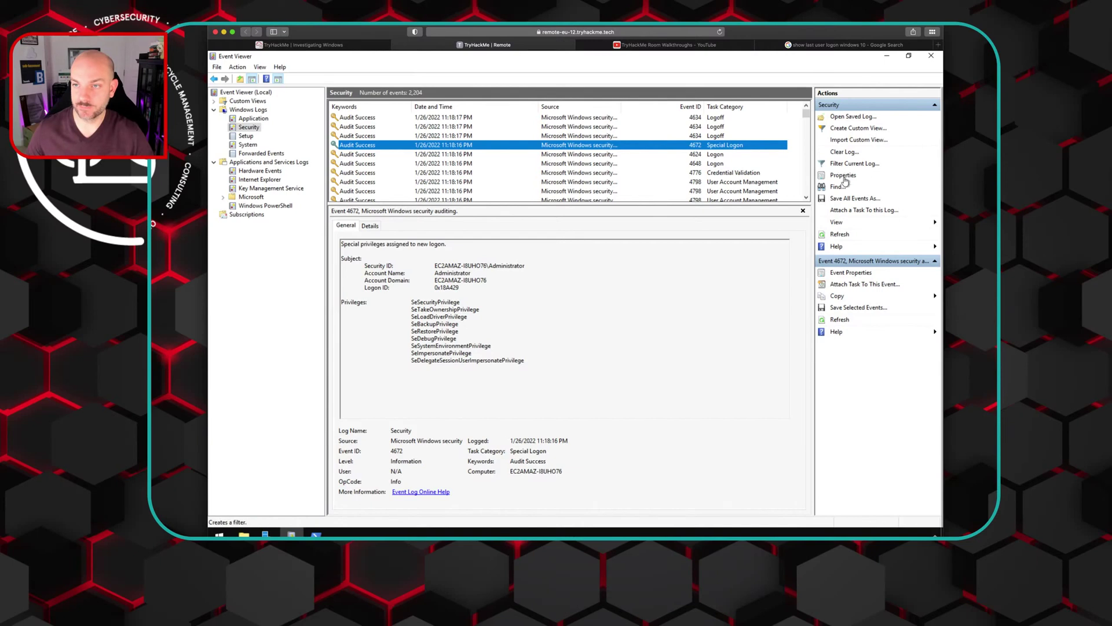
Step: Filter the Security log to event ID 4672
{"action": "left_click", "coordinate": [841, 165]}
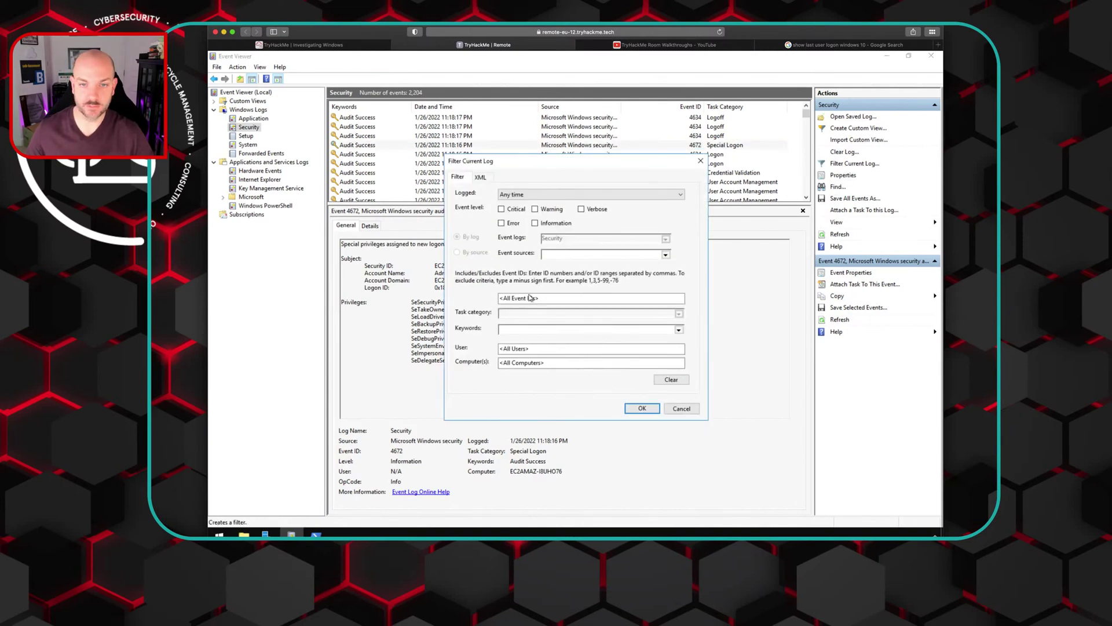
{"action": "left_click", "coordinate": [532, 298]}
{"action": "type", "text": "4"}
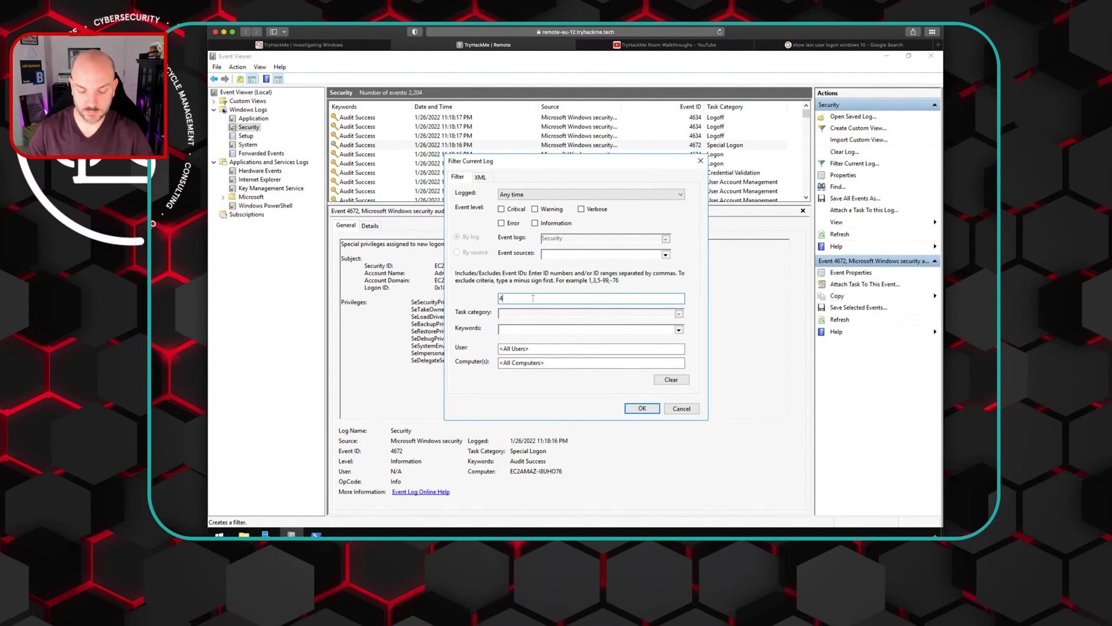
{"action": "type", "text": "672"}
{"action": "left_click", "coordinate": [642, 408]}
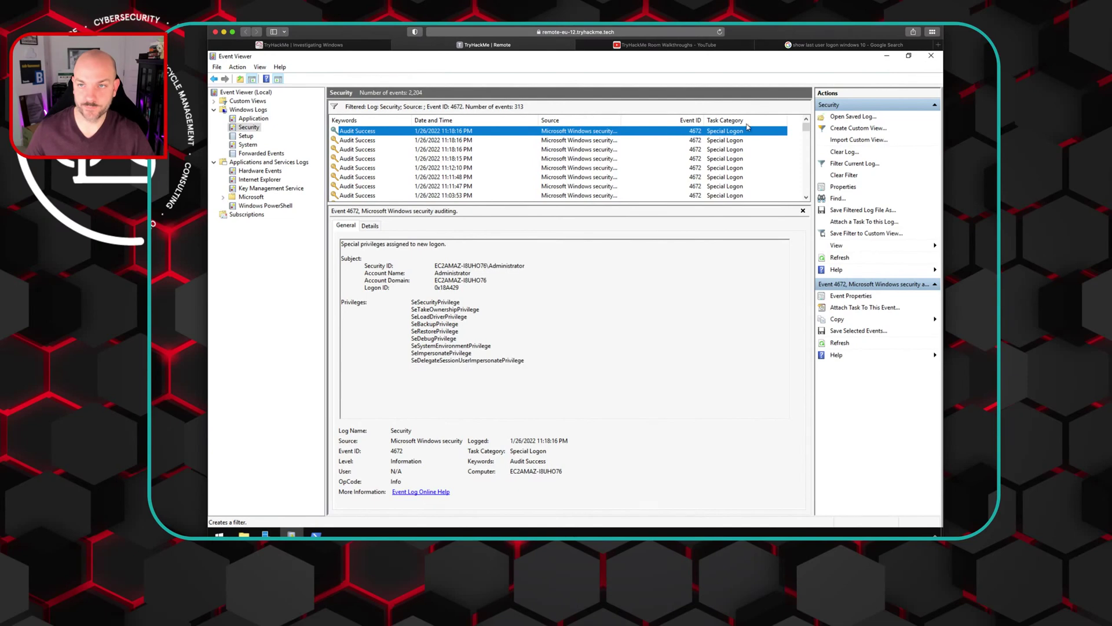
Step: Look through the older filtered 4672 events, and read the room's hint for the special privileges question
{"action": "left_click_drag", "start_coordinate": [806, 130], "coordinate": [805, 184]}
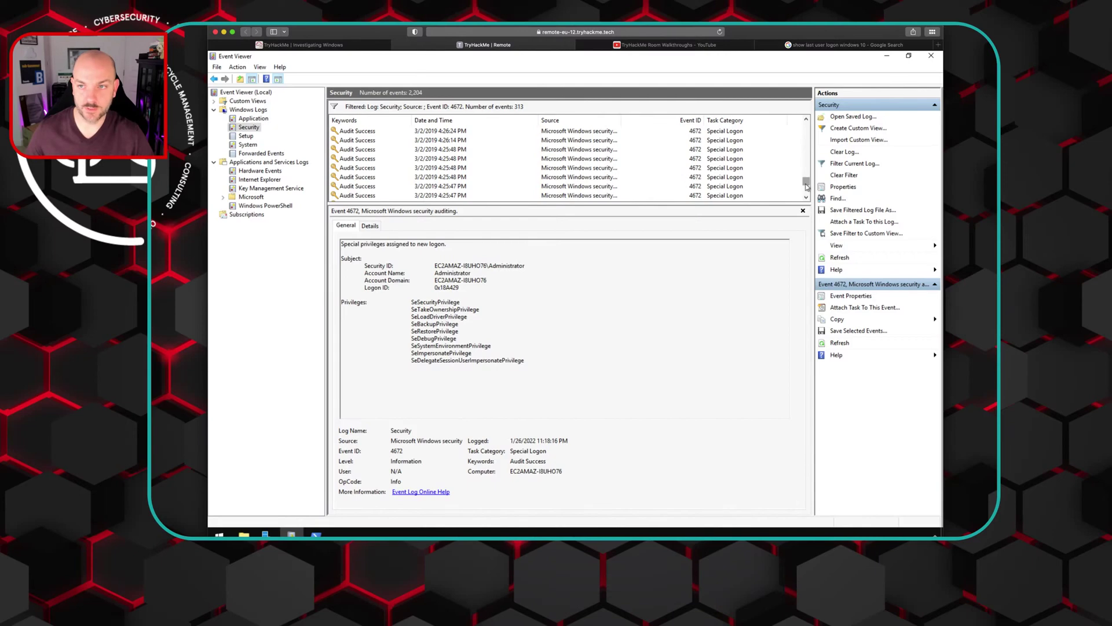
{"action": "left_click", "coordinate": [360, 45]}
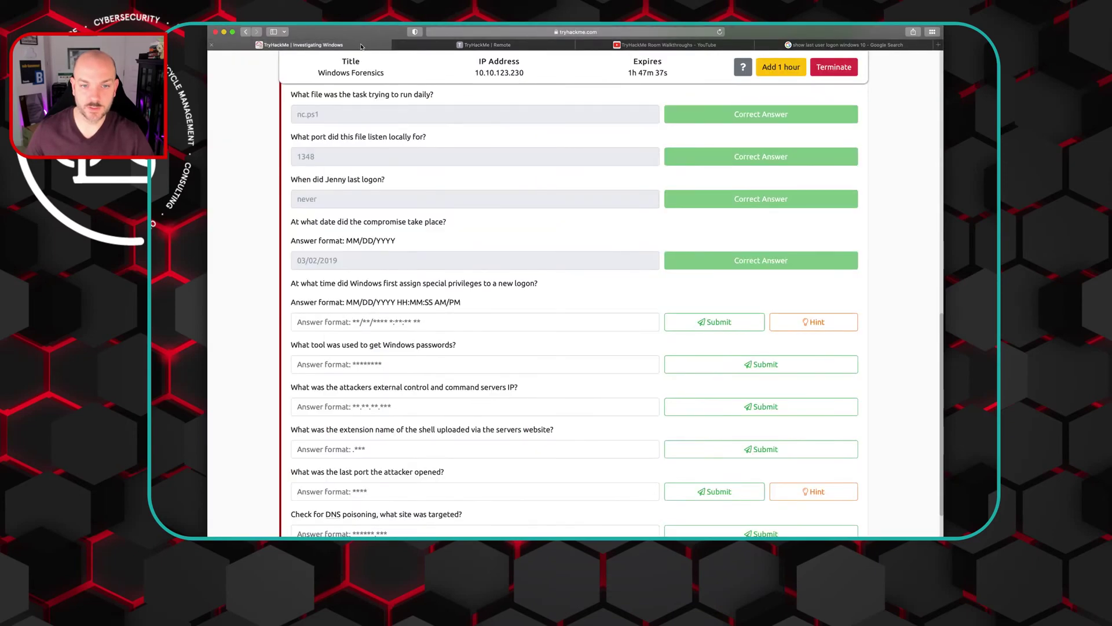
{"action": "left_click", "coordinate": [808, 326]}
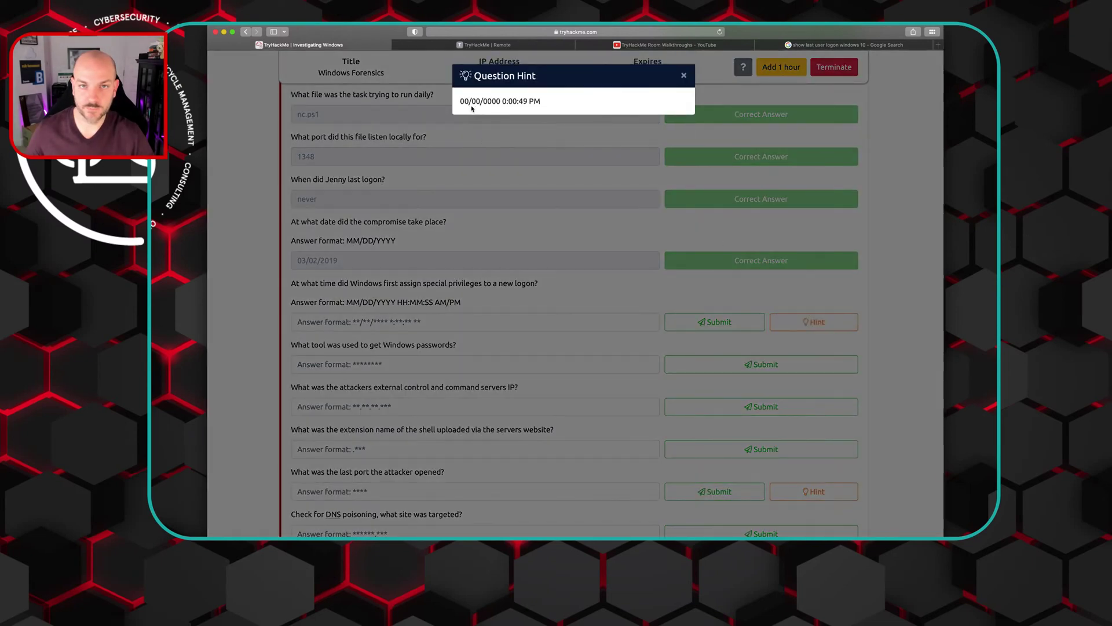
{"action": "left_click", "coordinate": [684, 77]}
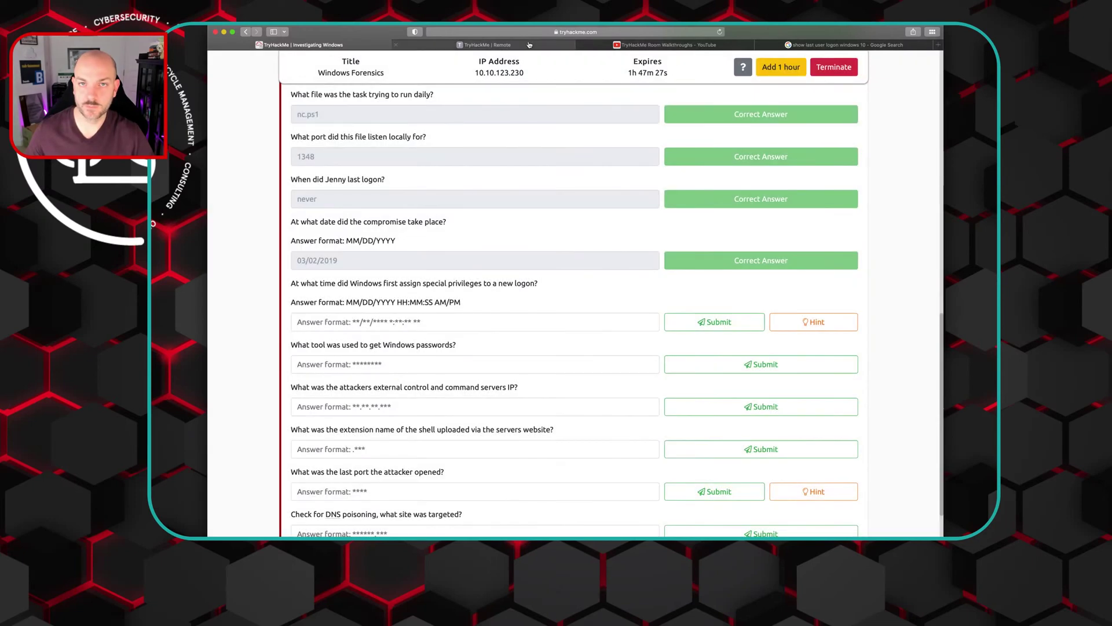
Step: Return to the remote machine's filtered Security log and select the 4672 event logged on 3/2/2019 at 4:04:49 PM
{"action": "left_click", "coordinate": [522, 45]}
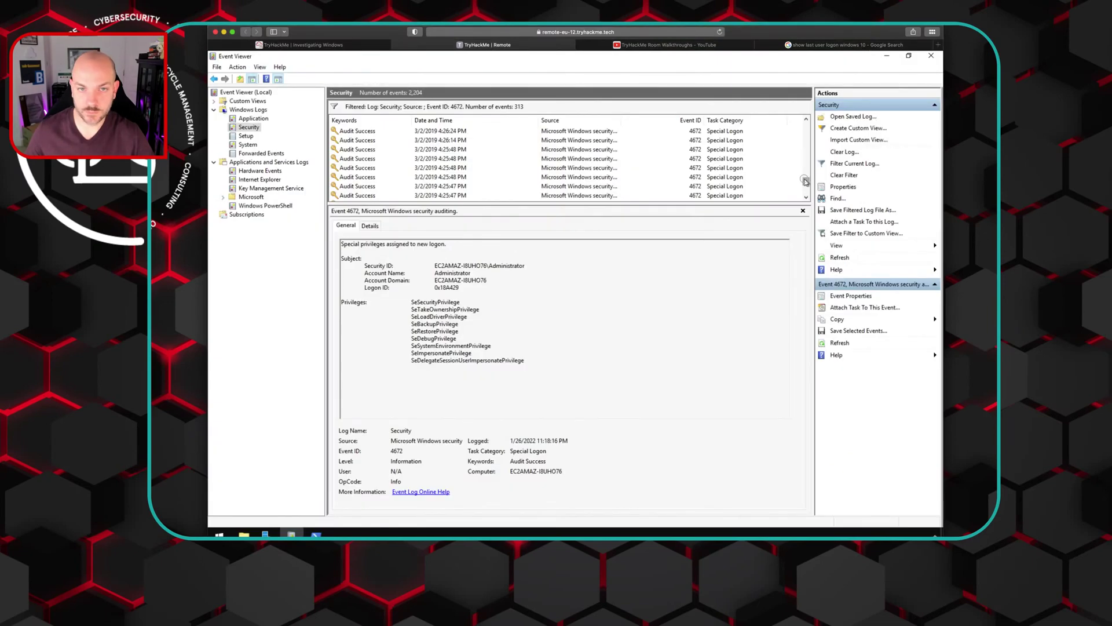
{"action": "left_click_drag", "start_coordinate": [806, 181], "coordinate": [807, 194]}
{"action": "left_click", "coordinate": [806, 199]}
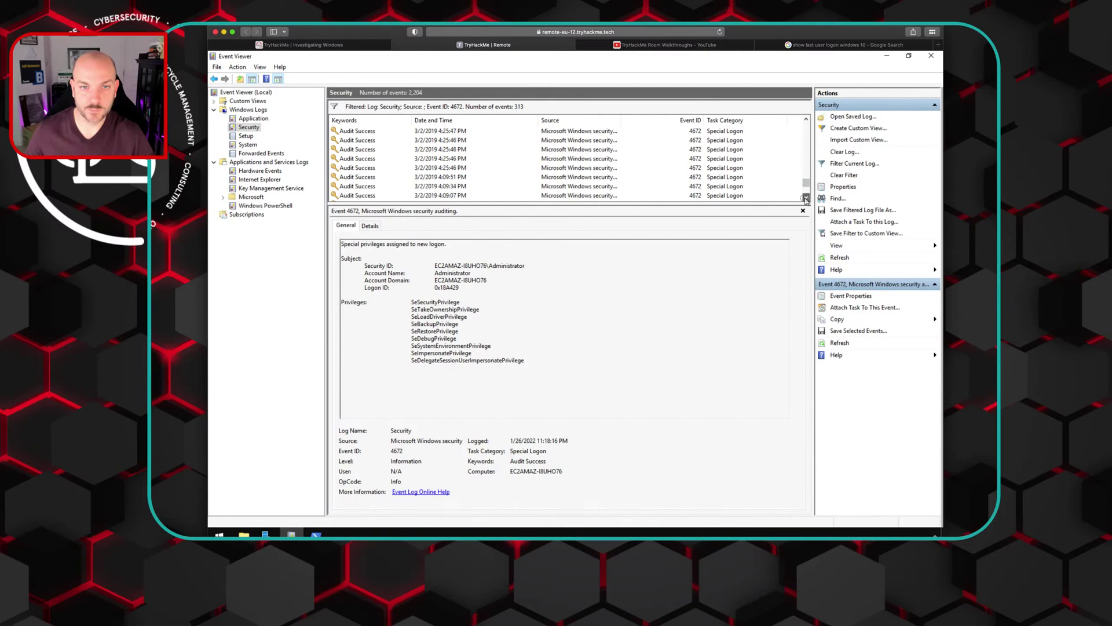
{"action": "left_click", "coordinate": [806, 199]}
{"action": "left_click", "coordinate": [806, 199]}
{"action": "left_click", "coordinate": [805, 199]}
{"action": "left_click", "coordinate": [806, 199]}
{"action": "left_click", "coordinate": [806, 198]}
{"action": "left_click", "coordinate": [805, 198]}
{"action": "left_click", "coordinate": [806, 198]}
{"action": "left_click", "coordinate": [806, 199]}
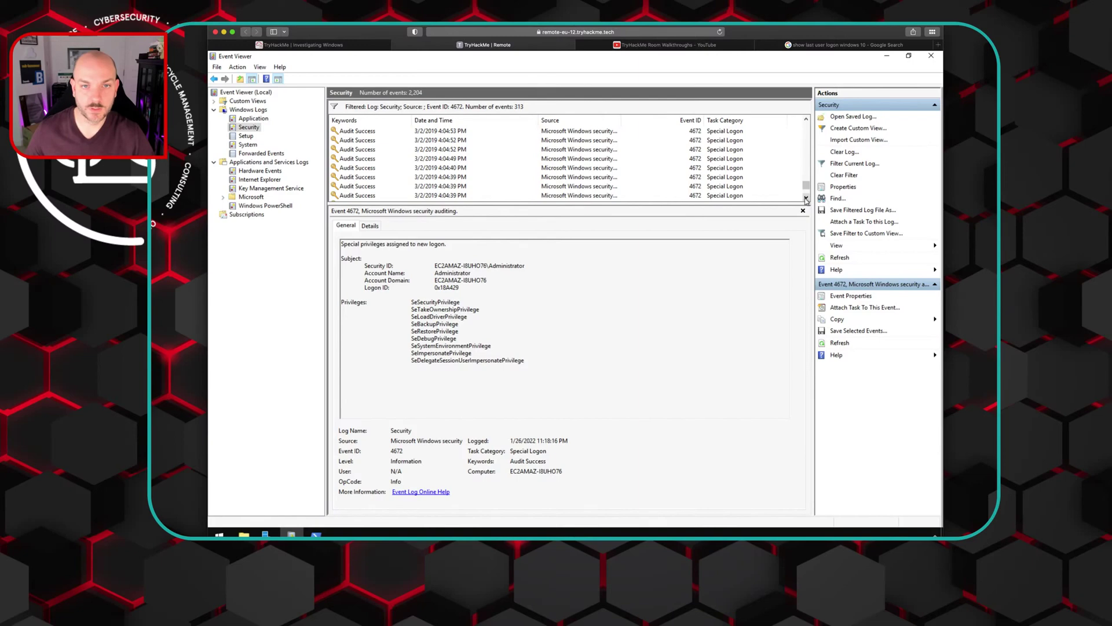
{"action": "left_click", "coordinate": [447, 160]}
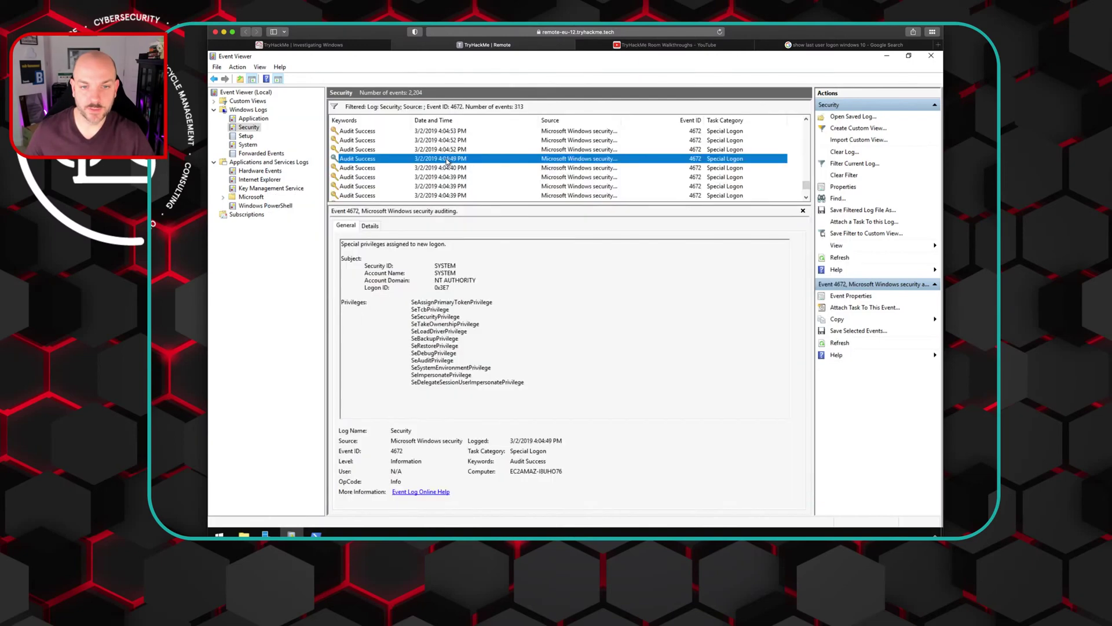
{"action": "left_click", "coordinate": [446, 168]}
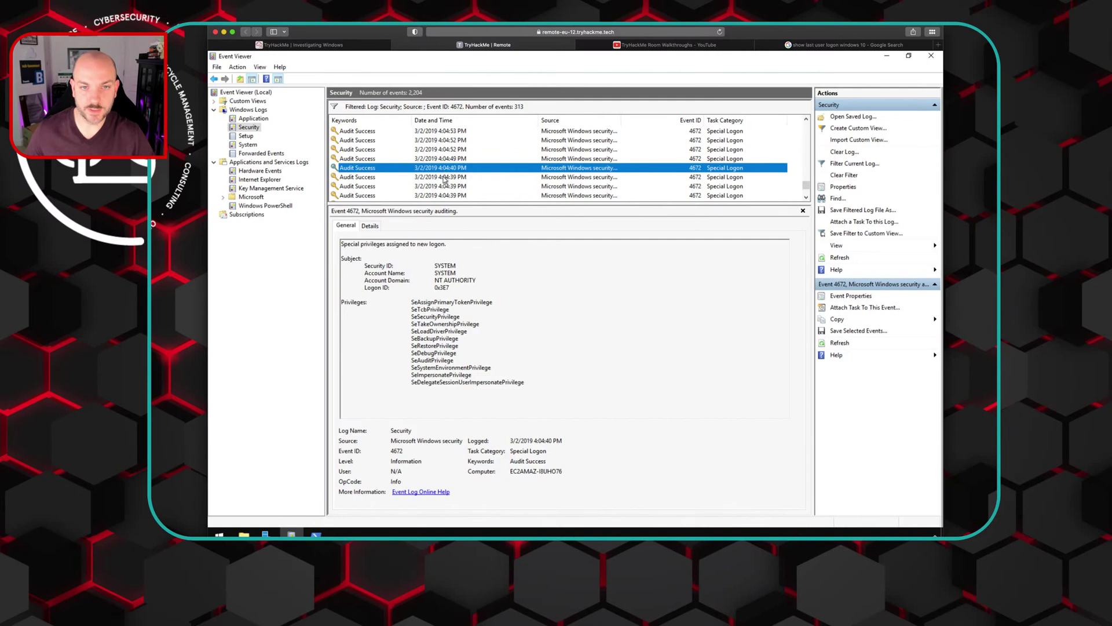
{"action": "left_click", "coordinate": [443, 178]}
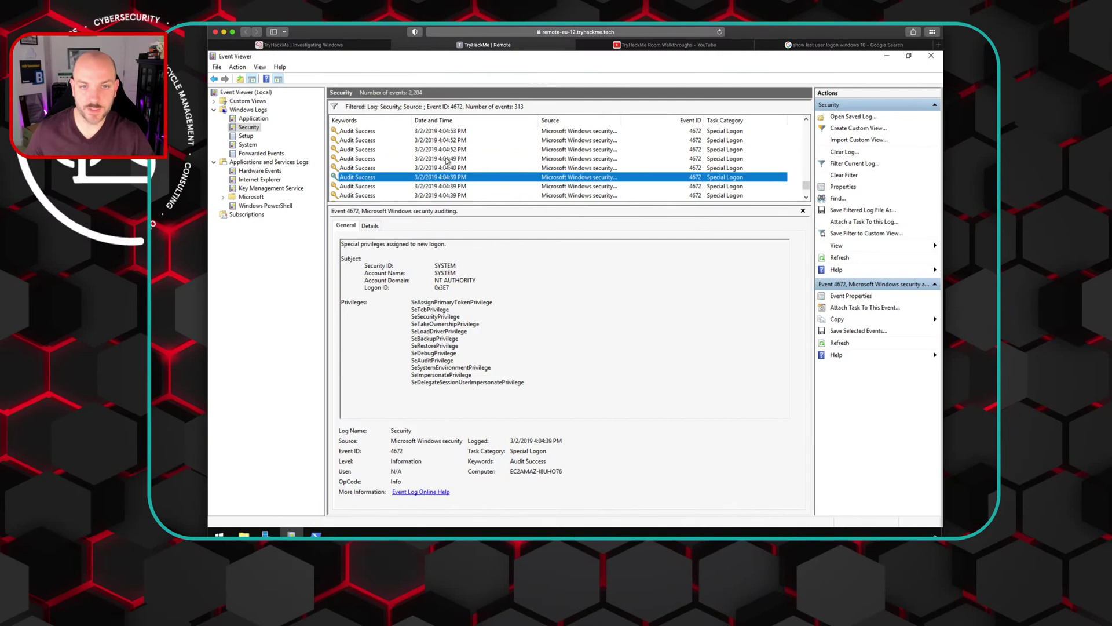
{"action": "left_click", "coordinate": [448, 160]}
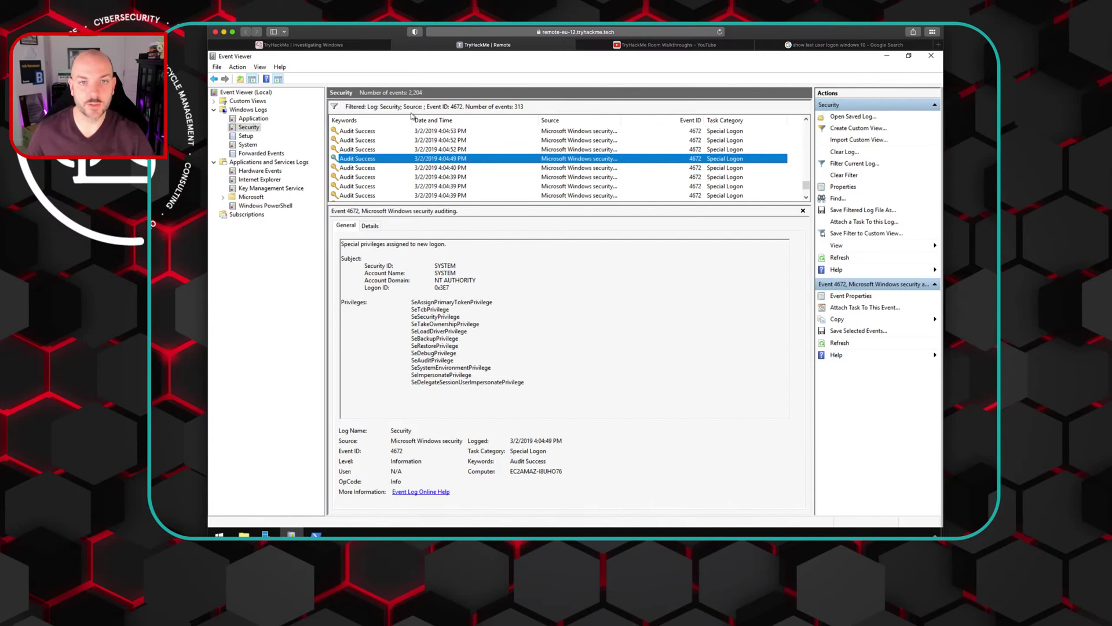
Step: Answer the special privileges question on the TryHackMe room page with 03/02/2019 04:04:49 PM and submit it, rechecking the event time as needed
{"action": "left_click", "coordinate": [354, 47]}
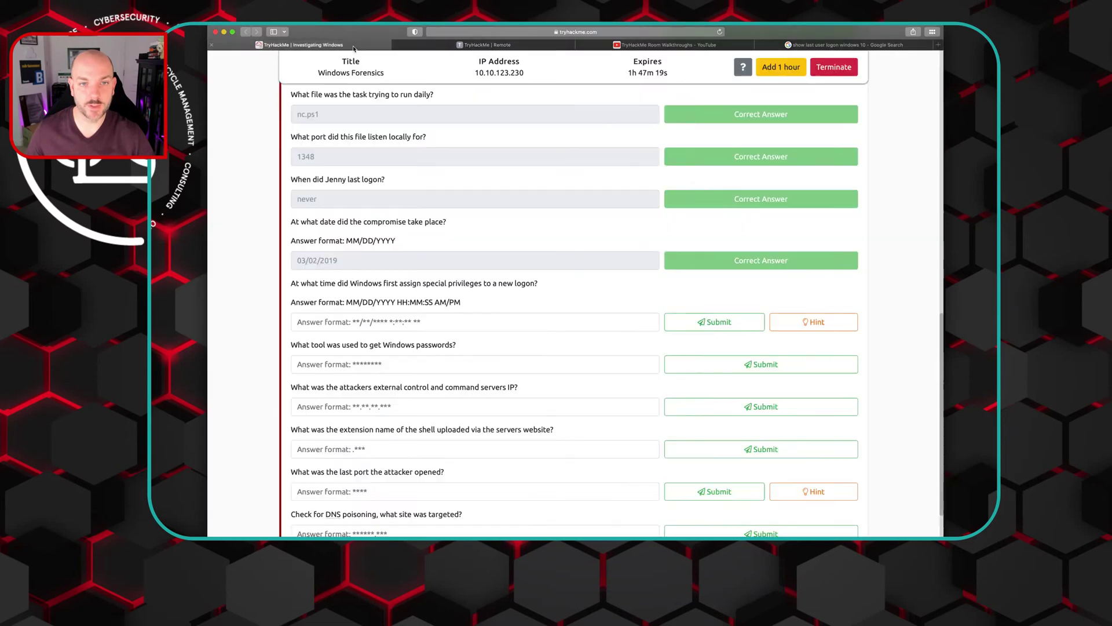
{"action": "left_click", "coordinate": [351, 322]}
{"action": "type", "text": "03/"}
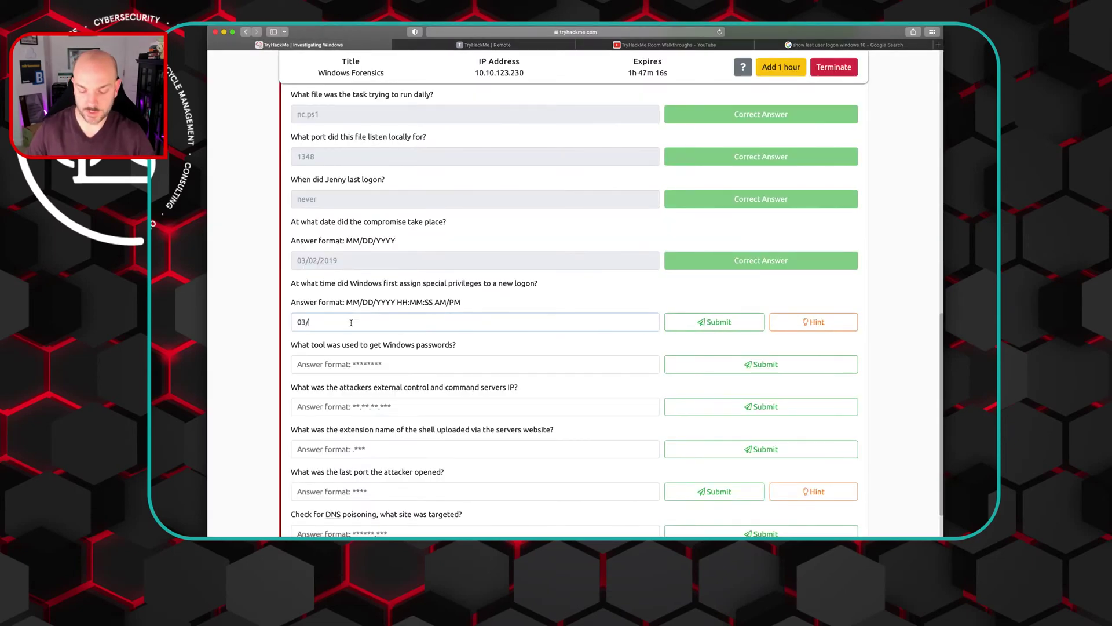
{"action": "type", "text": "02/2019"}
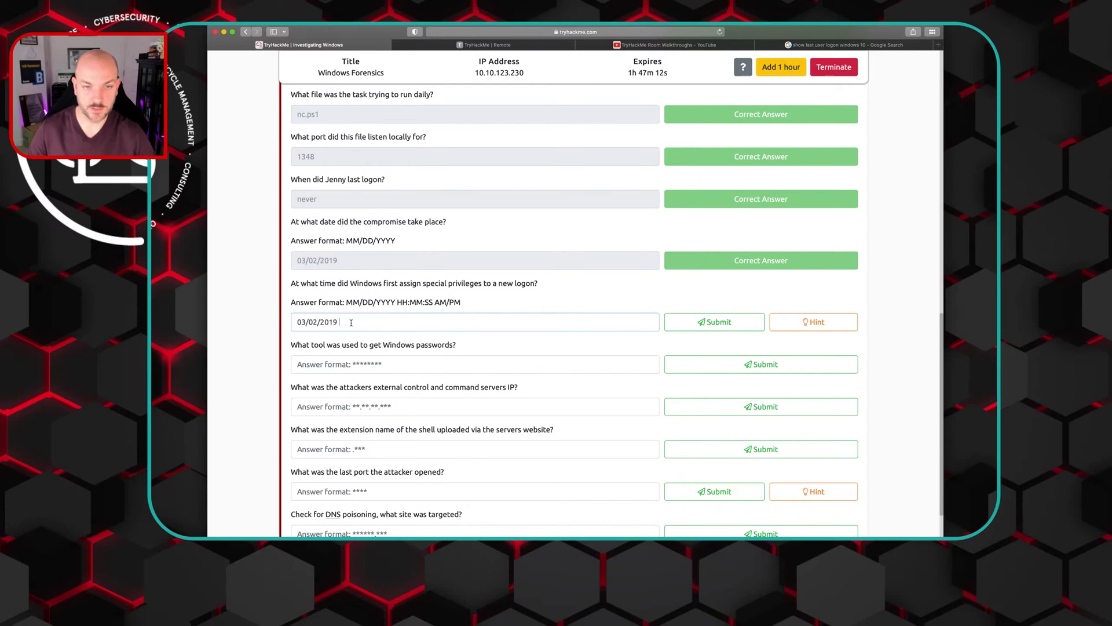
{"action": "left_click", "coordinate": [528, 48]}
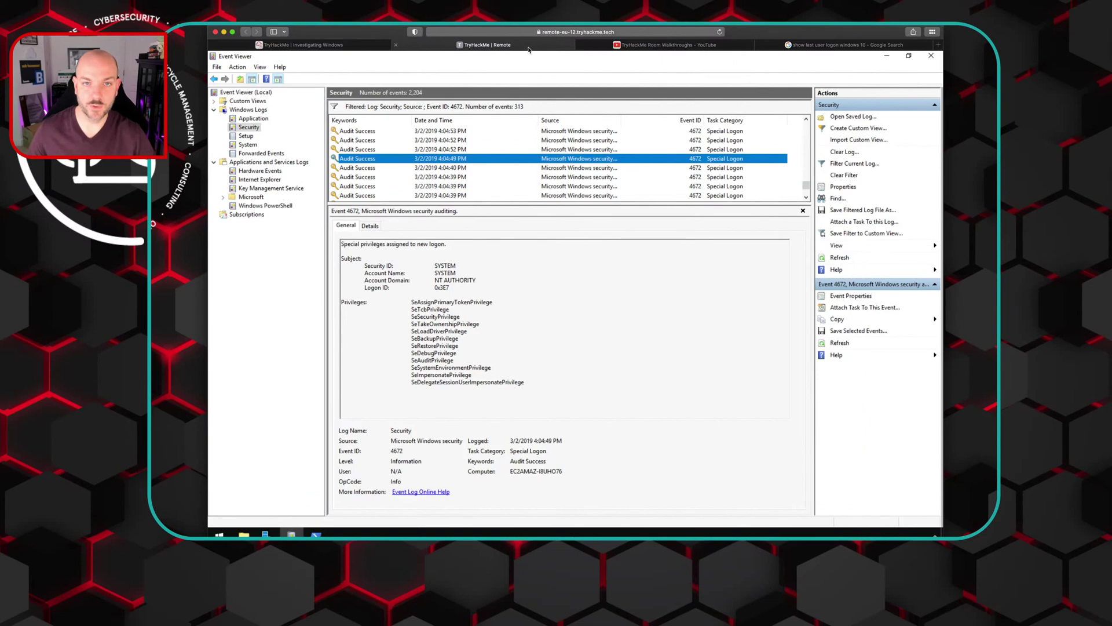
{"action": "left_click", "coordinate": [339, 46]}
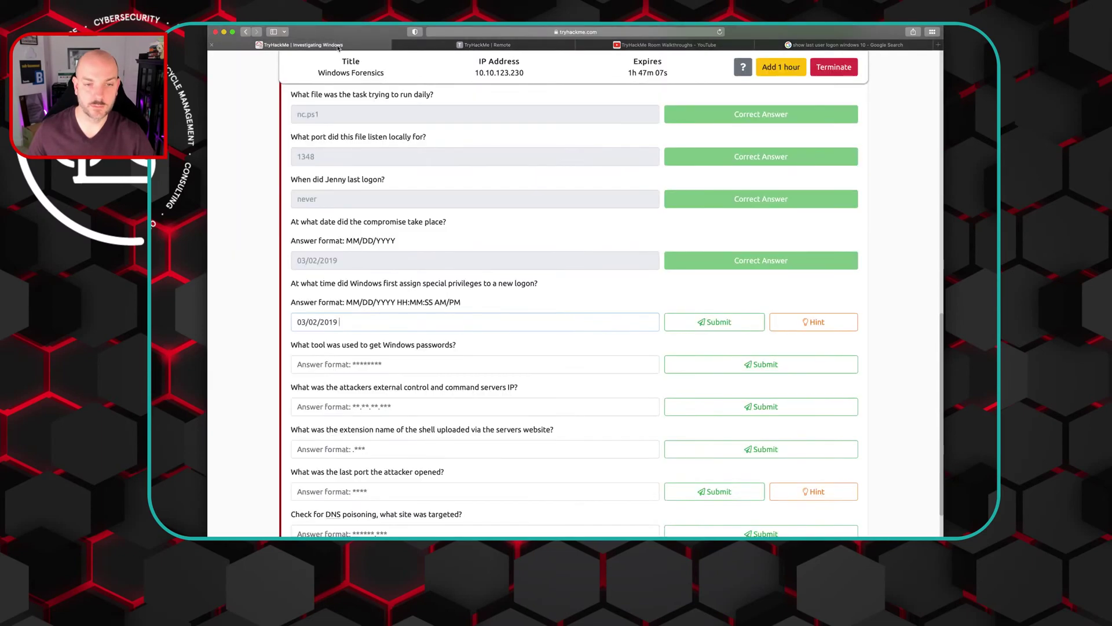
{"action": "type", "text": "04"}
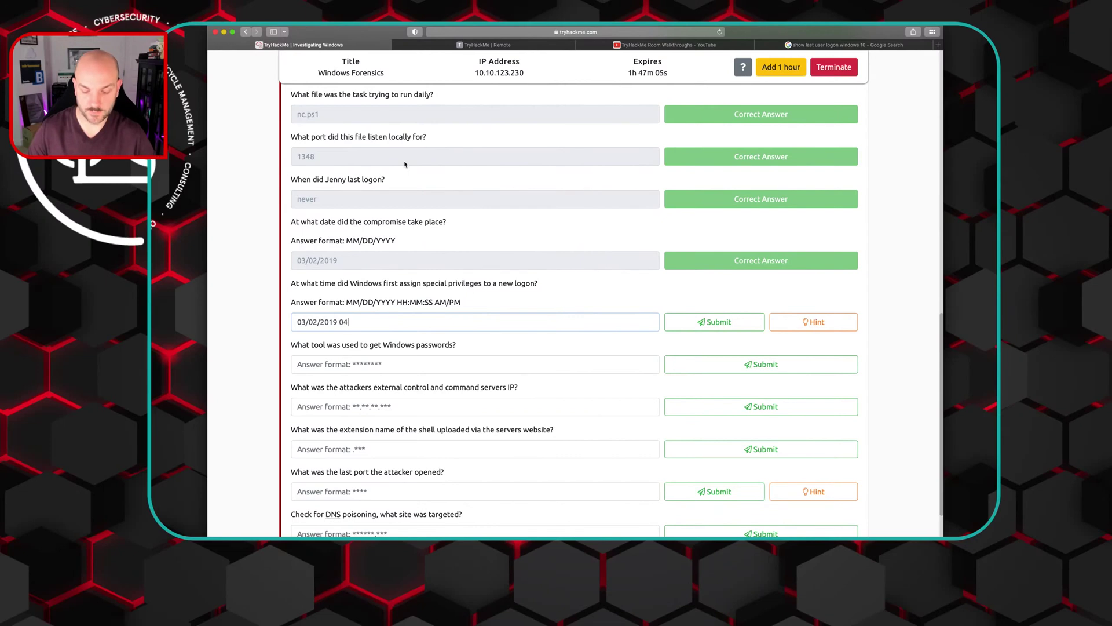
{"action": "type", "text": ":04:"}
{"action": "left_click", "coordinate": [422, 45]}
{"action": "left_click", "coordinate": [357, 48]}
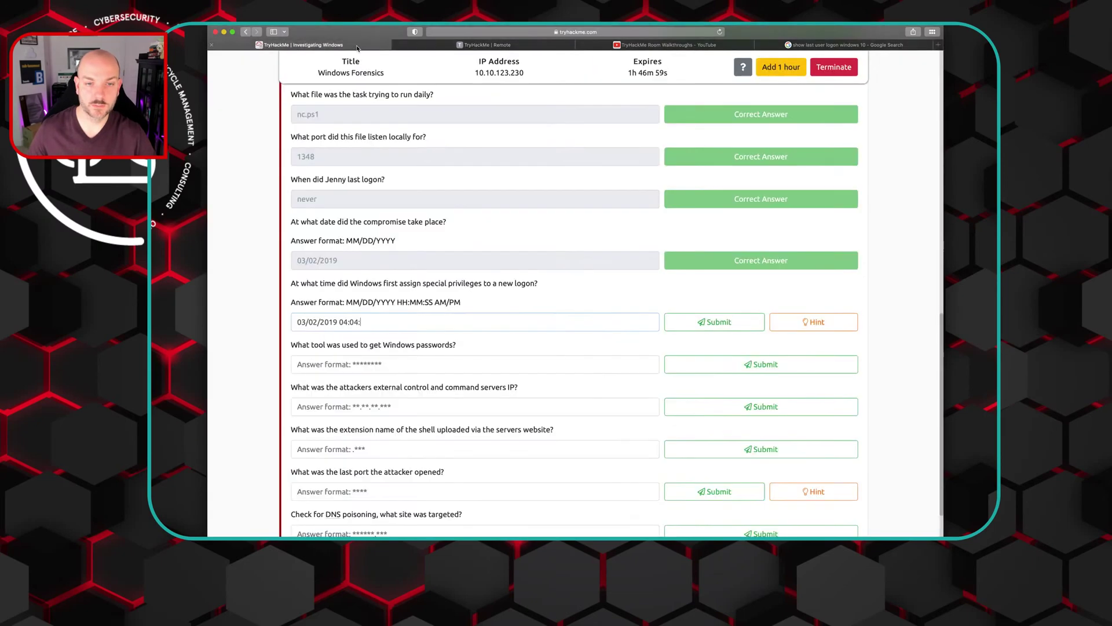
{"action": "type", "text": "49 PM"}
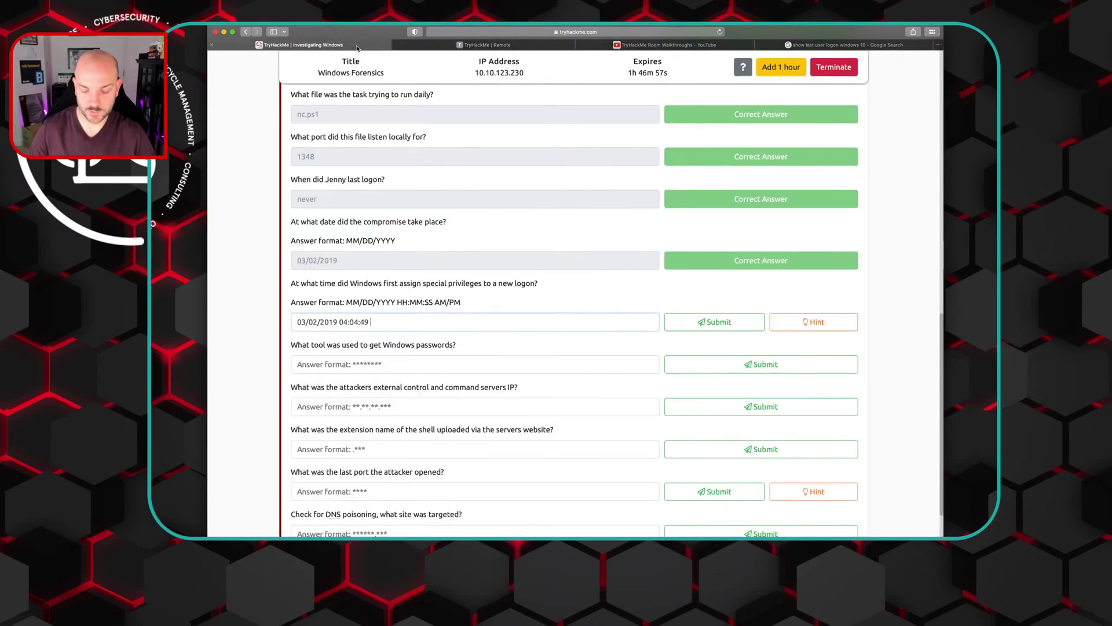
{"action": "left_click", "coordinate": [695, 322]}
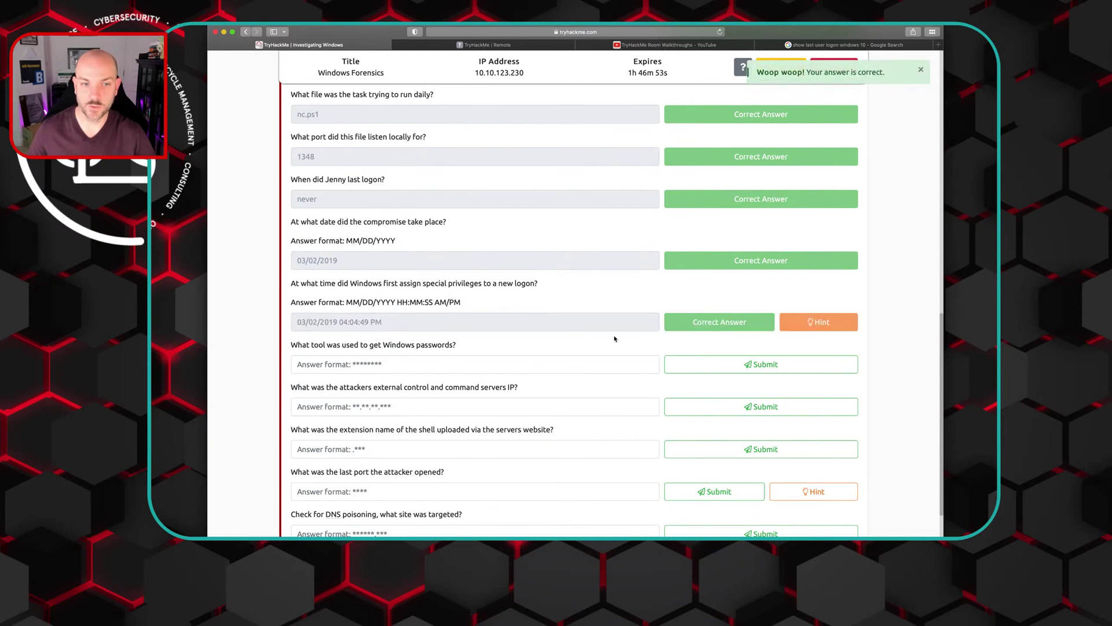
Step: Read the Windows passwords tool question, close Event Viewer on the remote machine, and examine the files in C:\TMP in File Explorer
{"action": "scroll", "coordinate": [611, 340], "scroll_direction": "down", "scroll_amount": 1}
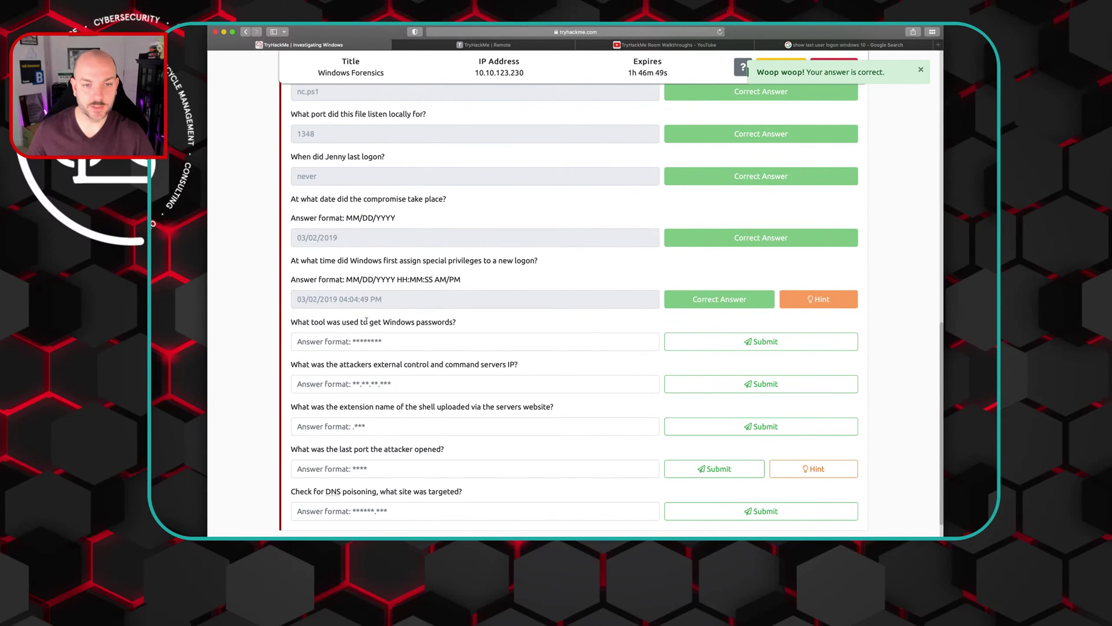
{"action": "left_click", "coordinate": [488, 46]}
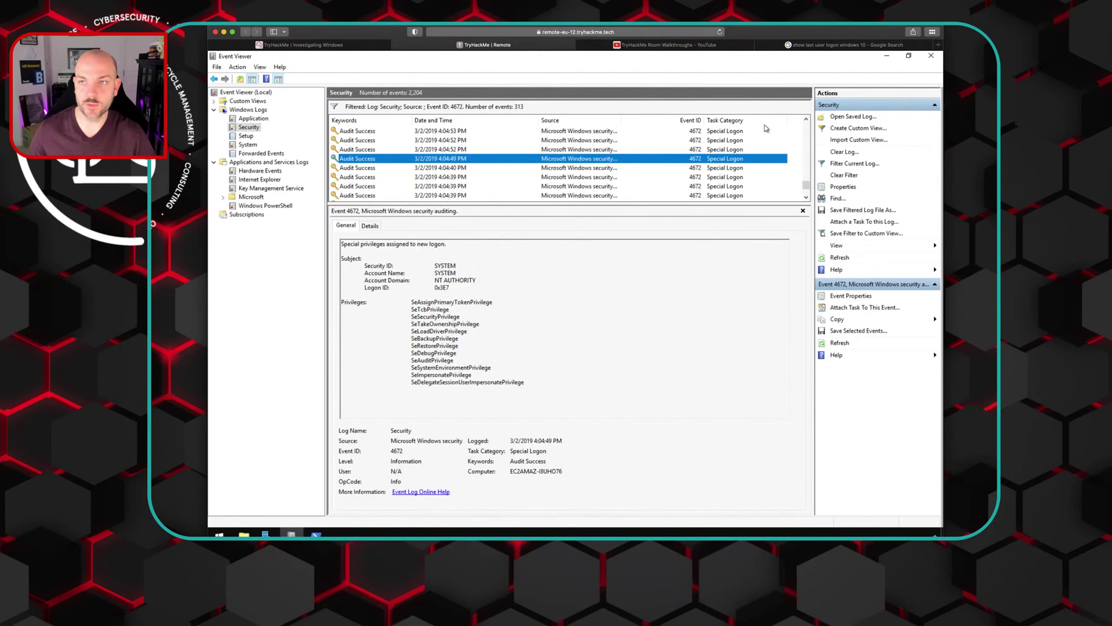
{"action": "left_click", "coordinate": [930, 58]}
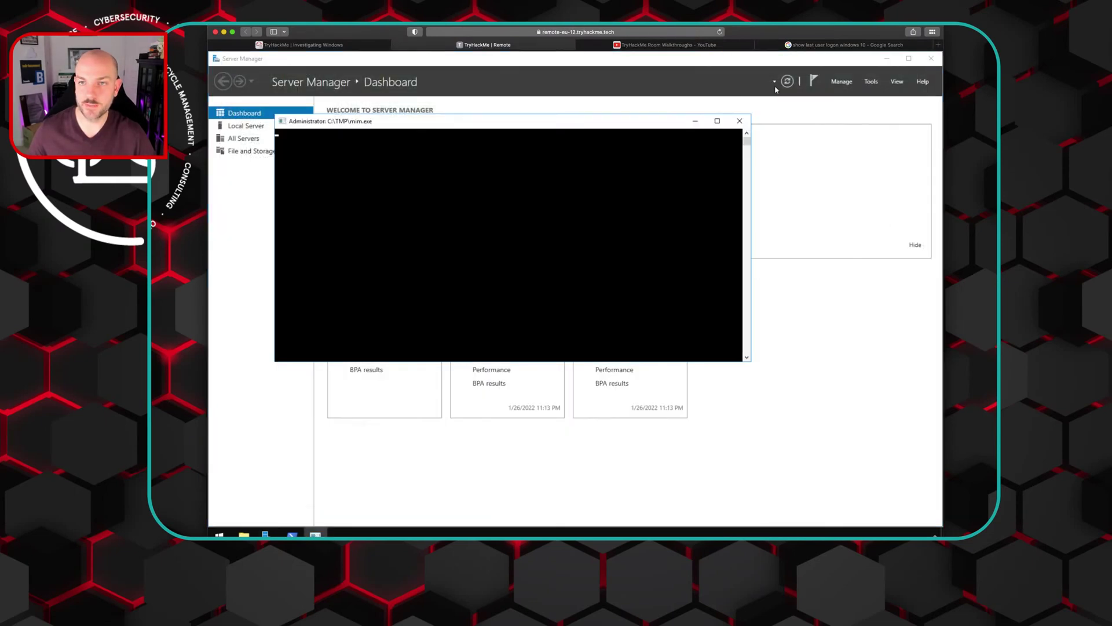
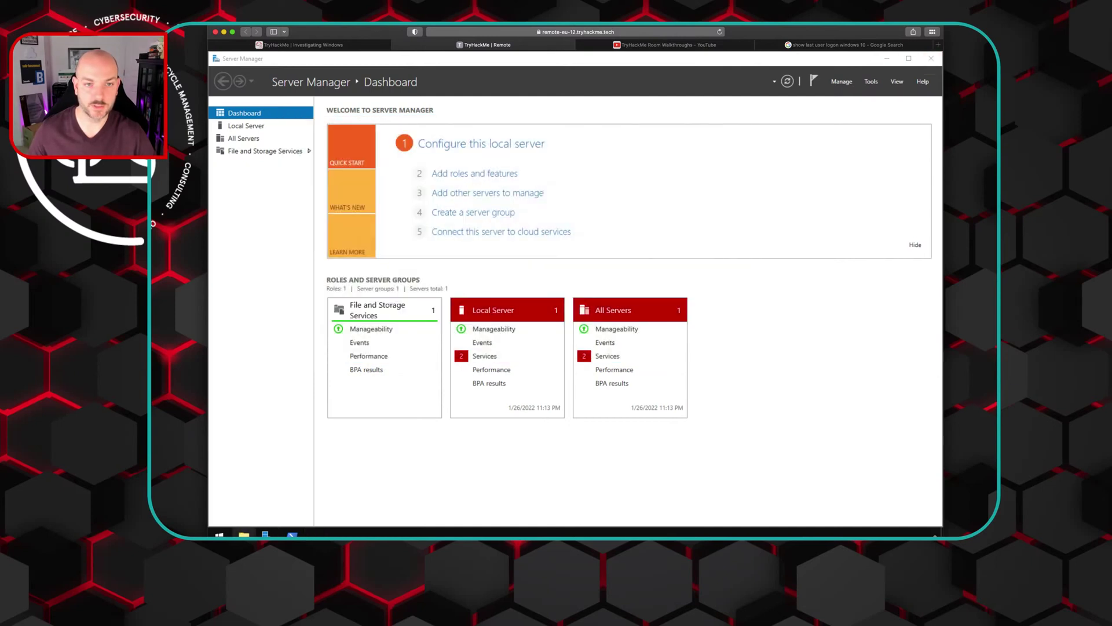
{"action": "left_click", "coordinate": [244, 534]}
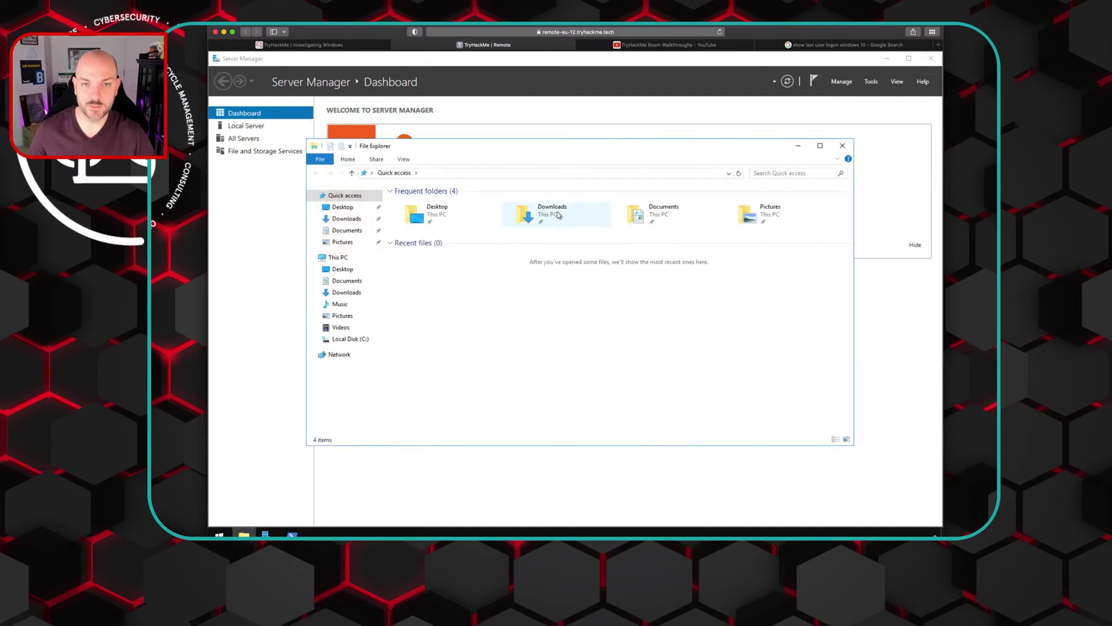
{"action": "left_click", "coordinate": [346, 340]}
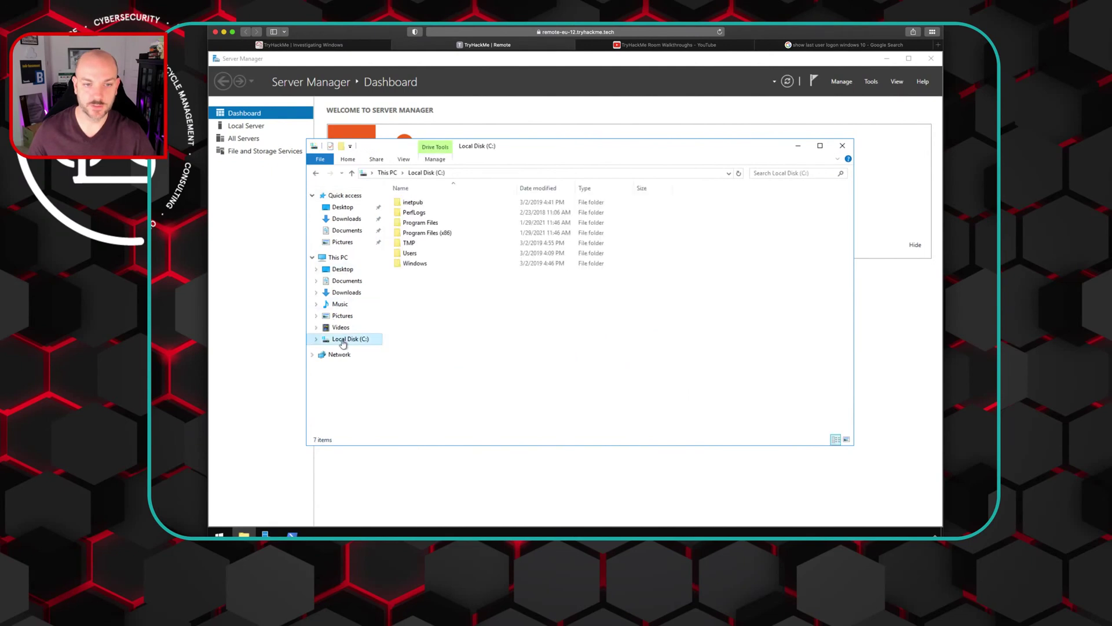
{"action": "double_click", "coordinate": [409, 244]}
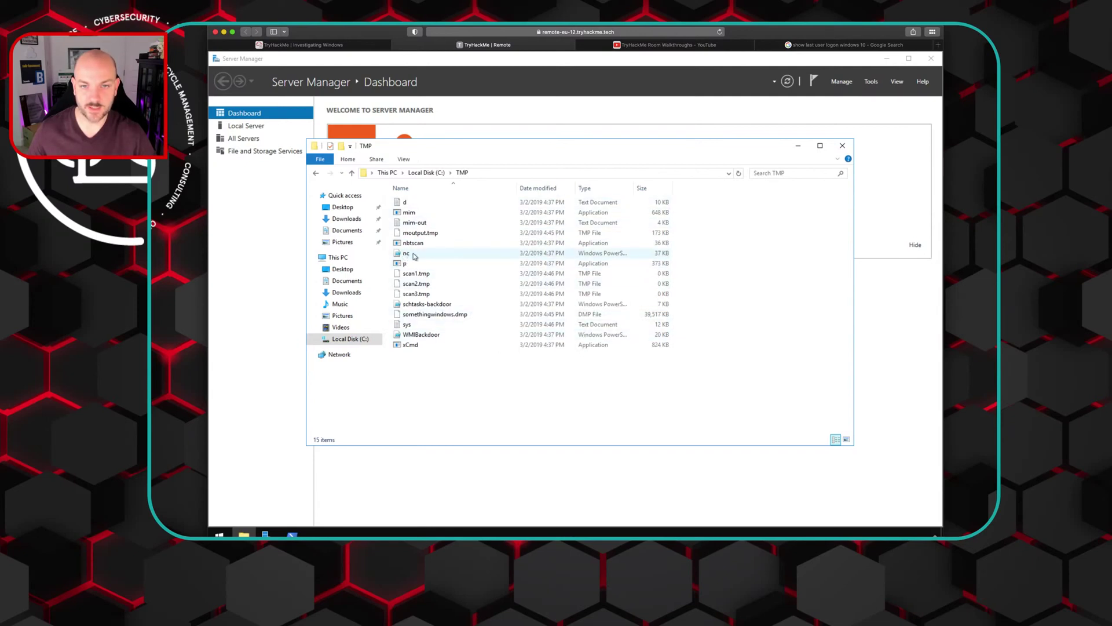
{"action": "mouse_move", "coordinate": [409, 256]}
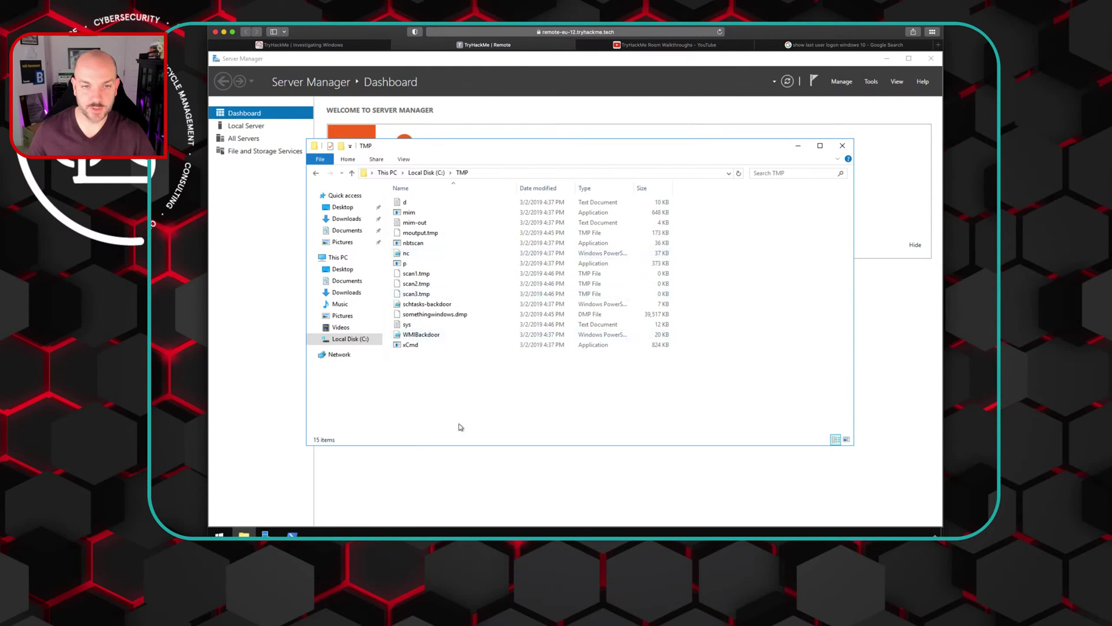
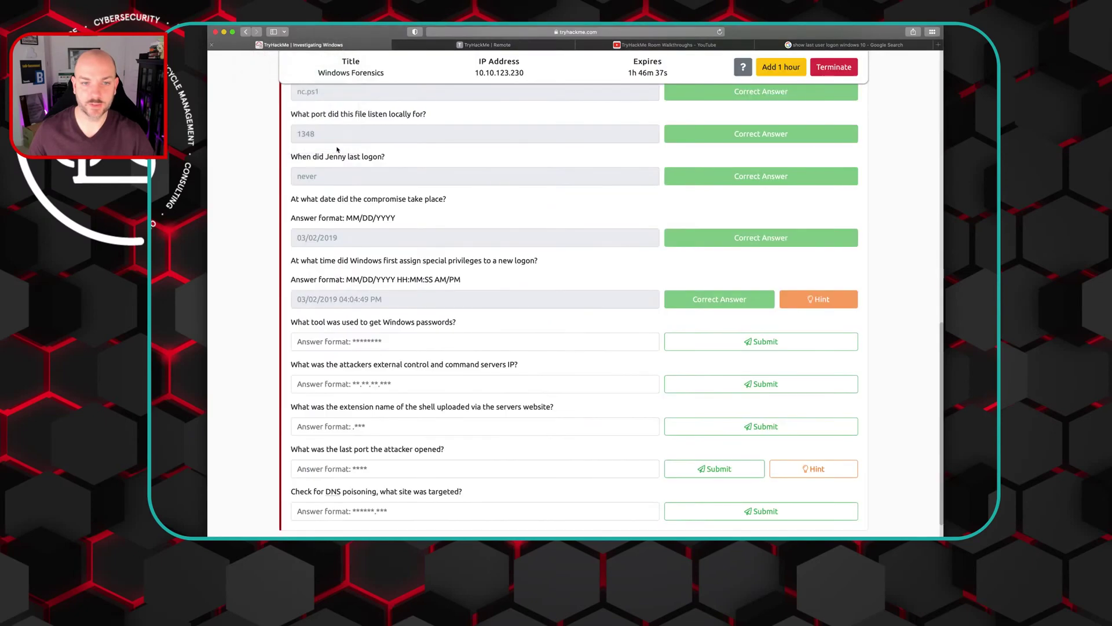
Step: Answer the question about the tool used to get Windows passwords with Mimikatz and submit it
{"action": "left_click", "coordinate": [389, 342]}
{"action": "type", "text": "mi"}
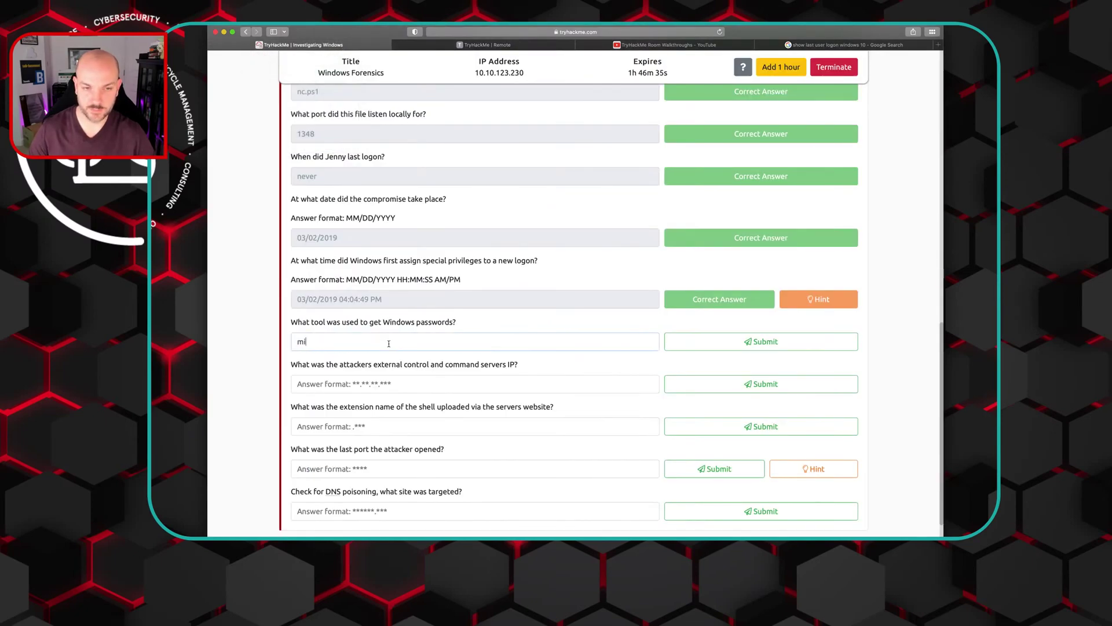
{"action": "type", "text": "mikatz"}
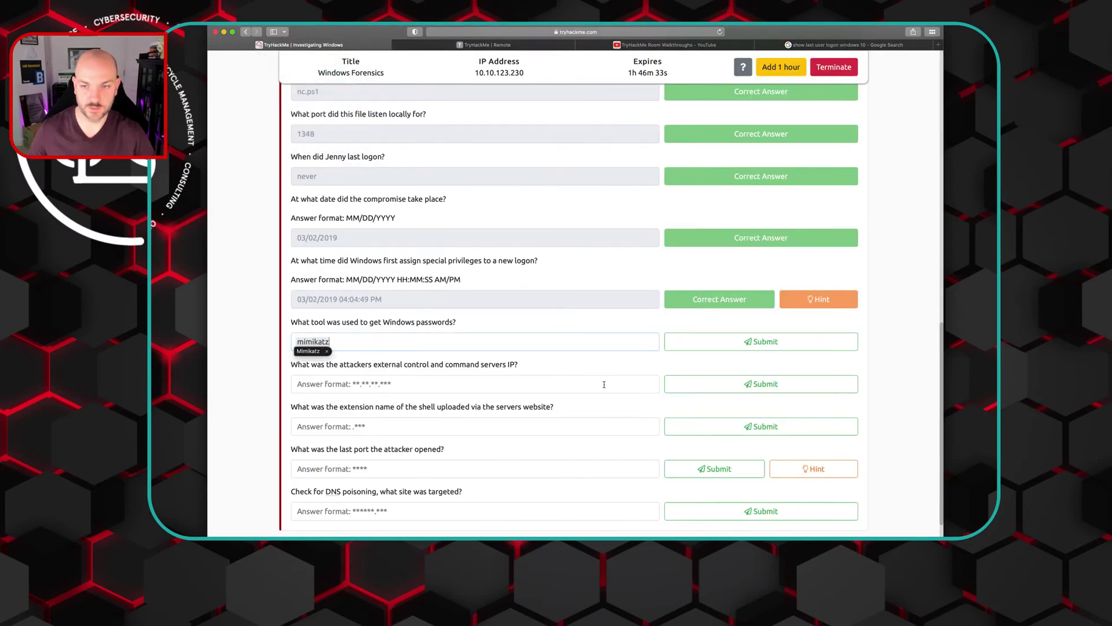
{"action": "left_click", "coordinate": [700, 343]}
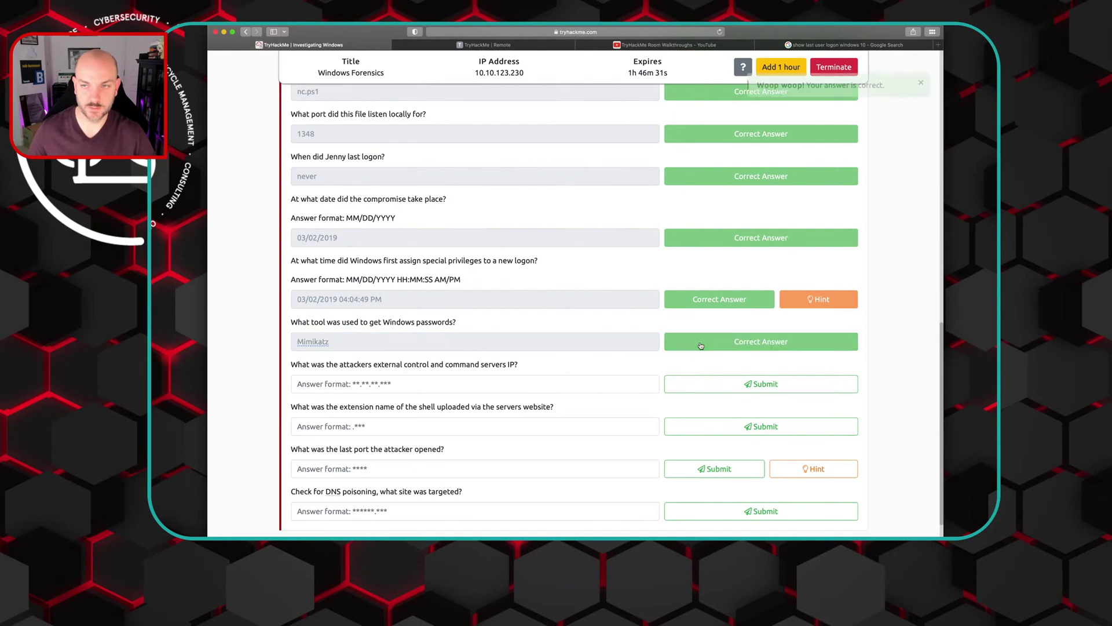
Step: Read the remaining room questions, and close the mim-out text file on the remote machine
{"action": "scroll", "coordinate": [511, 382], "scroll_direction": "down", "scroll_amount": 1}
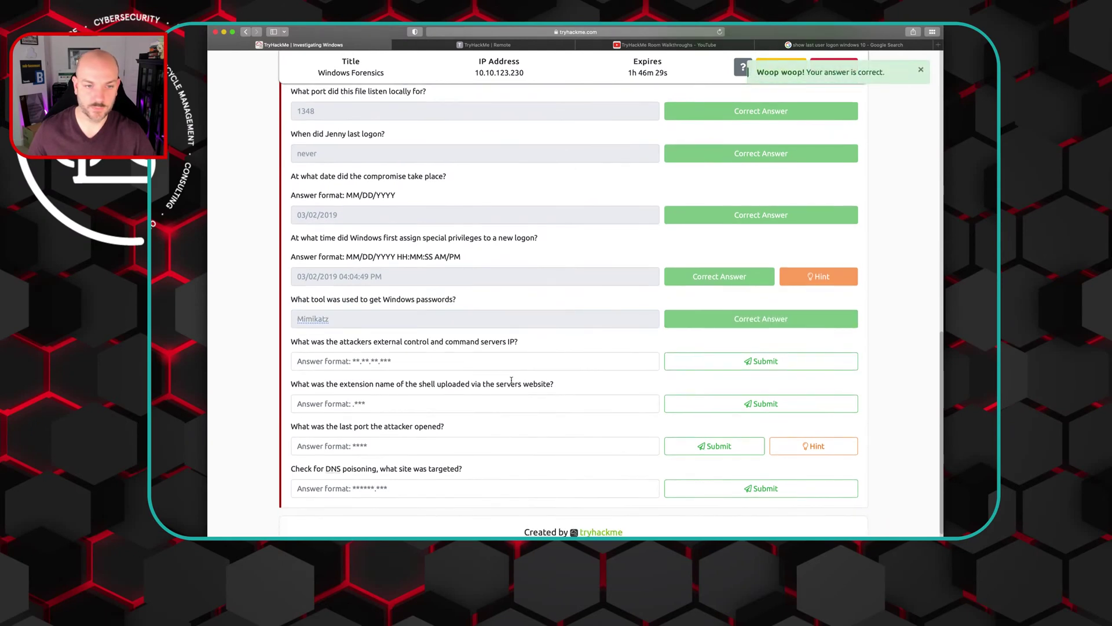
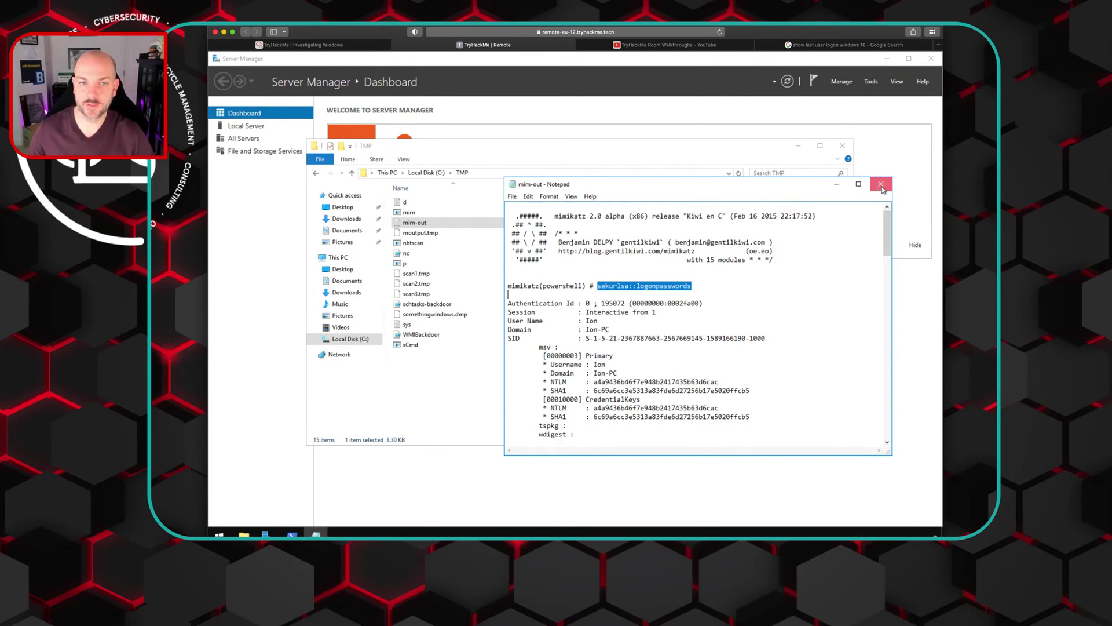
{"action": "left_click", "coordinate": [883, 188]}
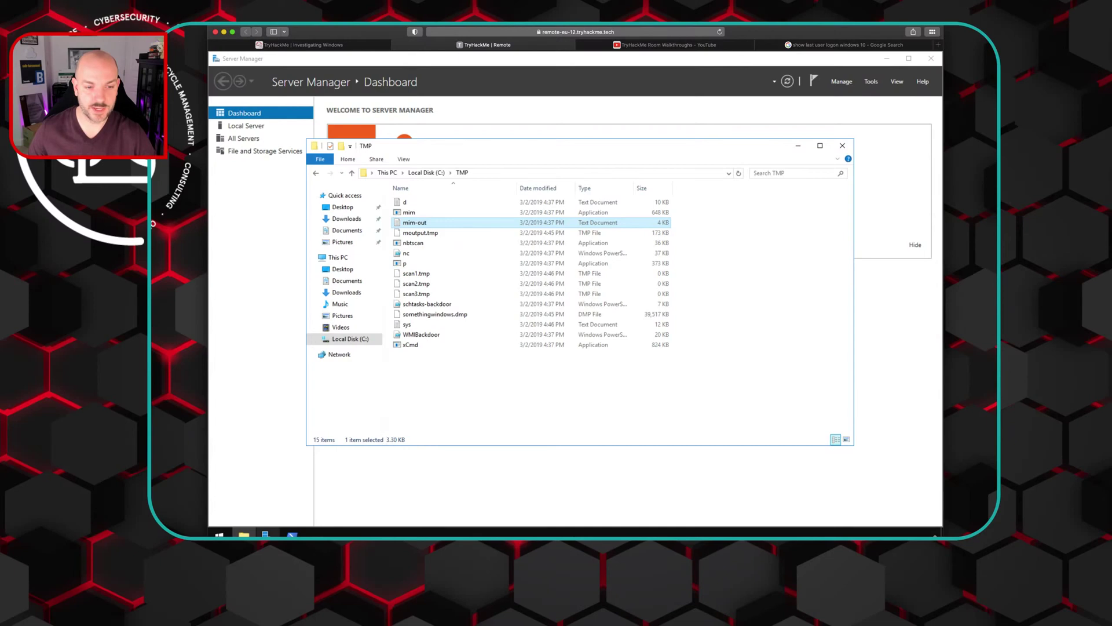
Step: Open Event Viewer from Server Manager on the remote machine and expand Applications and Services Logs > Microsoft > Windows
{"action": "mouse_move", "coordinate": [266, 533]}
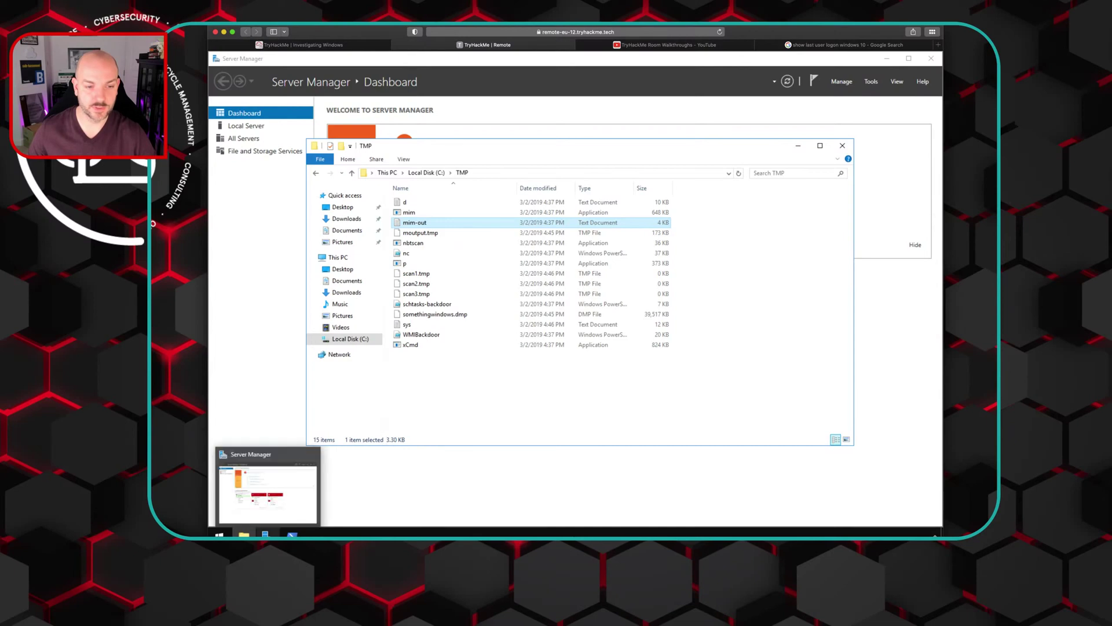
{"action": "left_click", "coordinate": [290, 487]}
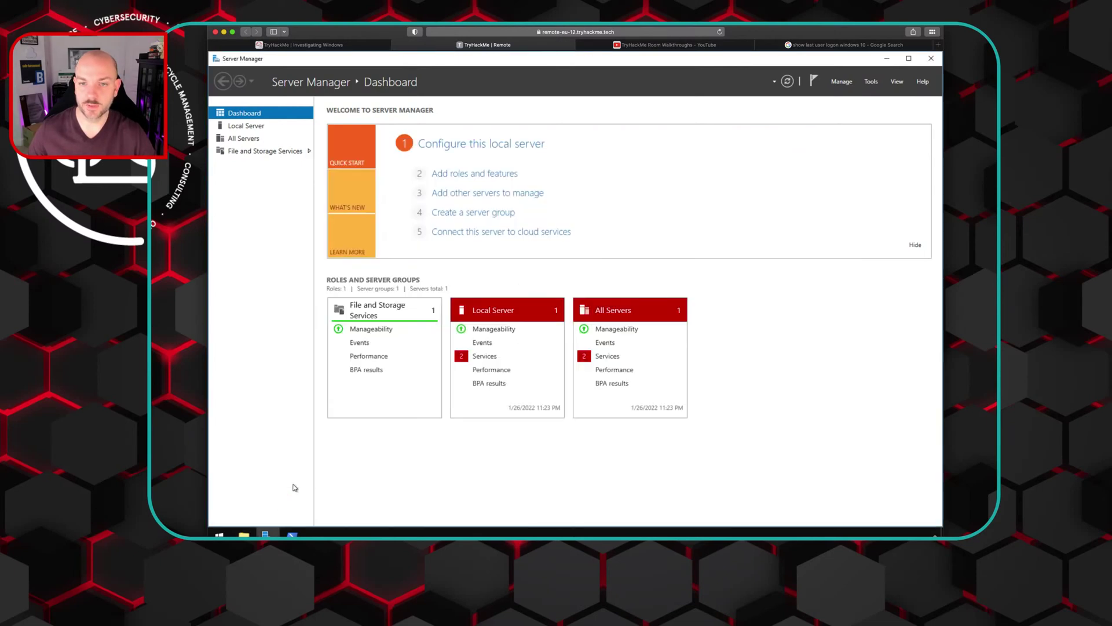
{"action": "left_click", "coordinate": [871, 82]}
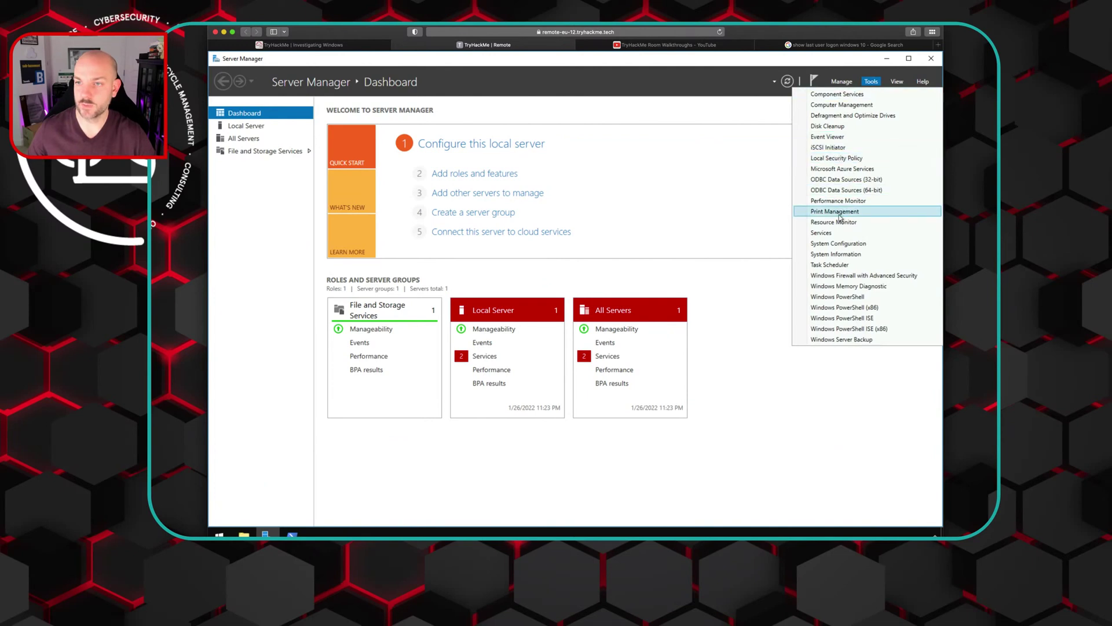
{"action": "left_click", "coordinate": [837, 138]}
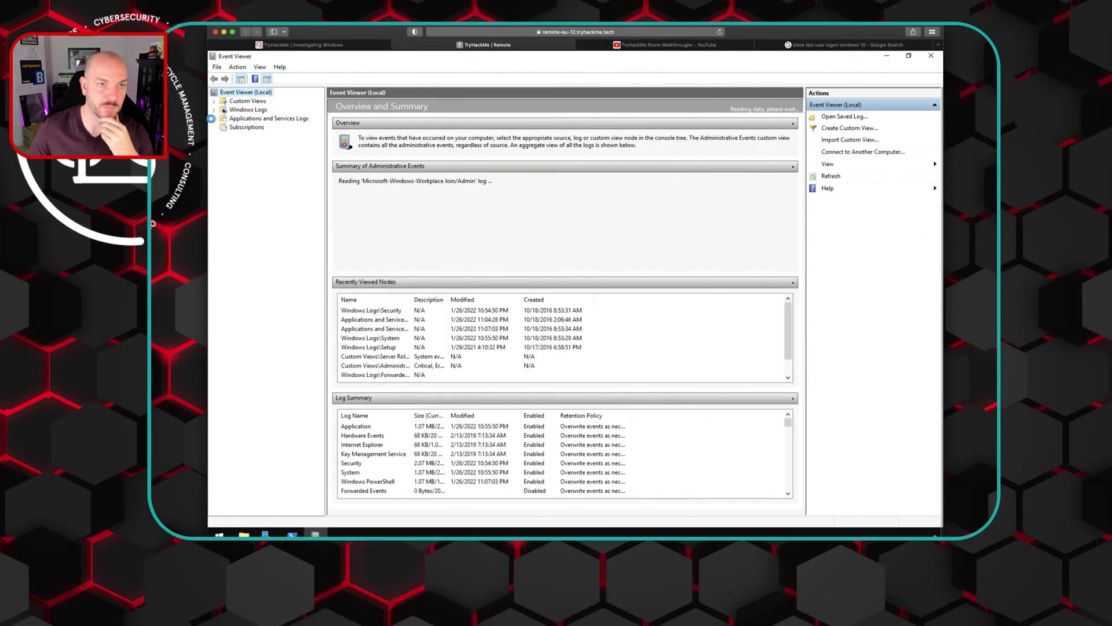
{"action": "left_click", "coordinate": [213, 119]}
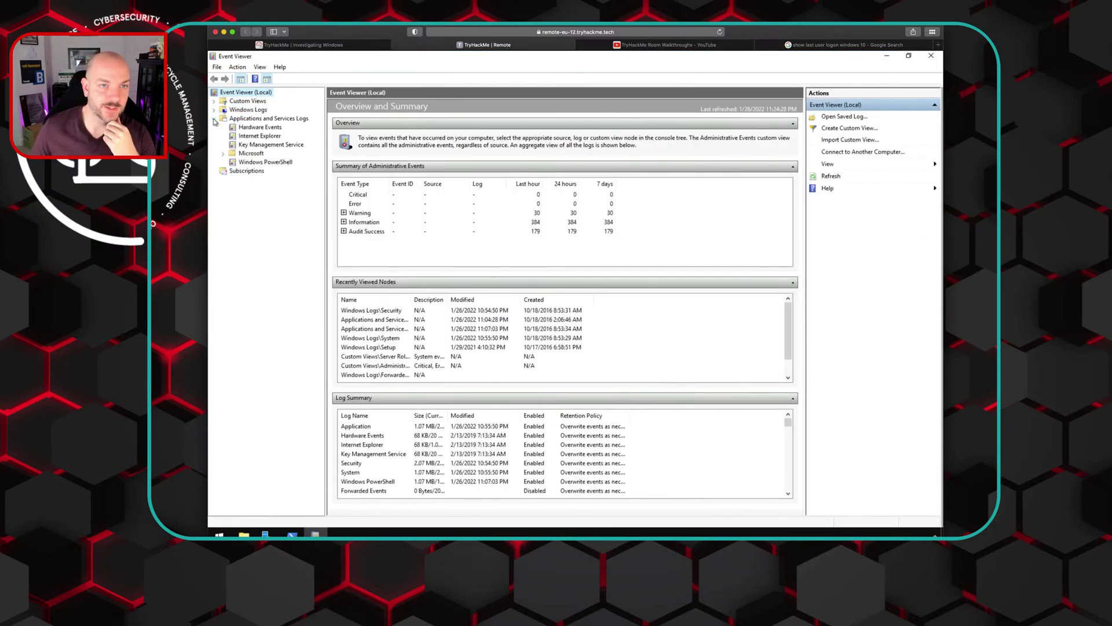
{"action": "left_click", "coordinate": [224, 154]}
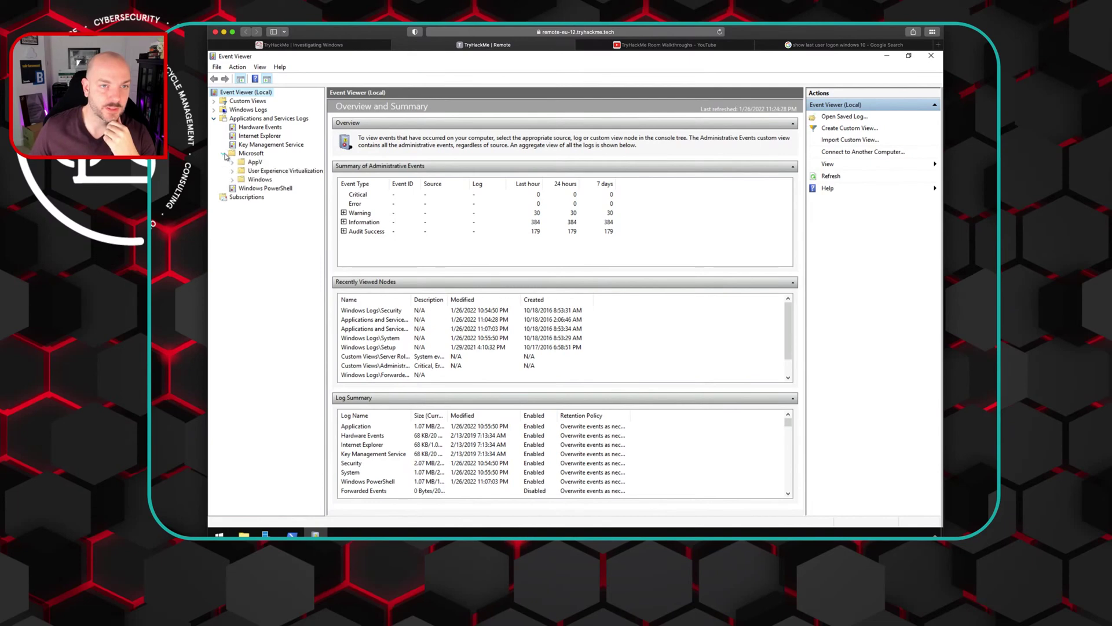
{"action": "left_click", "coordinate": [233, 179]}
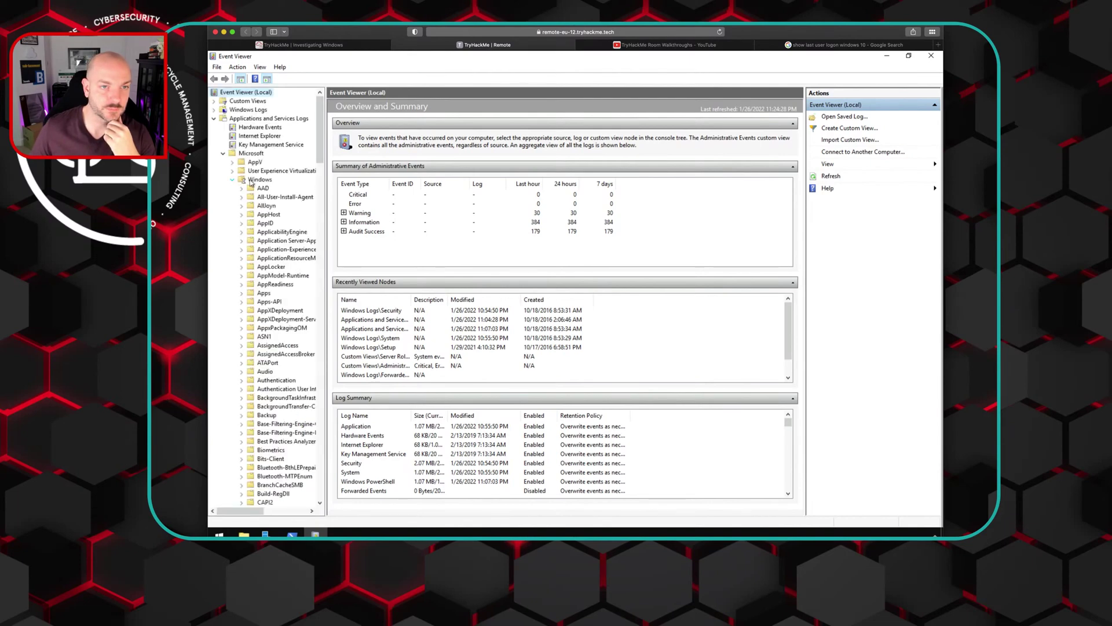
Step: Expand the Windows Firewall With Advanced Security logs and examine ConnectionSecurity, ConnectionSecurityVerbose and several recent Firewall events
{"action": "left_click_drag", "start_coordinate": [321, 156], "coordinate": [324, 472]}
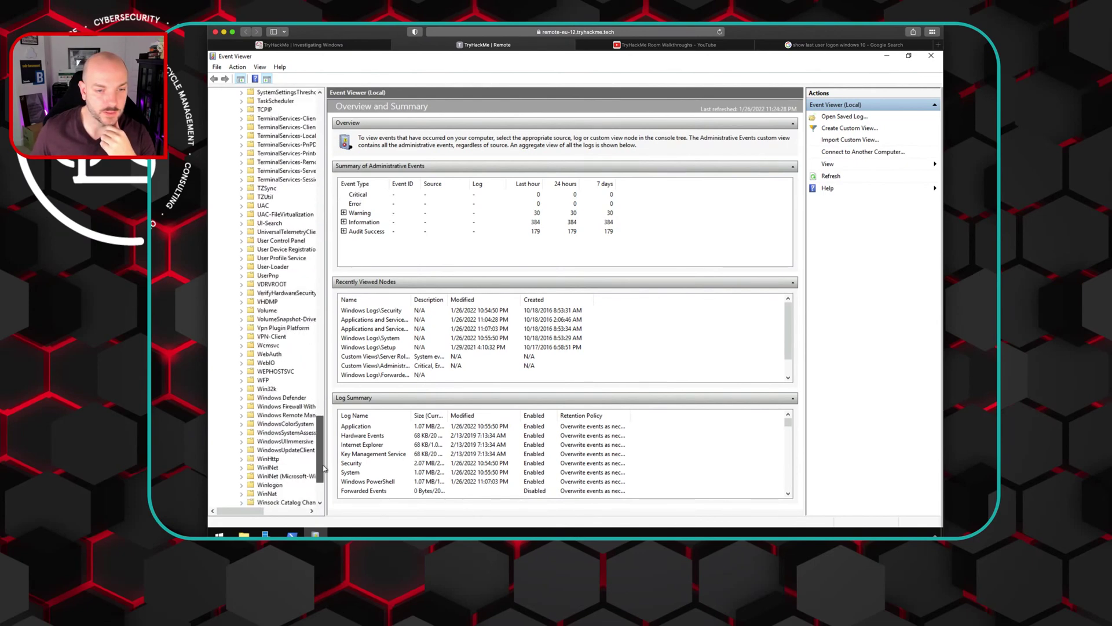
{"action": "double_click", "coordinate": [263, 409]}
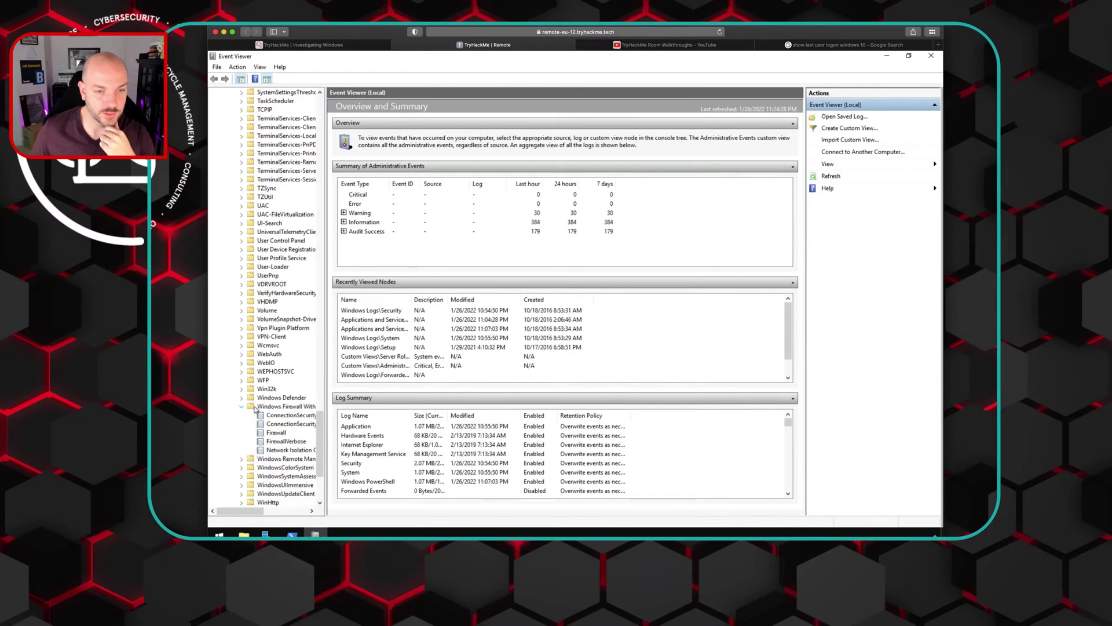
{"action": "left_click", "coordinate": [287, 414]}
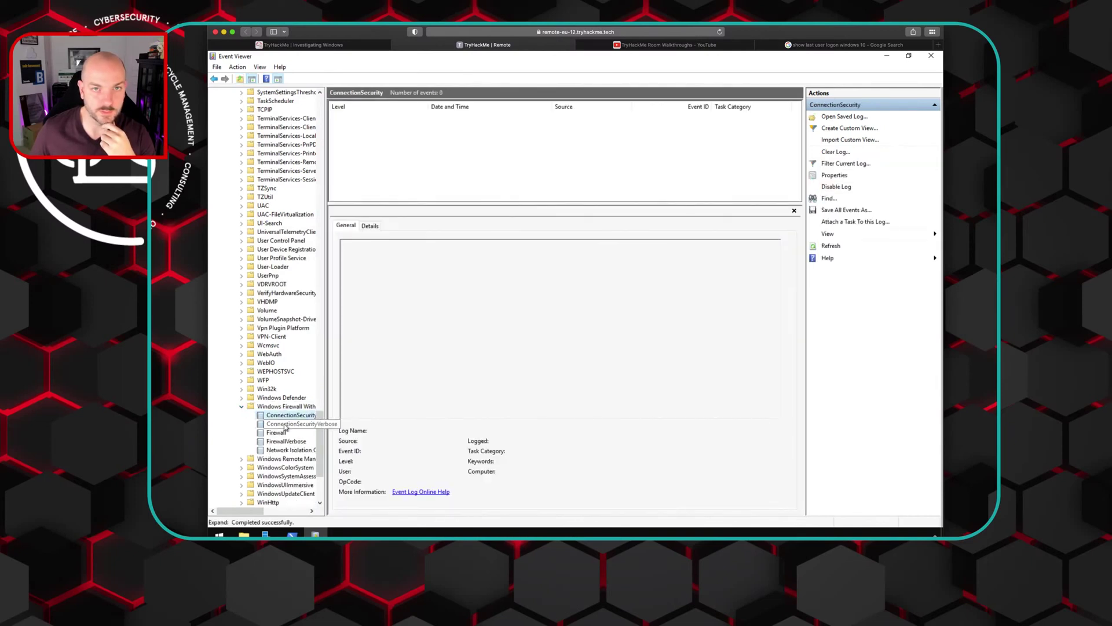
{"action": "left_click", "coordinate": [285, 424]}
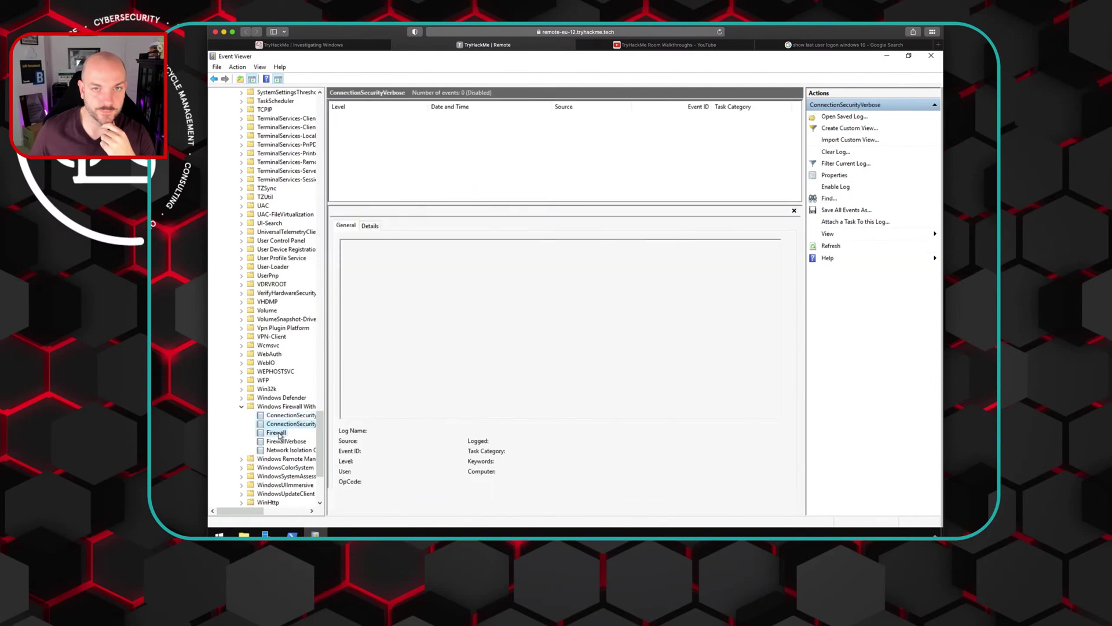
{"action": "left_click", "coordinate": [277, 433]}
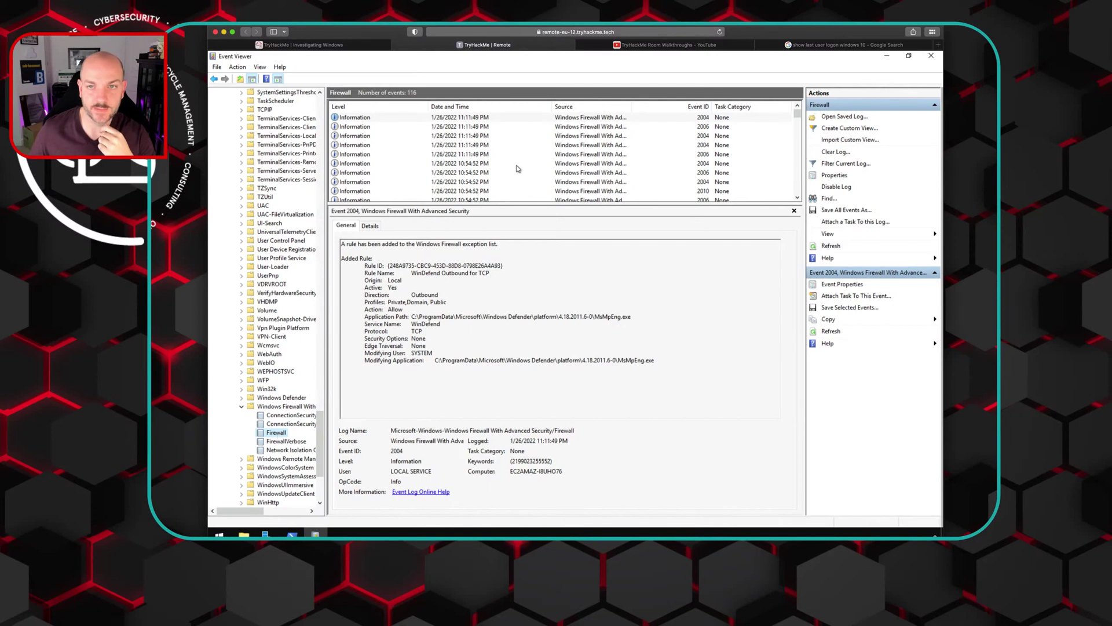
{"action": "left_click", "coordinate": [565, 155]}
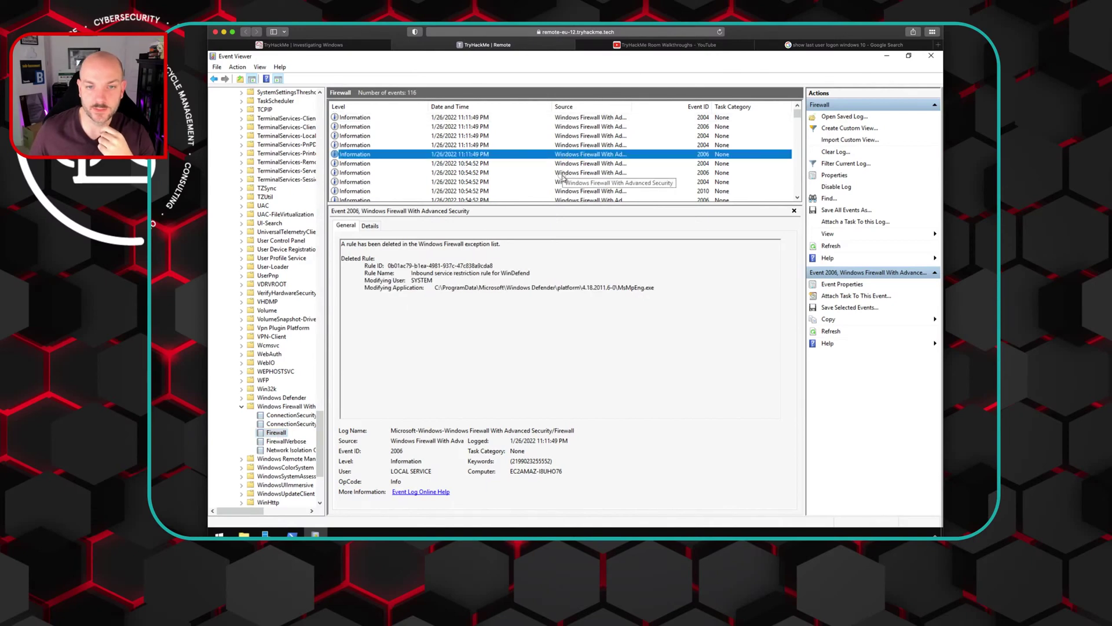
{"action": "left_click", "coordinate": [564, 173]}
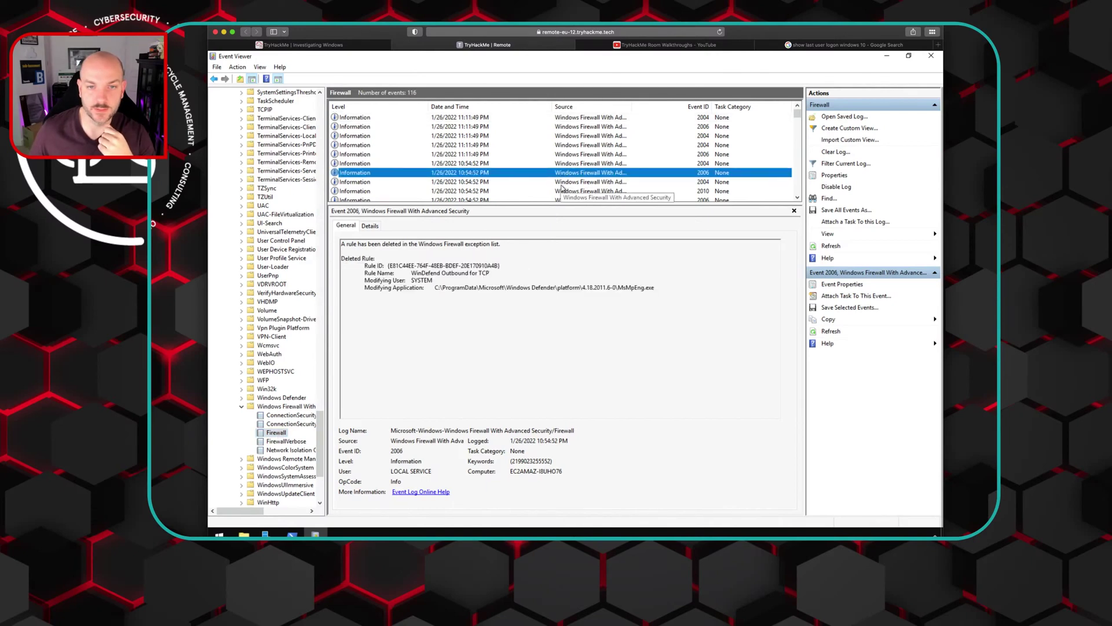
{"action": "left_click", "coordinate": [561, 183]}
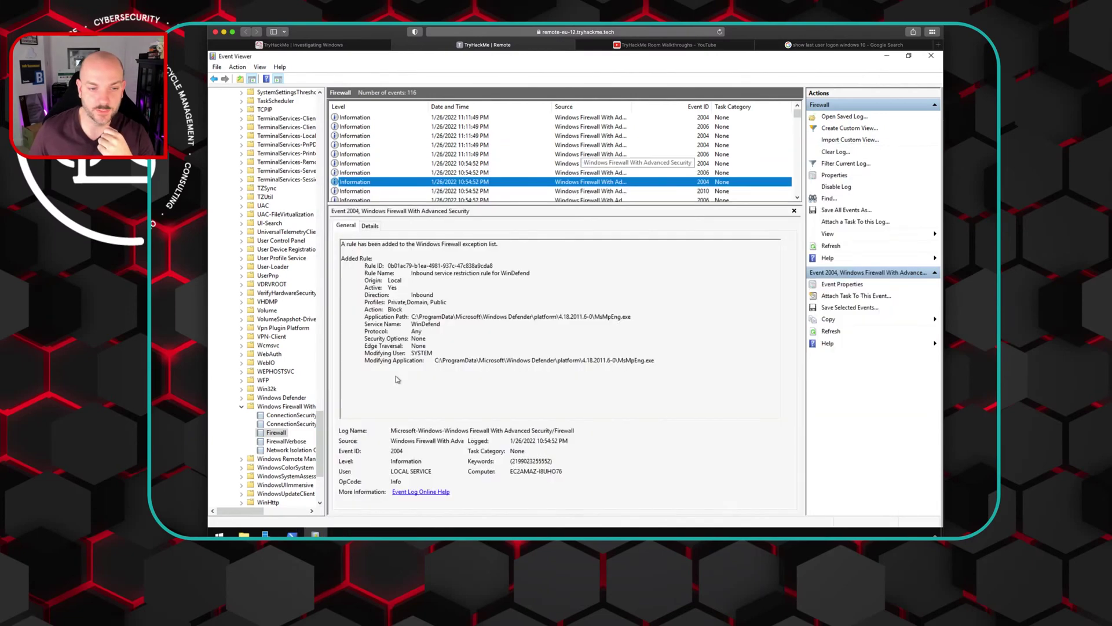
Step: Check the FirewallVerbose and Network Isolation Operational logs, and inspect a Firewall log event dated 3/2/2019 4:28:42 PM
{"action": "left_click", "coordinate": [286, 442]}
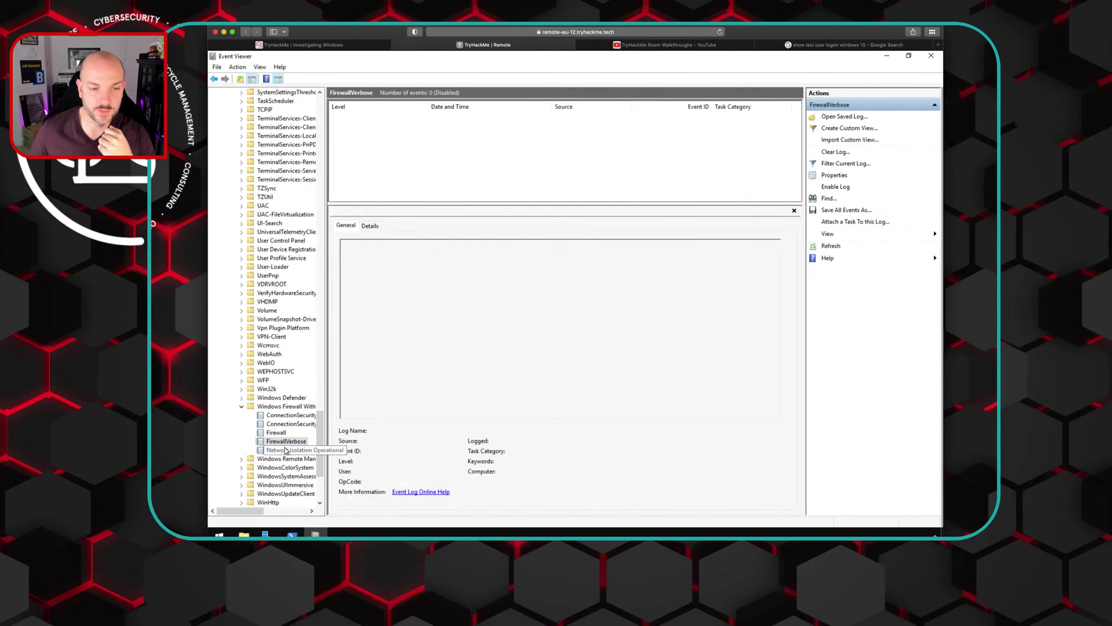
{"action": "left_click", "coordinate": [286, 450]}
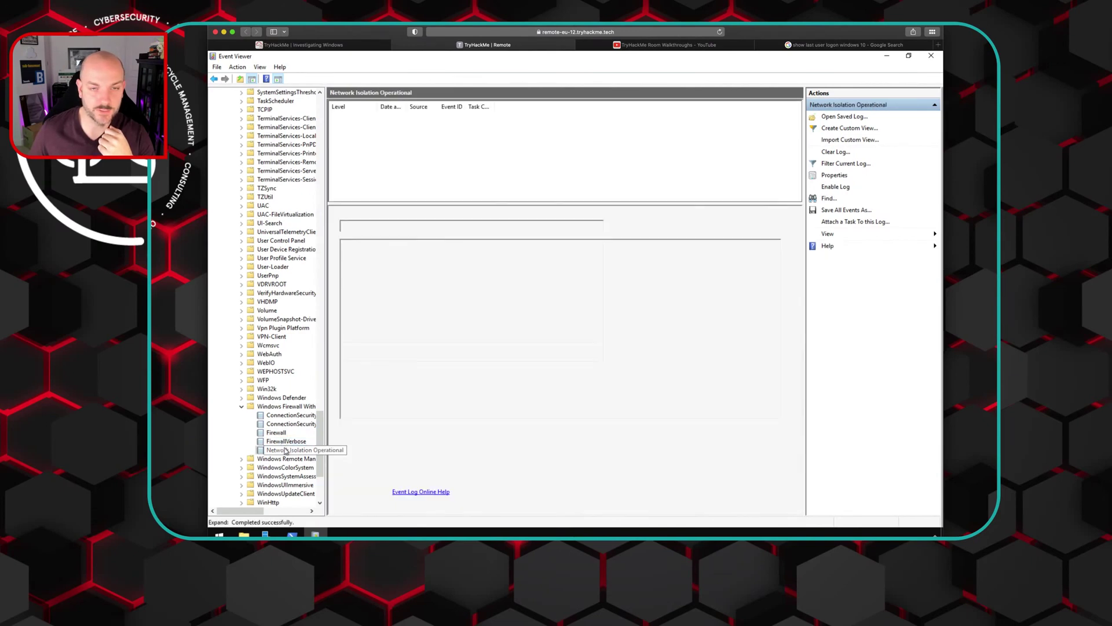
{"action": "left_click", "coordinate": [284, 442]}
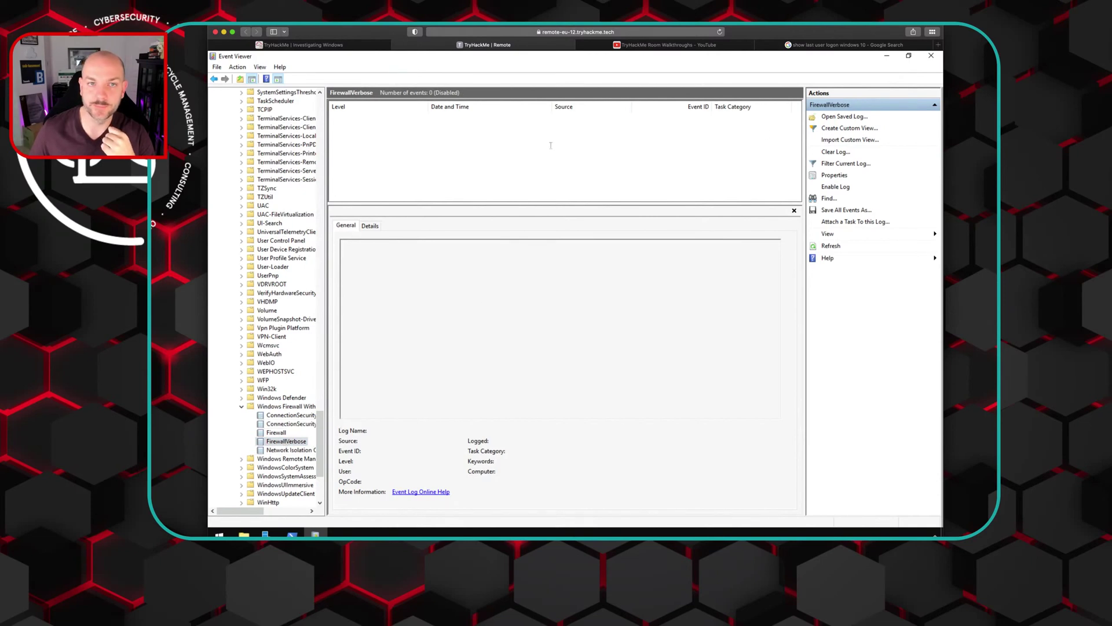
{"action": "left_click", "coordinate": [276, 432]}
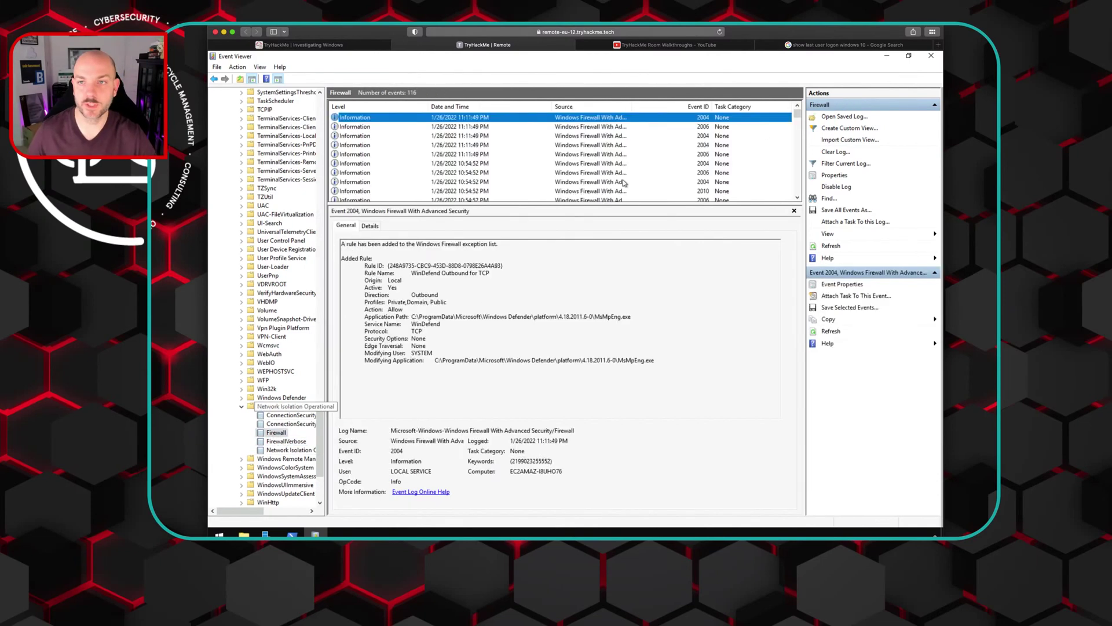
{"action": "left_click_drag", "start_coordinate": [795, 123], "coordinate": [796, 161]}
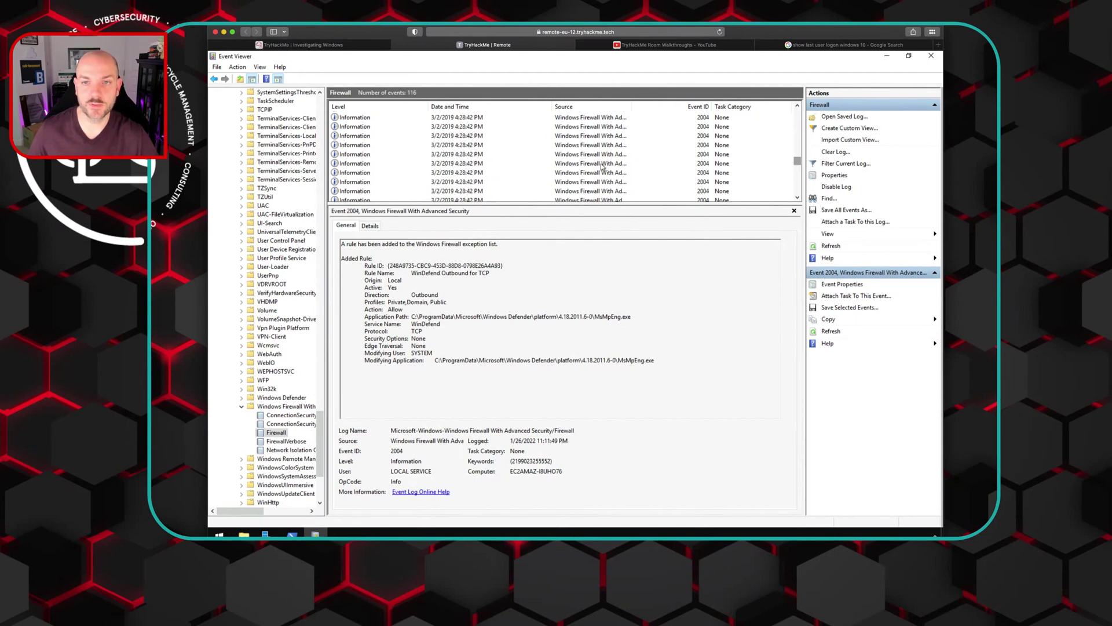
{"action": "left_click", "coordinate": [486, 164]}
Step: Check the DNS Client Events Operational log, then collapse Applications and Services Logs and minimize Event Viewer
{"action": "left_click_drag", "start_coordinate": [319, 457], "coordinate": [323, 206]}
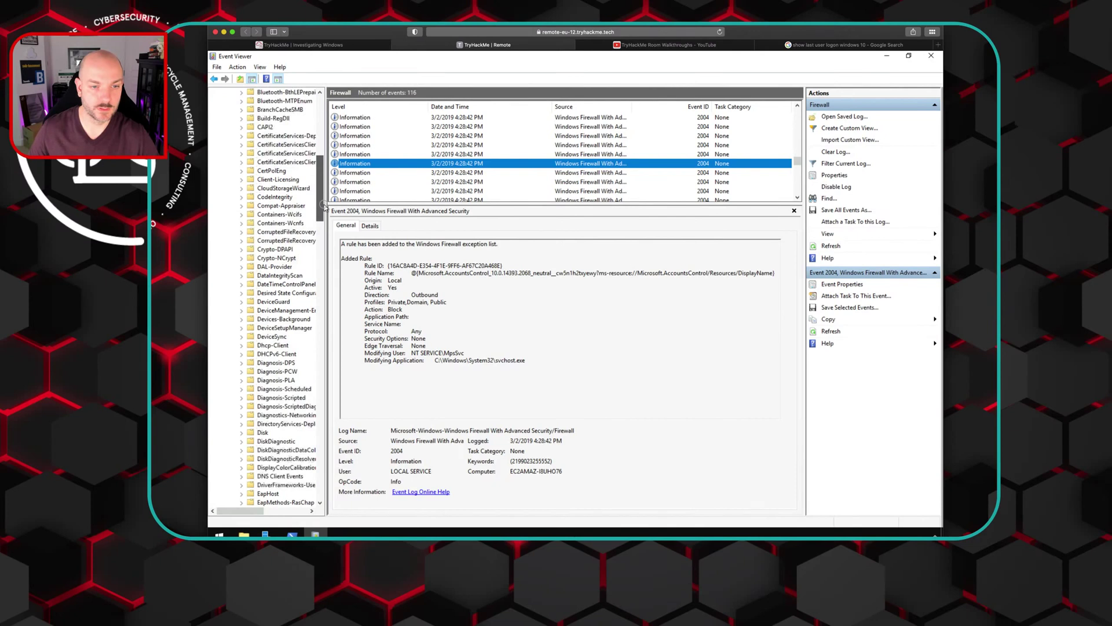
{"action": "left_click_drag", "start_coordinate": [324, 206], "coordinate": [324, 215]}
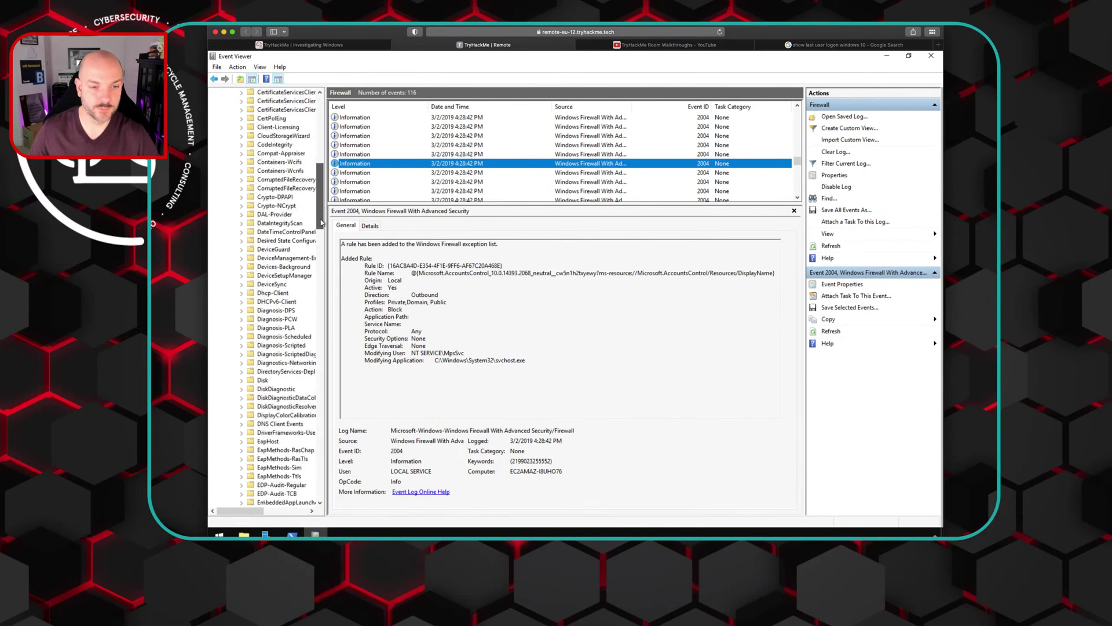
{"action": "left_click", "coordinate": [241, 423]}
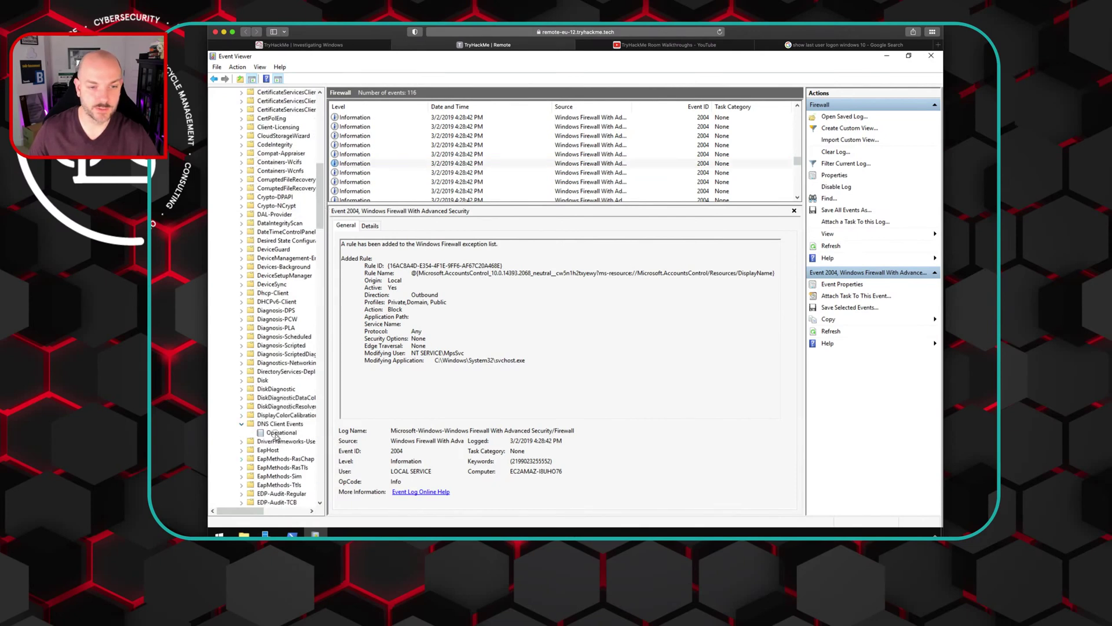
{"action": "left_click", "coordinate": [275, 434]}
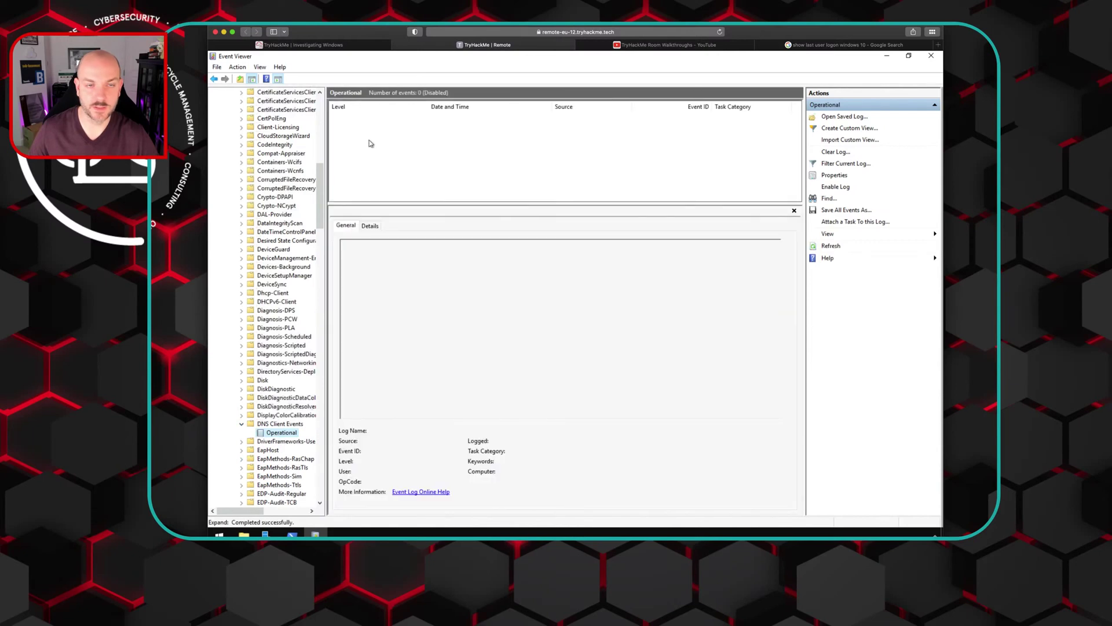
{"action": "left_click_drag", "start_coordinate": [319, 194], "coordinate": [320, 124]}
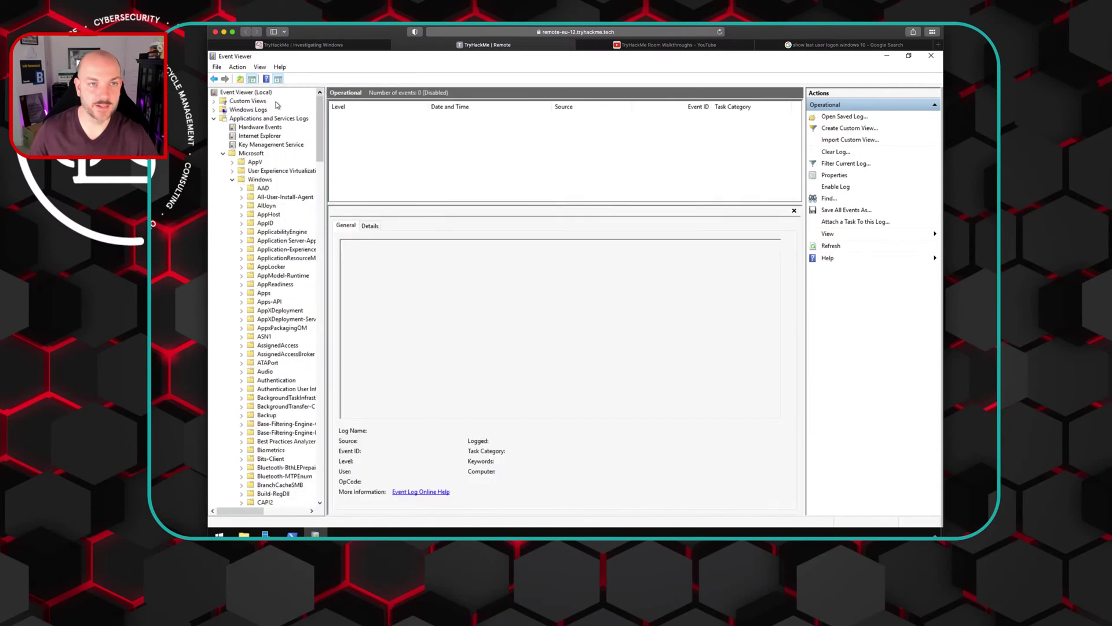
{"action": "left_click", "coordinate": [214, 119]}
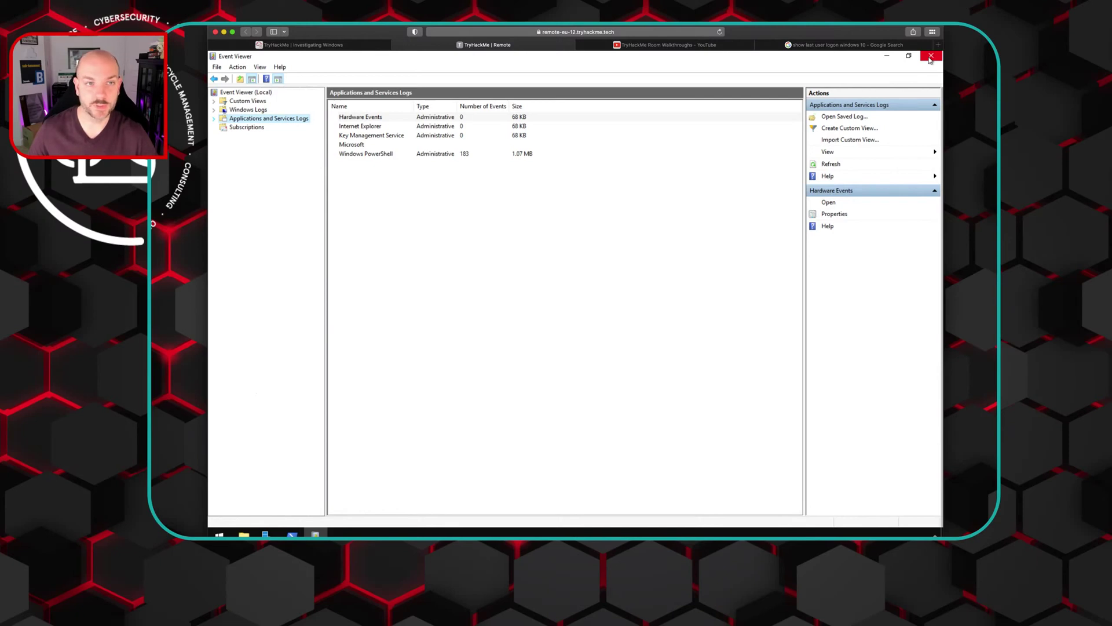
{"action": "left_click", "coordinate": [888, 58]}
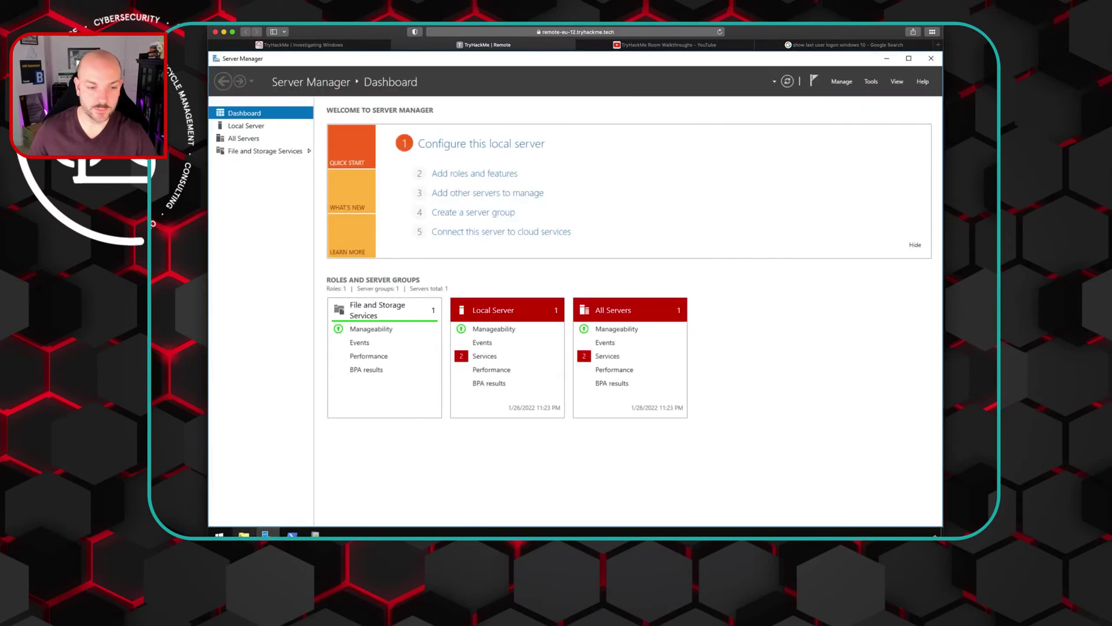
Step: Switch to File Explorer and open the folder C:\Windows\System32\drivers
{"action": "left_click", "coordinate": [244, 534]}
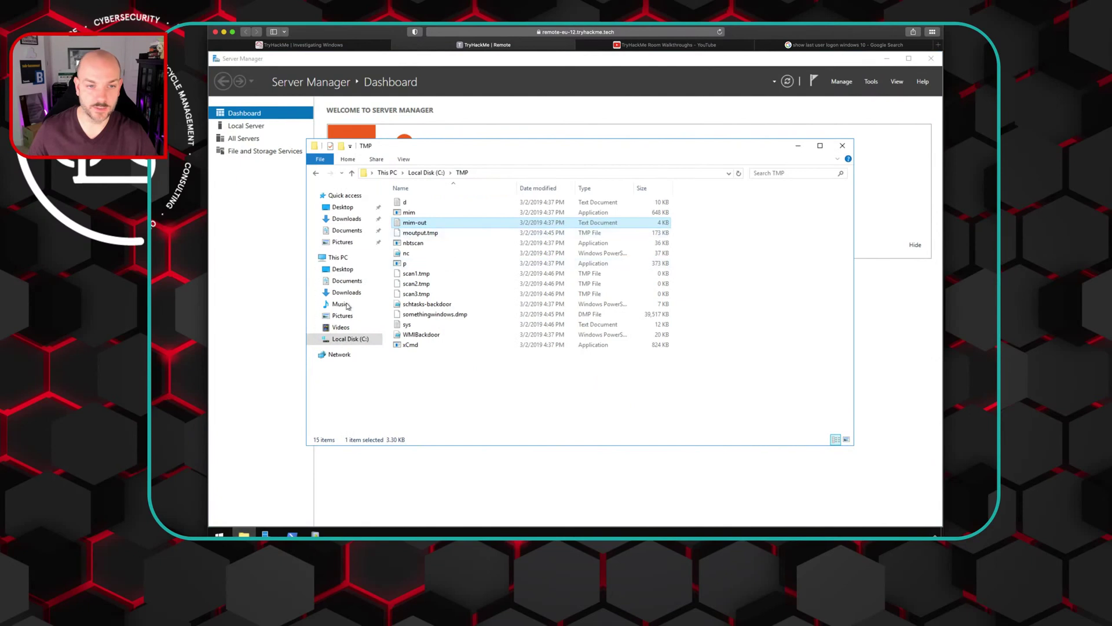
{"action": "left_click", "coordinate": [343, 339]}
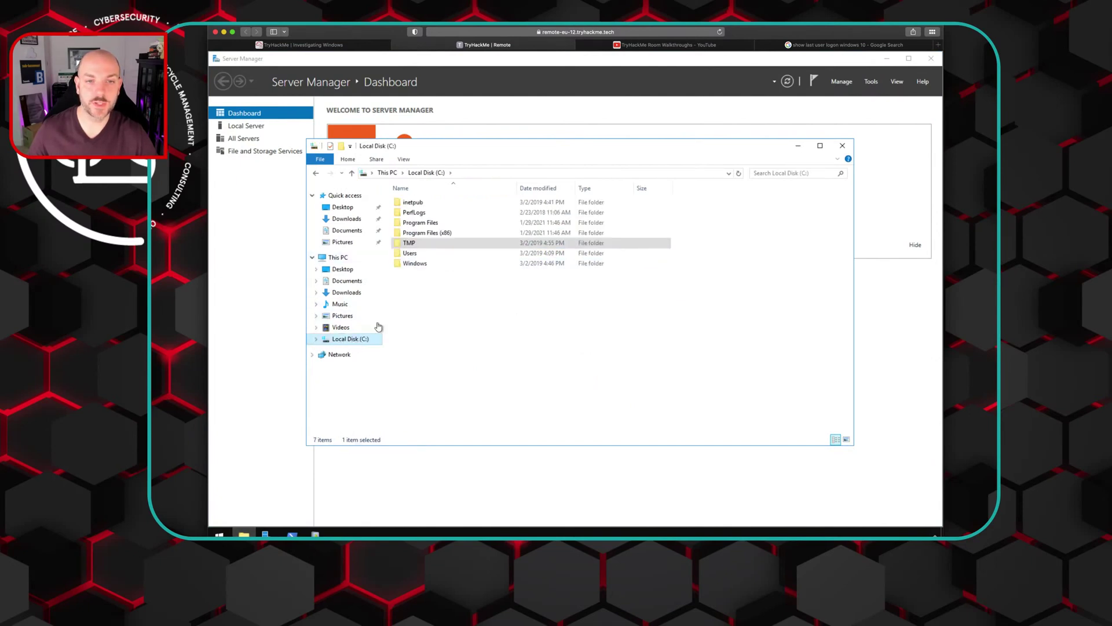
{"action": "double_click", "coordinate": [418, 263]}
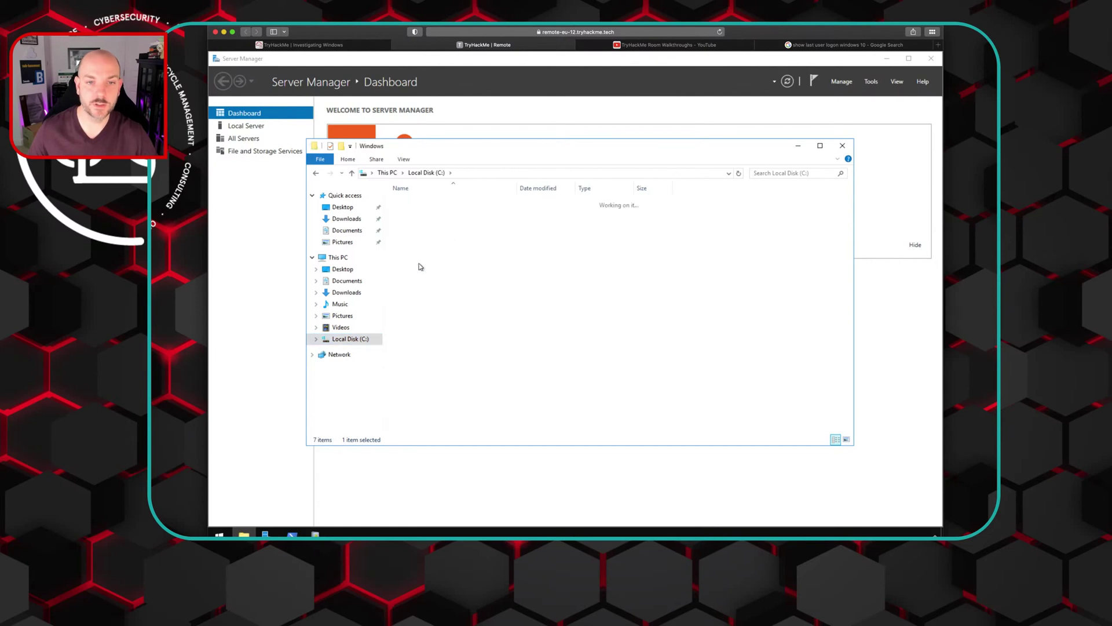
{"action": "scroll", "coordinate": [854, 285], "scroll_direction": "down", "scroll_amount": 1}
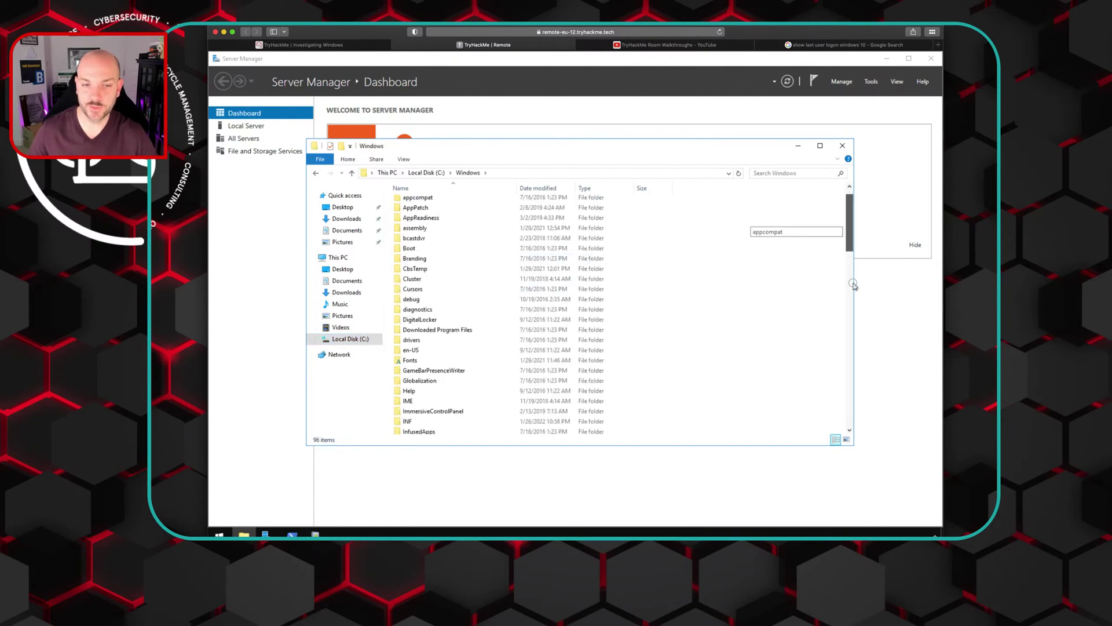
{"action": "scroll", "coordinate": [853, 285], "scroll_direction": "down", "scroll_amount": 15}
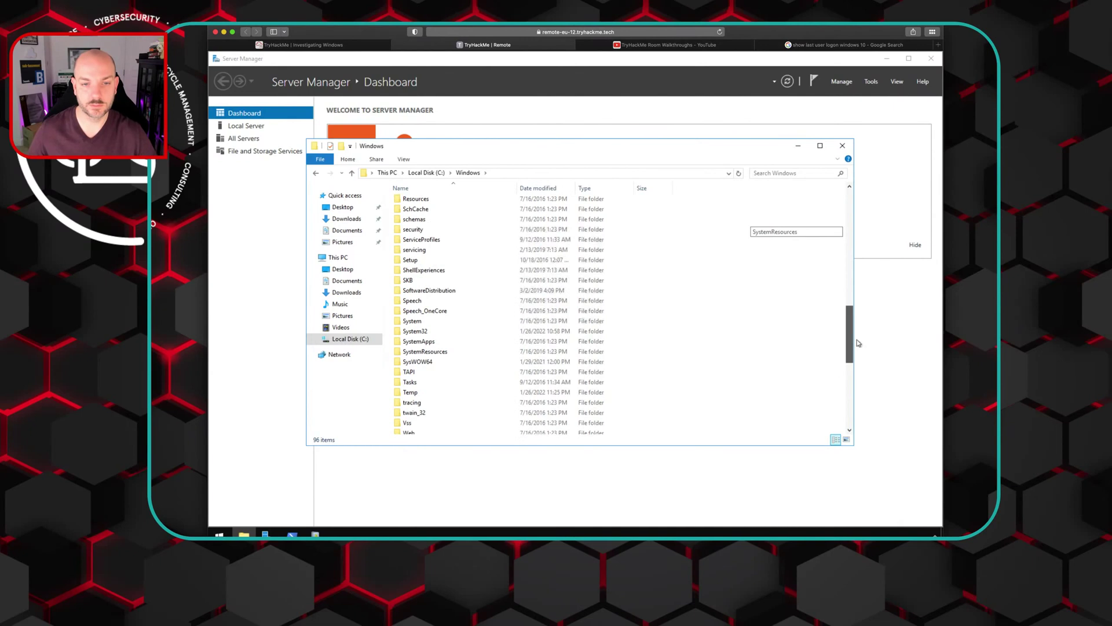
{"action": "double_click", "coordinate": [415, 332]}
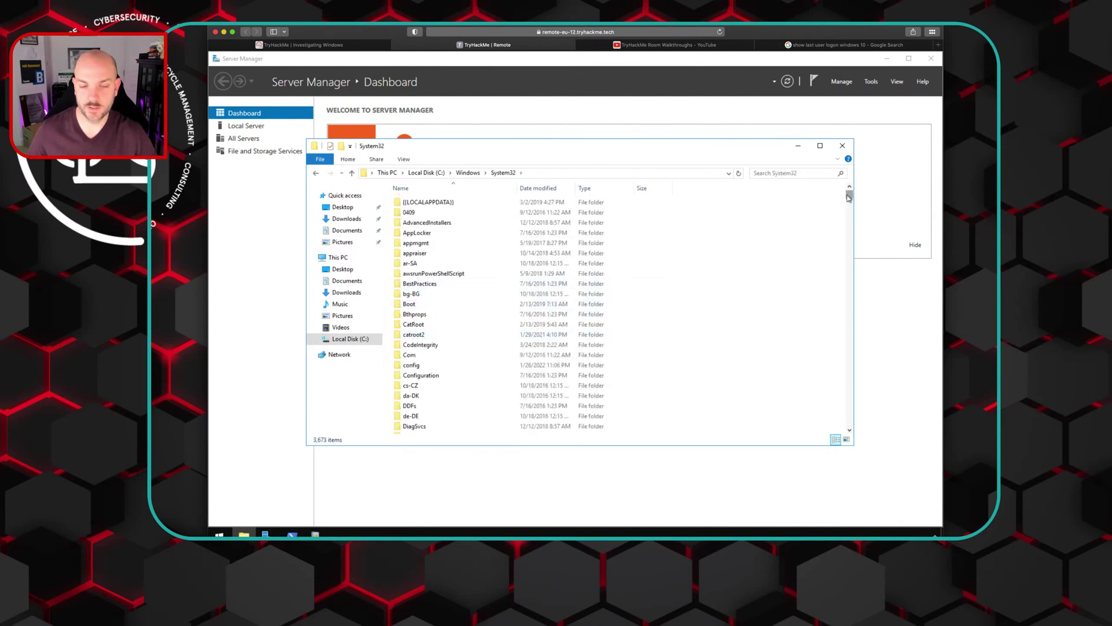
{"action": "left_click_drag", "start_coordinate": [848, 198], "coordinate": [848, 198]}
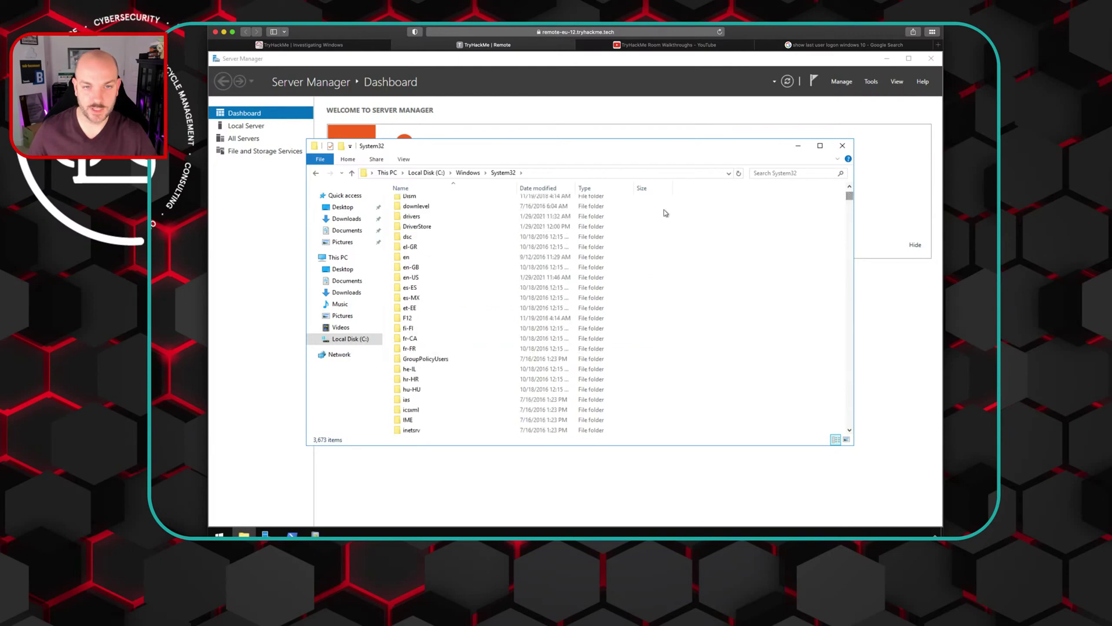
{"action": "left_click", "coordinate": [413, 218]}
{"action": "double_click", "coordinate": [413, 218]}
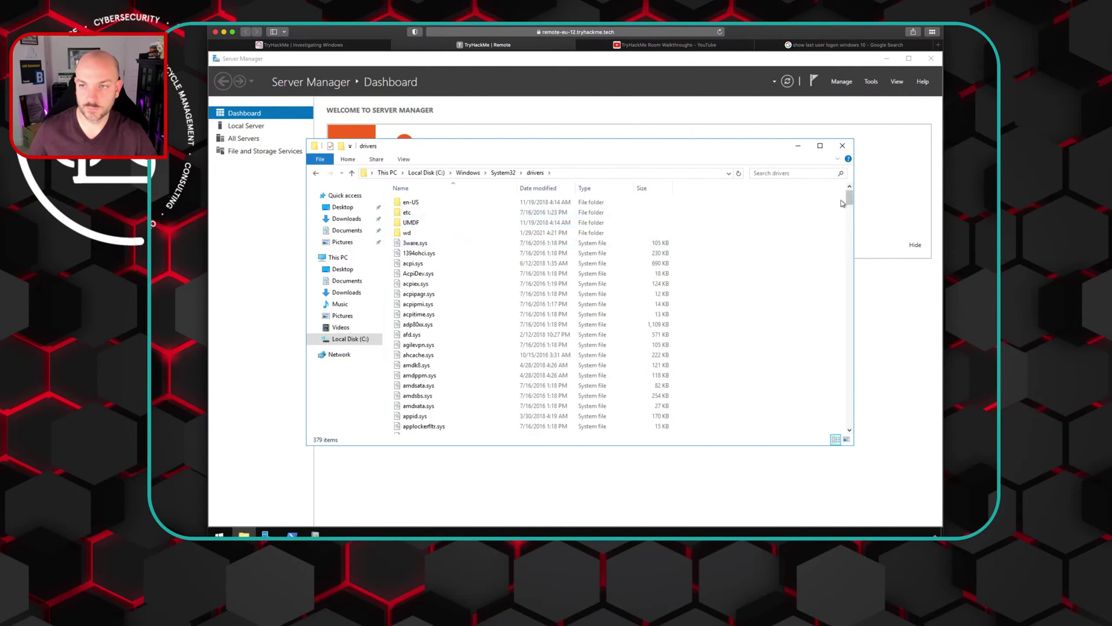
Step: Open the hosts file from the etc folder in Notepad and examine its host mappings, including the google.com entry
{"action": "double_click", "coordinate": [405, 215]}
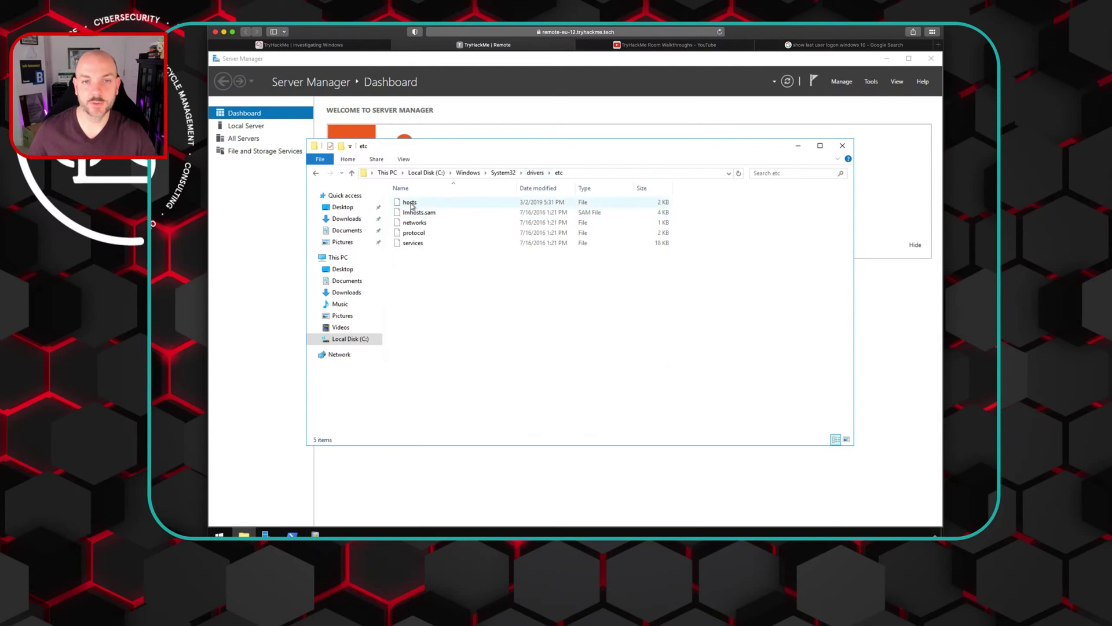
{"action": "double_click", "coordinate": [410, 202]}
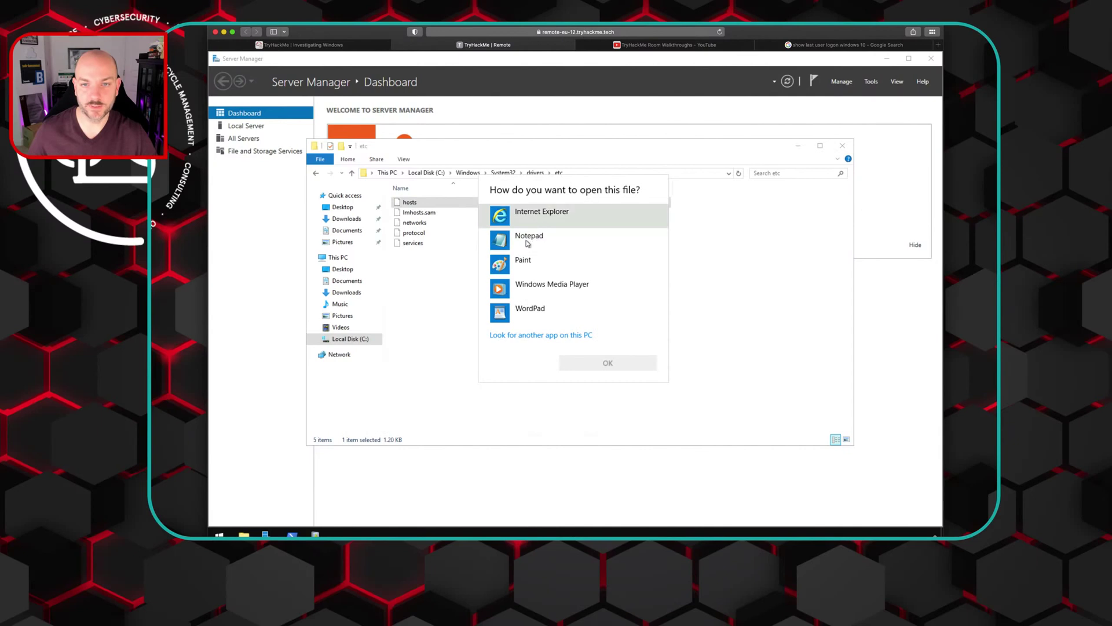
{"action": "left_click", "coordinate": [528, 243]}
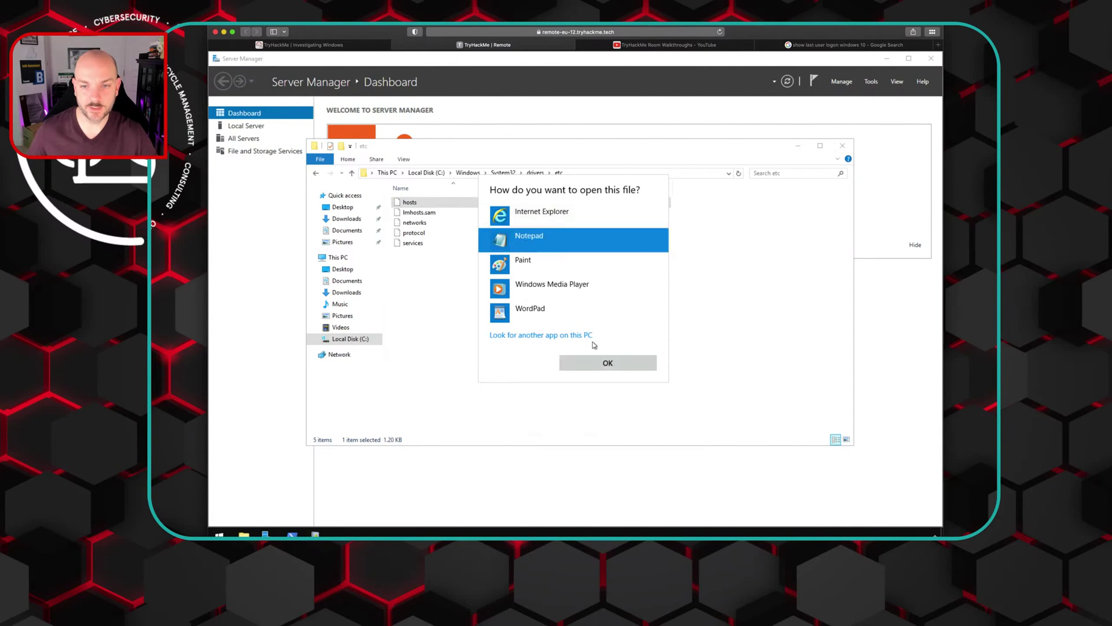
{"action": "left_click", "coordinate": [606, 364]}
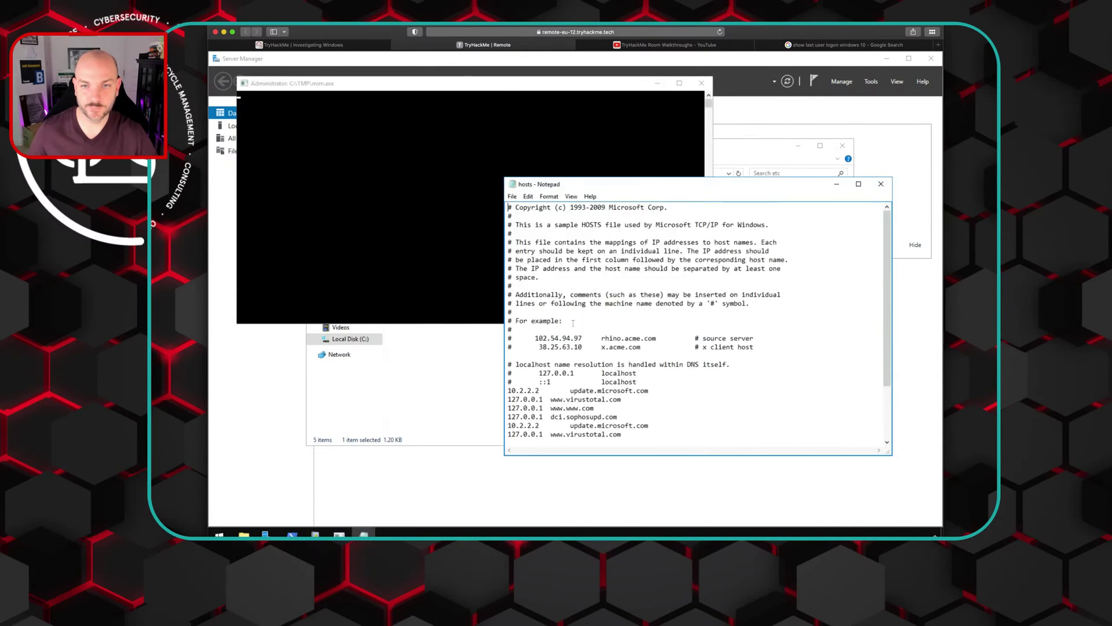
{"action": "left_click_drag", "start_coordinate": [647, 185], "coordinate": [530, 156]}
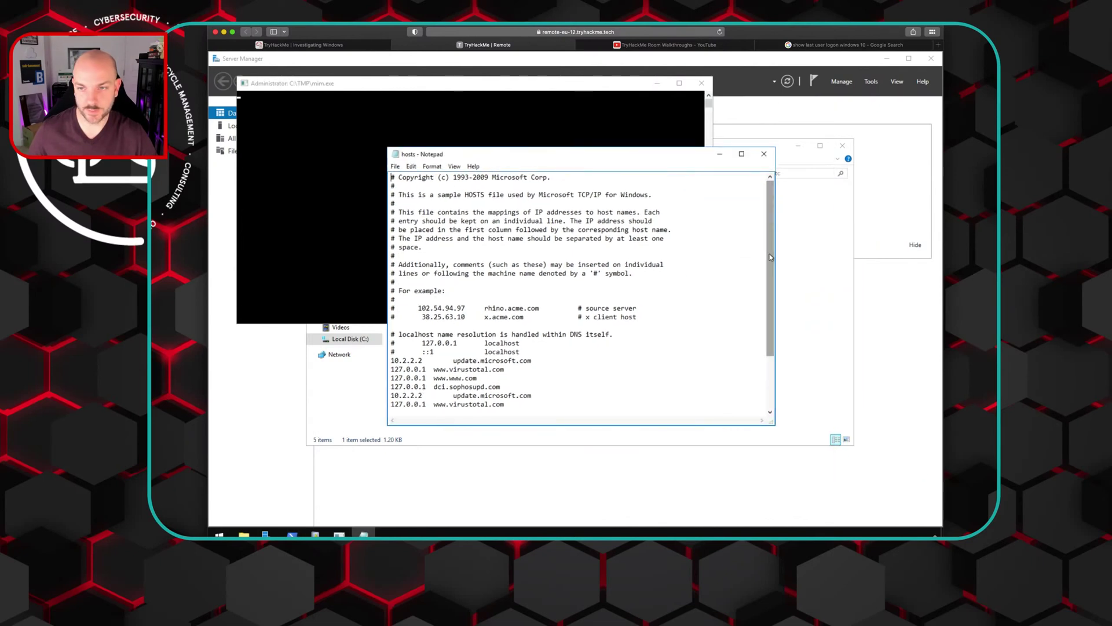
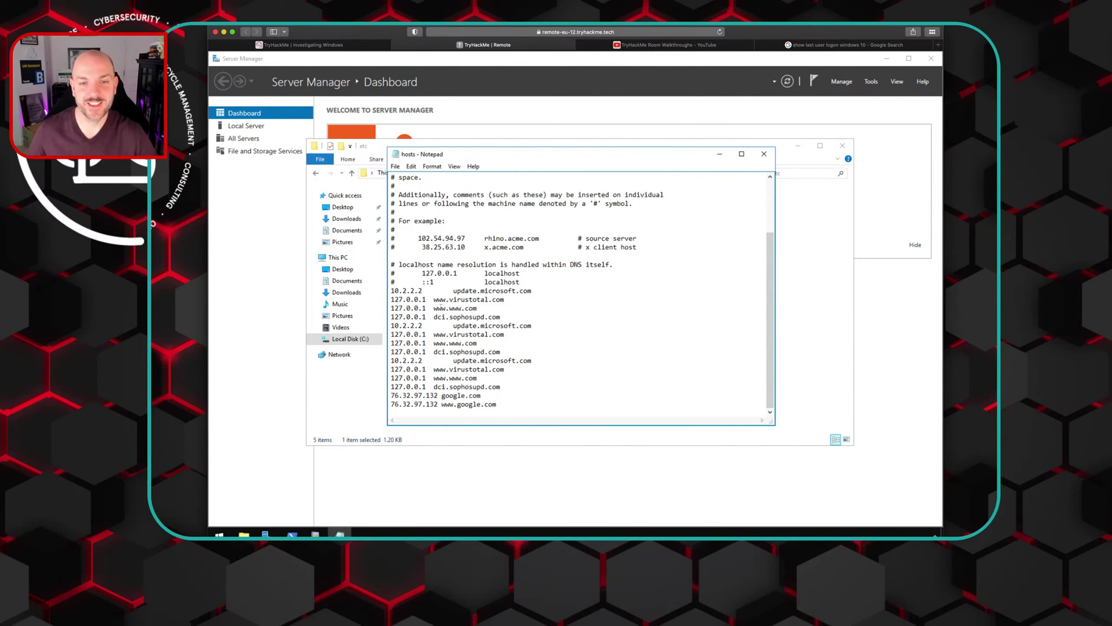
{"action": "left_click_drag", "start_coordinate": [392, 298], "coordinate": [520, 351]}
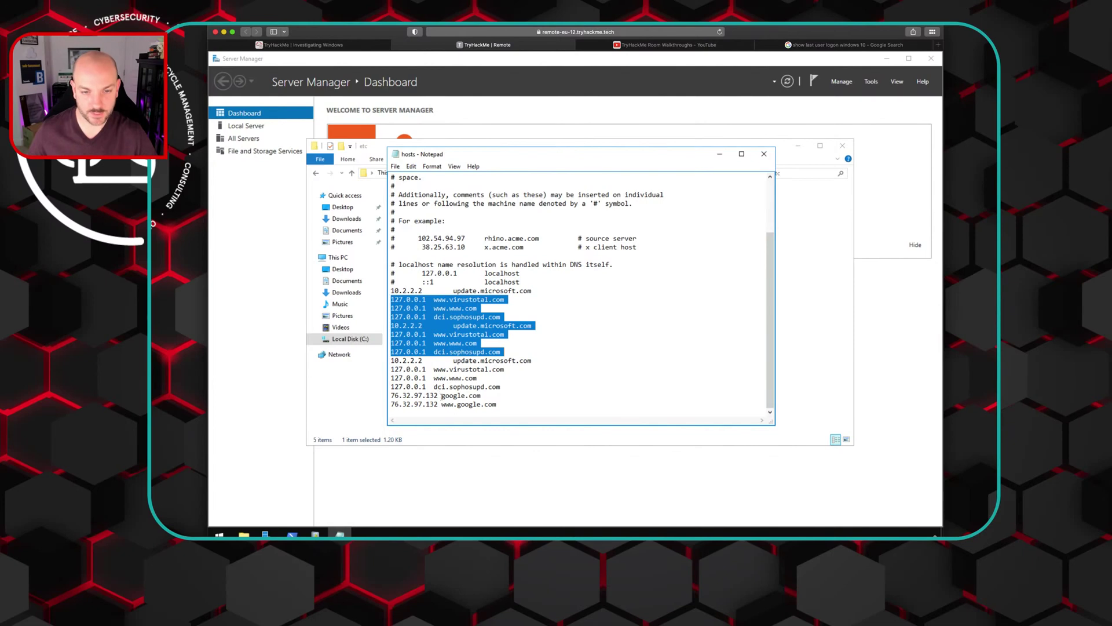
{"action": "left_click_drag", "start_coordinate": [442, 396], "coordinate": [481, 396]}
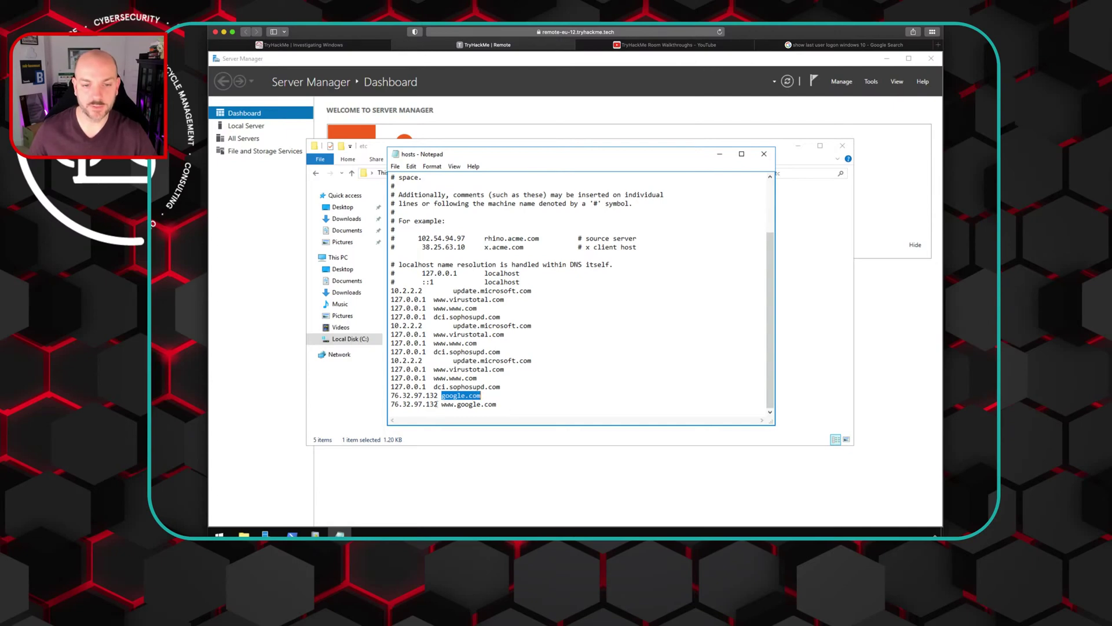
Step: Submit 76.32.97.132 as the answer for the attacker's external control and command server IP in the TryHackMe room
{"action": "left_click", "coordinate": [339, 46]}
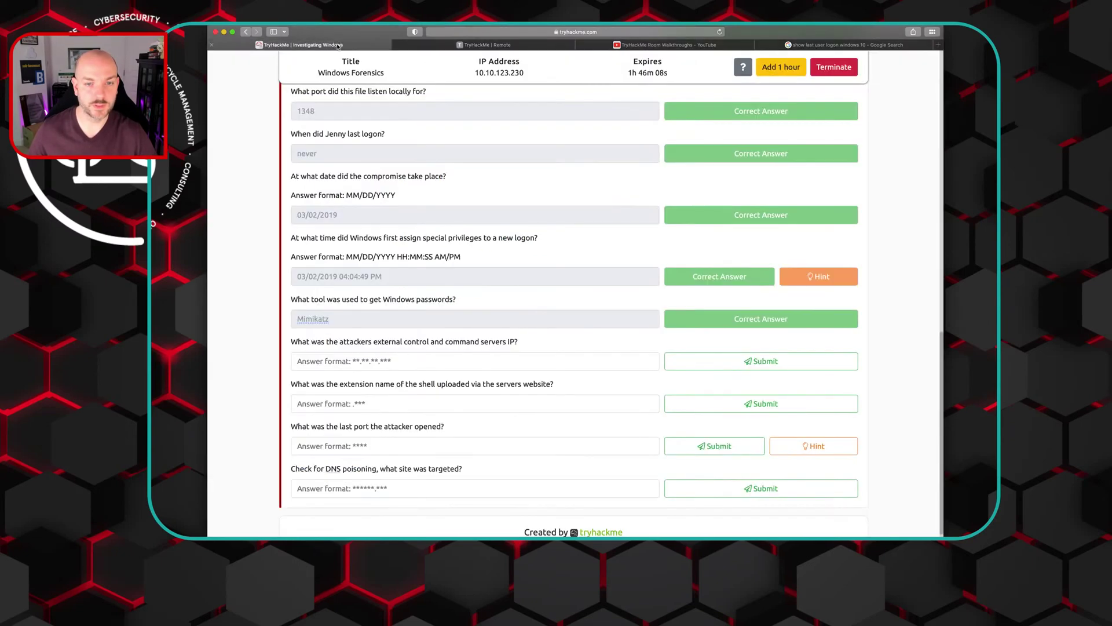
{"action": "left_click", "coordinate": [353, 361]}
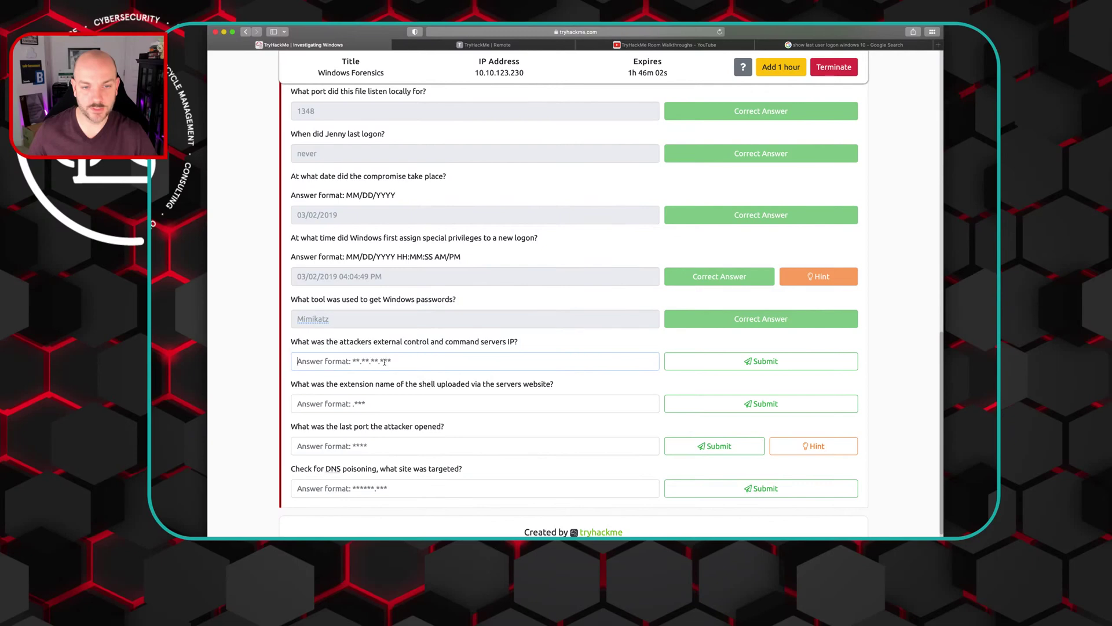
{"action": "left_click", "coordinate": [491, 45]}
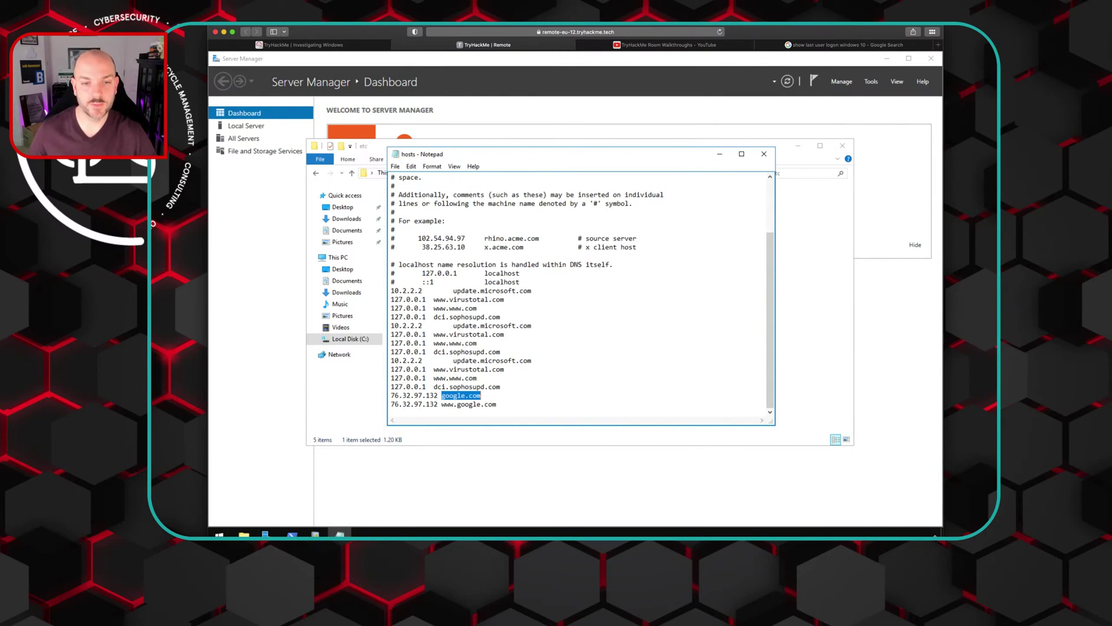
{"action": "left_click", "coordinate": [333, 43]}
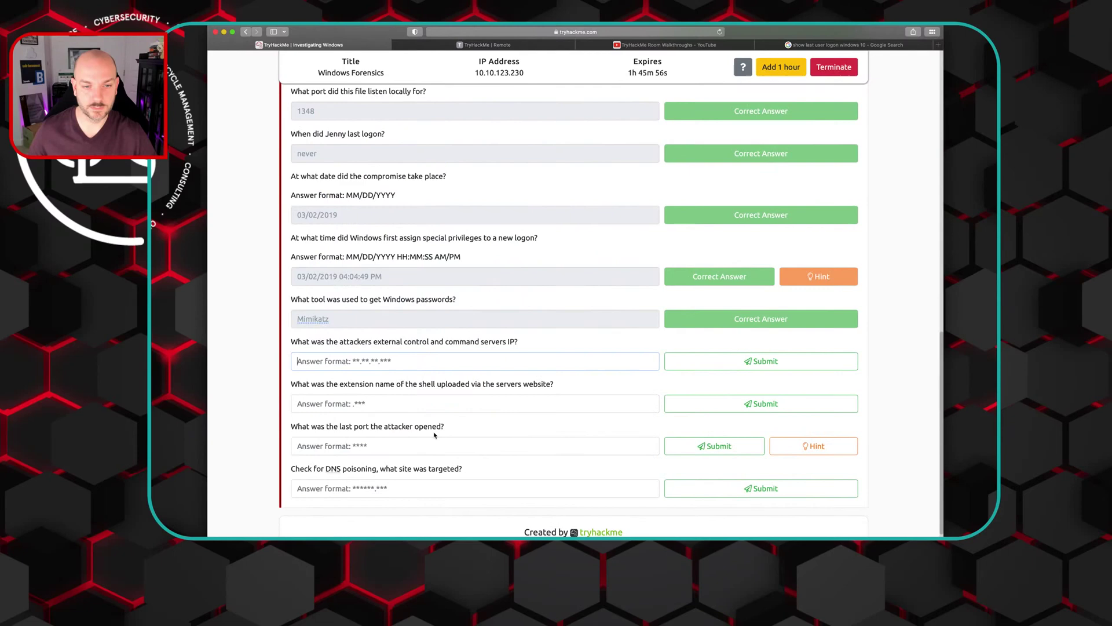
{"action": "left_click", "coordinate": [373, 365]}
{"action": "type", "text": "76.32"}
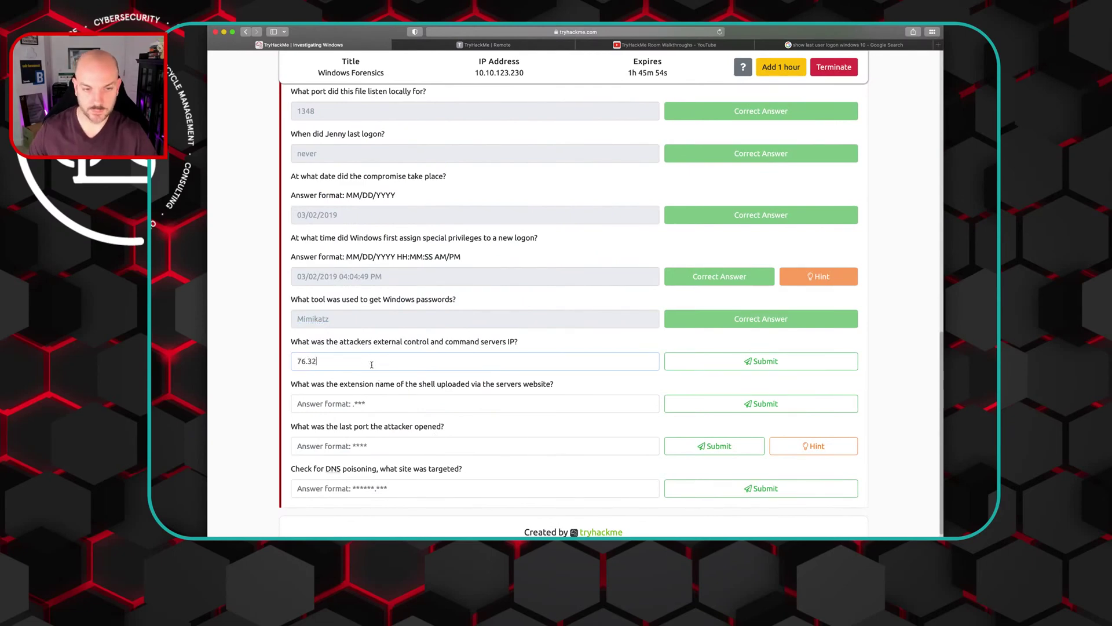
{"action": "left_click", "coordinate": [449, 47]}
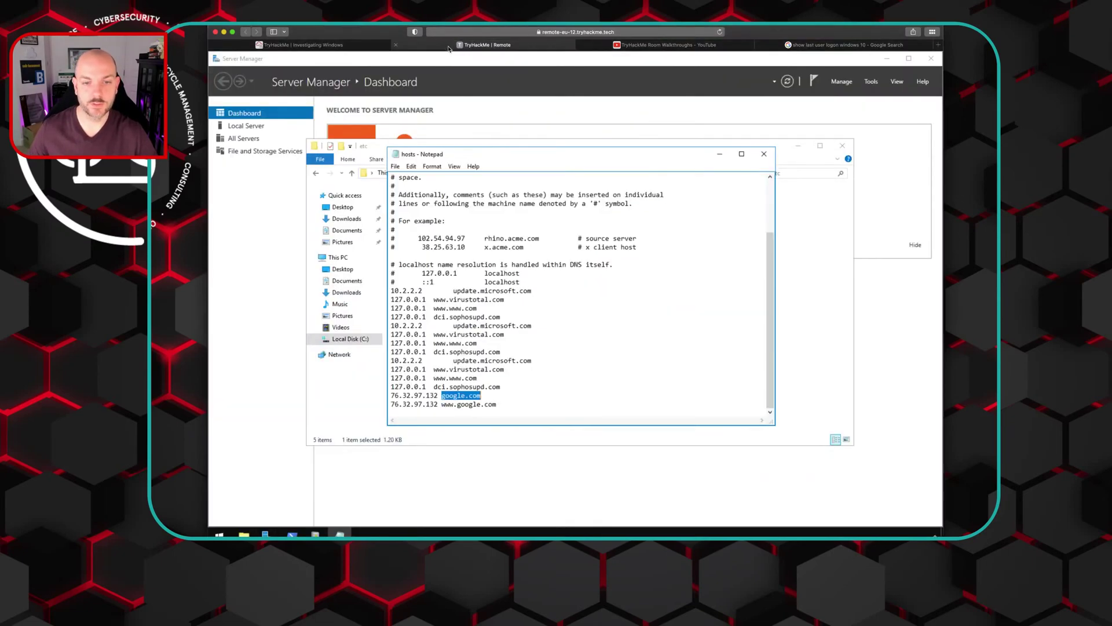
{"action": "left_click", "coordinate": [329, 46]}
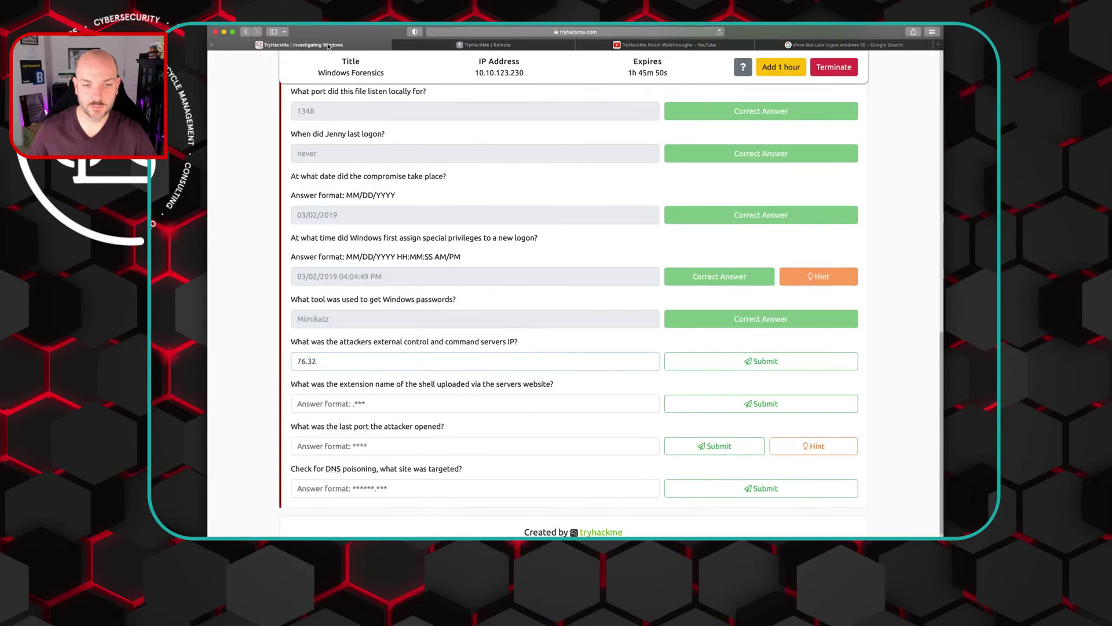
{"action": "type", "text": ".97."}
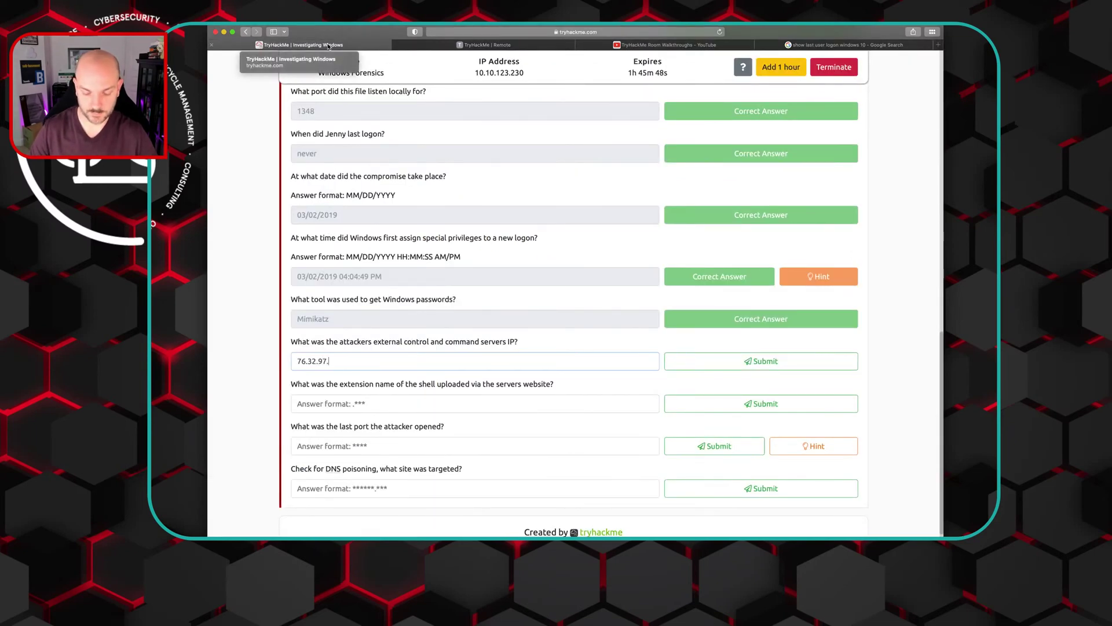
{"action": "type", "text": "132"}
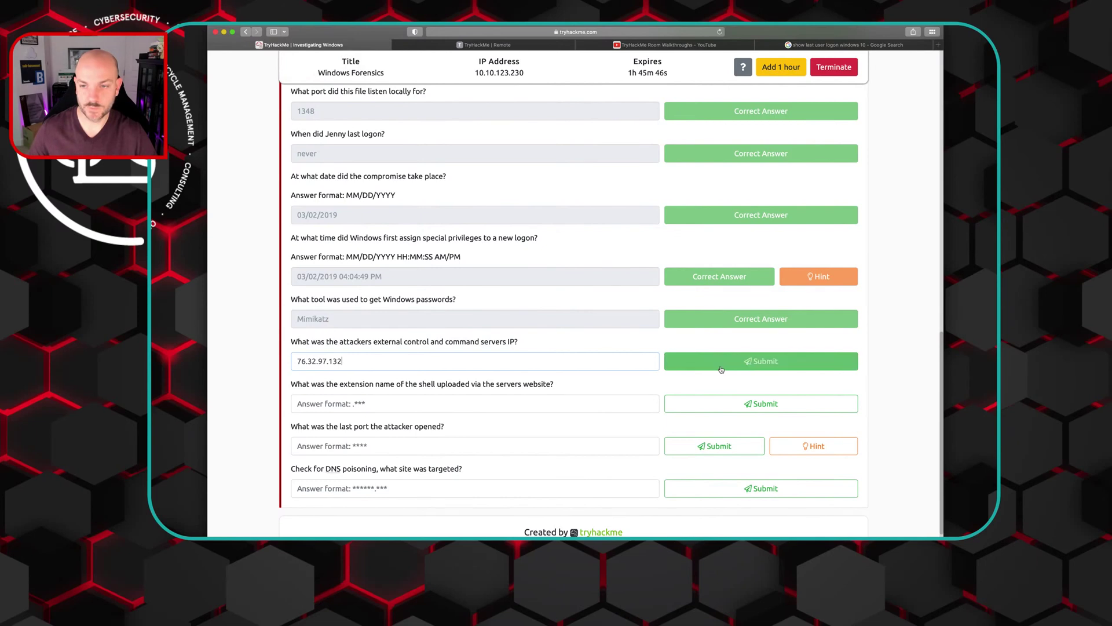
{"action": "scroll", "coordinate": [720, 349], "scroll_direction": "down", "scroll_amount": 1}
{"action": "left_click", "coordinate": [720, 348]}
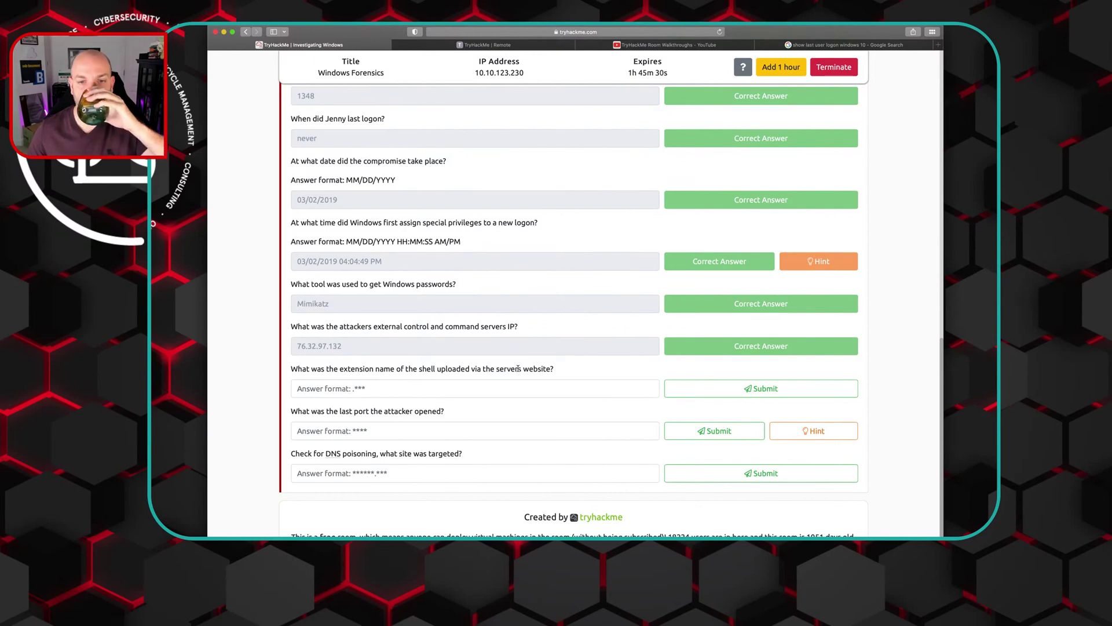
Step: Return to the remote machine and close the hosts file and the File Explorer window
{"action": "left_click", "coordinate": [513, 46]}
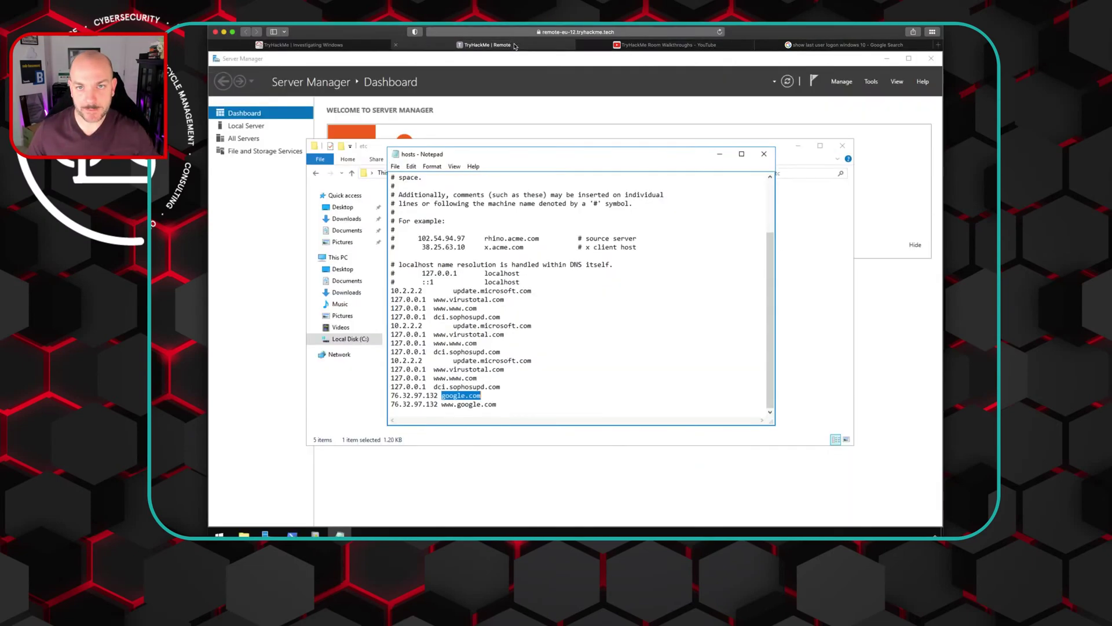
{"action": "left_click", "coordinate": [765, 155]}
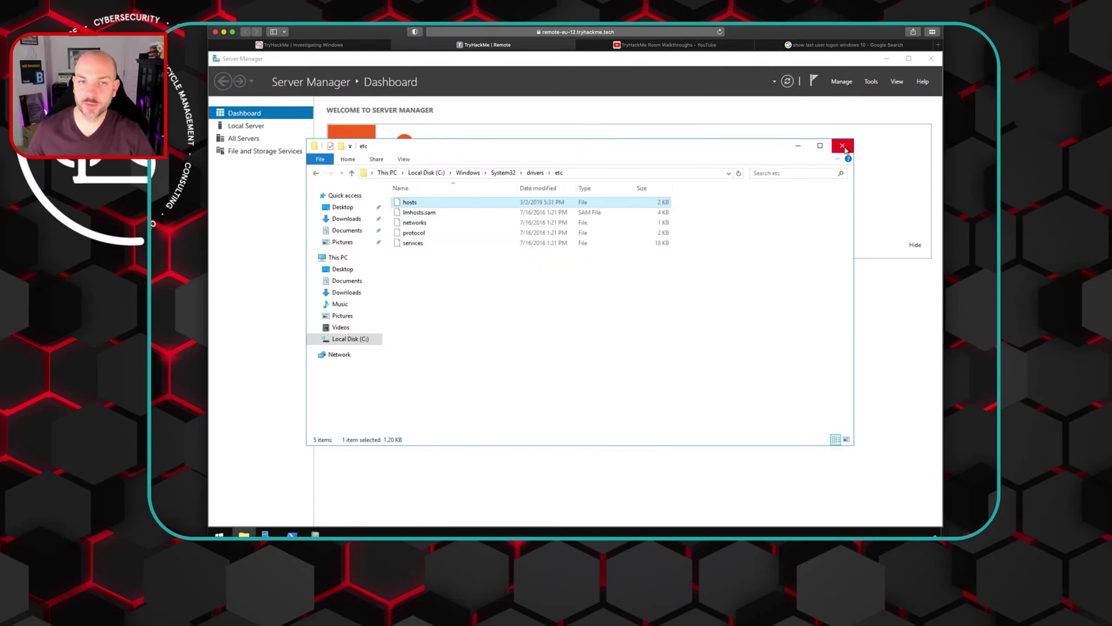
{"action": "left_click", "coordinate": [846, 150]}
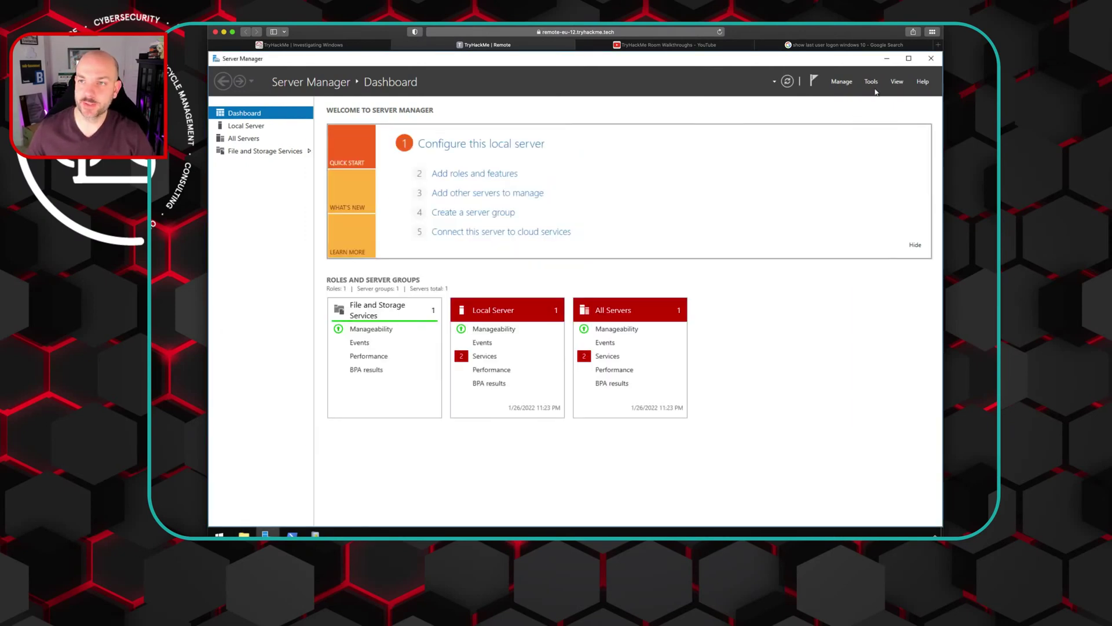
Step: Look through Server Manager's tools and the server roles in the Add Roles and Features Wizard, and cancel the wizard without installing anything
{"action": "left_click", "coordinate": [872, 83]}
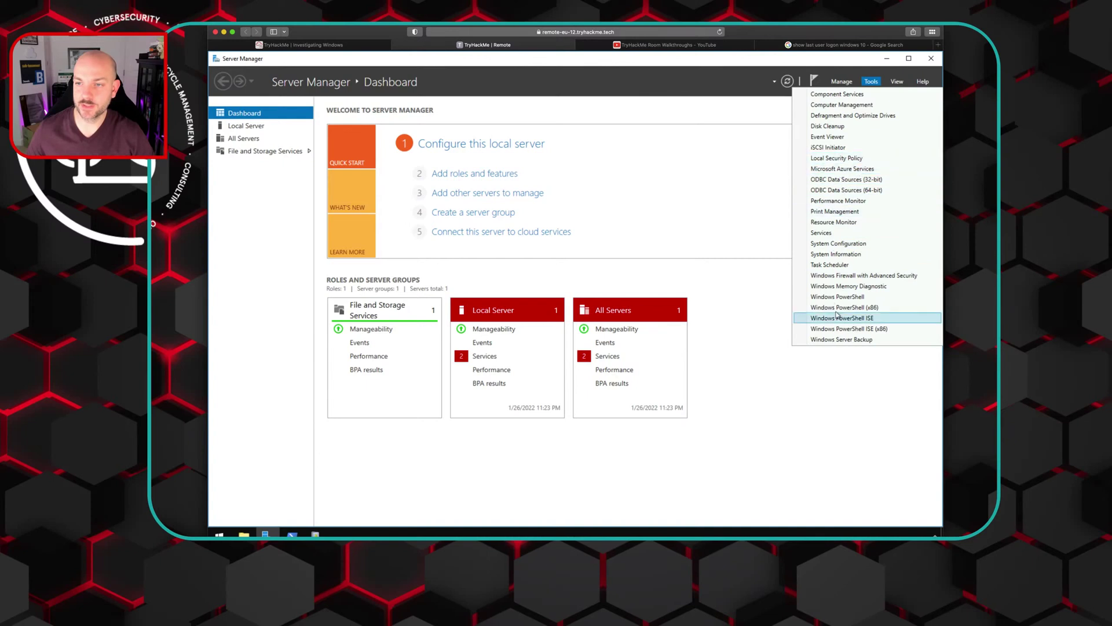
{"action": "left_click", "coordinate": [845, 83]}
{"action": "left_click", "coordinate": [844, 83]}
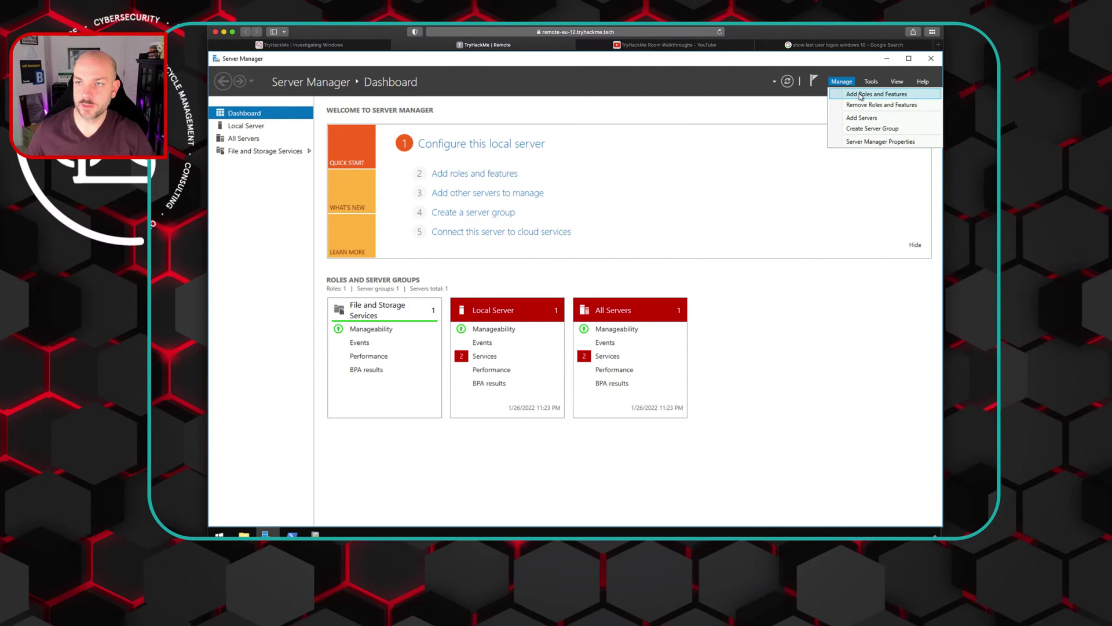
{"action": "left_click", "coordinate": [861, 95]}
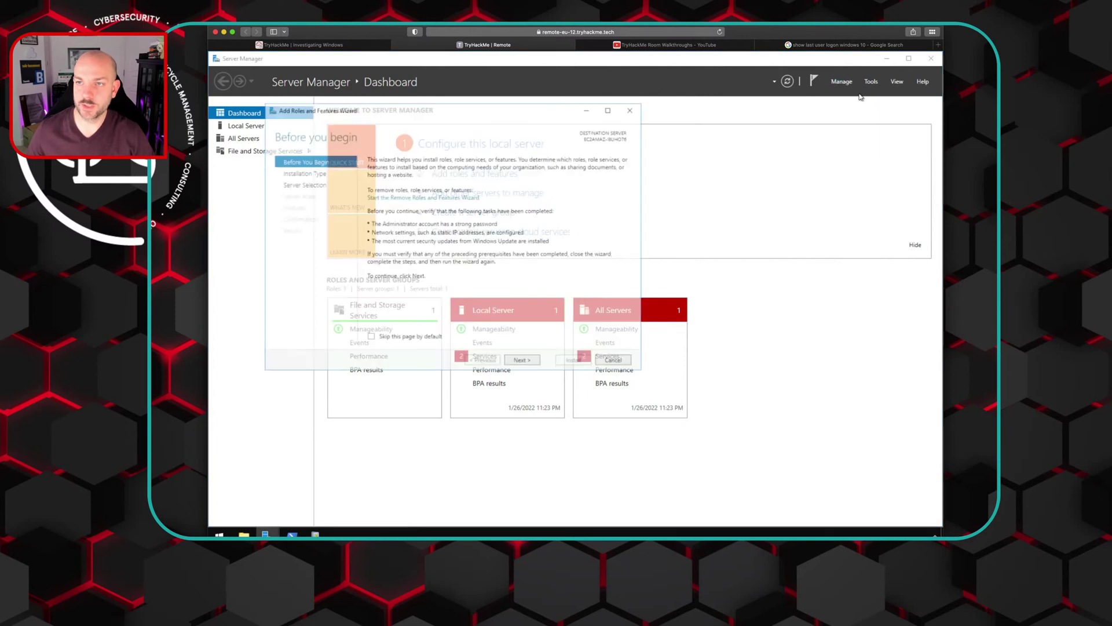
{"action": "left_click", "coordinate": [526, 363]}
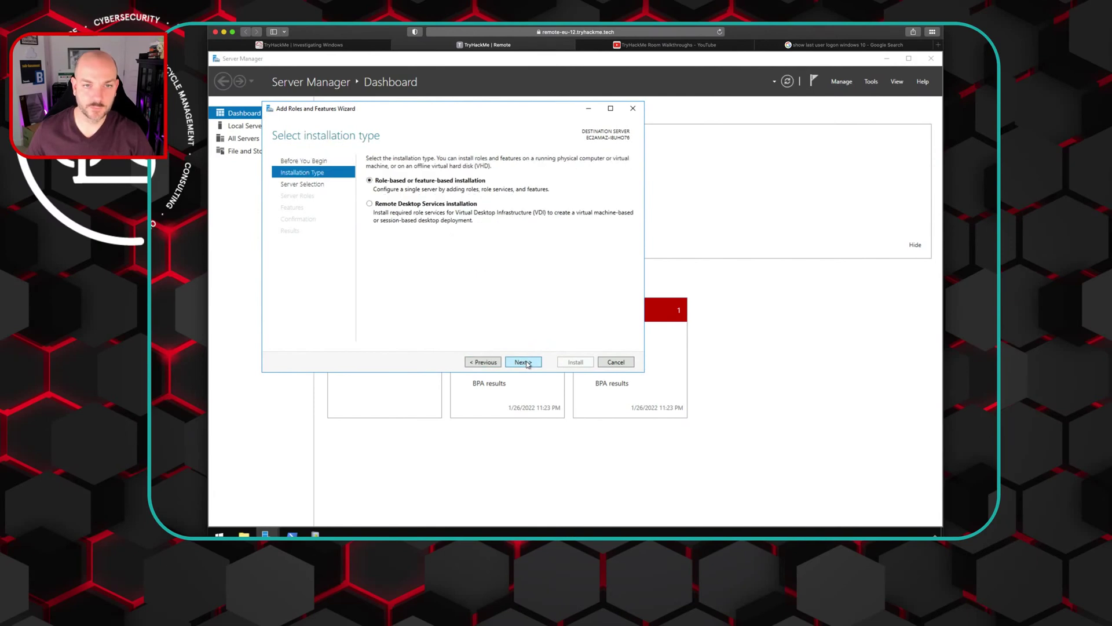
{"action": "left_click", "coordinate": [523, 362]}
{"action": "left_click", "coordinate": [524, 362]}
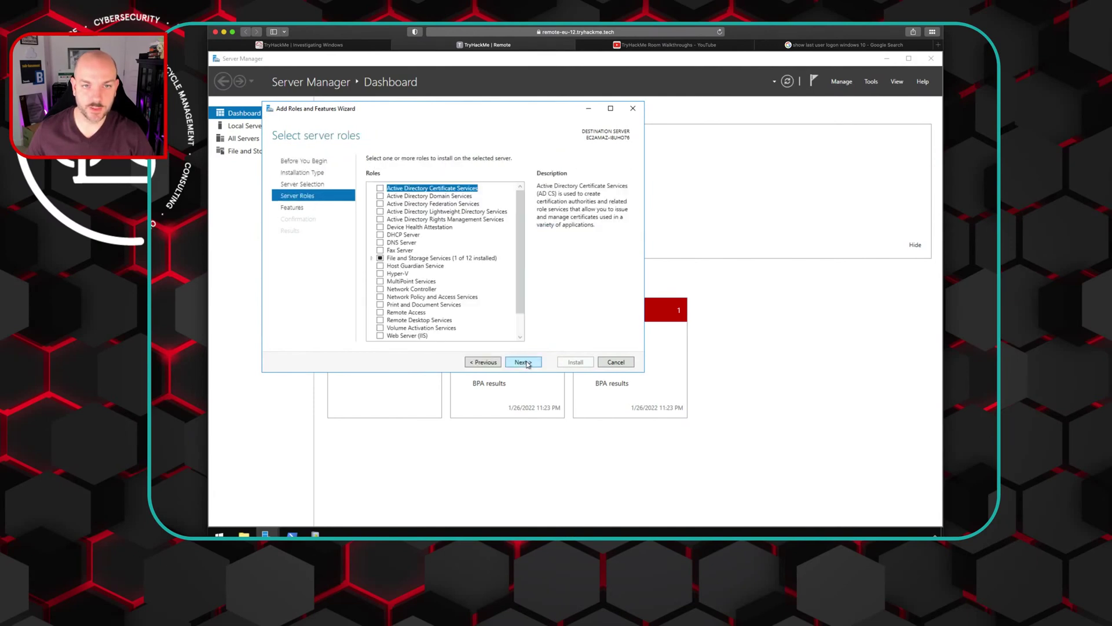
{"action": "left_click_drag", "start_coordinate": [519, 253], "coordinate": [519, 262]}
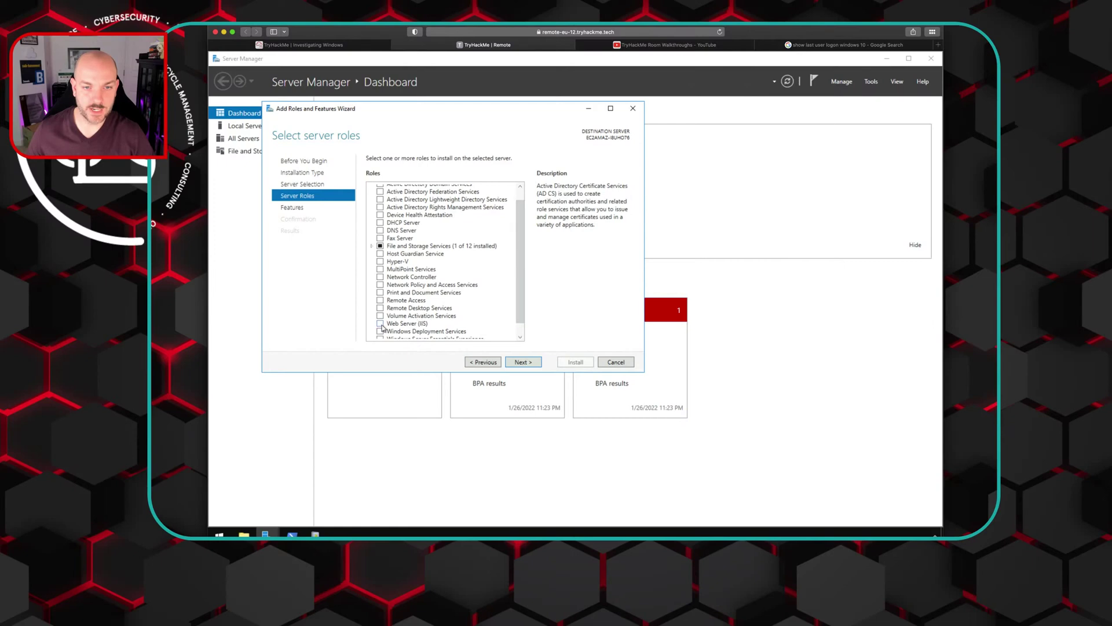
{"action": "left_click", "coordinate": [615, 362]}
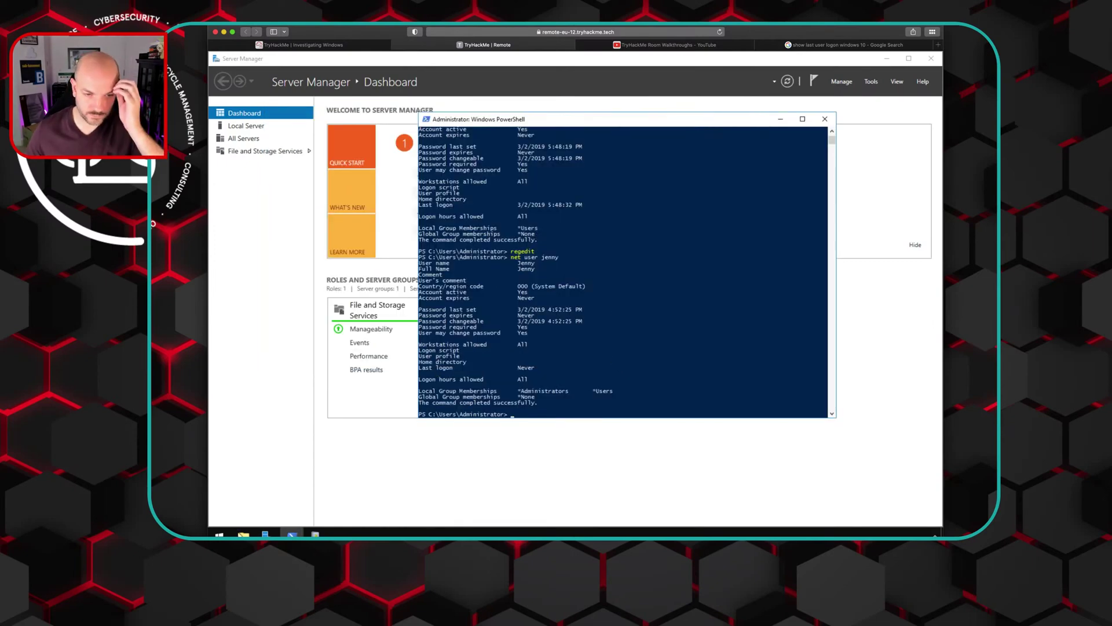
Step: Open the web server folder C:\inetpub\wwwroot in File Explorer to examine the uploaded files and their types
{"action": "left_click", "coordinate": [244, 535]}
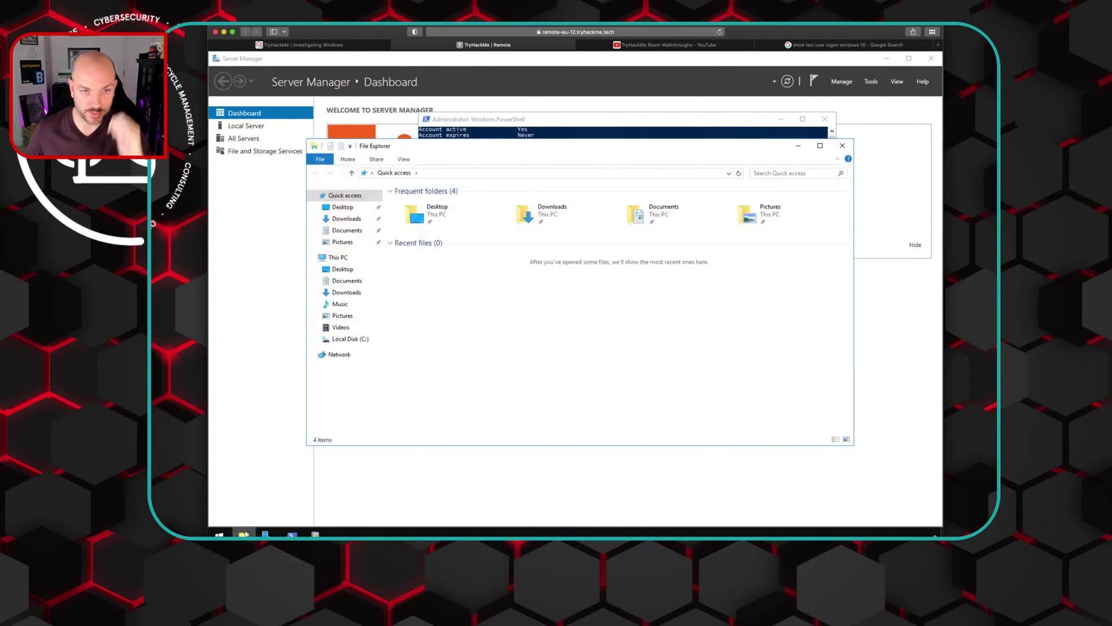
{"action": "left_click", "coordinate": [346, 342]}
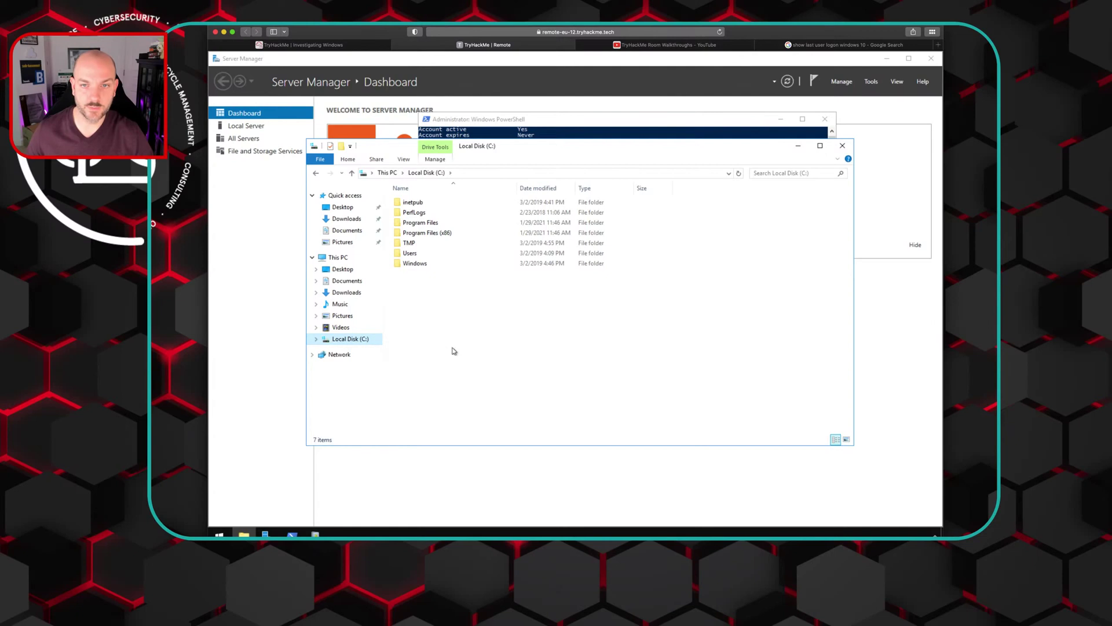
{"action": "double_click", "coordinate": [414, 203]}
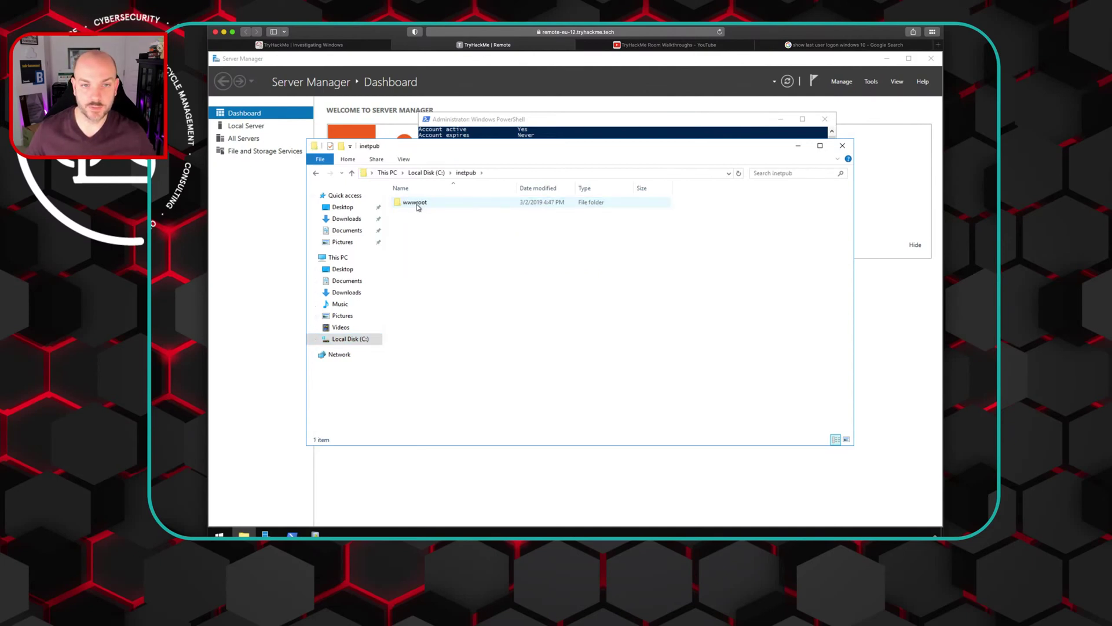
{"action": "left_click", "coordinate": [419, 206]}
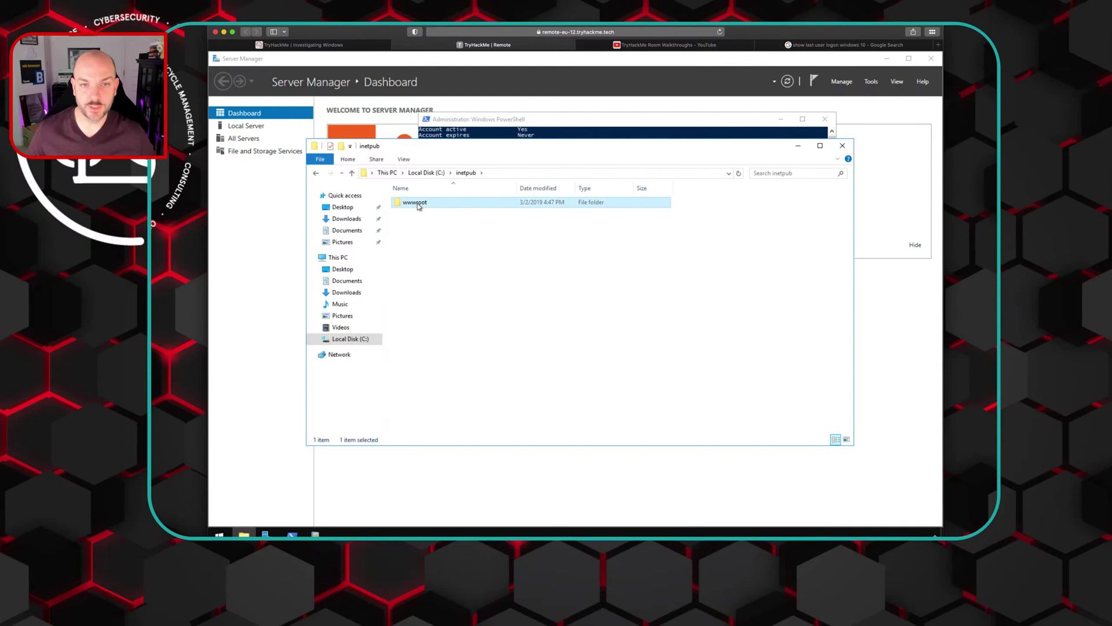
{"action": "double_click", "coordinate": [418, 203]}
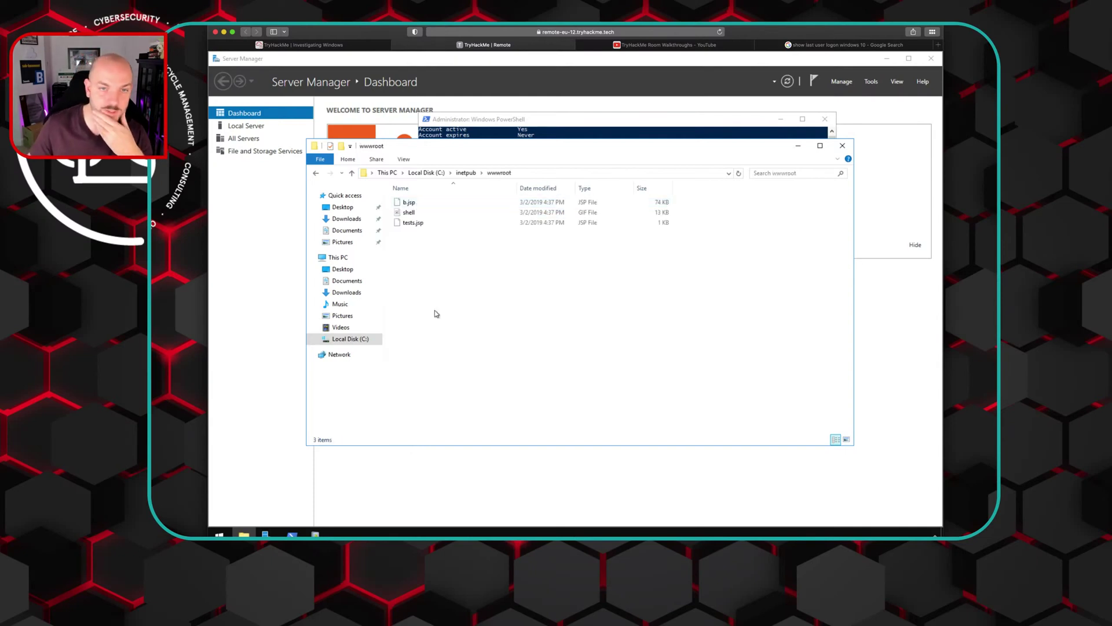
Step: Open b.jsp with Notepad as the default app for .jsp files, skim through its code and close it
{"action": "left_click", "coordinate": [408, 205]}
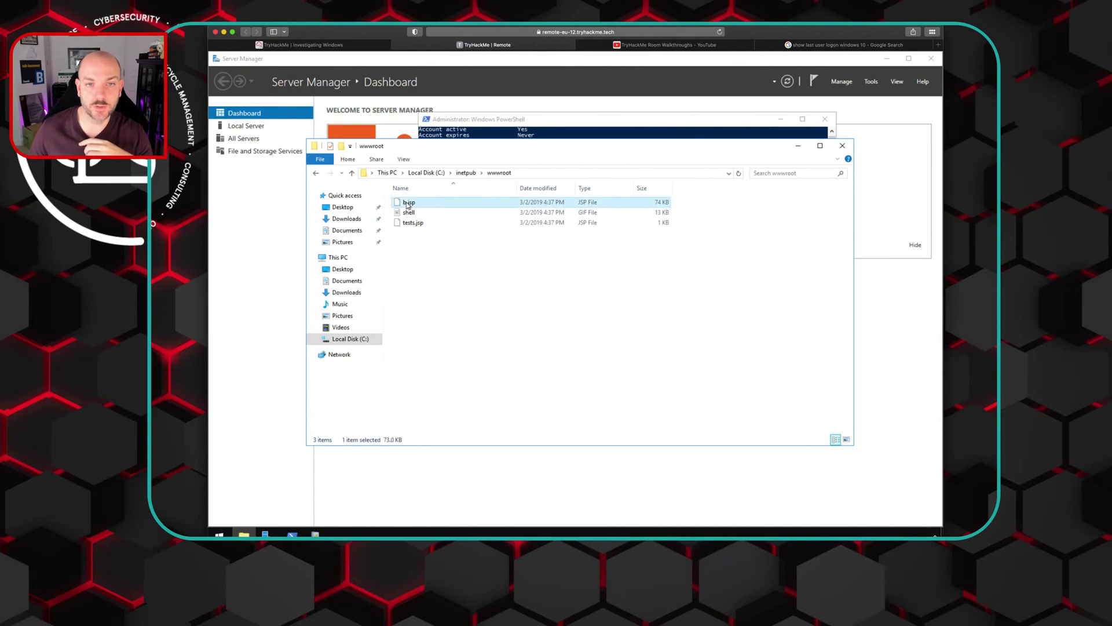
{"action": "right_click", "coordinate": [407, 205]}
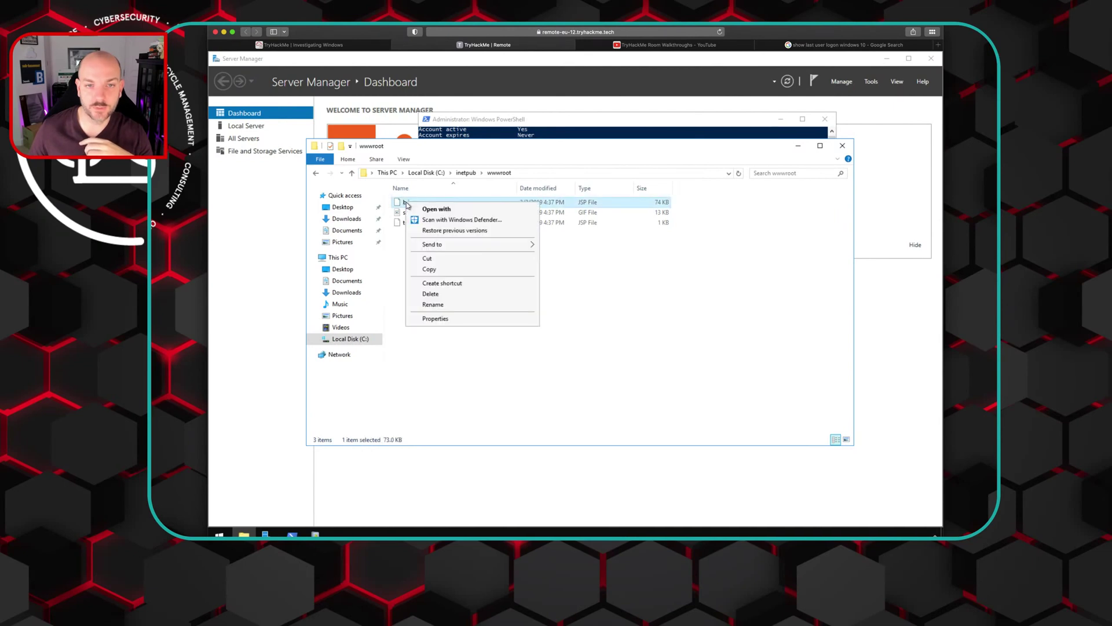
{"action": "left_click", "coordinate": [449, 210]}
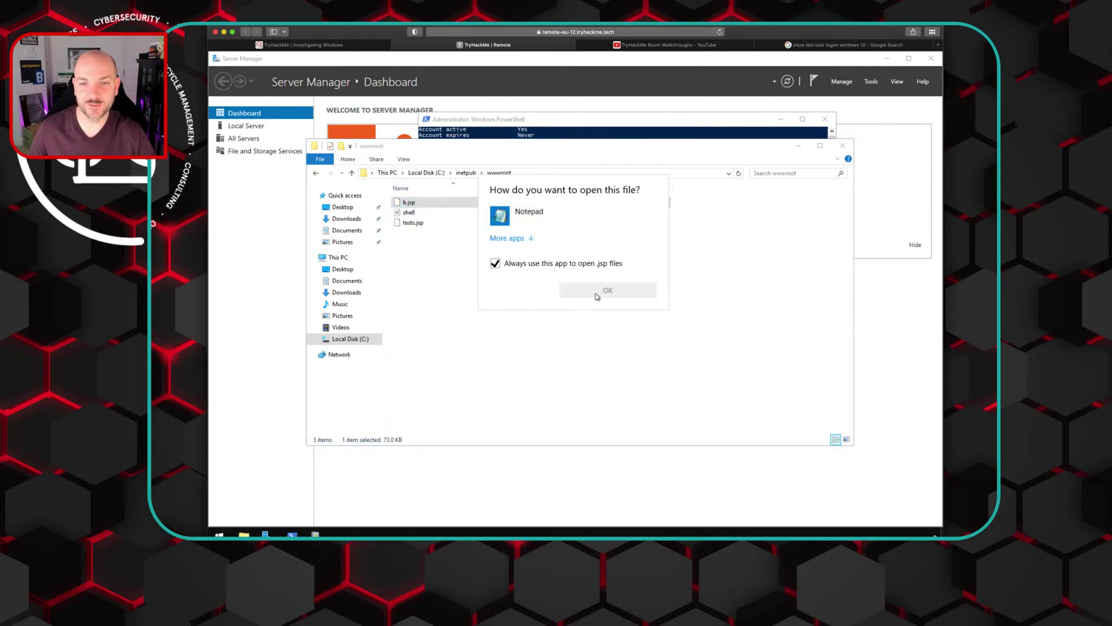
{"action": "double_click", "coordinate": [508, 221]}
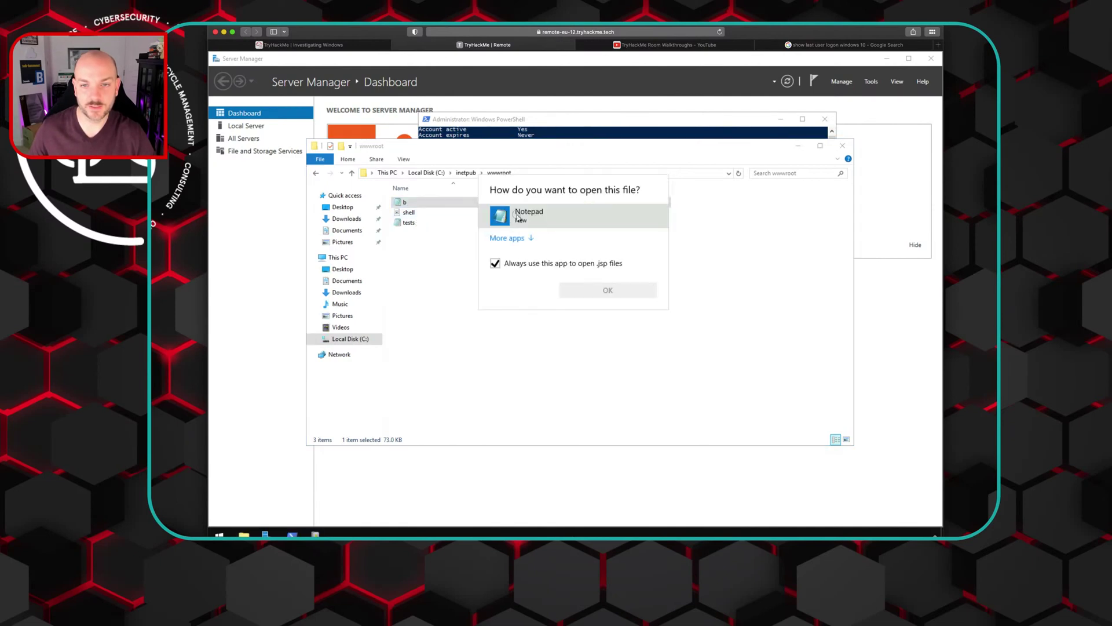
{"action": "double_click", "coordinate": [517, 215]}
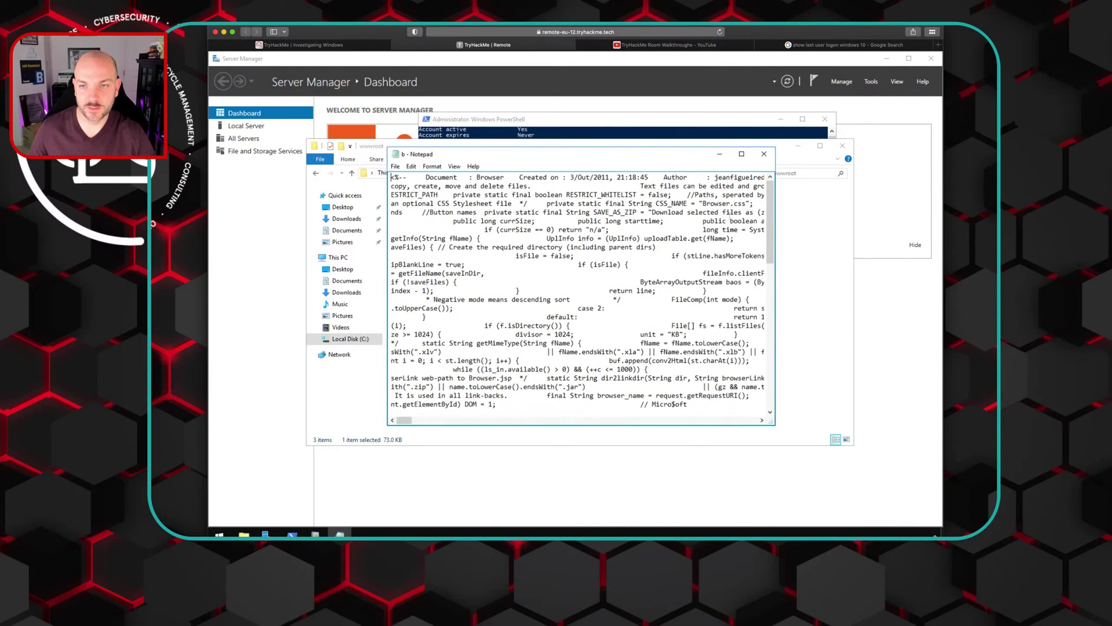
{"action": "left_click_drag", "start_coordinate": [767, 212], "coordinate": [765, 356]}
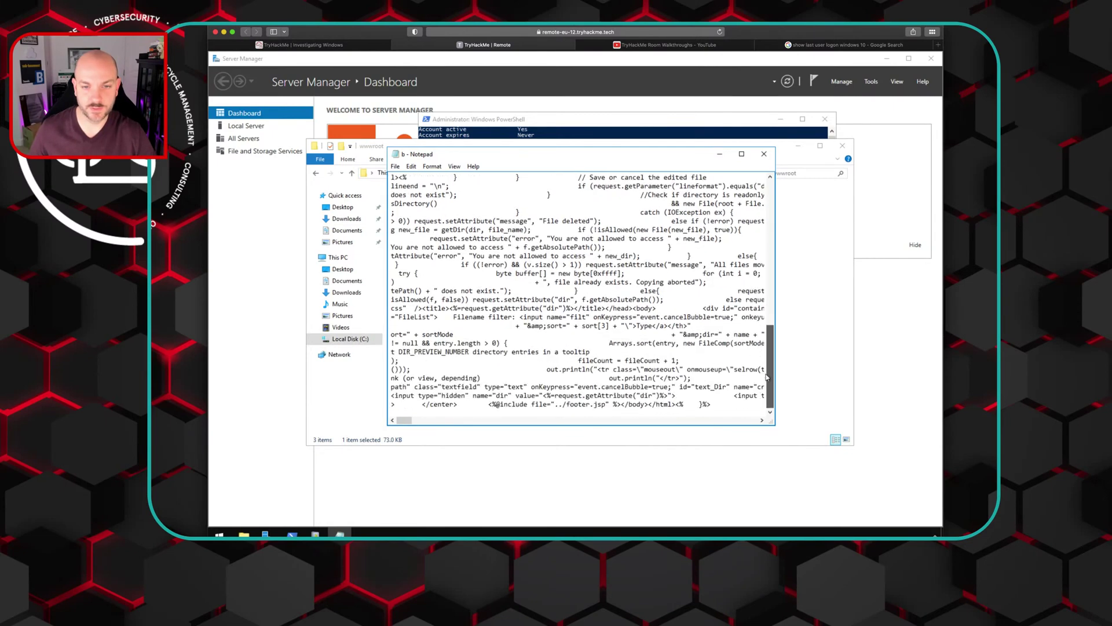
{"action": "left_click", "coordinate": [765, 154]}
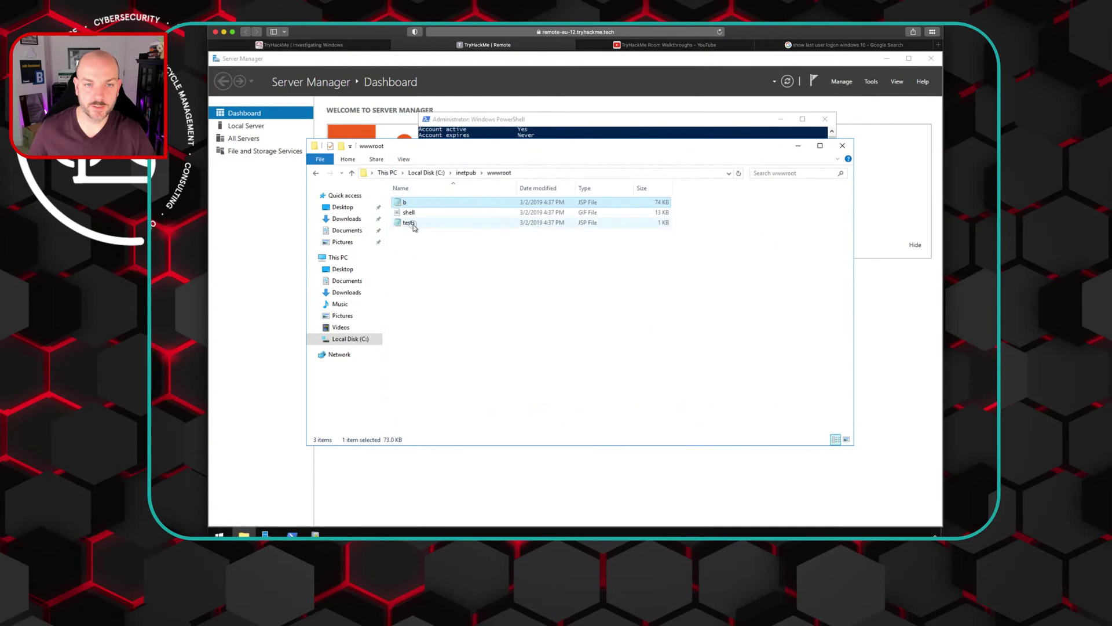
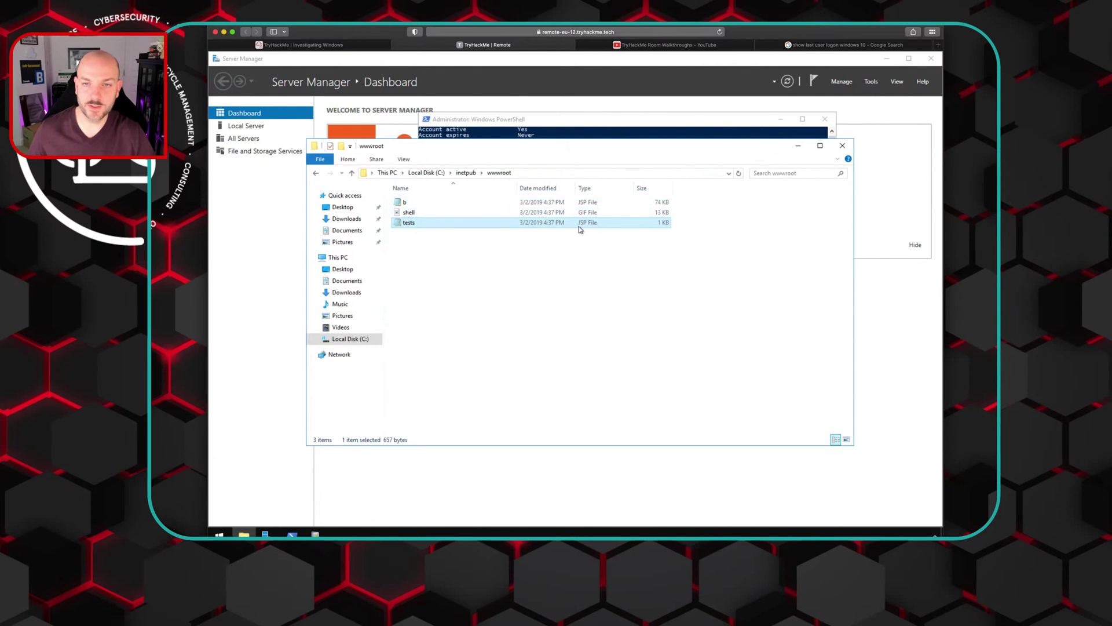
Step: Submit .jsp as the answer for the extension of the shell uploaded via the server's website in the TryHackMe room
{"action": "left_click", "coordinate": [346, 46]}
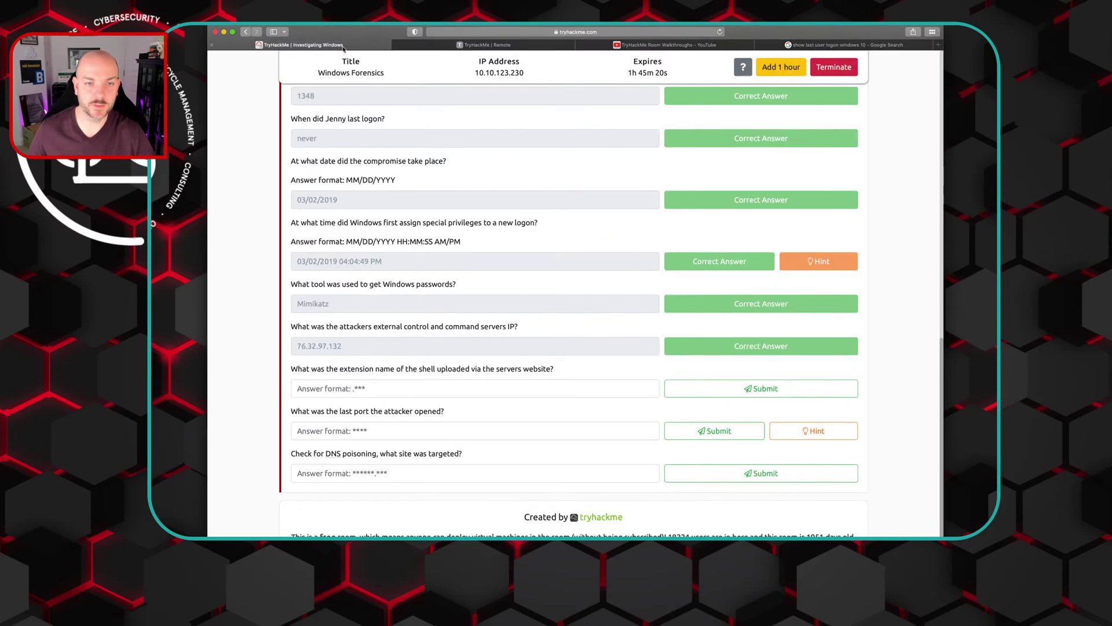
{"action": "left_click", "coordinate": [388, 388]}
{"action": "type", "text": "."}
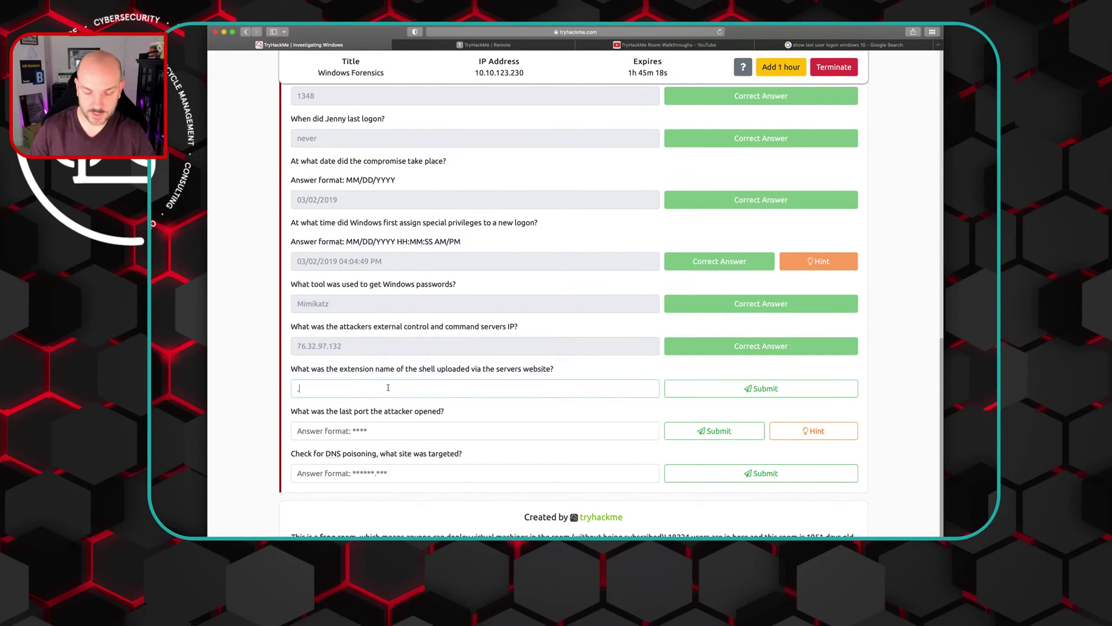
{"action": "type", "text": "jsp"}
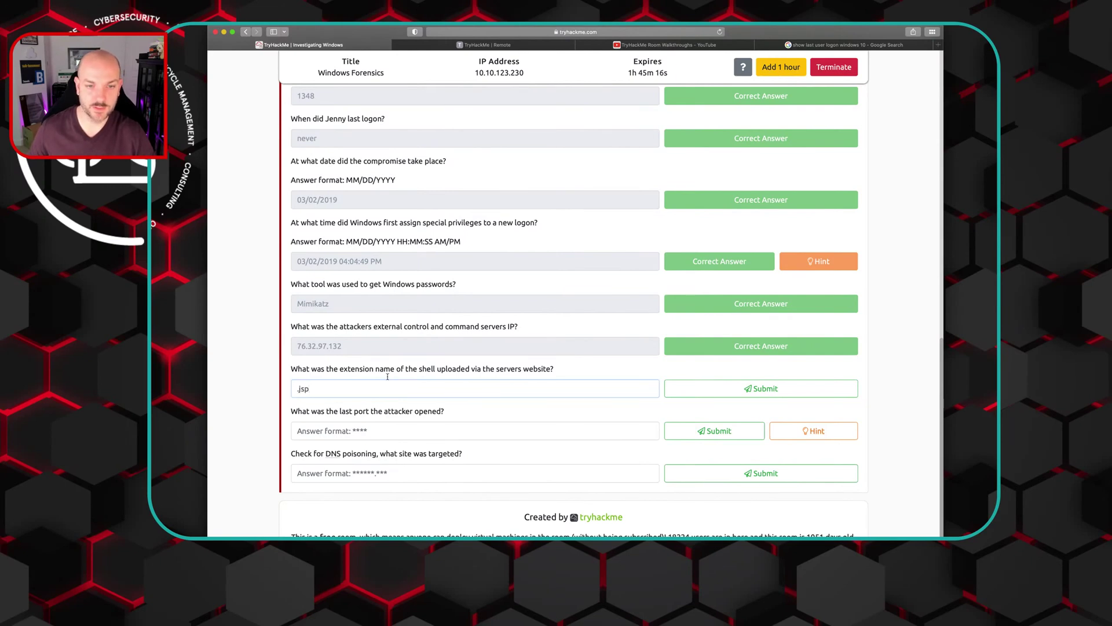
{"action": "left_click", "coordinate": [706, 391]}
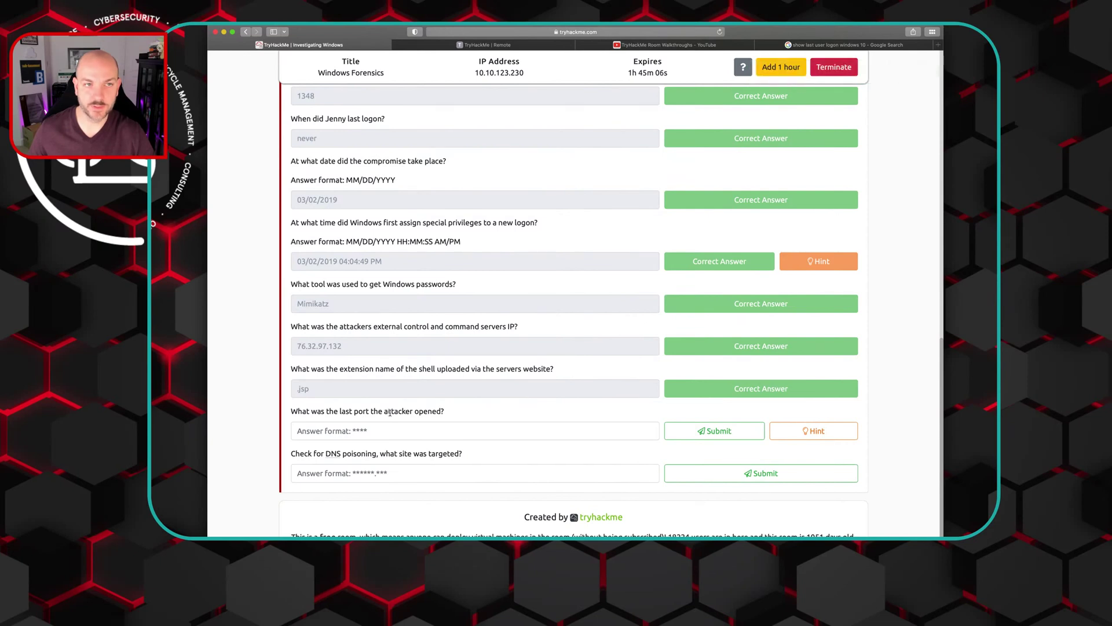
Step: Return to the remote machine and close the File Explorer window showing the wwwroot folder
{"action": "left_click", "coordinate": [194, 282]}
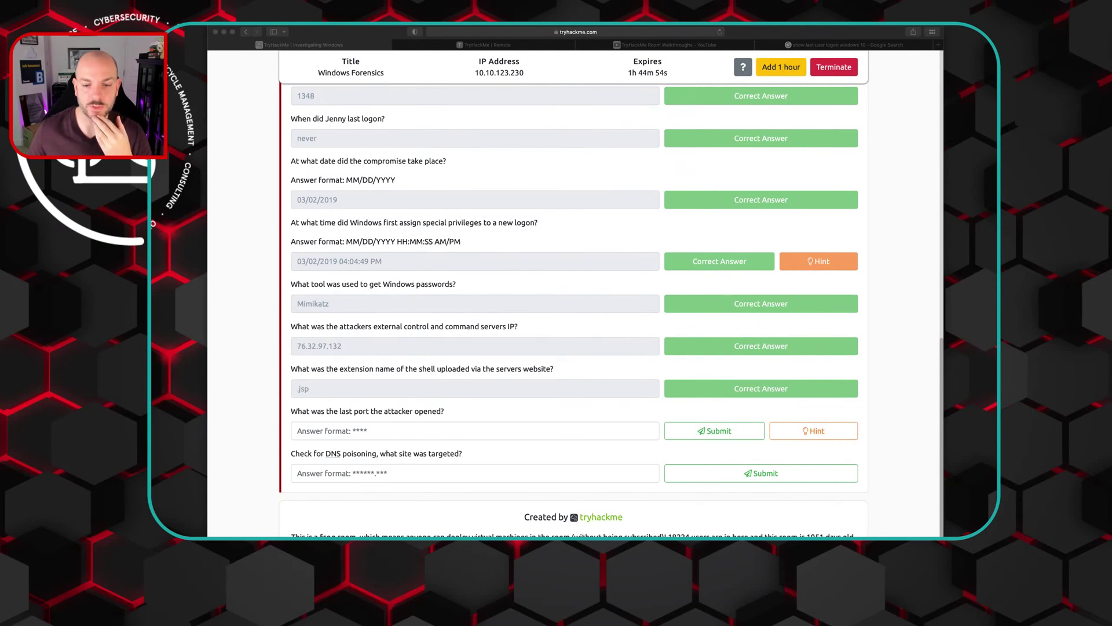
{"action": "left_click", "coordinate": [341, 30]}
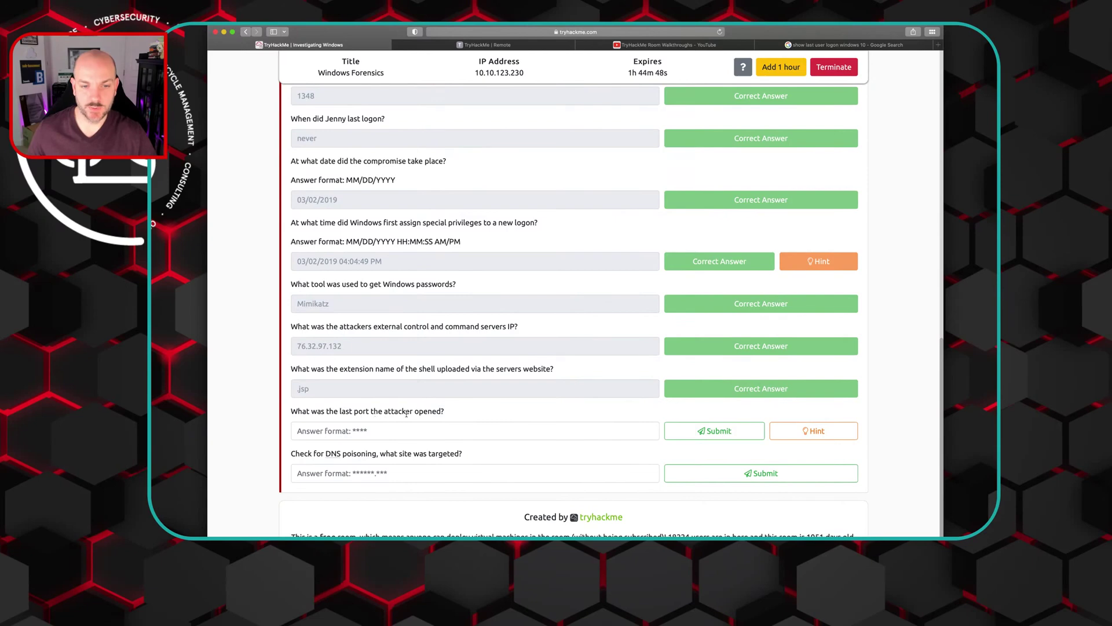
{"action": "left_click", "coordinate": [501, 46]}
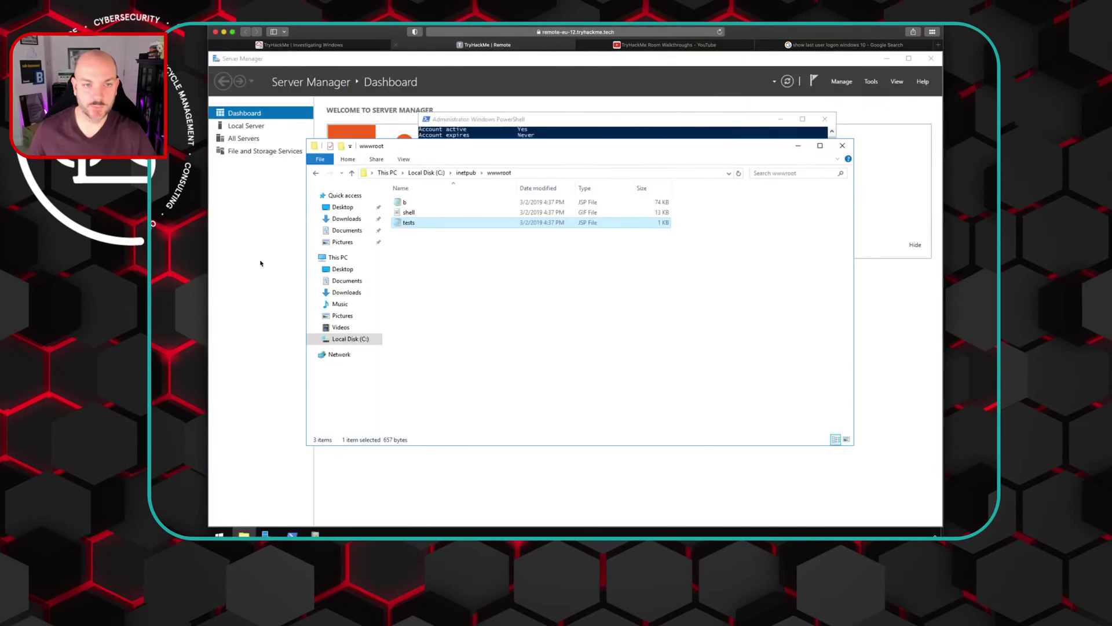
{"action": "left_click", "coordinate": [843, 145]}
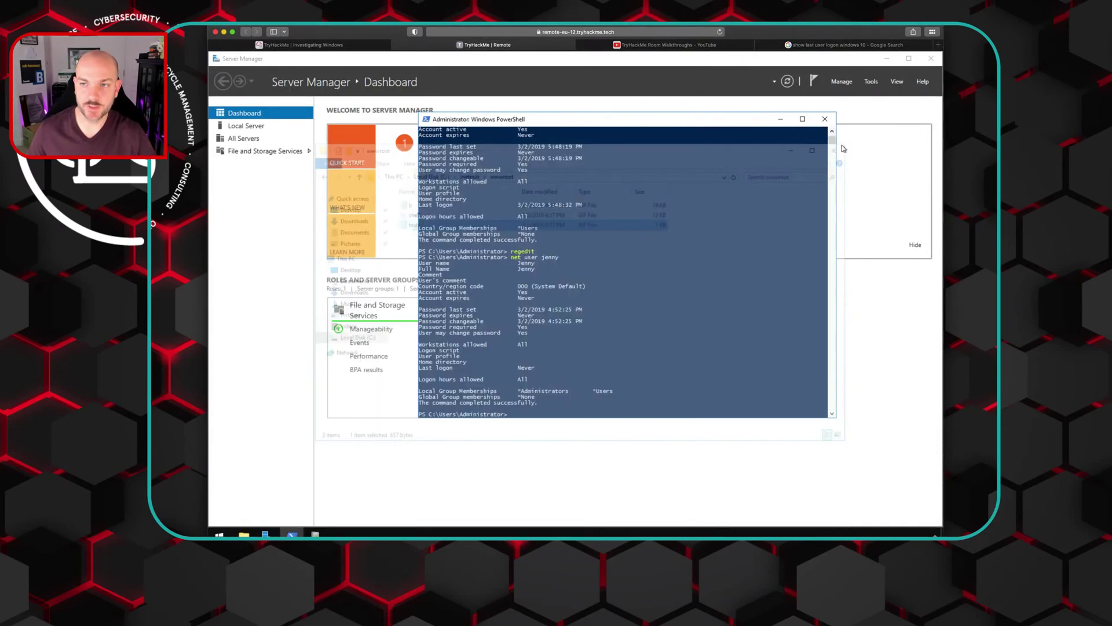
Step: Open Windows Firewall with Advanced Security maximized and examine the local ports of the inbound rules
{"action": "left_click", "coordinate": [219, 534]}
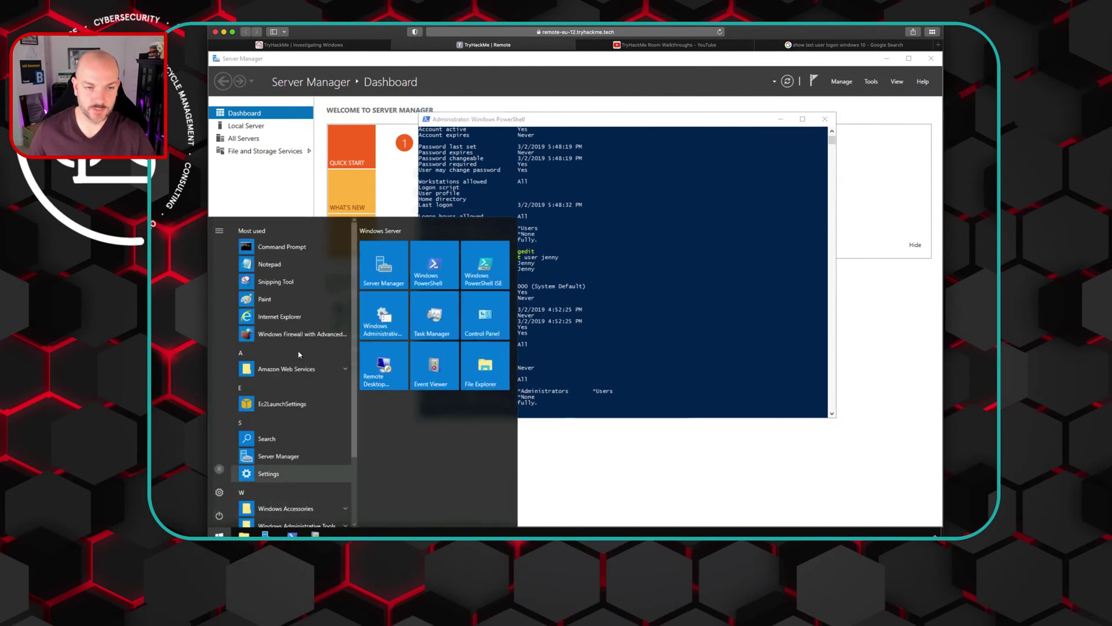
{"action": "left_click", "coordinate": [300, 334]}
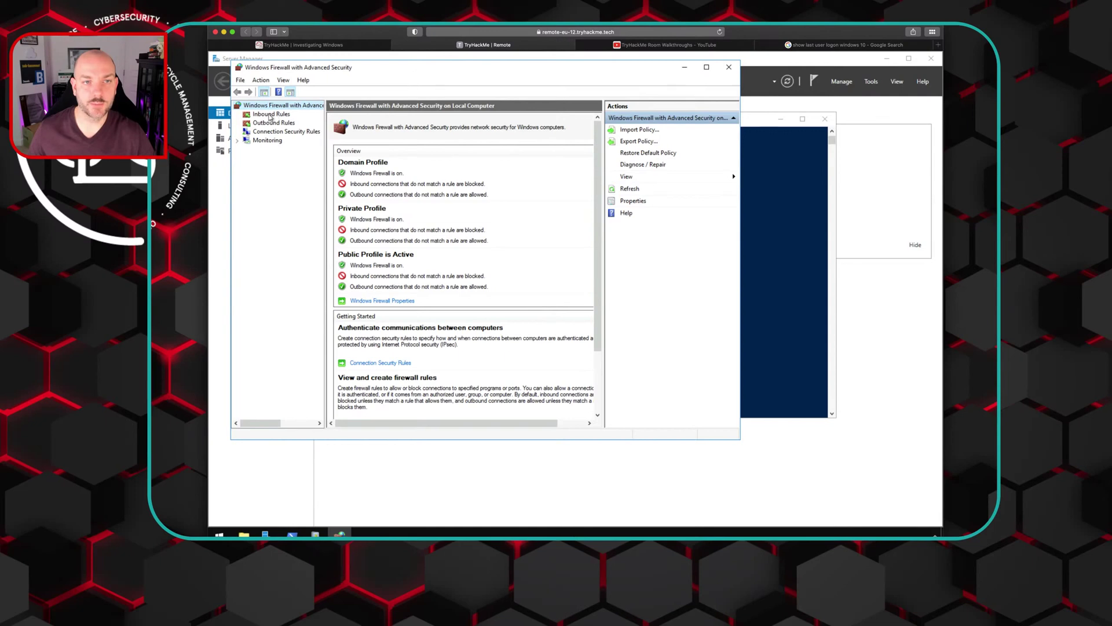
{"action": "left_click", "coordinate": [269, 115]}
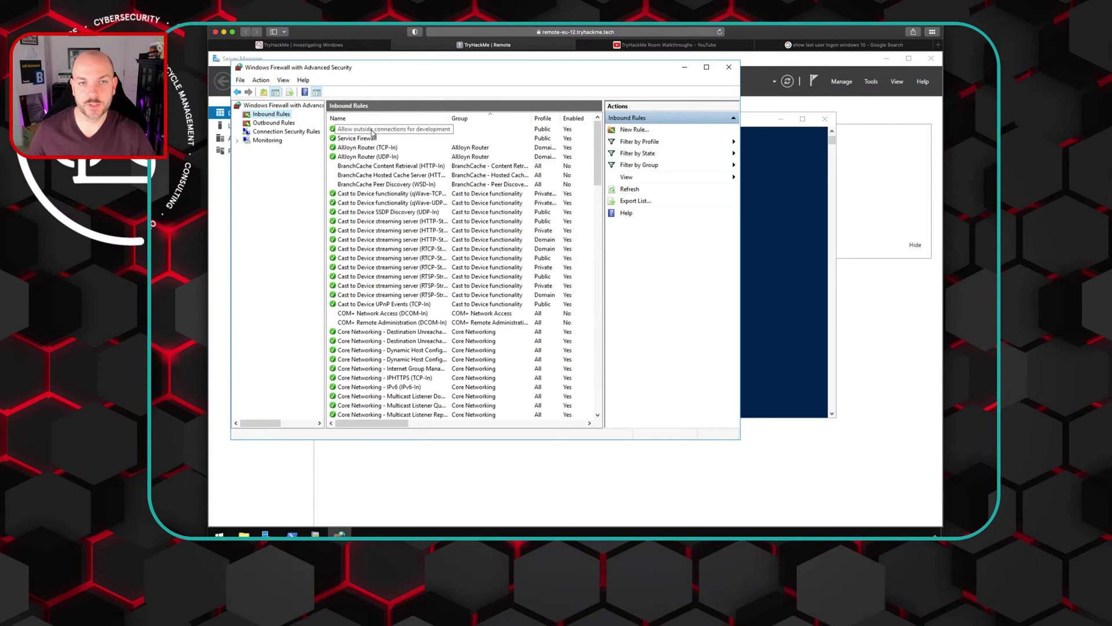
{"action": "left_click", "coordinate": [707, 68]}
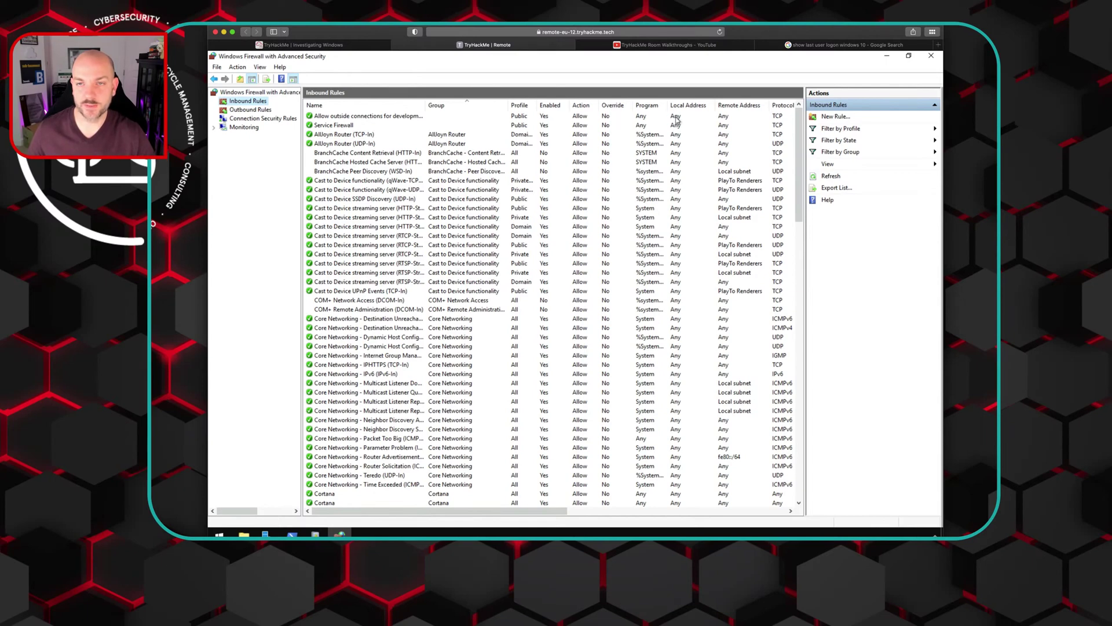
{"action": "left_click_drag", "start_coordinate": [503, 511], "coordinate": [635, 503]}
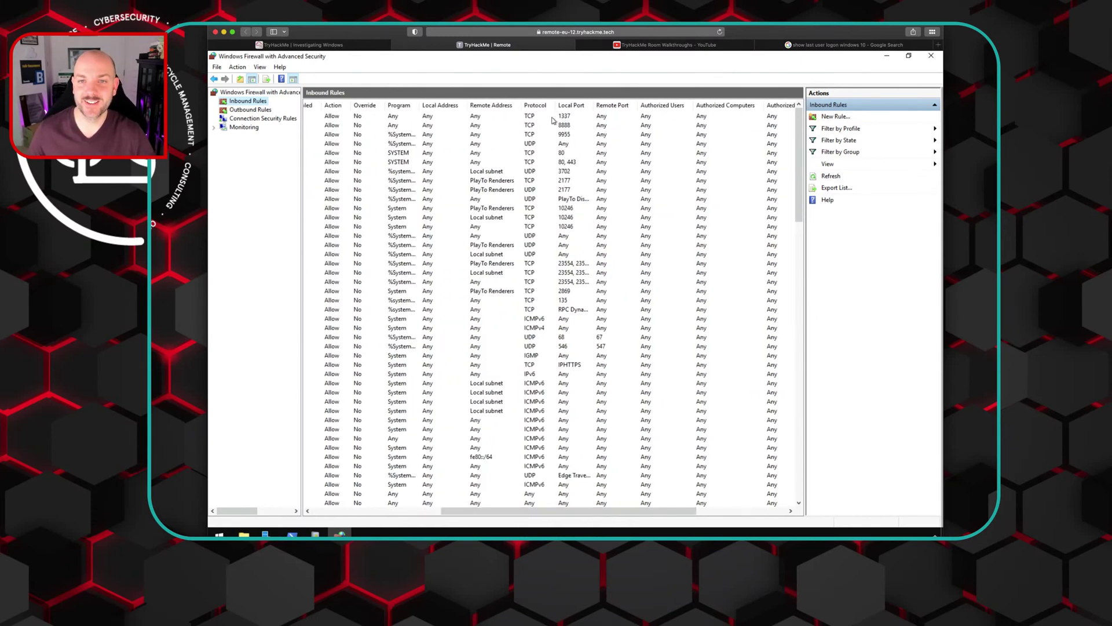
Step: Submit 1337 as the answer for the last port the attacker opened in the TryHackMe room
{"action": "left_click", "coordinate": [316, 46]}
{"action": "left_click", "coordinate": [355, 432]}
{"action": "type", "text": "1337"}
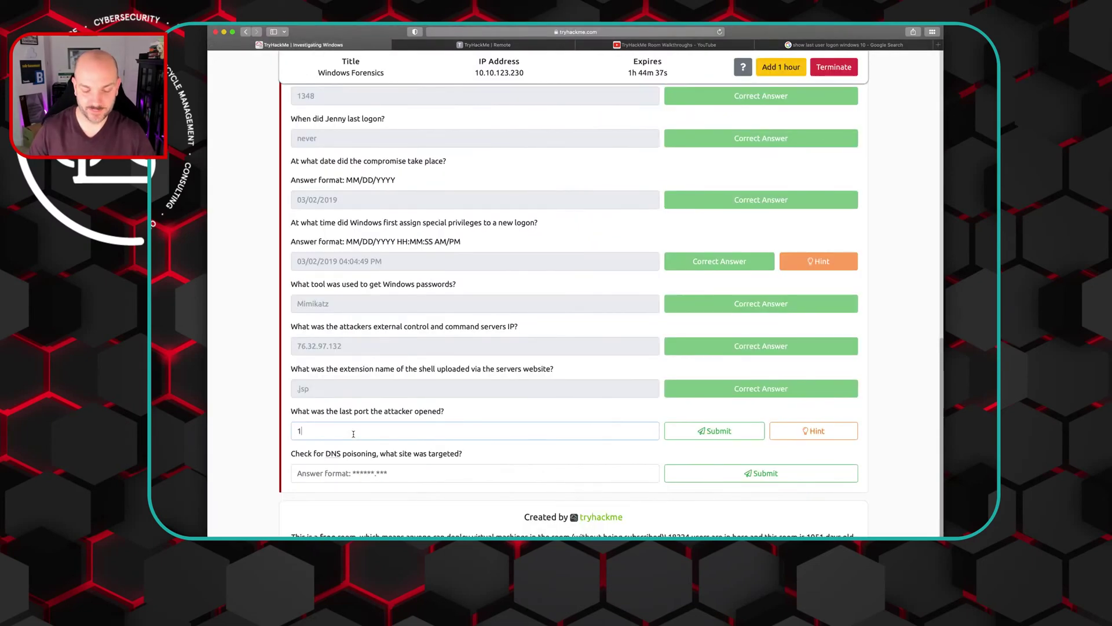
{"action": "left_click", "coordinate": [703, 428]}
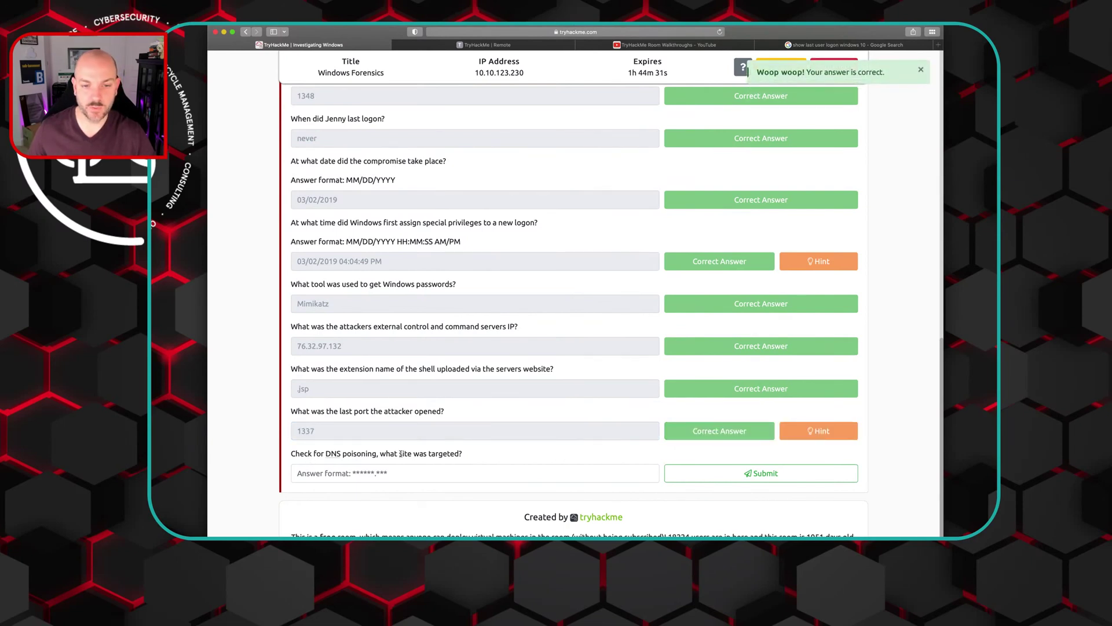
Step: Close the firewall window on the remote machine and browse to C:\Windows\System32 in File Explorer
{"action": "left_click", "coordinate": [514, 46]}
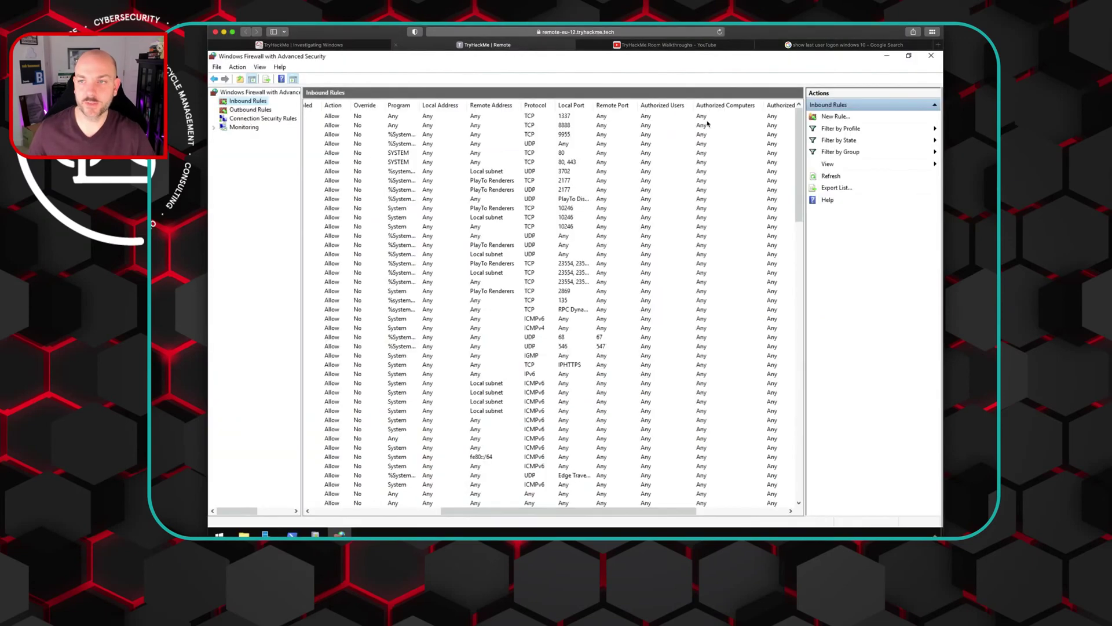
{"action": "left_click", "coordinate": [931, 56]}
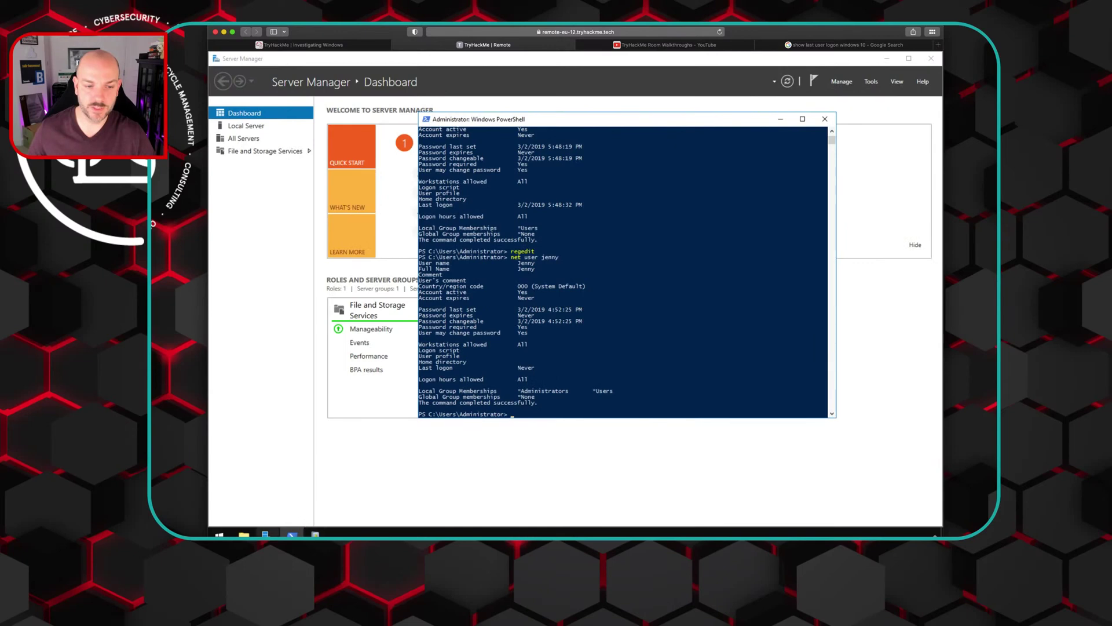
{"action": "left_click", "coordinate": [244, 534]}
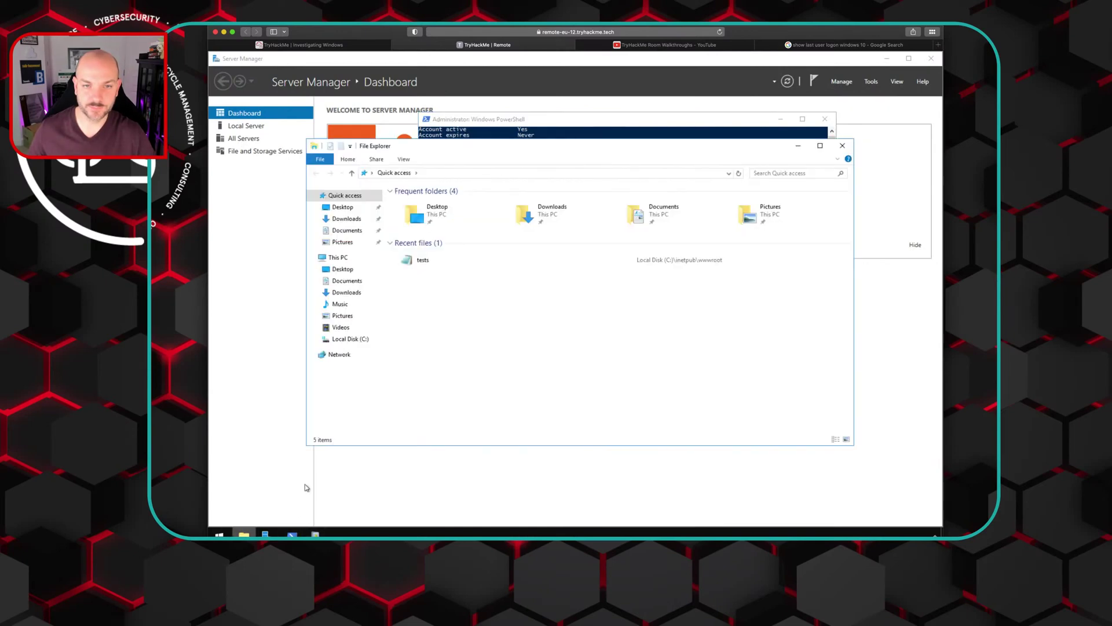
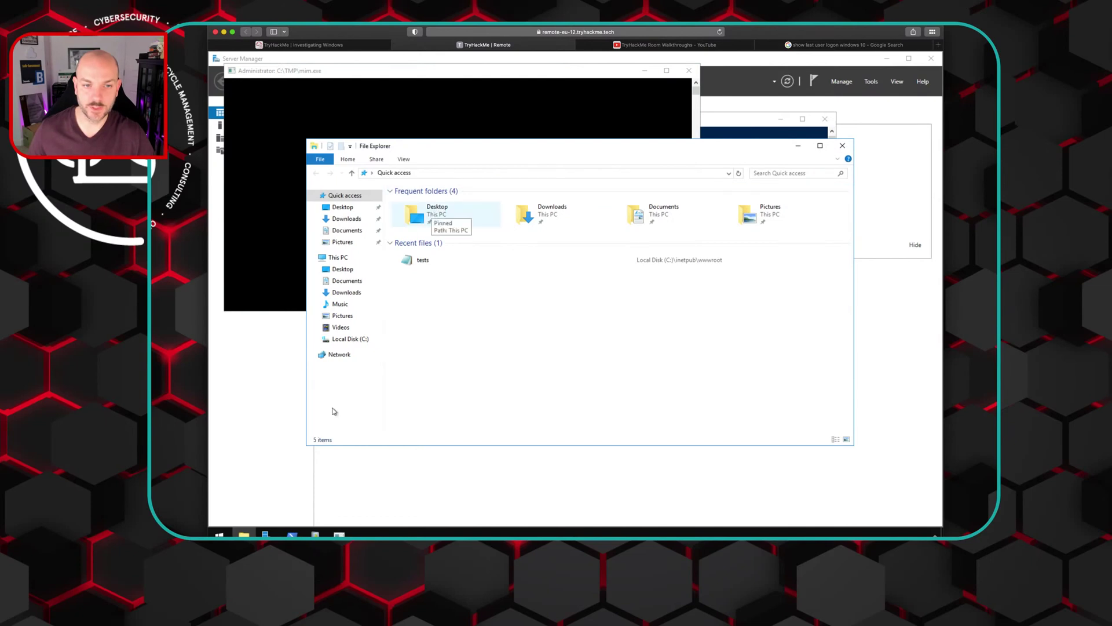
{"action": "left_click", "coordinate": [350, 339]}
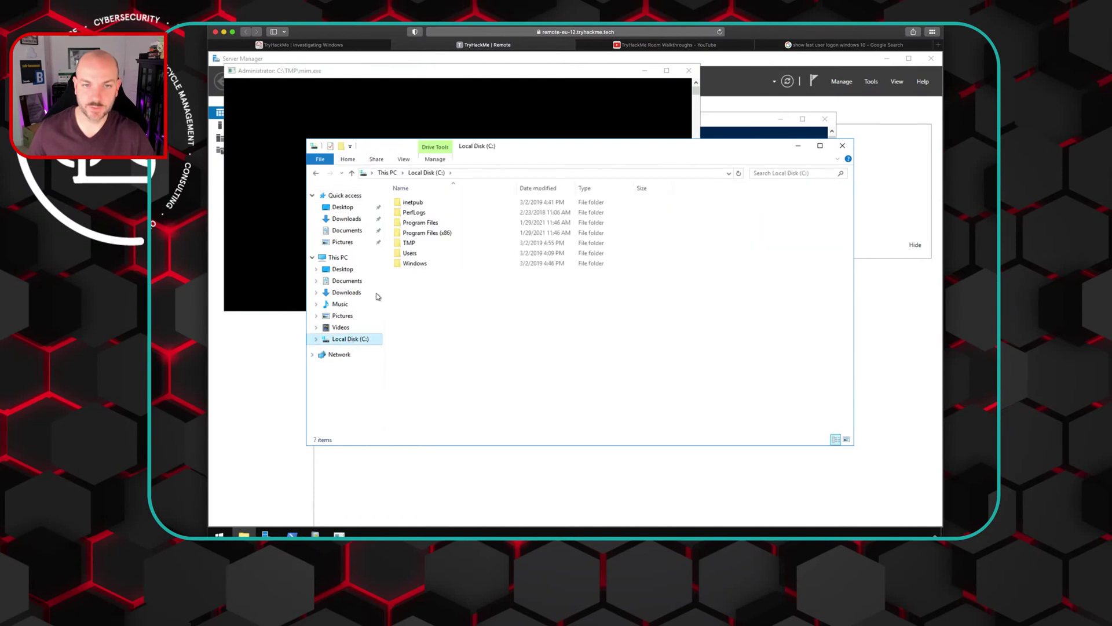
{"action": "double_click", "coordinate": [414, 264]}
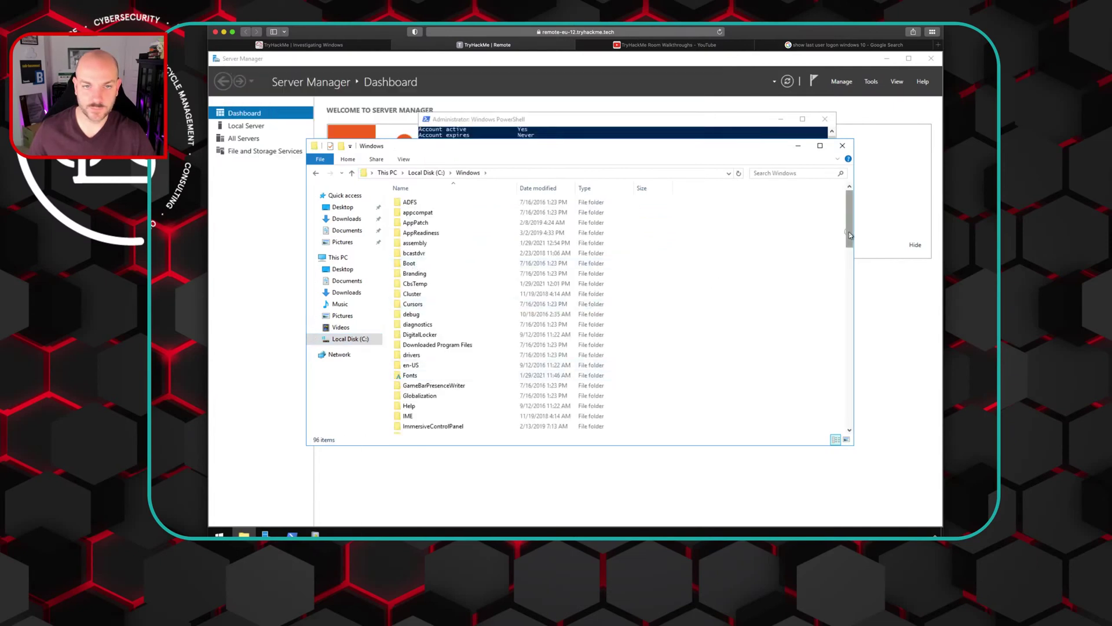
{"action": "left_click_drag", "start_coordinate": [850, 232], "coordinate": [849, 250]}
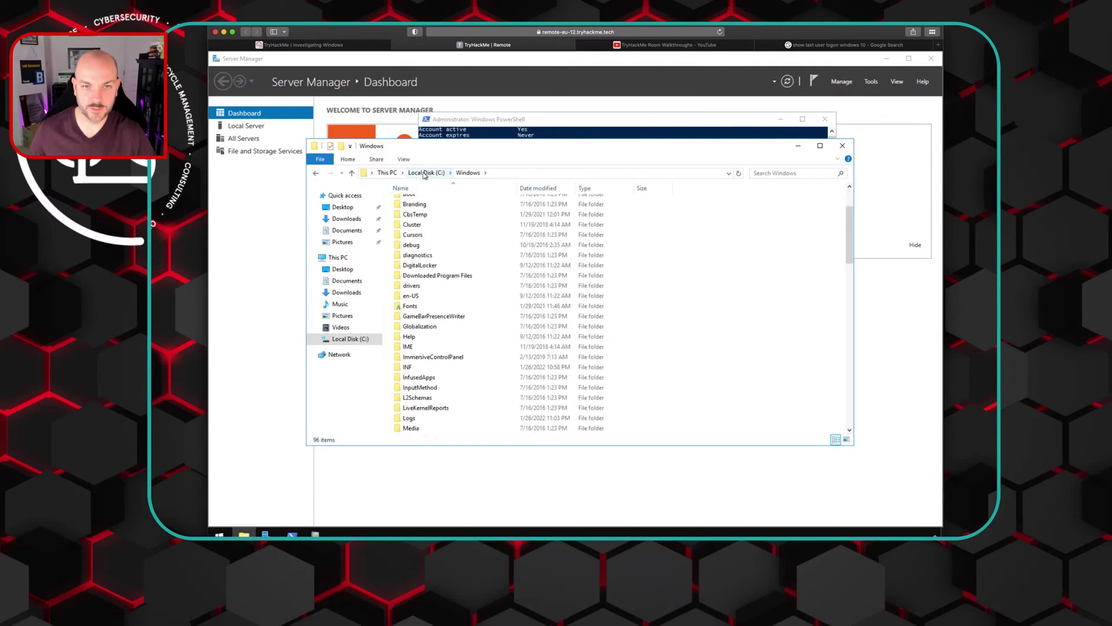
{"action": "left_click", "coordinate": [426, 173]}
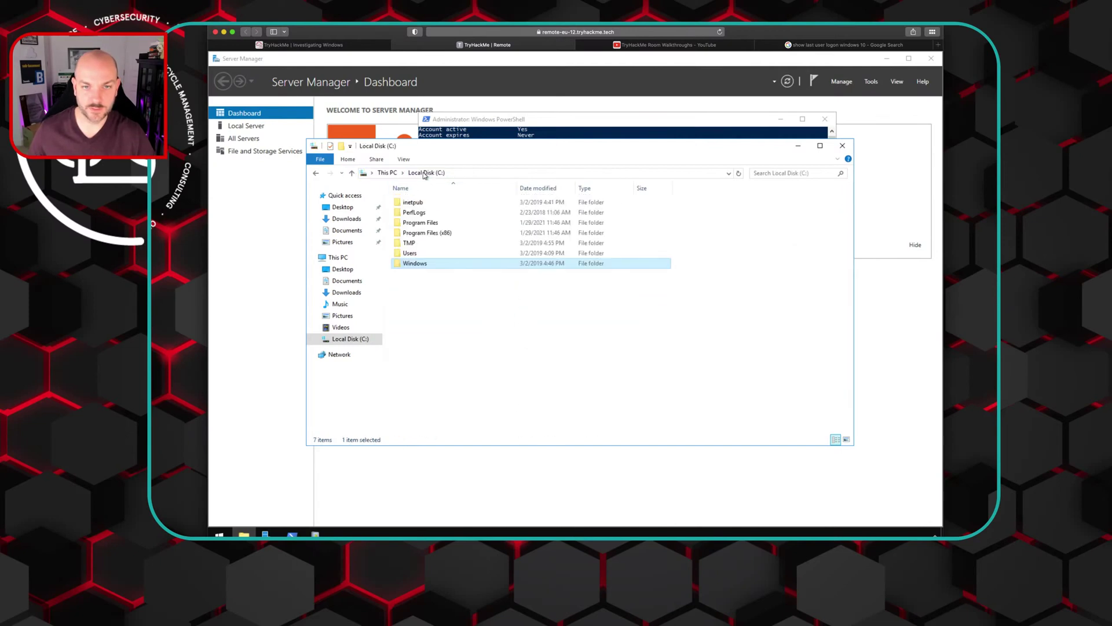
{"action": "double_click", "coordinate": [414, 264]}
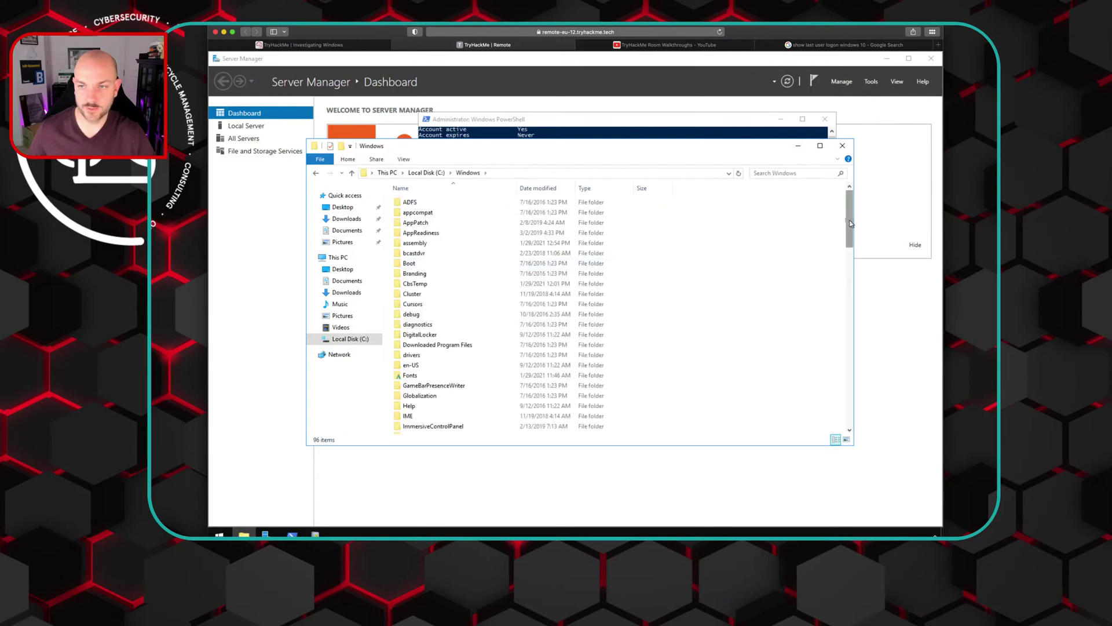
{"action": "left_click_drag", "start_coordinate": [849, 223], "coordinate": [852, 347]}
{"action": "double_click", "coordinate": [413, 253]}
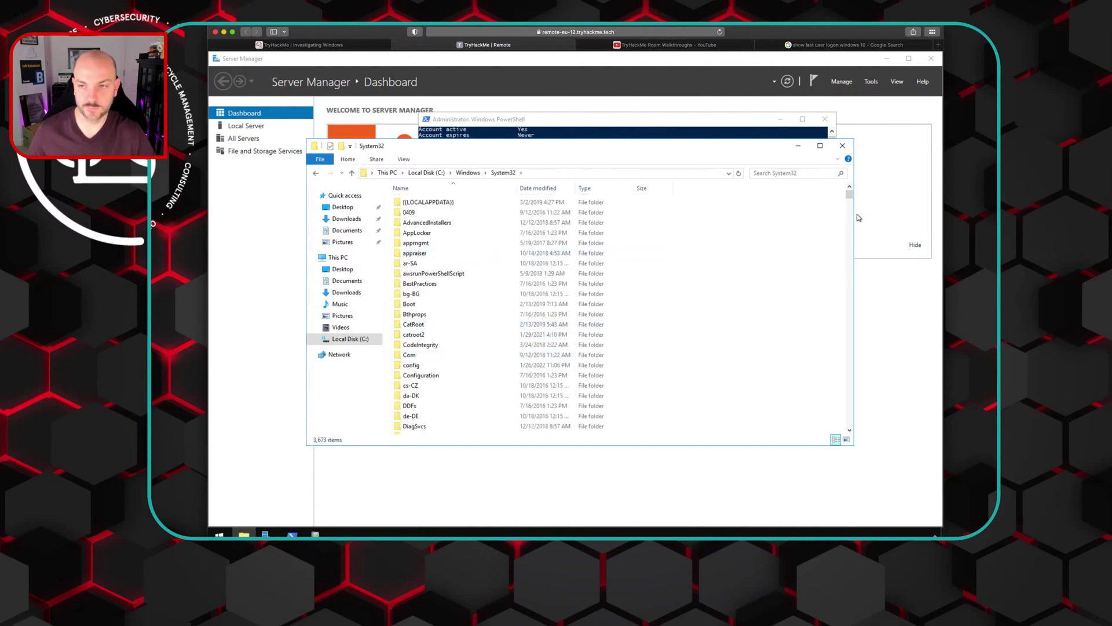
Step: Open the drivers\etc folder inside System32
{"action": "left_click_drag", "start_coordinate": [850, 200], "coordinate": [855, 208]}
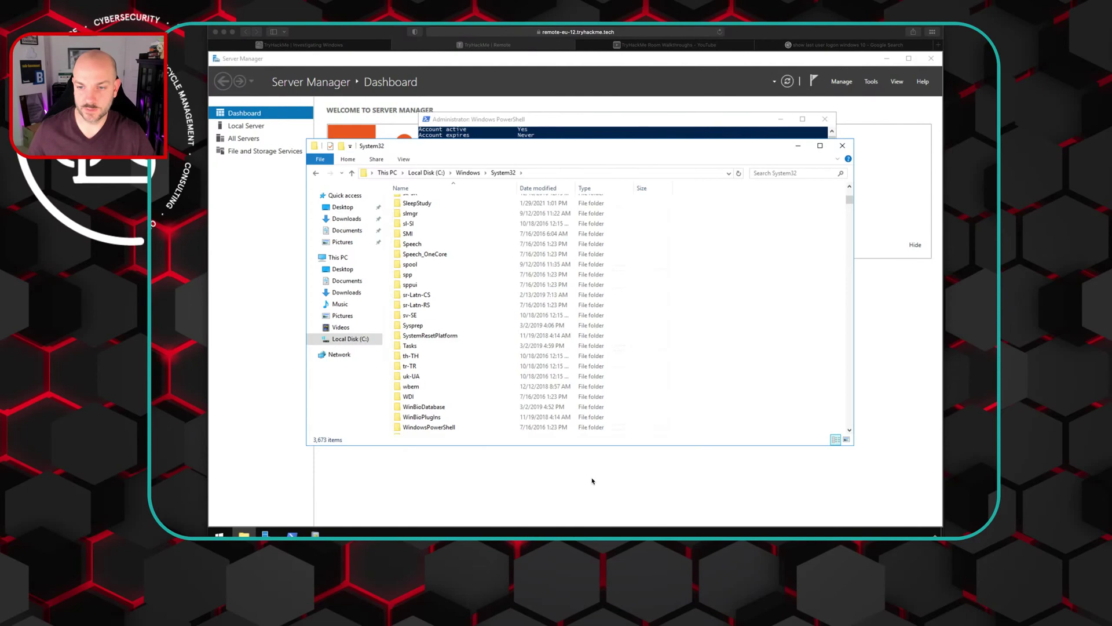
{"action": "left_click", "coordinate": [492, 330]}
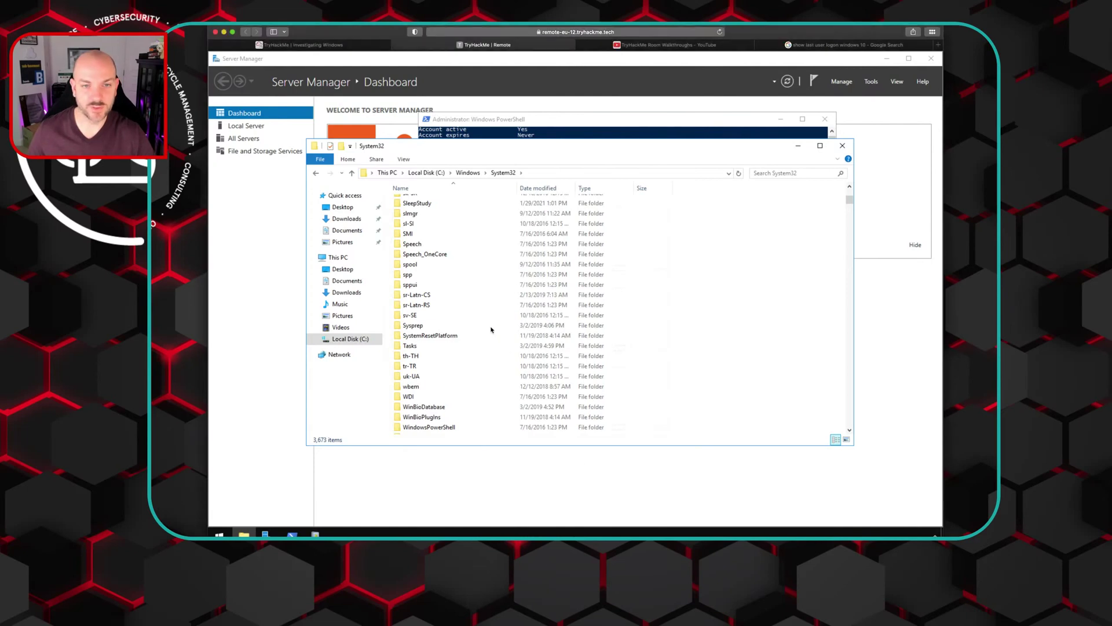
{"action": "left_click_drag", "start_coordinate": [848, 204], "coordinate": [849, 198]}
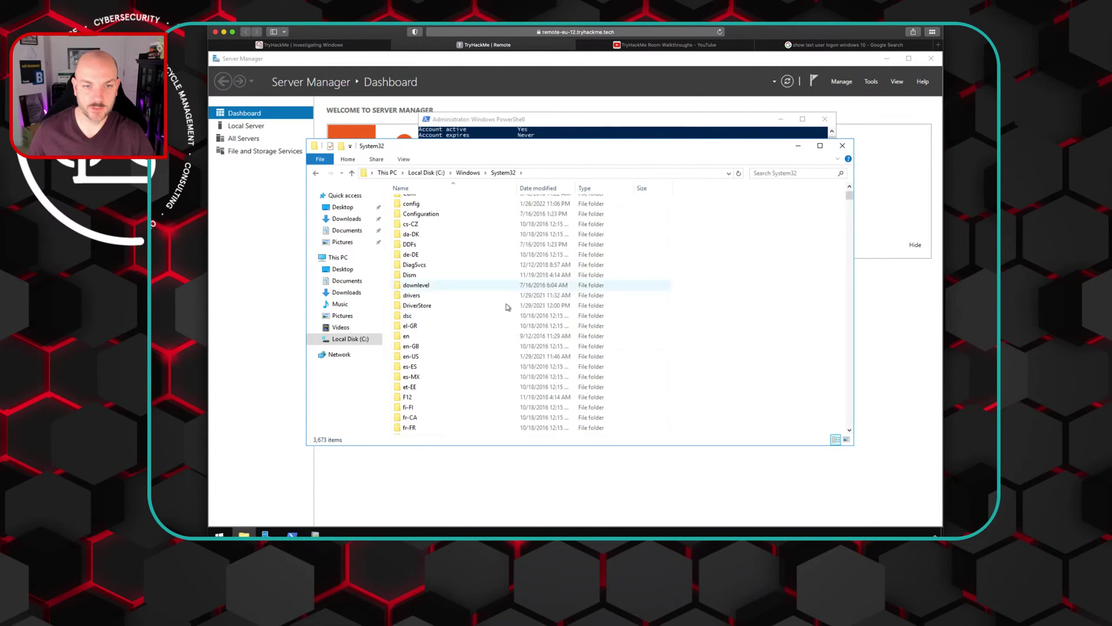
{"action": "double_click", "coordinate": [410, 296]}
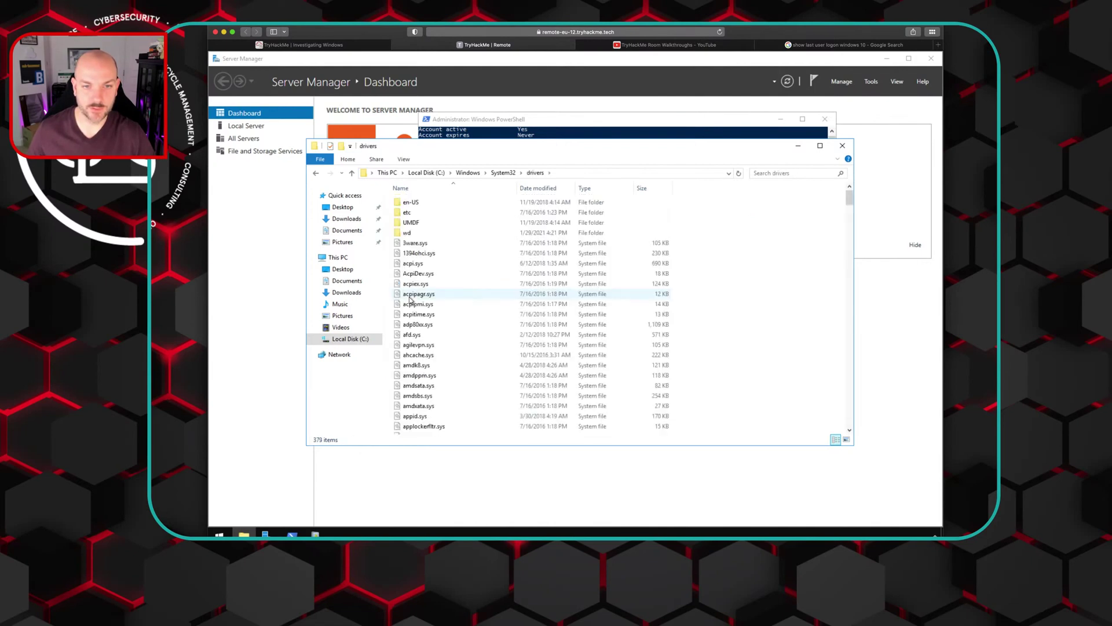
{"action": "double_click", "coordinate": [408, 212]}
Step: Open the hosts file in Notepad and examine the host name mappings at its end
{"action": "double_click", "coordinate": [410, 202]}
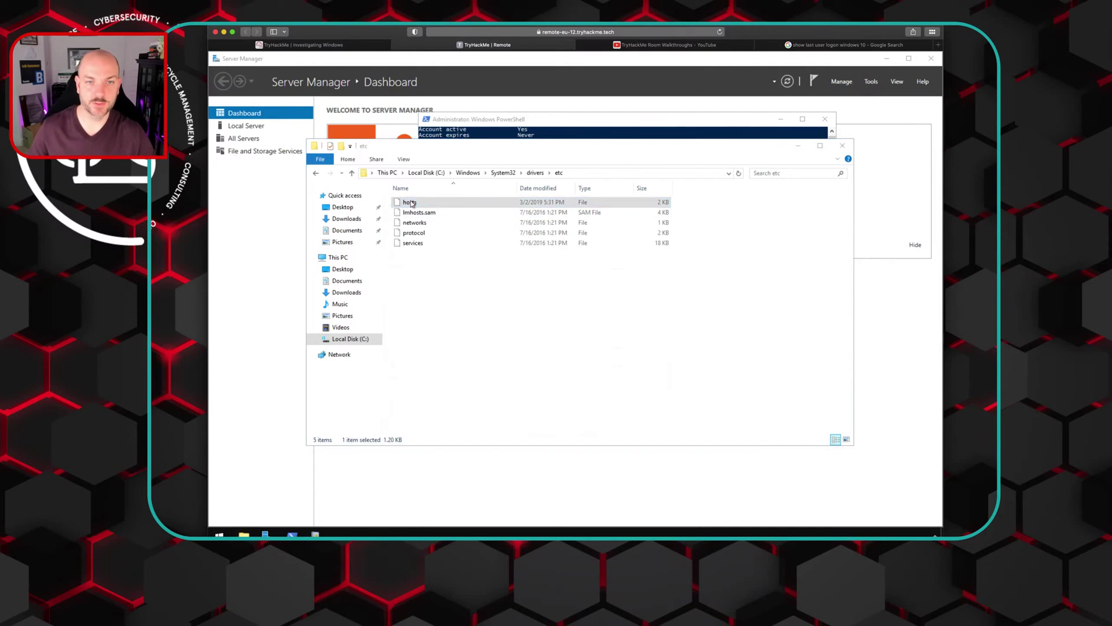
{"action": "left_click", "coordinate": [528, 236]}
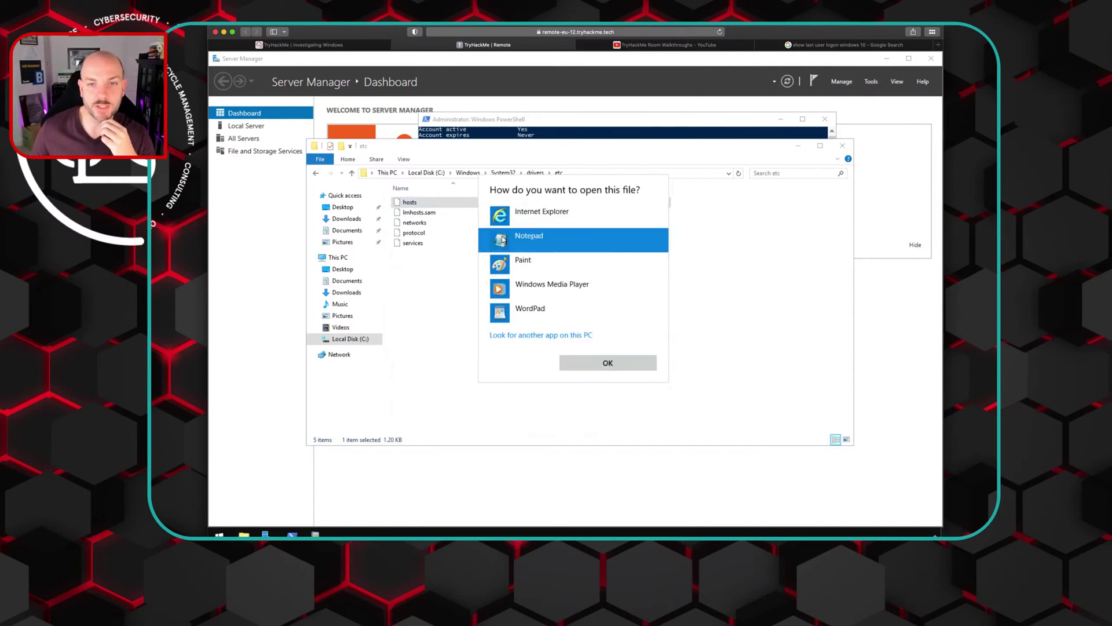
{"action": "left_click", "coordinate": [608, 362]}
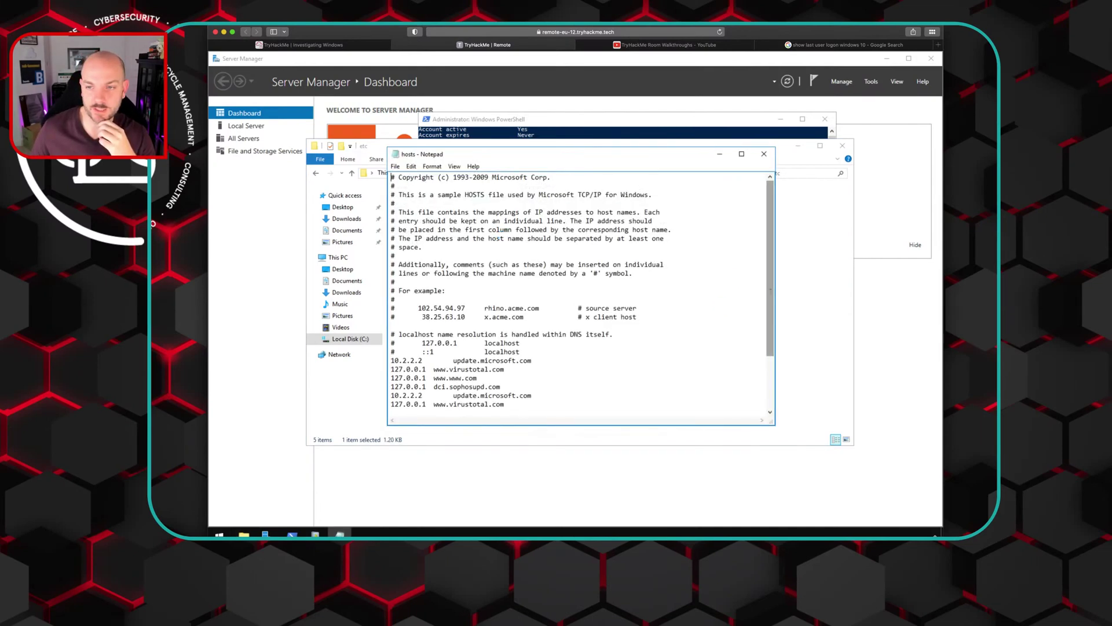
{"action": "left_click_drag", "start_coordinate": [772, 307], "coordinate": [760, 406]}
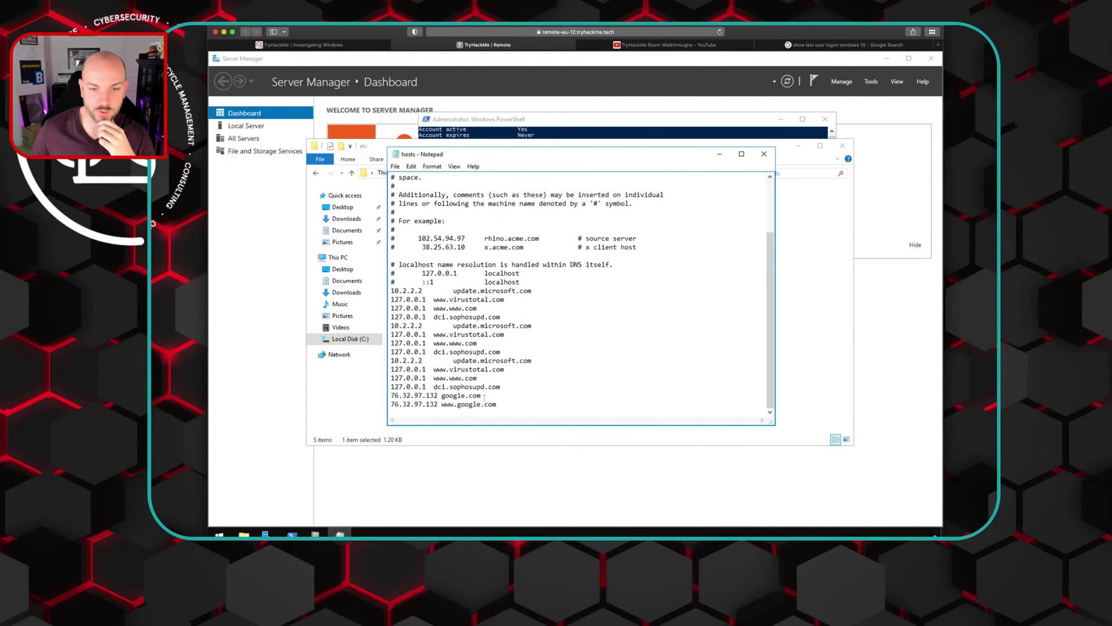
Step: Submit google.com as the answer for the site targeted by DNS poisoning and dismiss the room completion dialog
{"action": "left_click", "coordinate": [343, 47]}
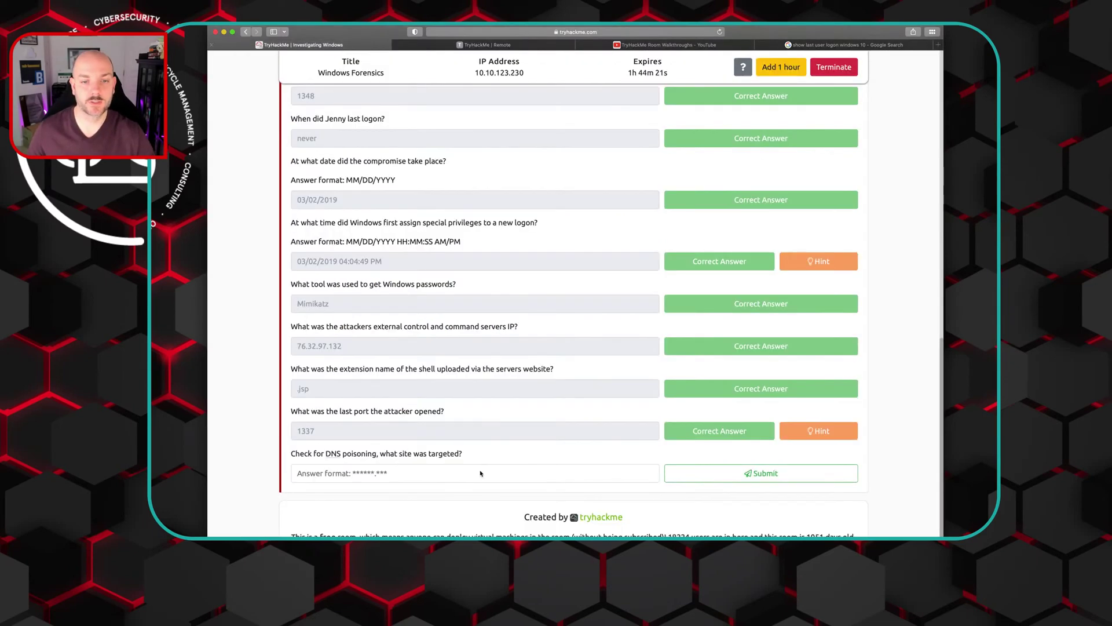
{"action": "left_click", "coordinate": [415, 479]}
{"action": "type", "text": "google"}
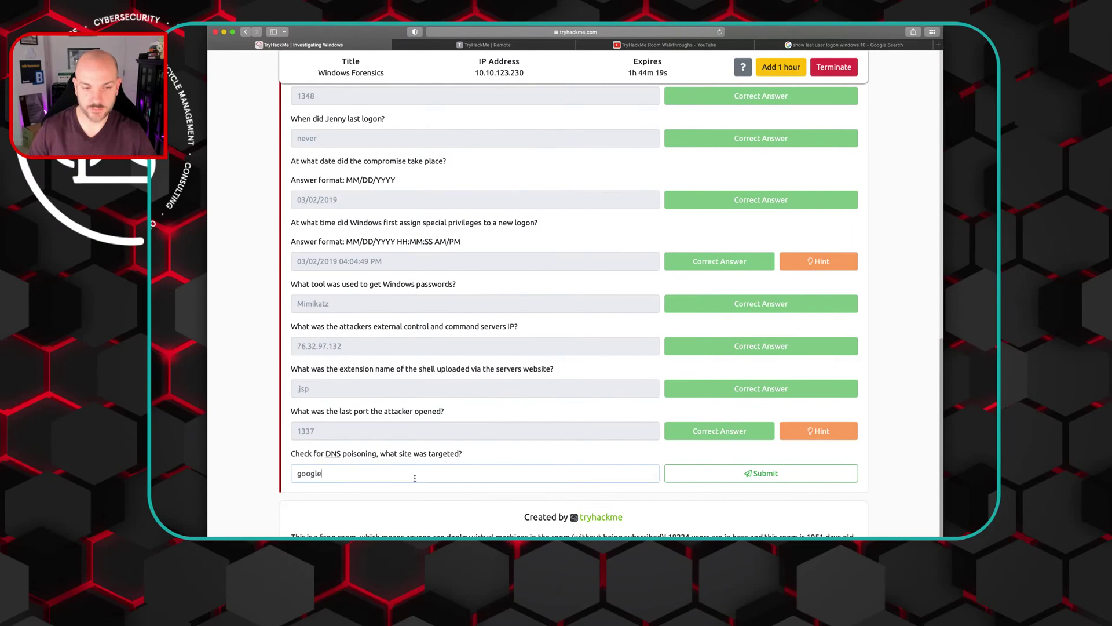
{"action": "type", "text": ".com"}
{"action": "key", "text": "Return"}
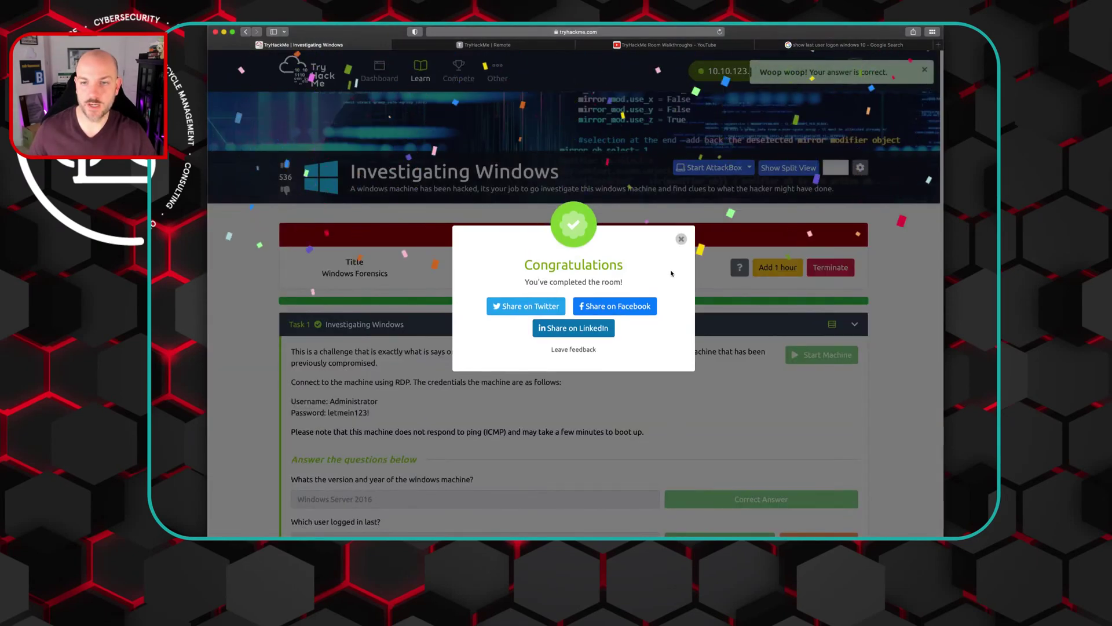
{"action": "left_click", "coordinate": [681, 239]}
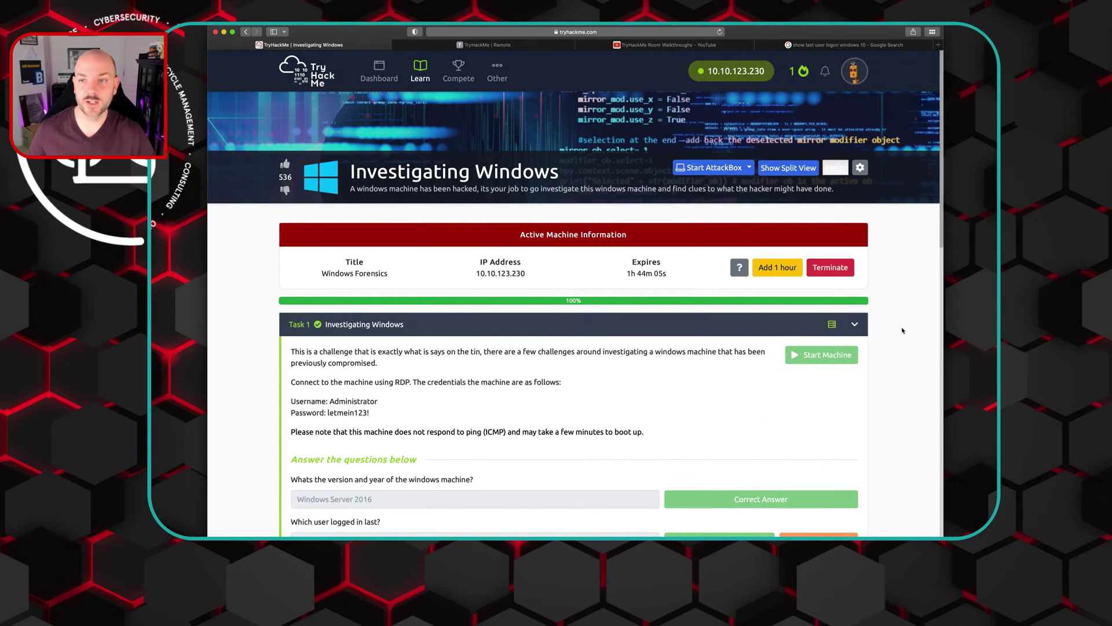
Step: Switch back to the remote machine and bring its PowerShell window to the front
{"action": "scroll", "coordinate": [905, 380], "scroll_direction": "down", "scroll_amount": 5}
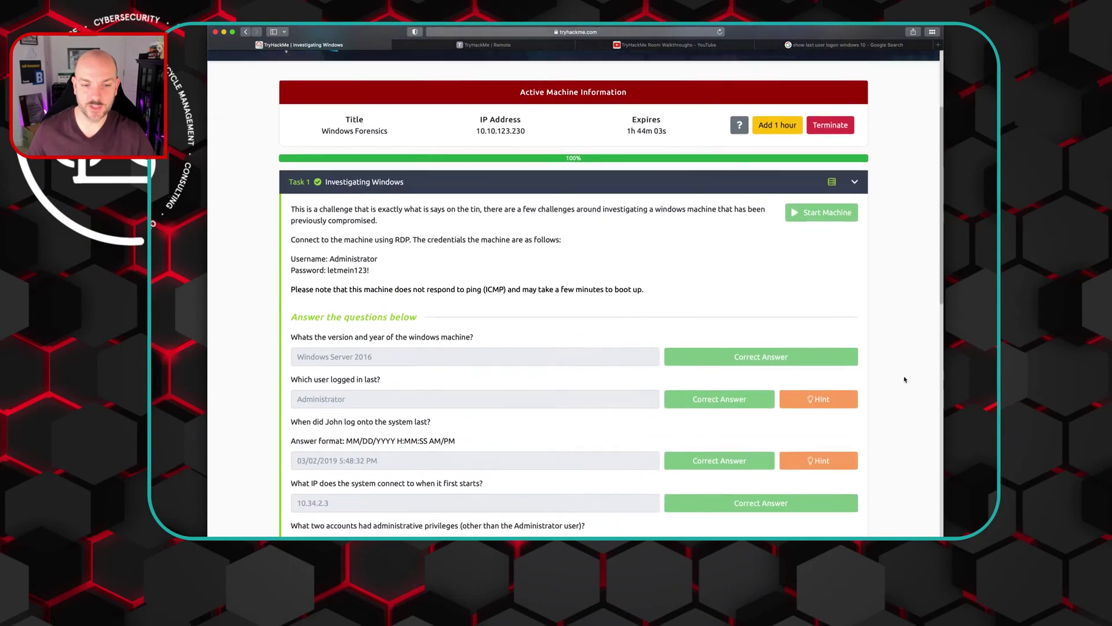
{"action": "left_click", "coordinate": [519, 45]}
{"action": "left_click", "coordinate": [583, 125]}
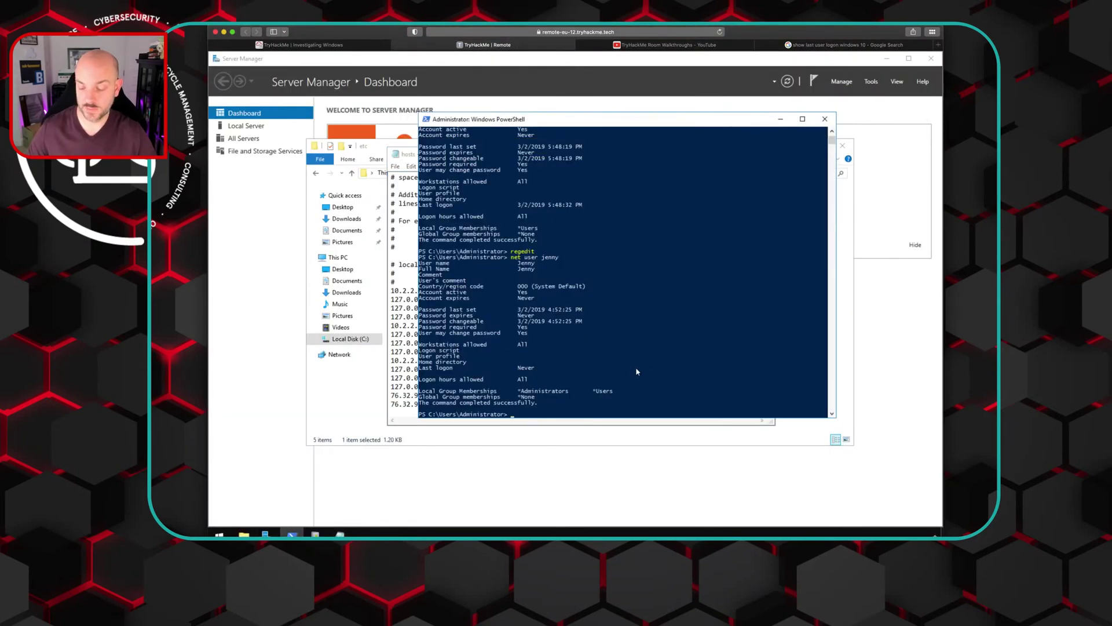
Step: Try to list the users' last logons in PowerShell with Get-User | Name,LastLogon, and recall the command for editing
{"action": "type", "text": "net users"}
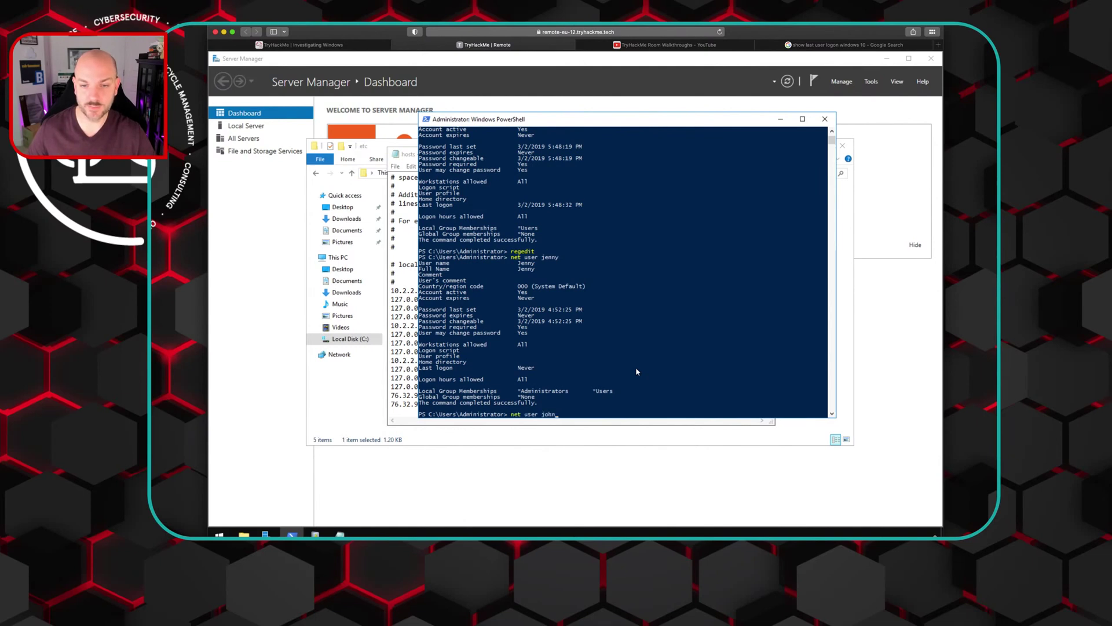
{"action": "key", "text": "Escape"}
{"action": "type", "text": "Get-LocalUser | Name,LastLogon"}
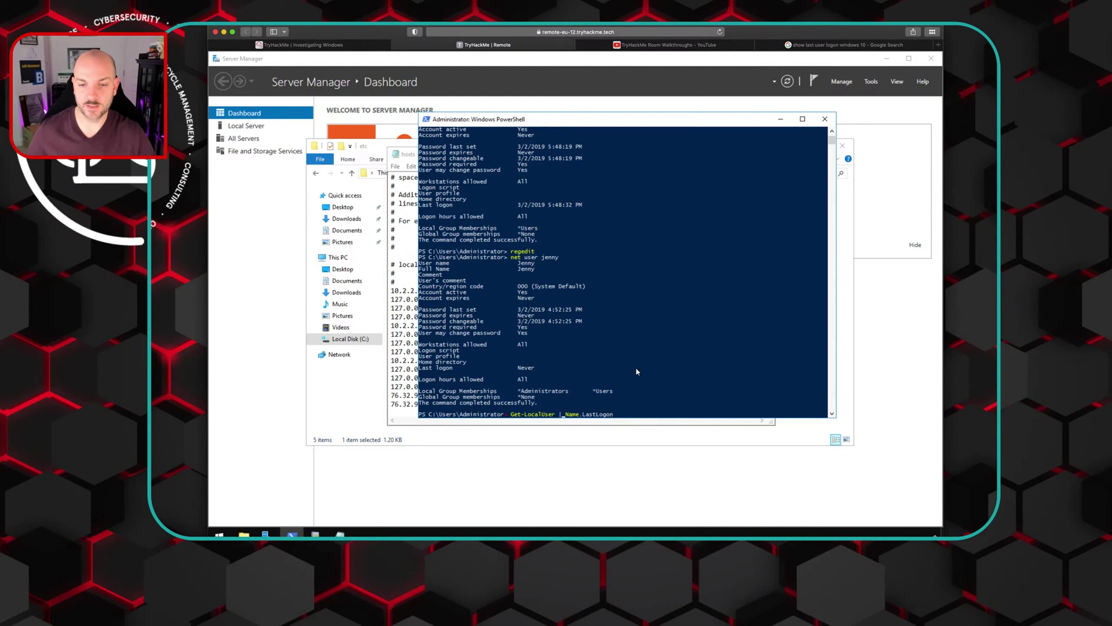
{"action": "key", "text": "BackSpace"}
{"action": "key", "text": "BackSpace"}
{"action": "key", "text": "BackSpace"}
{"action": "key", "text": "BackSpace"}
{"action": "key", "text": "BackSpace"}
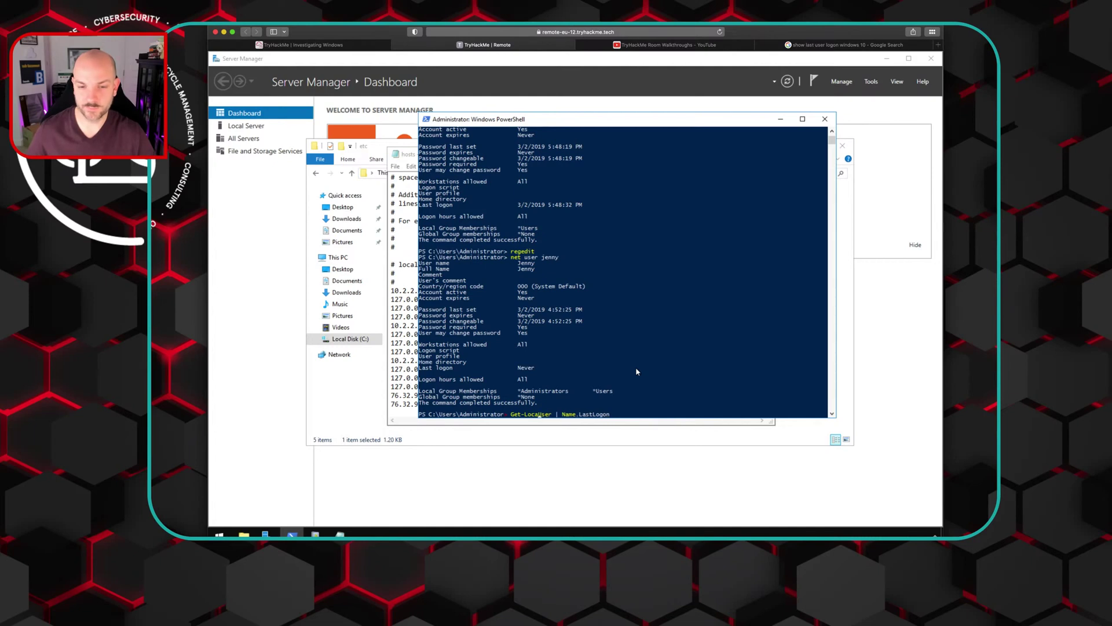
{"action": "key", "text": "Return"}
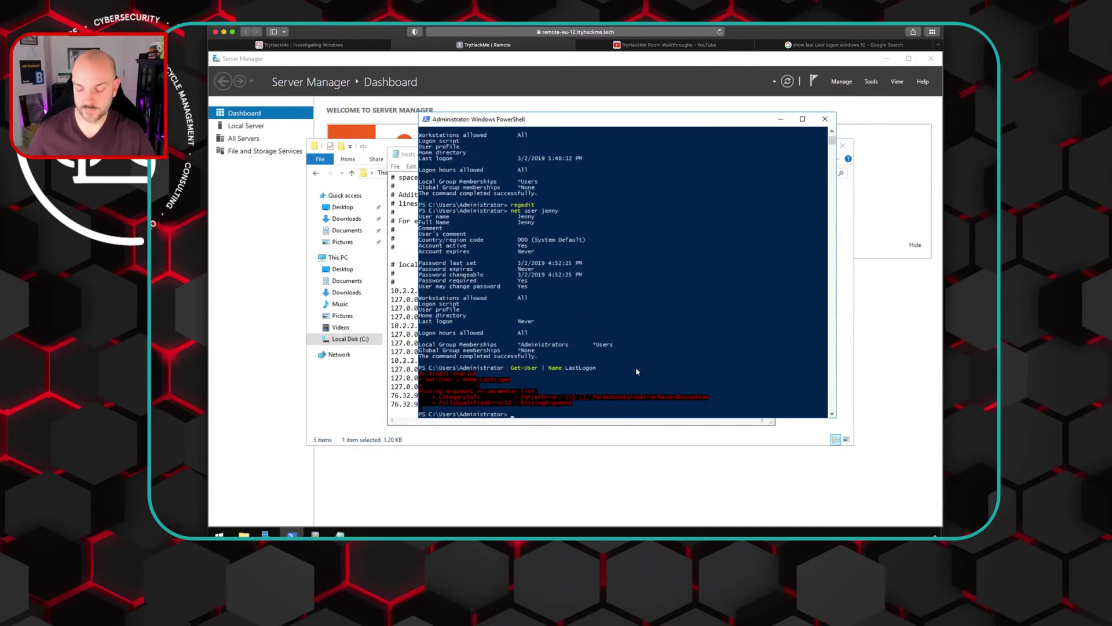
{"action": "key", "text": "Up"}
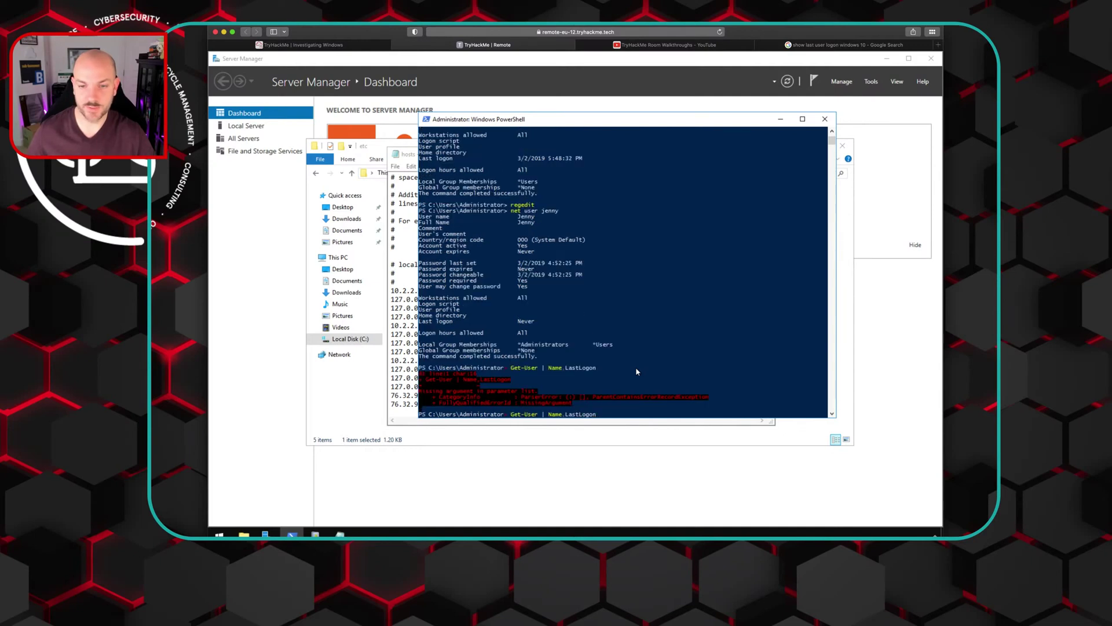